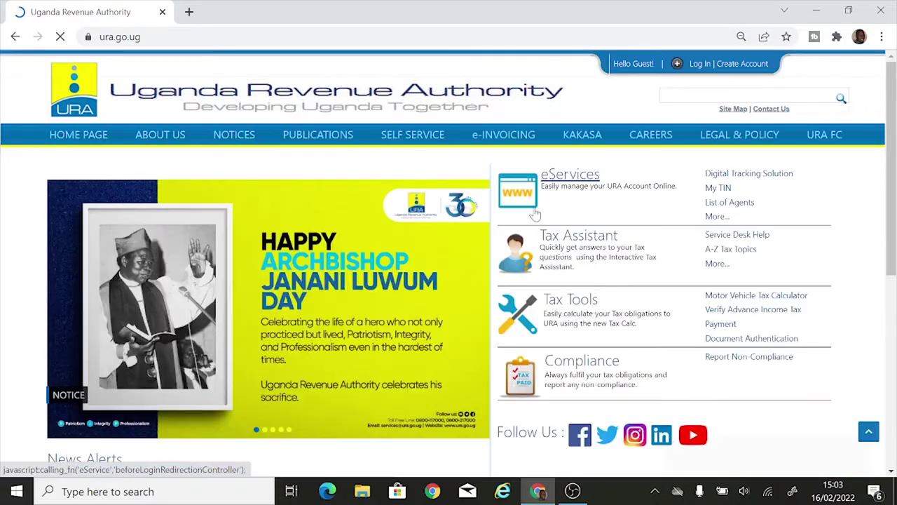
Open the Download Online Forms page of the Uganda Revenue Authority website.
mouse_move(554, 225)
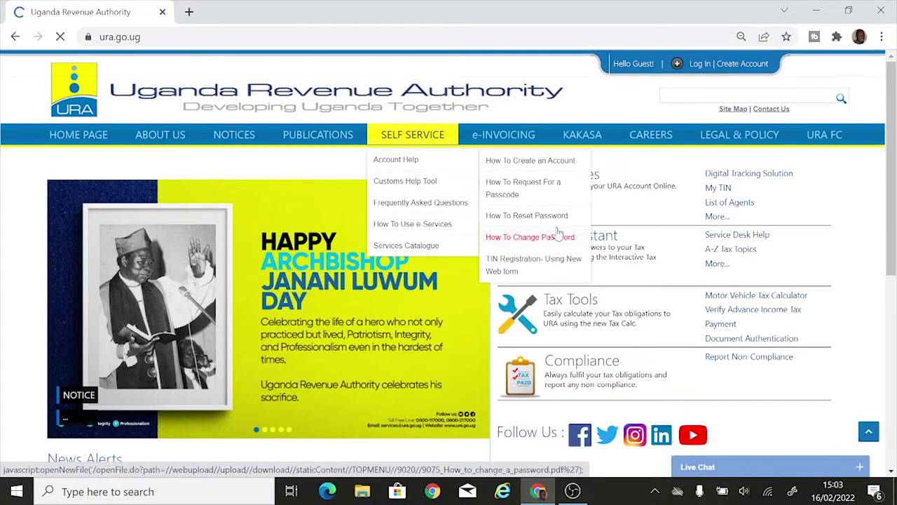
click(558, 234)
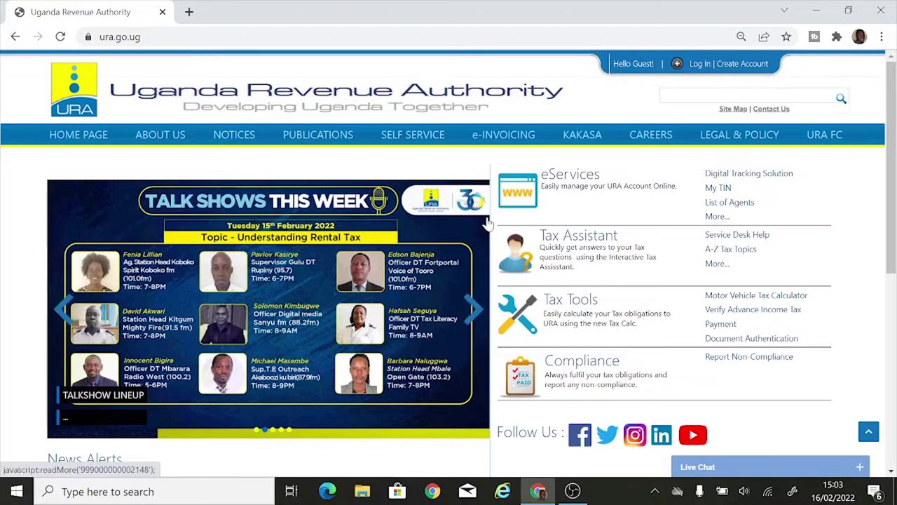
scroll(489, 222, down, 6)
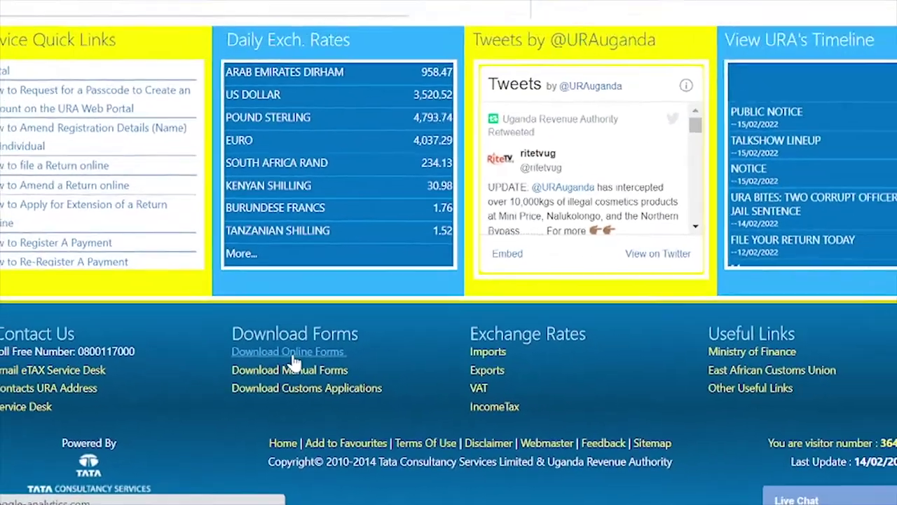
click(384, 236)
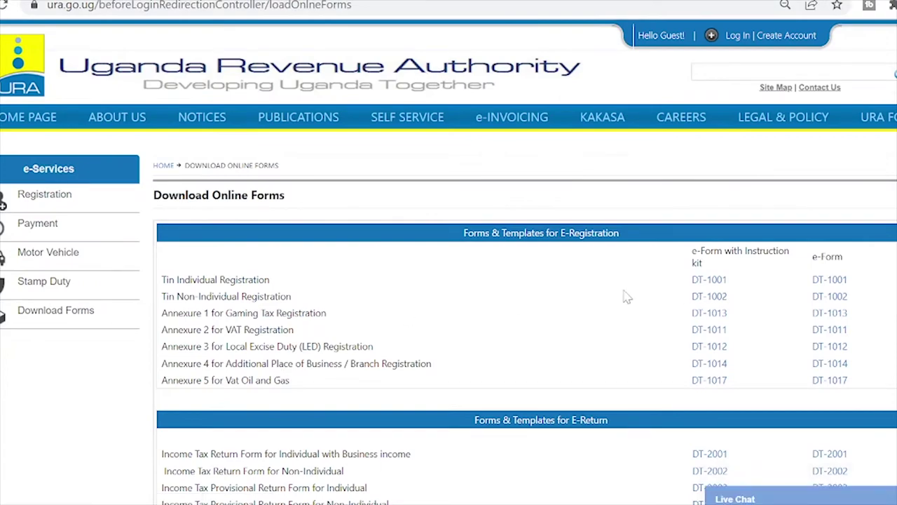
Download the Gaming Tax - Weekly Return Form template from the Forms & Templates for E-Return section.
scroll(627, 298, down, 3)
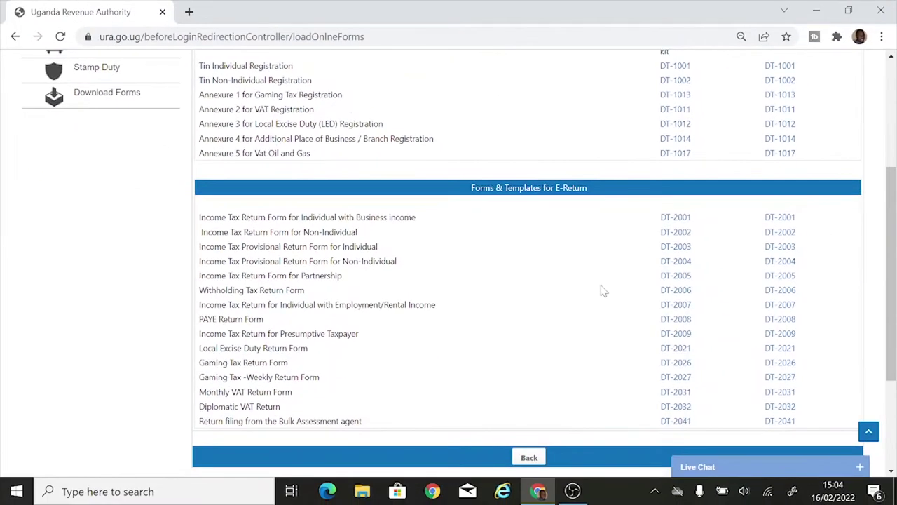
scroll(610, 293, down, 2)
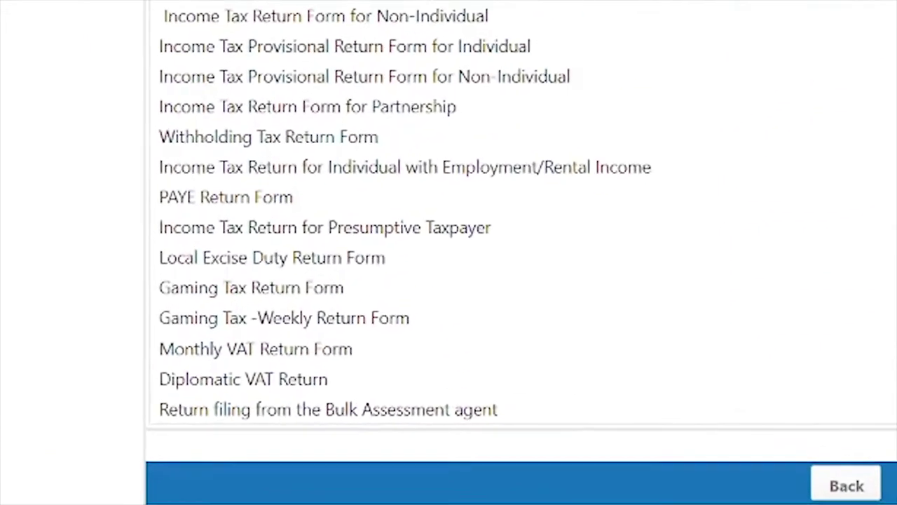
drag(199, 306, 481, 333)
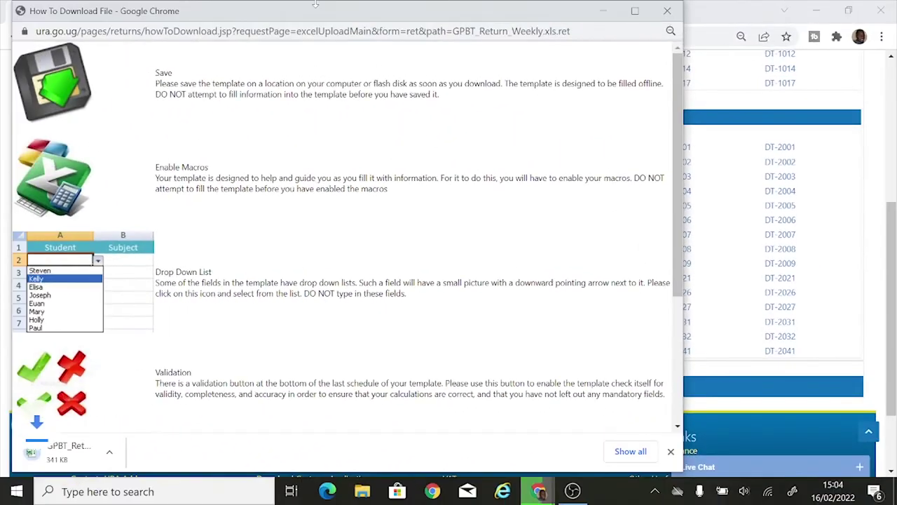
drag(319, 10, 385, 40)
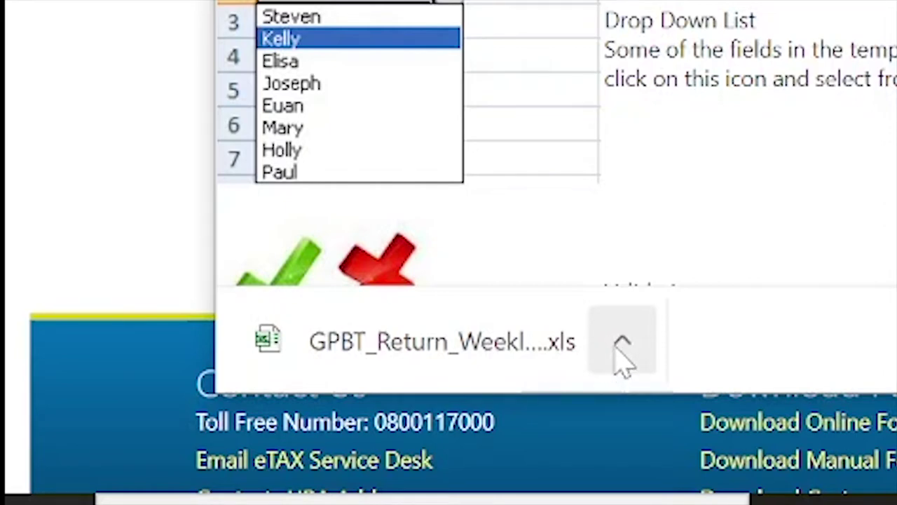
Show the downloaded GPBT_Return_Weekly file in its folder and move it into the Gaming Tax GBPT folder.
click(618, 350)
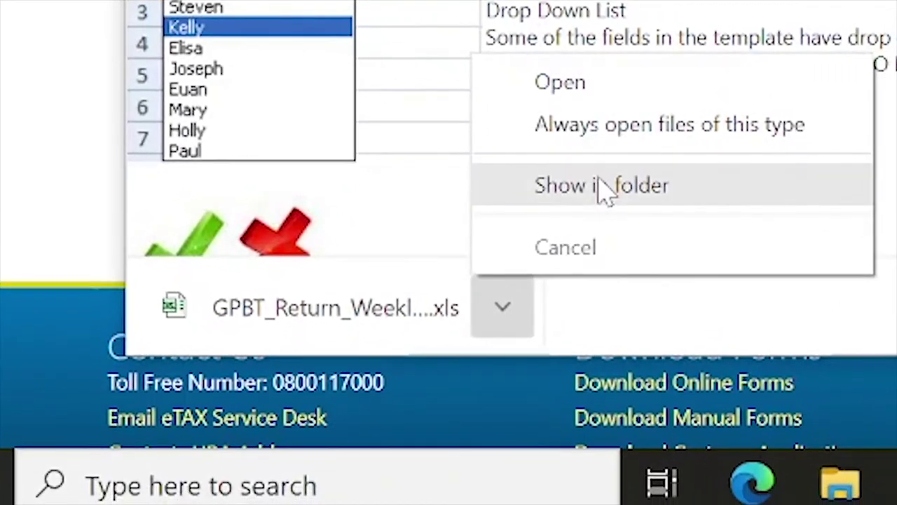
click(604, 191)
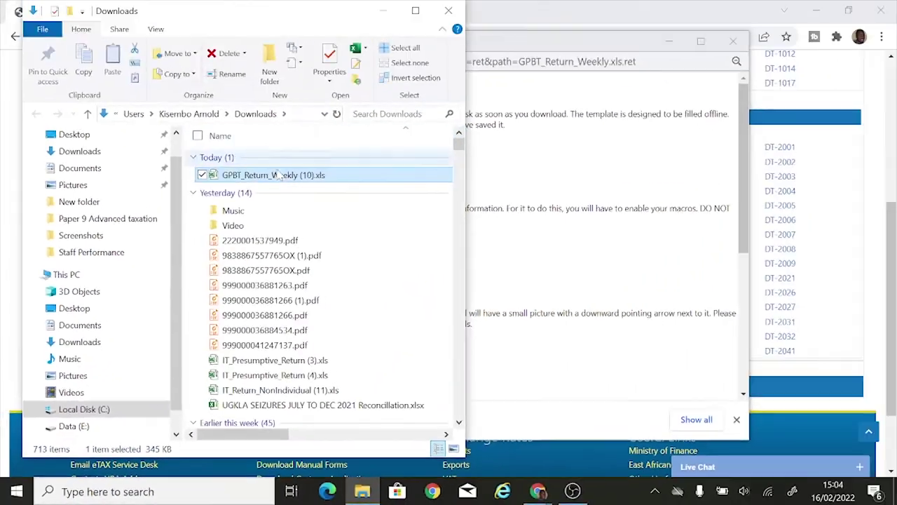
right_click(254, 175)
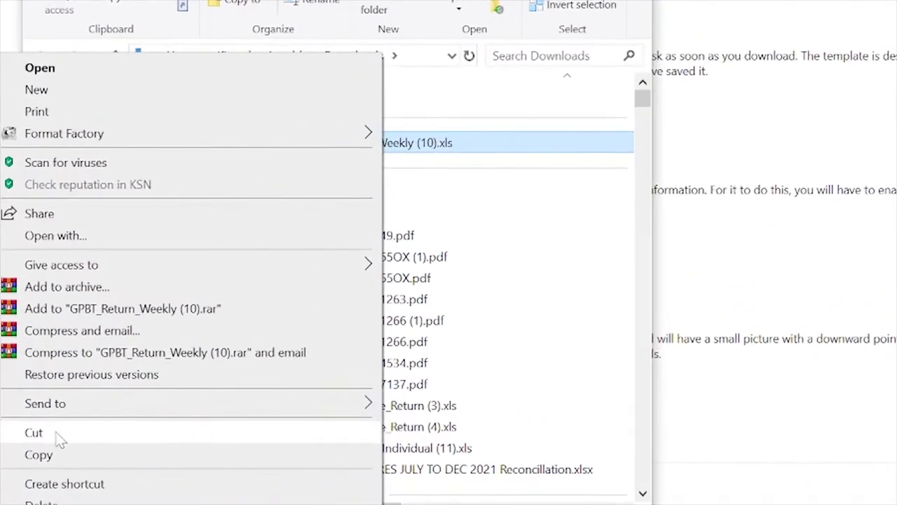
click(59, 434)
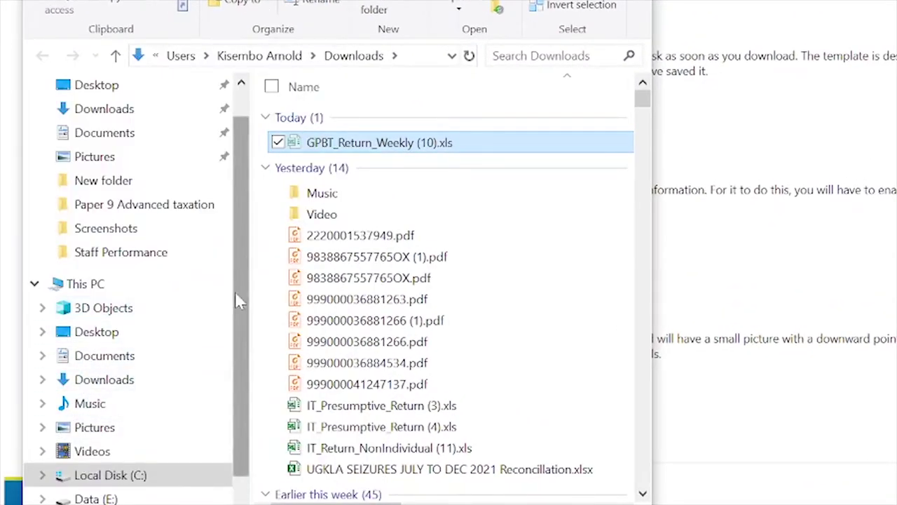
scroll(241, 280, up, 1)
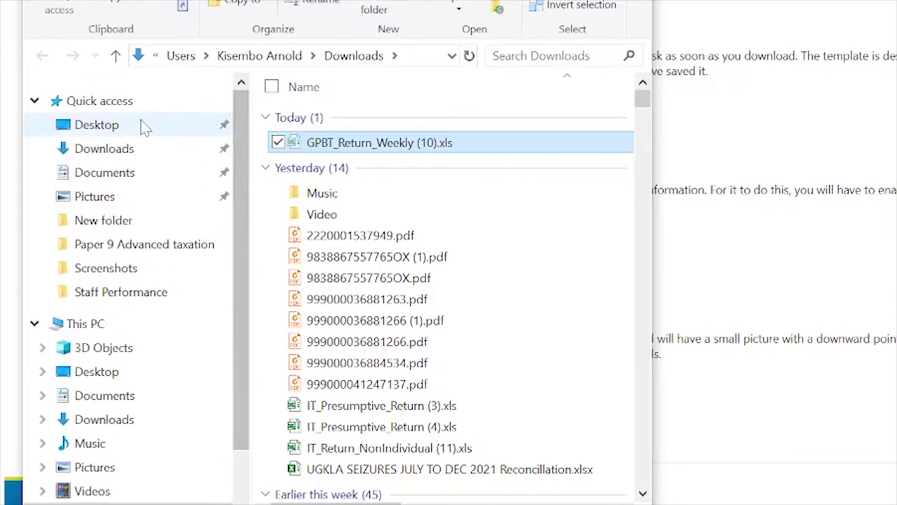
right_click(350, 190)
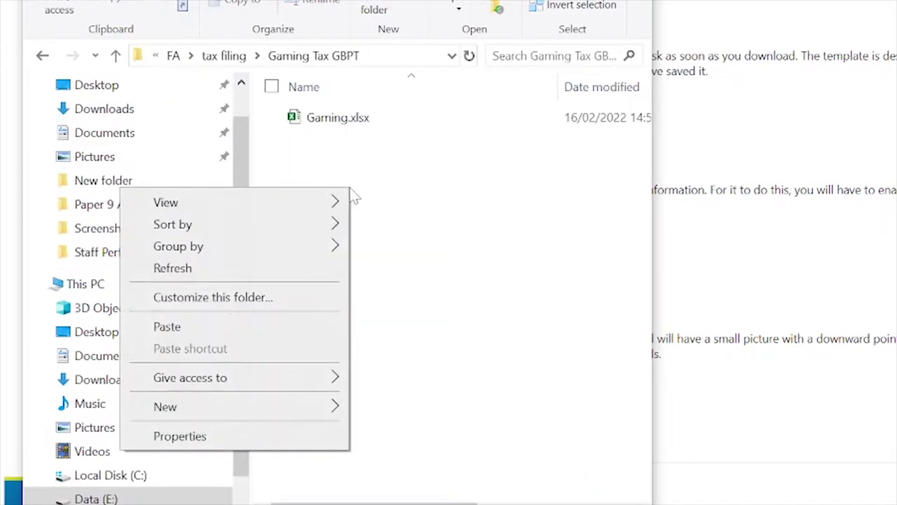
click(172, 326)
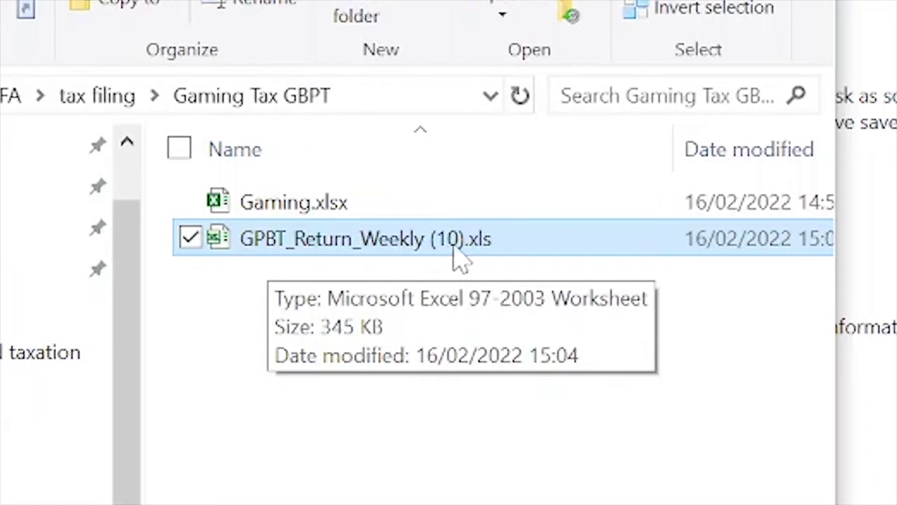
Open the Gaming.xlsx workbook from the Gaming Tax GBPT folder.
click(285, 215)
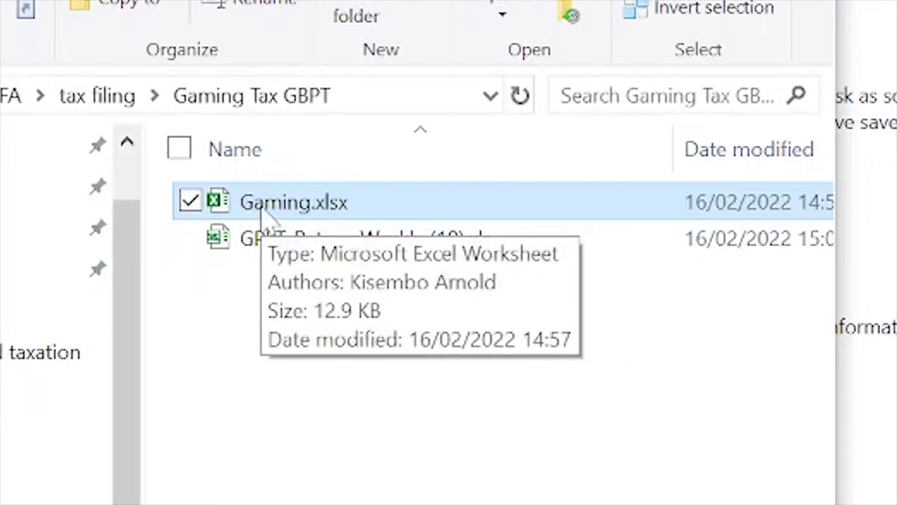
click(262, 256)
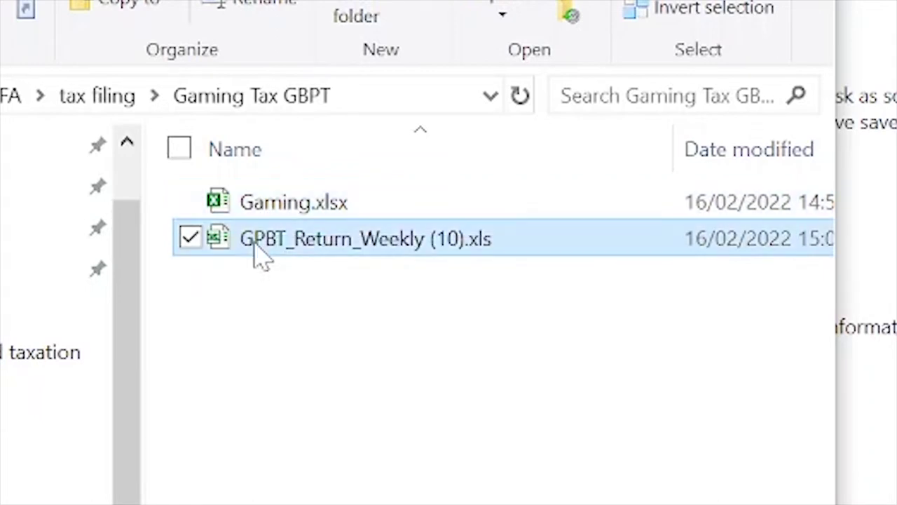
click(294, 212)
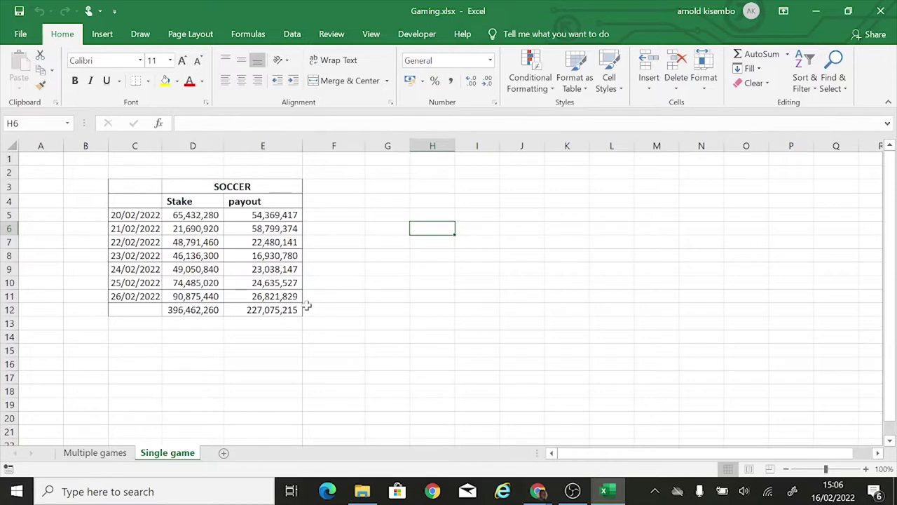
Examine the soccer table on the Single game sheet, especially the daily amounts in the Stake column.
drag(128, 186, 241, 315)
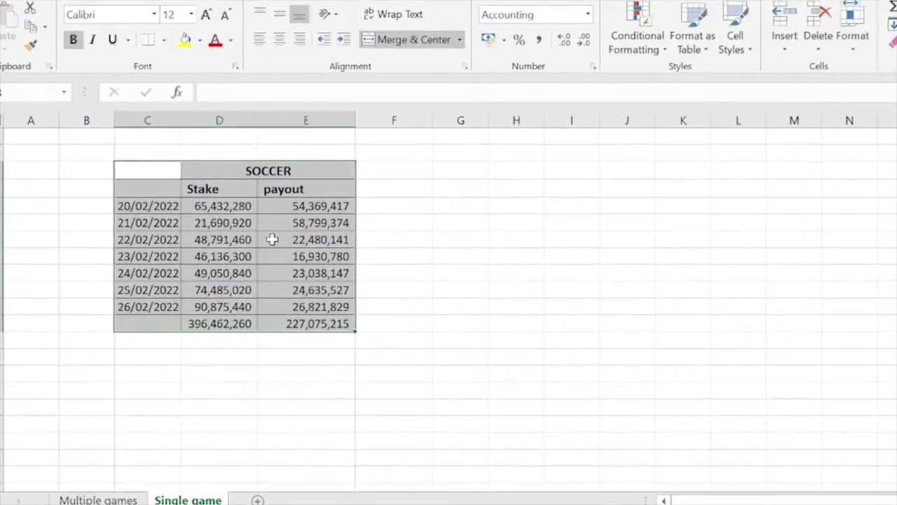
click(249, 228)
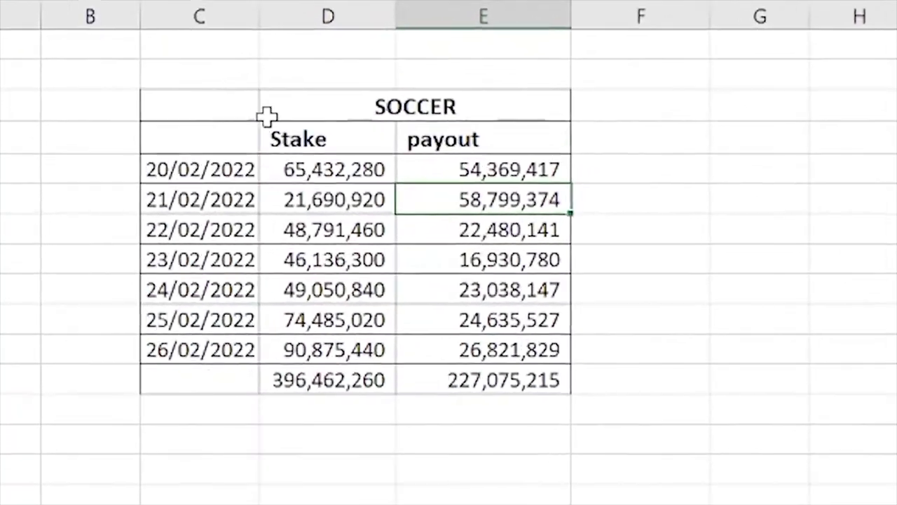
drag(228, 135, 411, 338)
drag(291, 208, 479, 294)
click(449, 284)
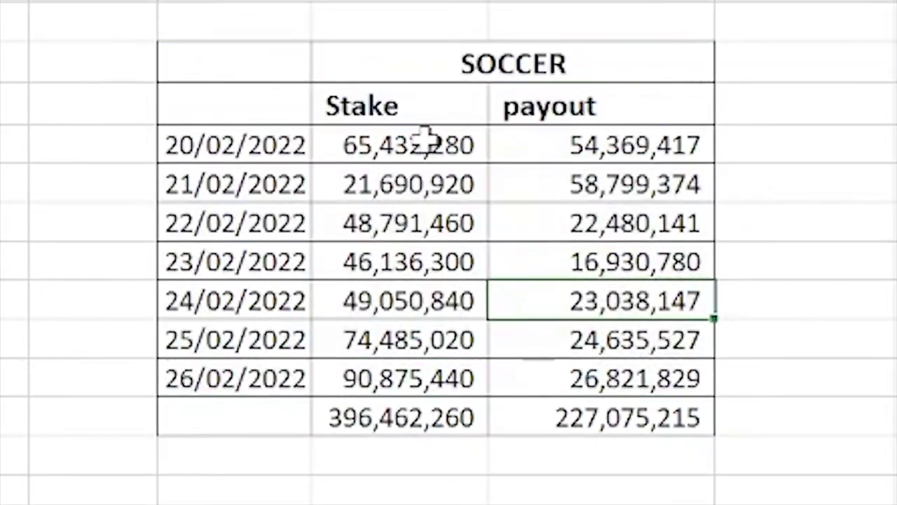
drag(401, 104, 399, 400)
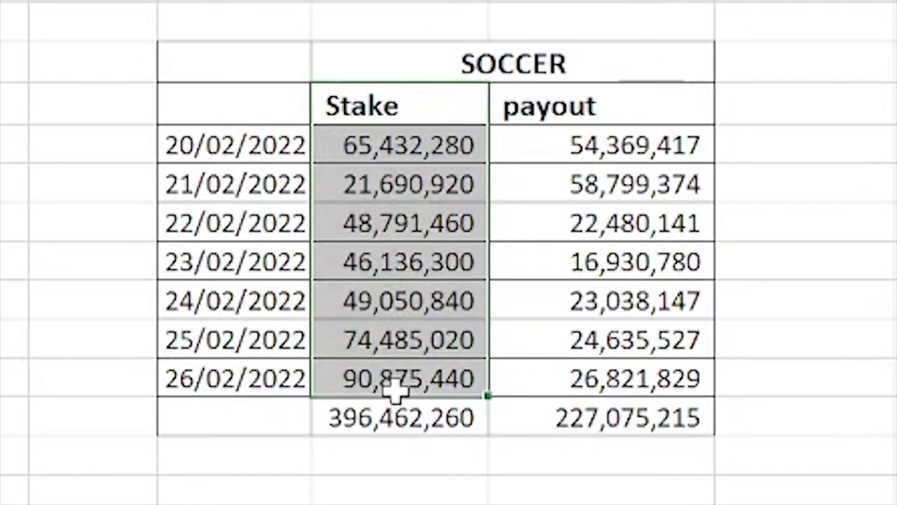
click(396, 144)
drag(401, 105, 380, 368)
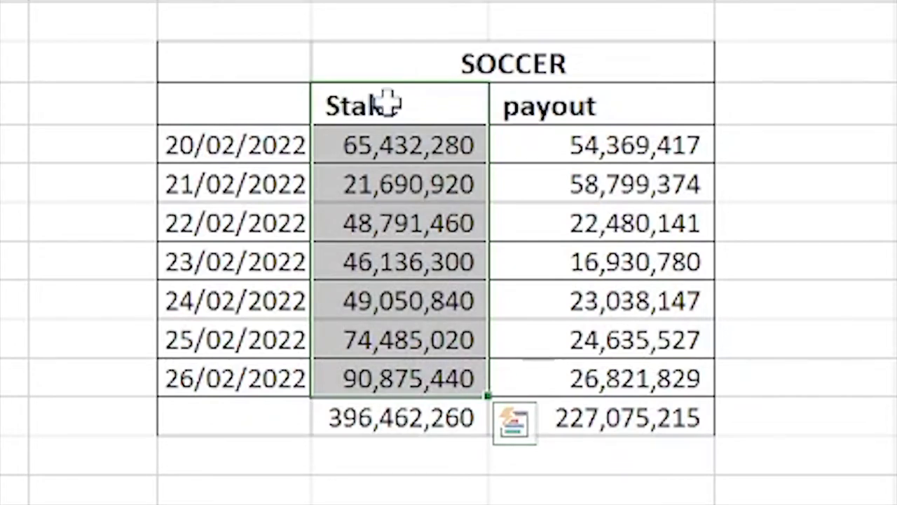
Go through the soccer table's dates one by one, from 20/02/2022 to 26/02/2022.
click(260, 143)
click(262, 184)
click(271, 226)
click(285, 258)
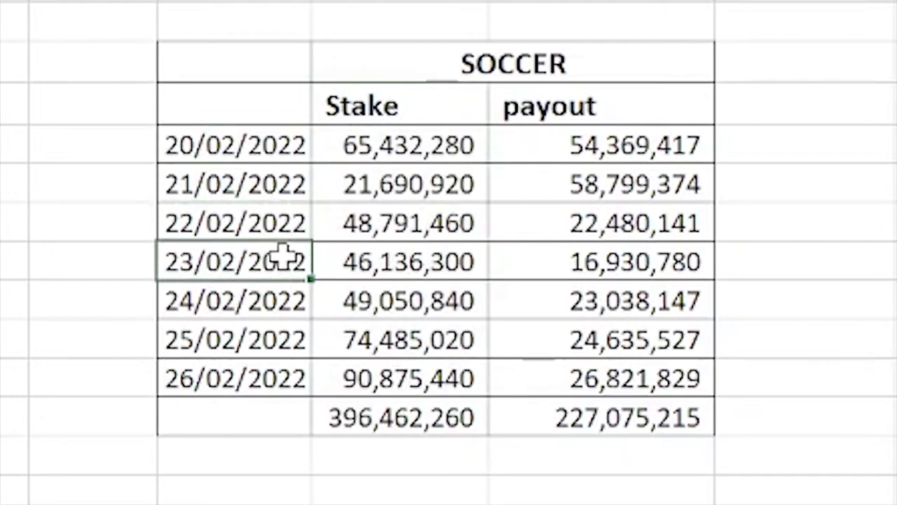
click(277, 302)
click(265, 338)
click(261, 378)
Label the dates with weekdays in column B, entering sun beside 20/02/2022 and autofilling the series through sat.
click(168, 149)
click(130, 148)
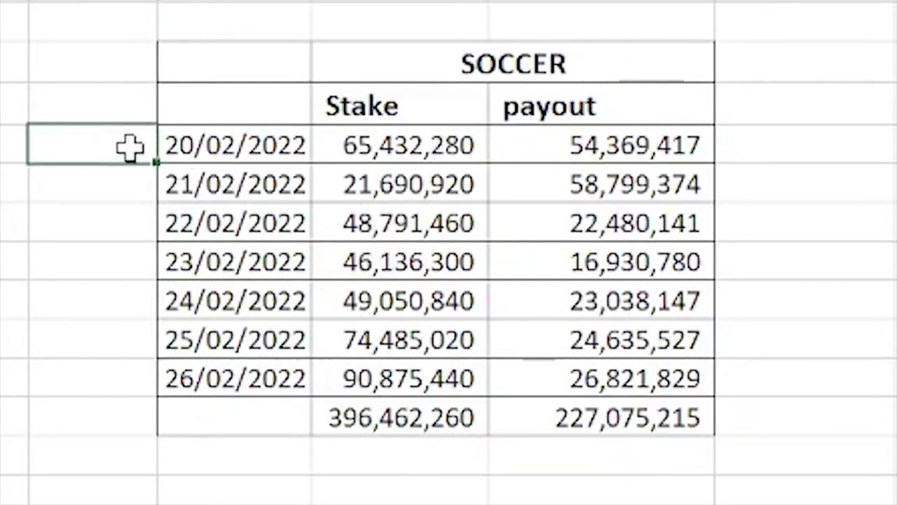
text(sun)
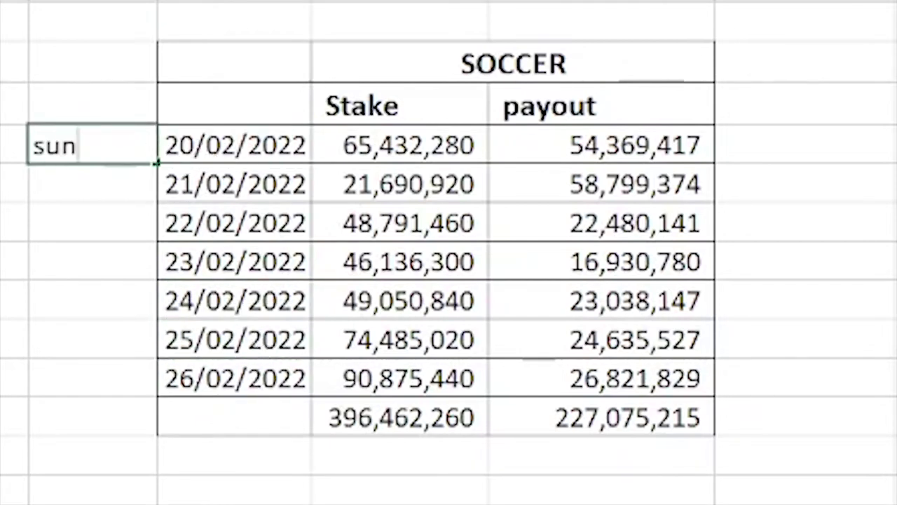
key(Return)
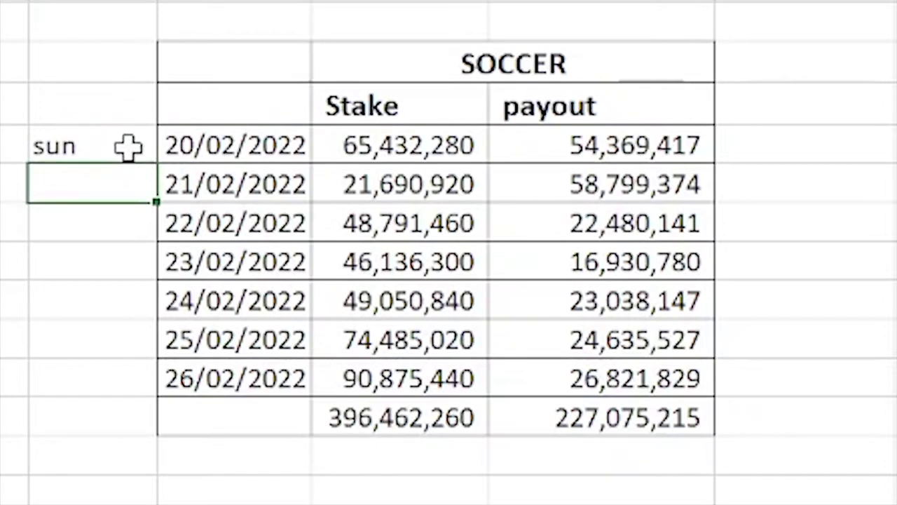
click(129, 147)
double_click(154, 163)
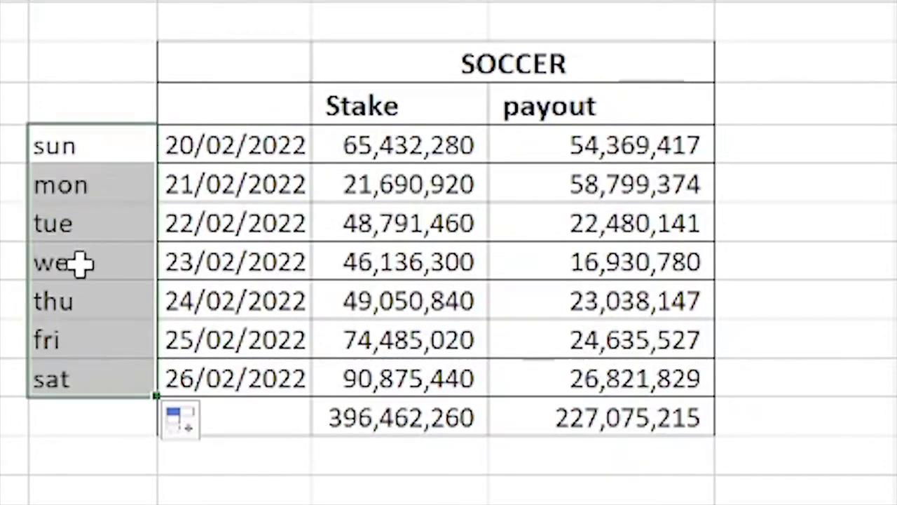
Review the weekday labels and dates together with the daily stake and payout amounts in the soccer table.
click(101, 228)
drag(74, 145, 123, 379)
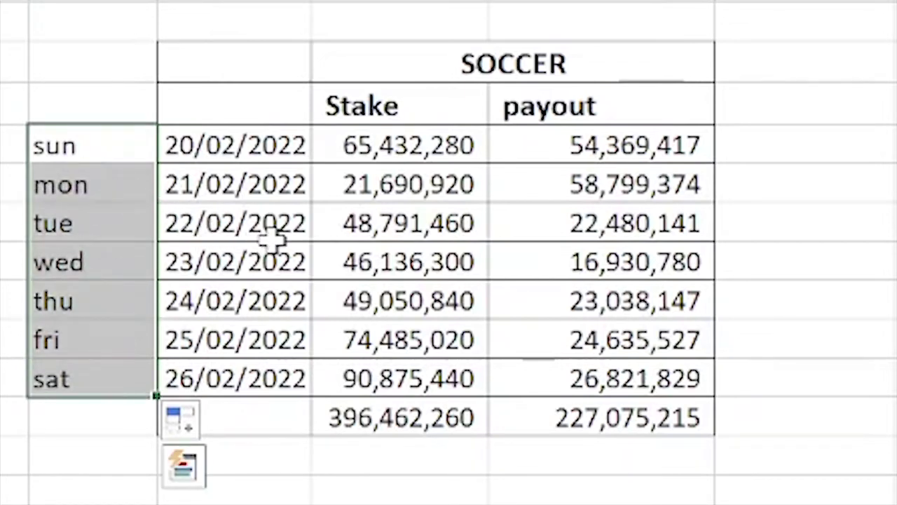
click(247, 148)
drag(382, 156, 388, 361)
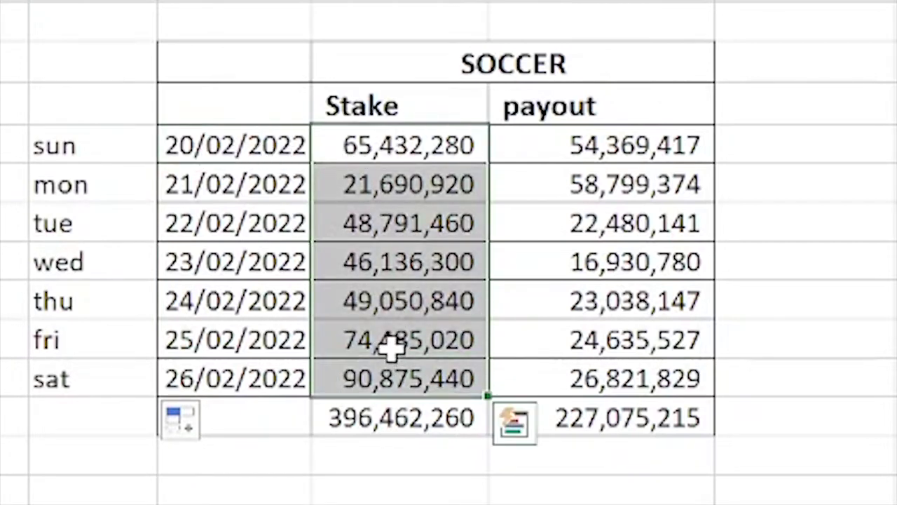
click(515, 60)
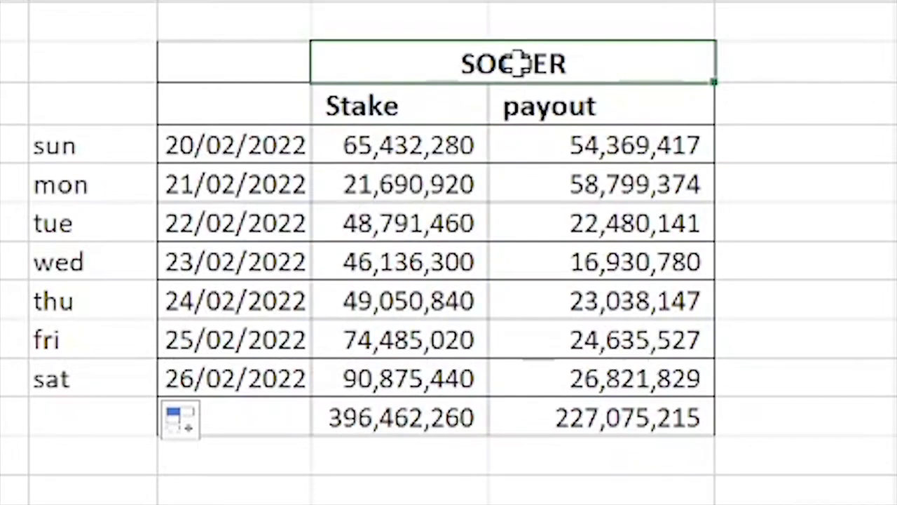
click(614, 146)
click(656, 184)
click(651, 225)
drag(651, 157, 624, 415)
click(613, 377)
drag(610, 150, 634, 339)
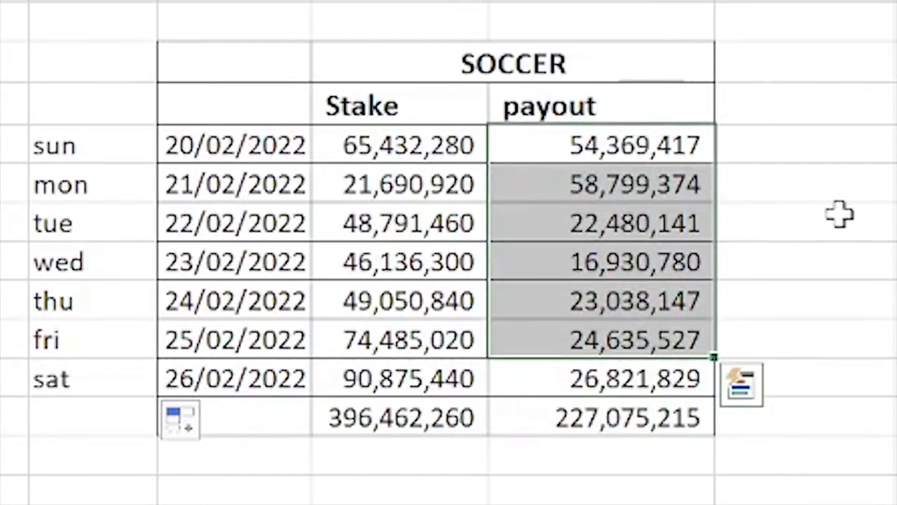
click(852, 218)
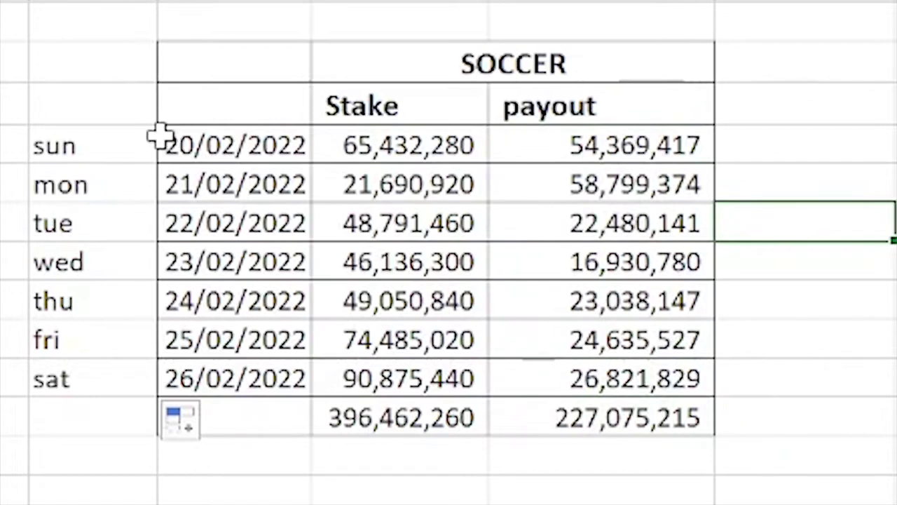
drag(93, 146, 105, 378)
click(90, 220)
drag(112, 150, 172, 381)
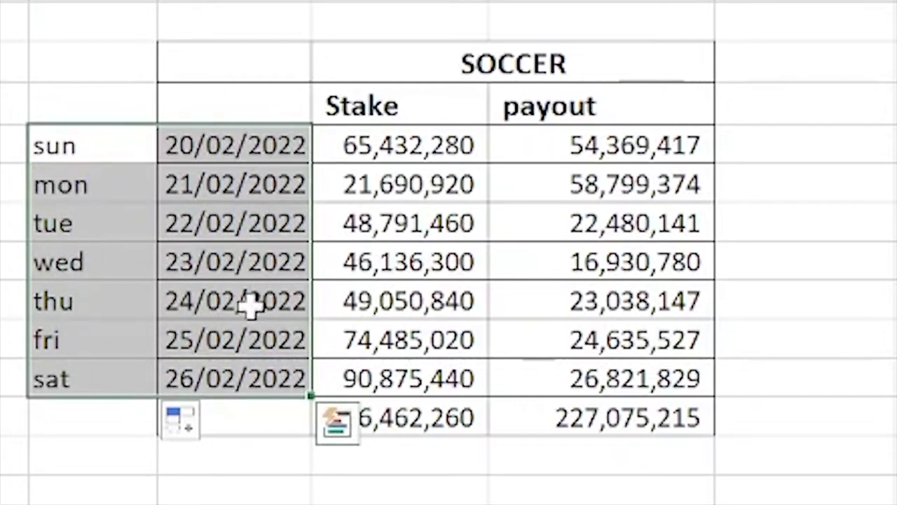
click(246, 262)
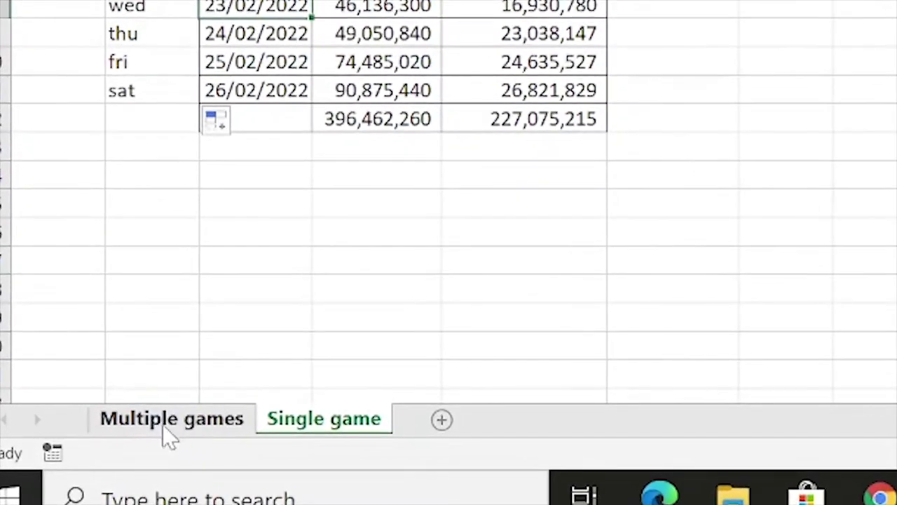
Open the Multiple games sheet and examine the SLOTS table's daily In and Out amounts.
click(165, 420)
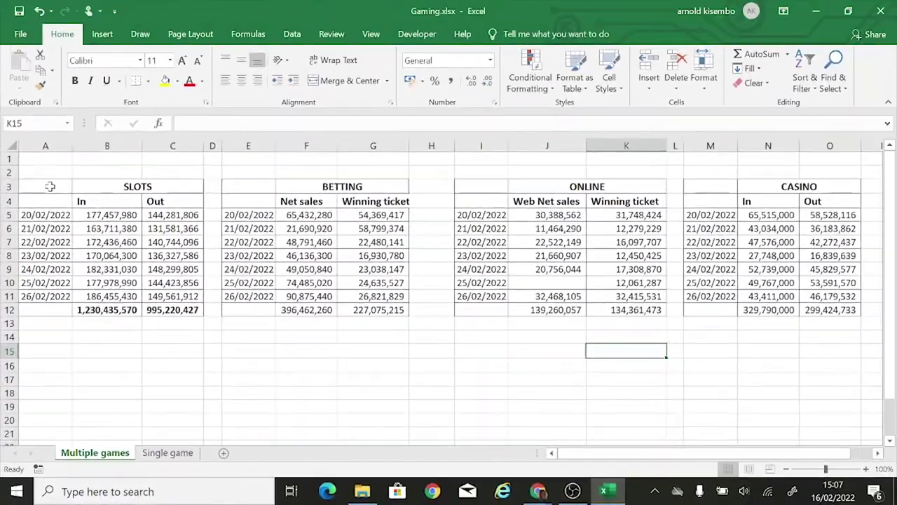
drag(45, 186, 142, 303)
click(172, 255)
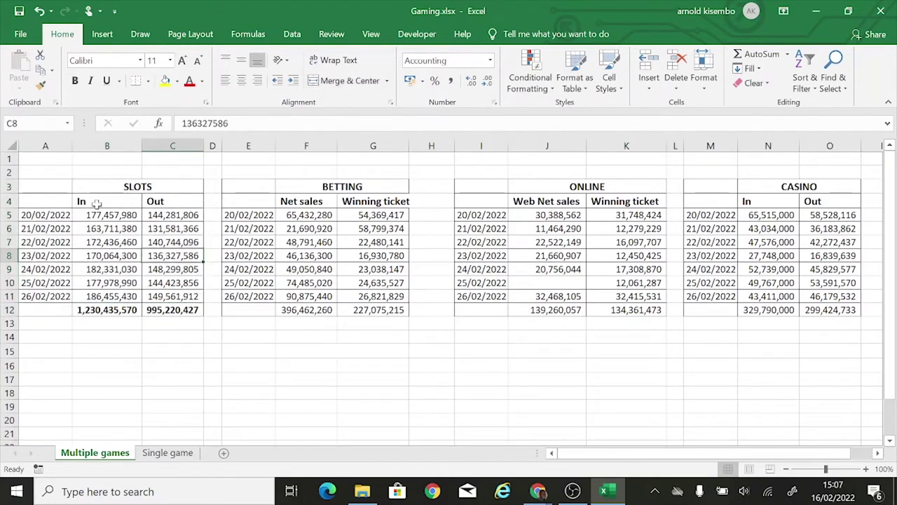
drag(35, 187, 142, 302)
drag(107, 214, 107, 309)
drag(172, 215, 186, 309)
click(303, 252)
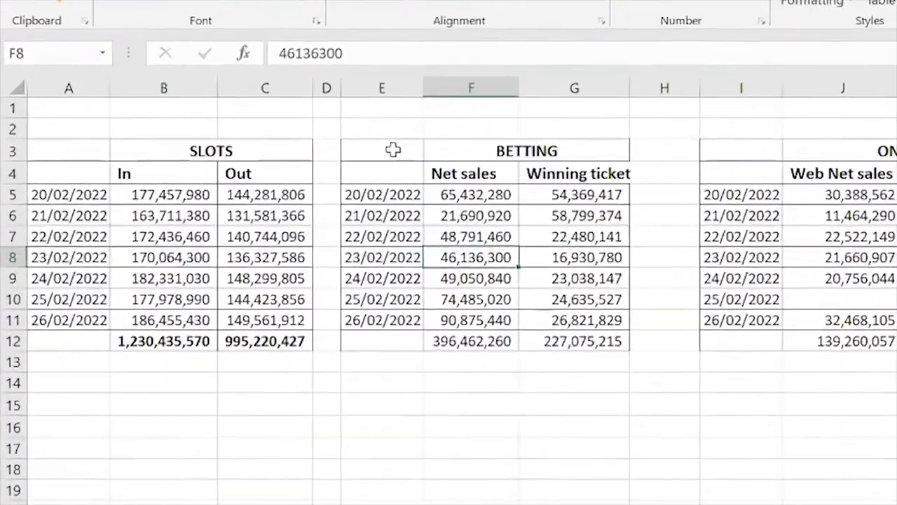
Examine the BETTING, ONLINE and CASINO tables on the Multiple games sheet.
drag(257, 186, 334, 242)
drag(813, 229, 862, 396)
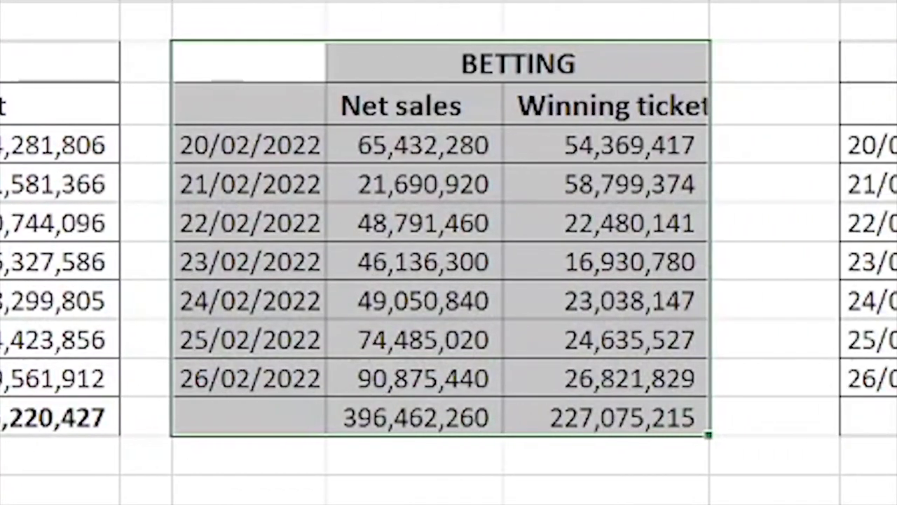
drag(862, 62, 896, 378)
drag(896, 64, 896, 416)
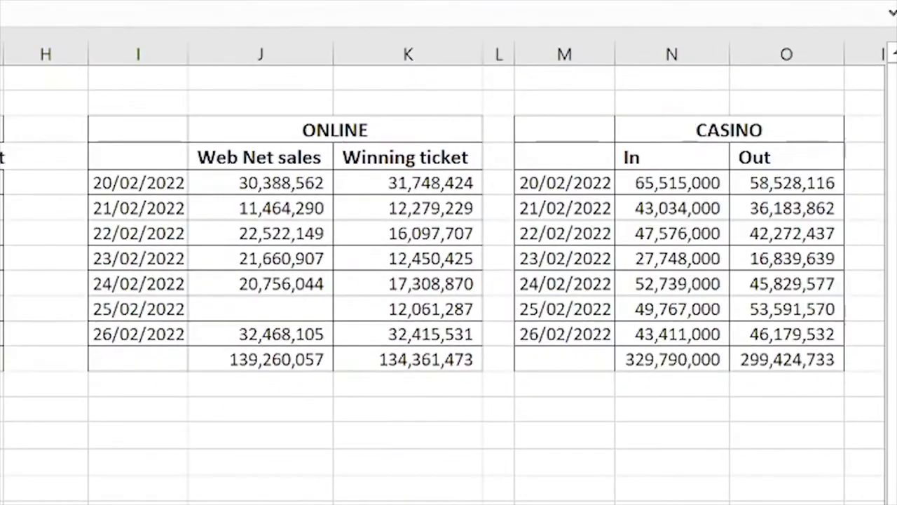
Compare the dates, daily income and payout columns across the four game tables, and return to the Single game sheet.
click(232, 249)
click(592, 120)
click(345, 201)
click(89, 256)
click(299, 270)
click(530, 282)
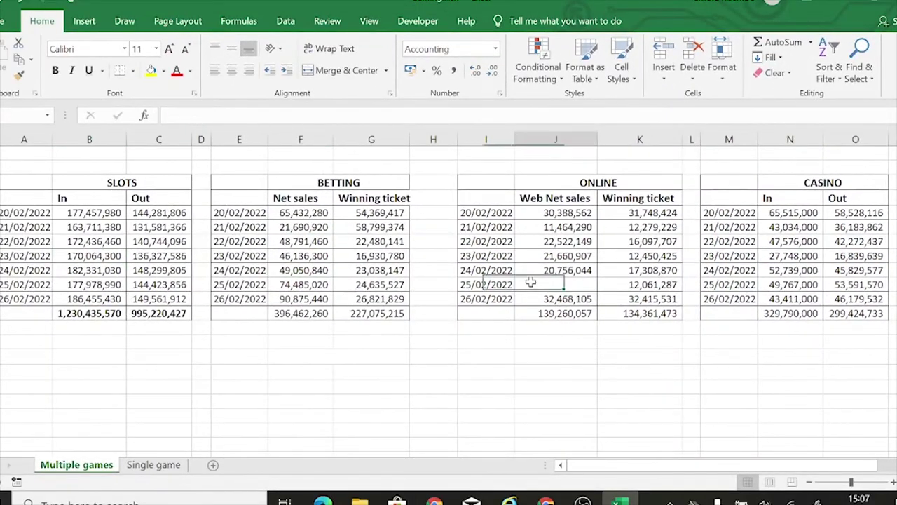
click(709, 253)
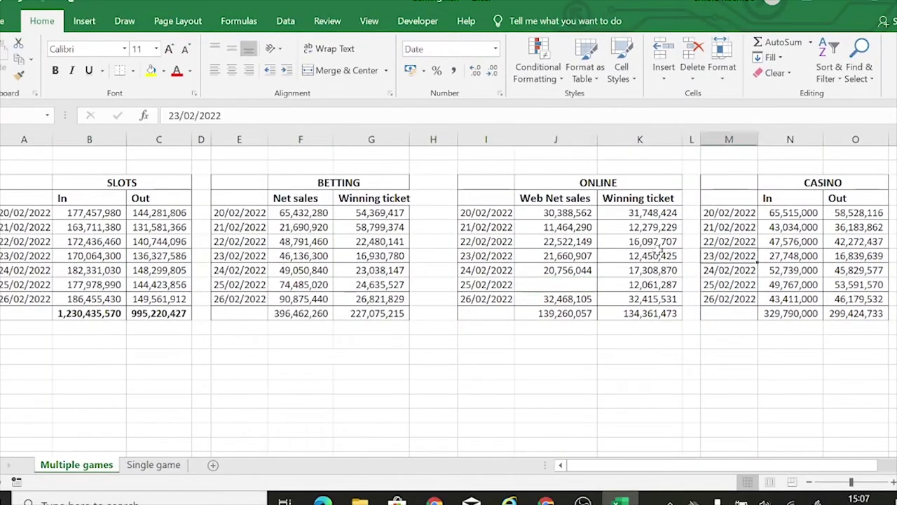
drag(21, 217, 19, 298)
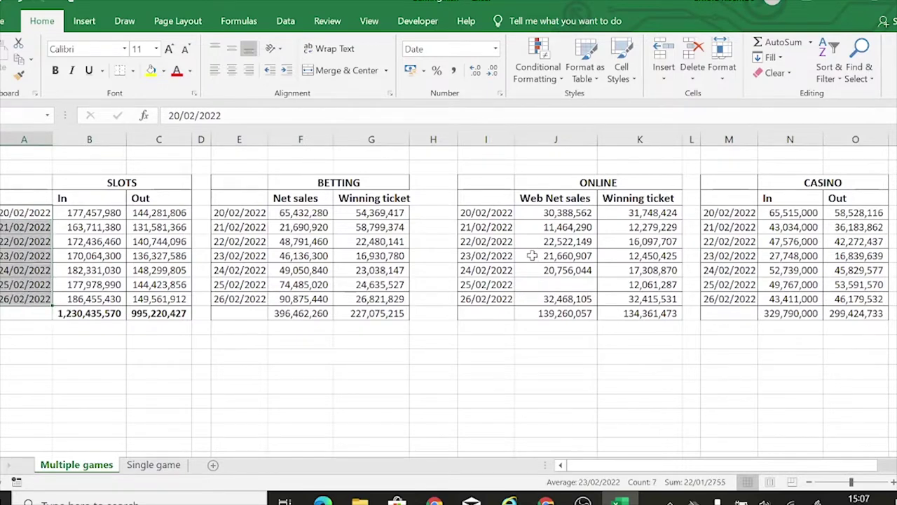
click(782, 199)
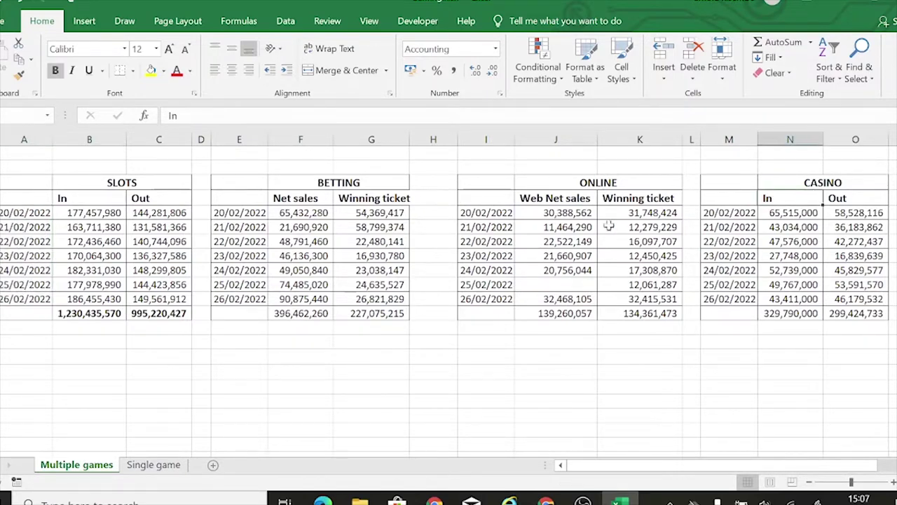
click(618, 212)
click(361, 224)
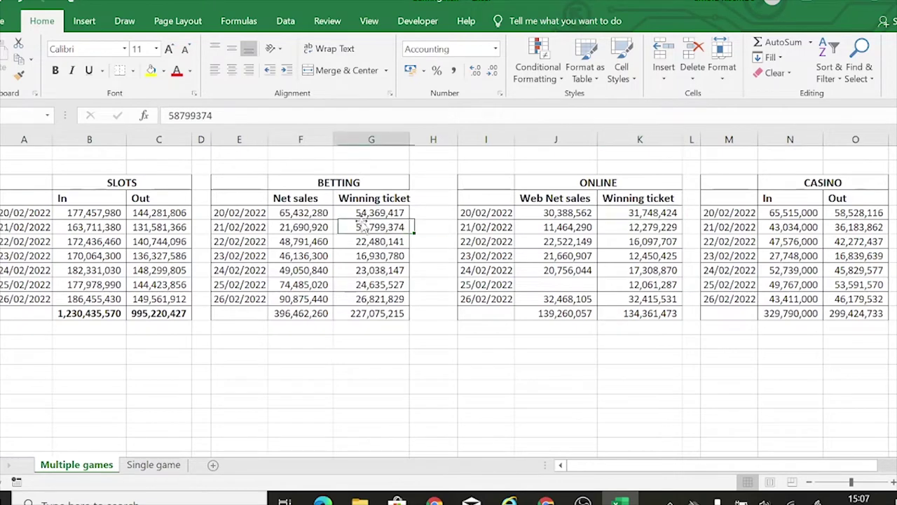
click(171, 212)
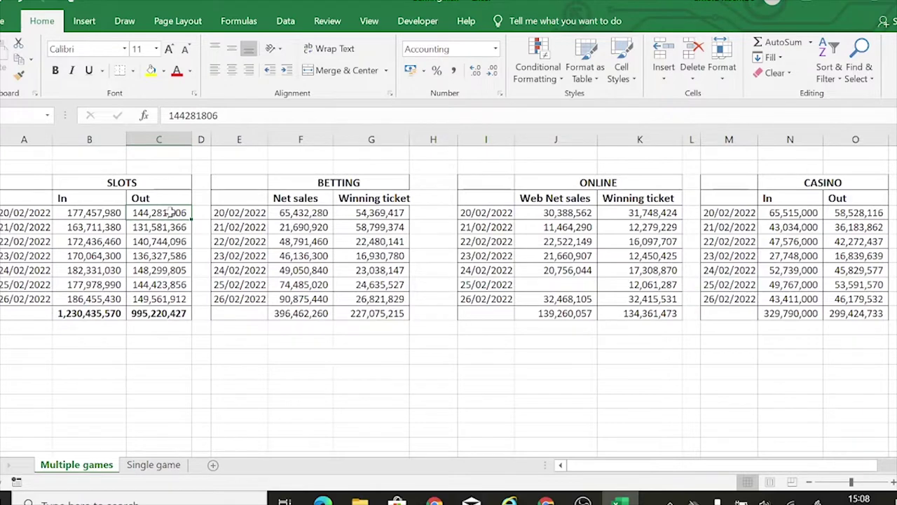
click(163, 464)
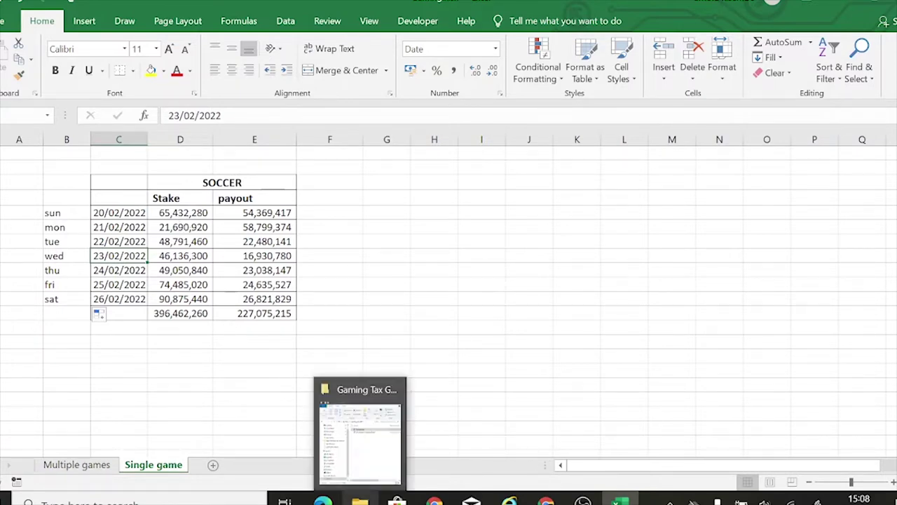
Open GPBT_Return_Weekly (10).xls from the Gaming Tax GBPT folder and enable its editing and macro content.
click(359, 491)
click(239, 168)
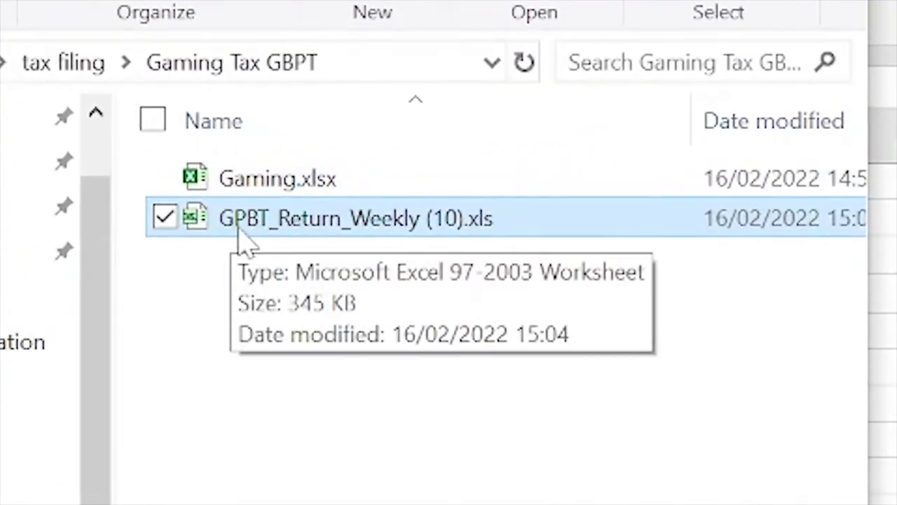
double_click(388, 223)
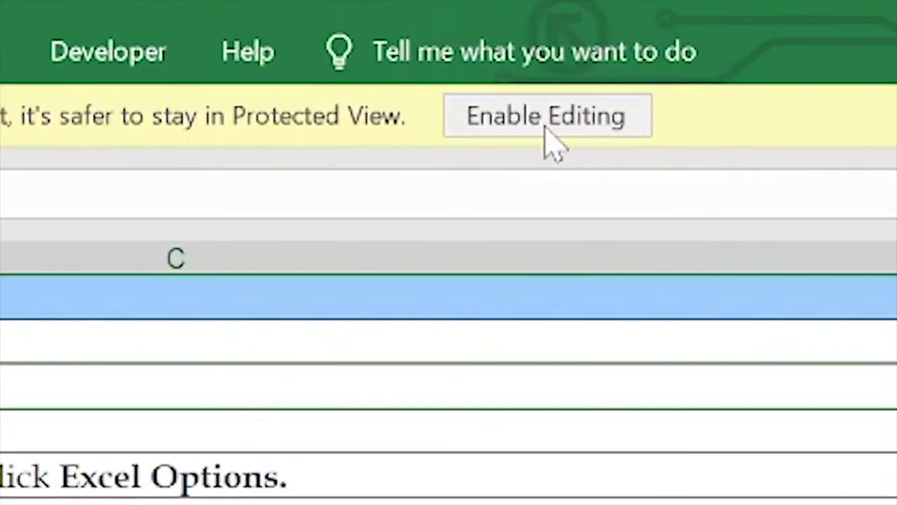
click(552, 144)
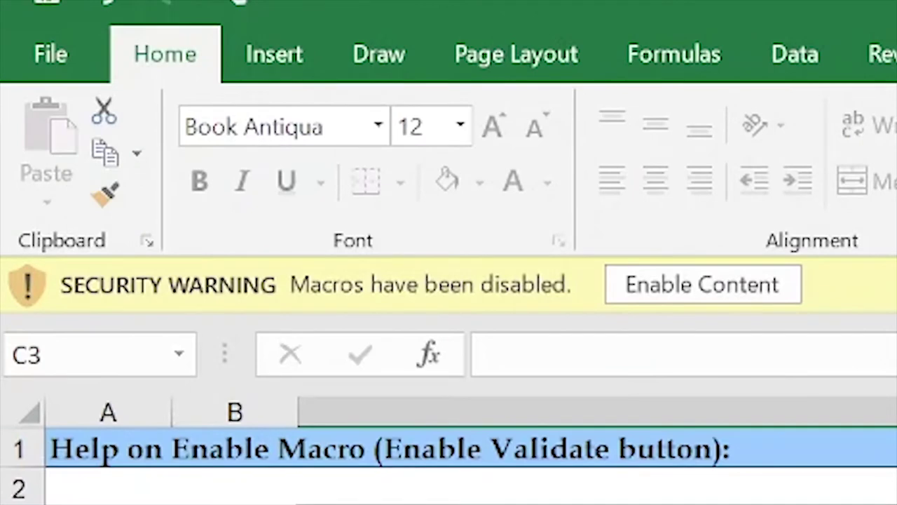
click(687, 300)
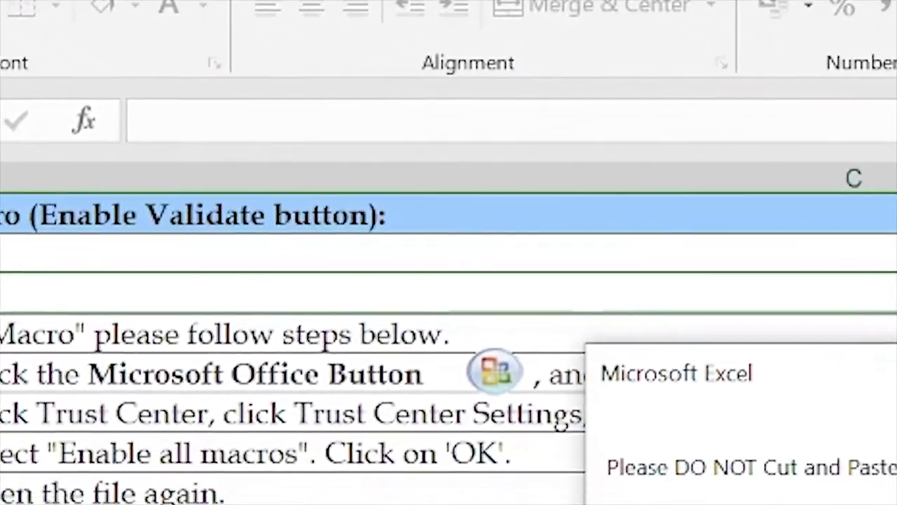
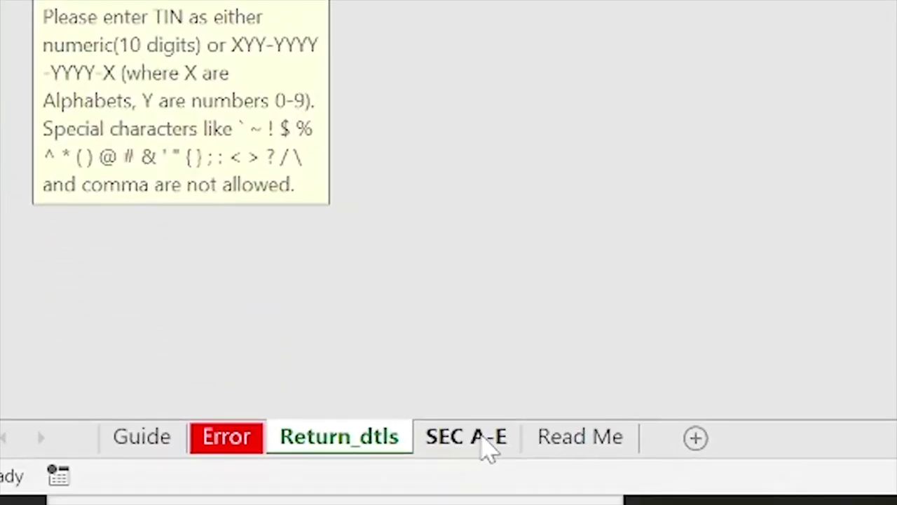
Open the SEC A-E sheet and examine Section A's Bank, Bank Branch and Account Number fields, including the list of banks.
click(482, 442)
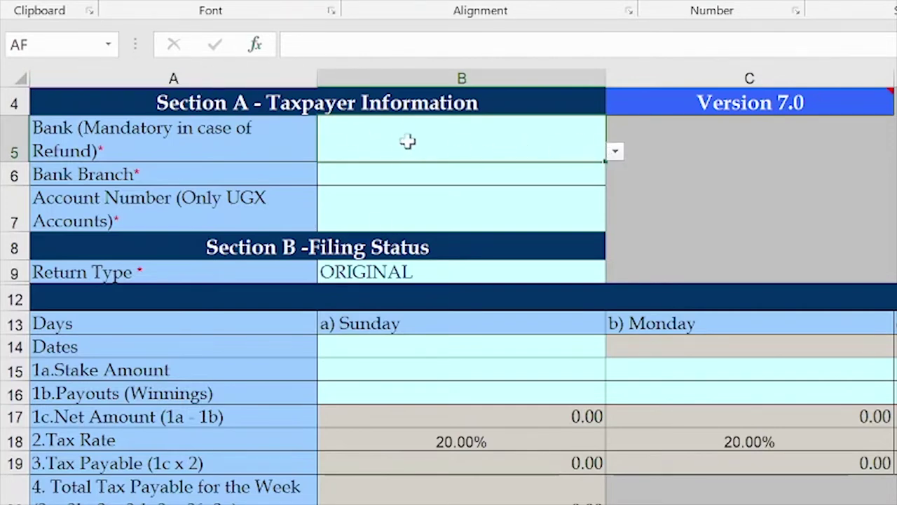
click(394, 175)
click(398, 202)
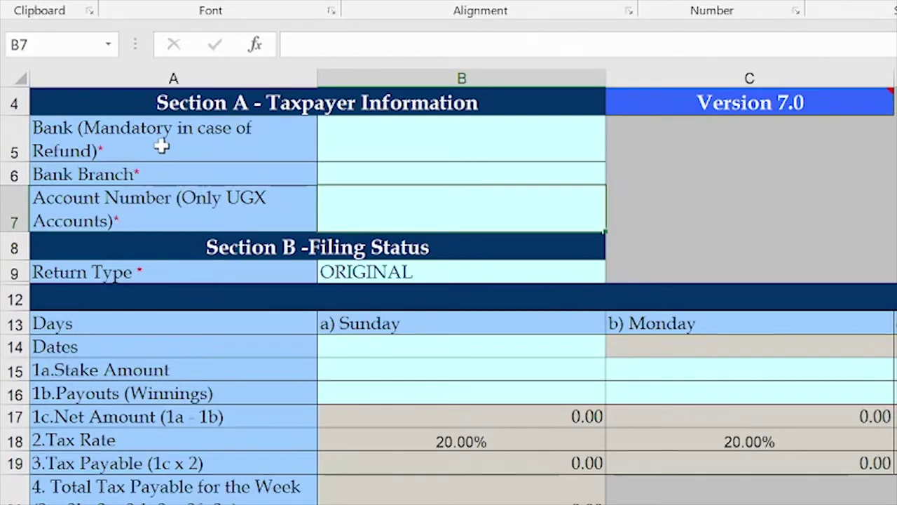
click(449, 136)
click(615, 152)
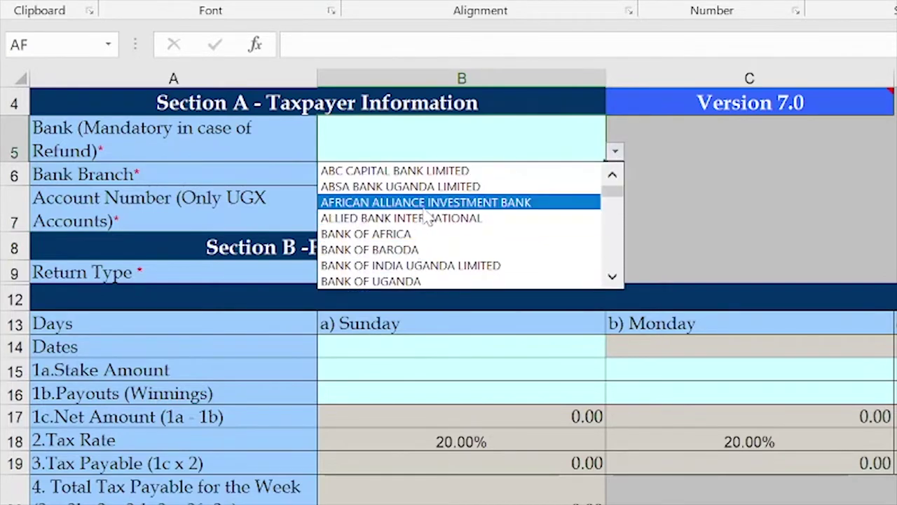
click(615, 150)
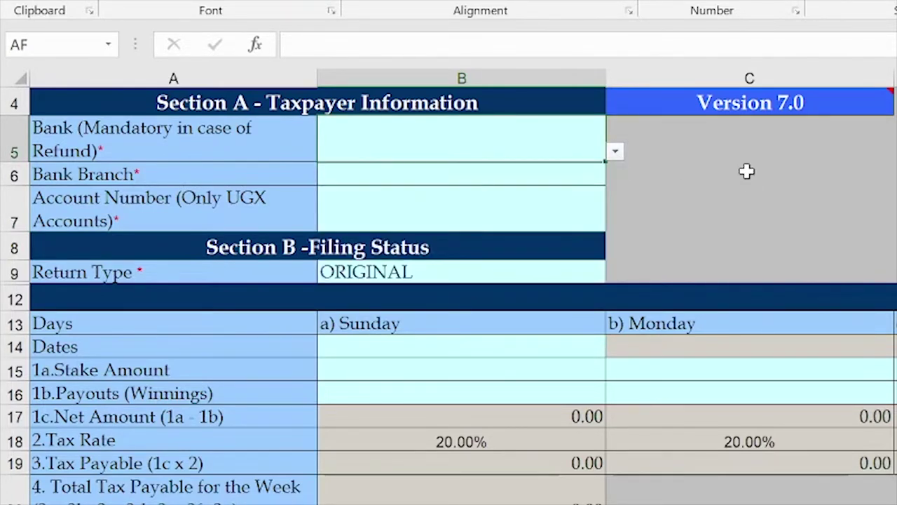
click(319, 181)
click(358, 207)
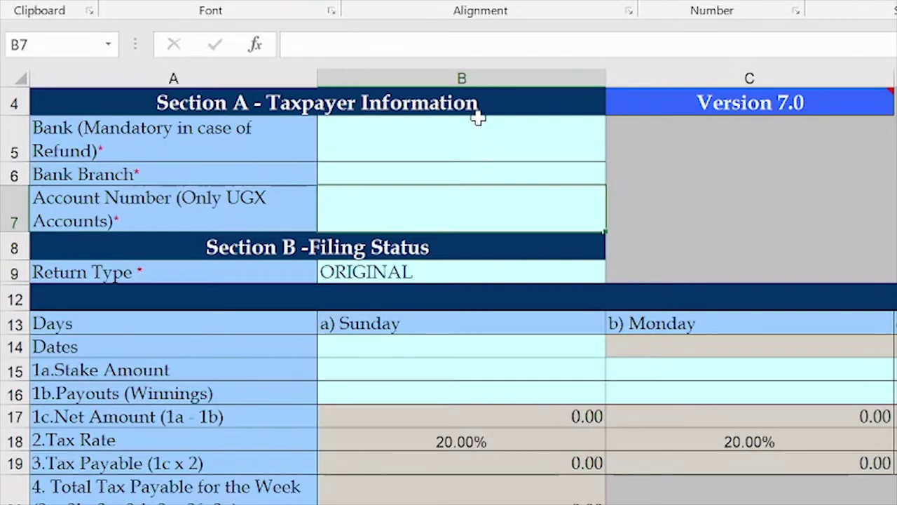
drag(374, 136, 581, 196)
click(751, 205)
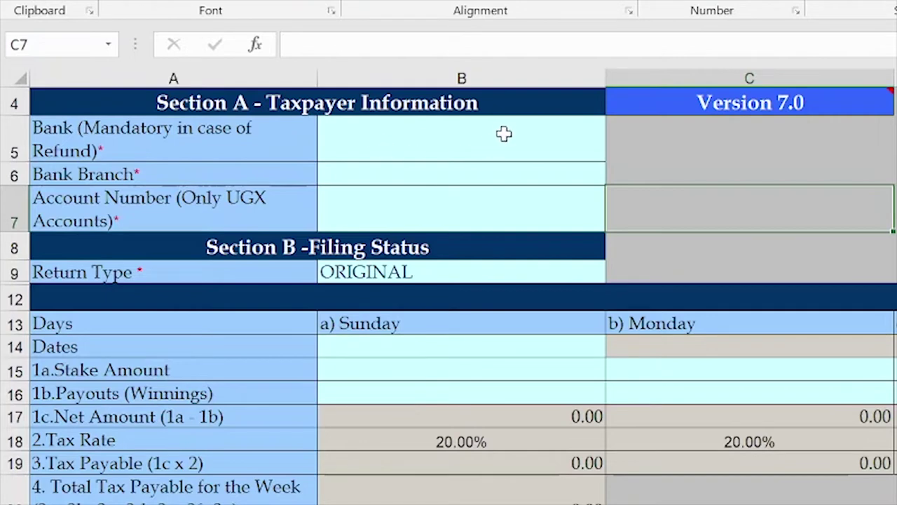
Set the Return Type in Section B to AMENDED and inspect the Return Number and Return Date fields.
scroll(503, 134, down, 1)
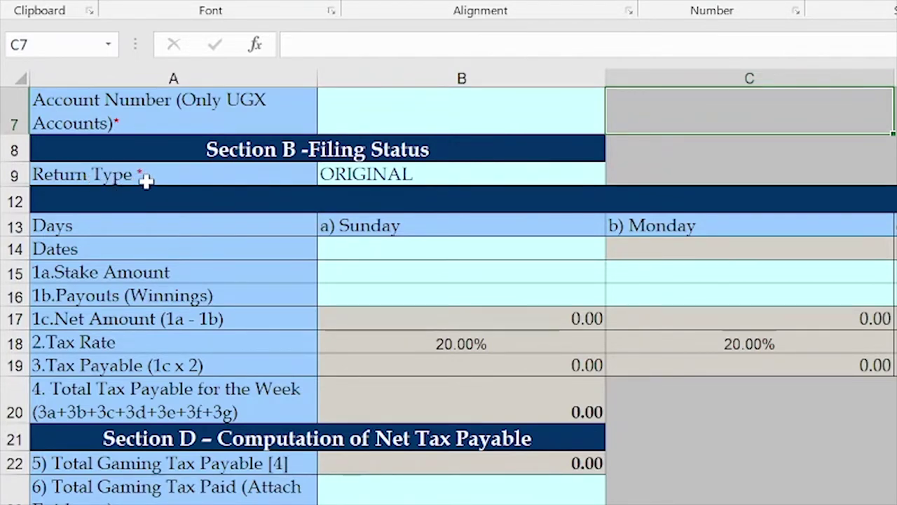
click(400, 175)
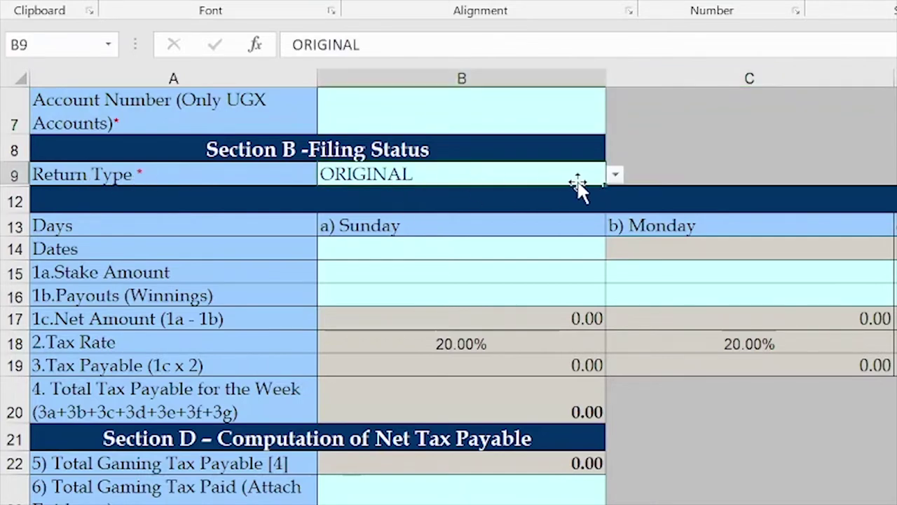
click(615, 175)
click(350, 208)
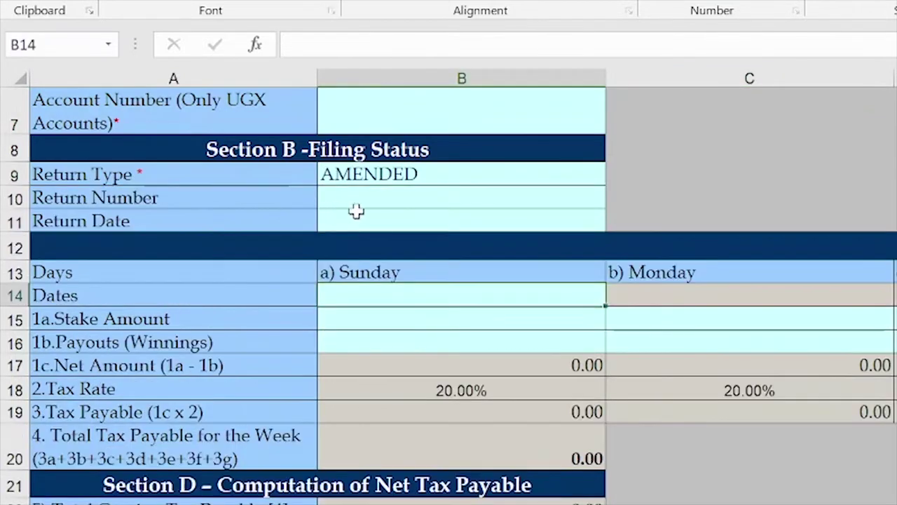
drag(363, 197, 380, 224)
Set the Return Type in Section B back to ORIGINAL.
click(435, 181)
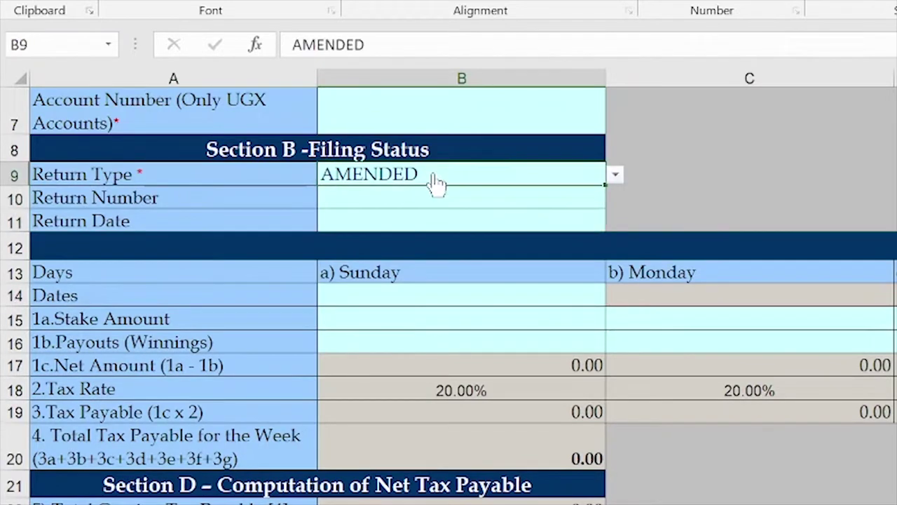
click(616, 176)
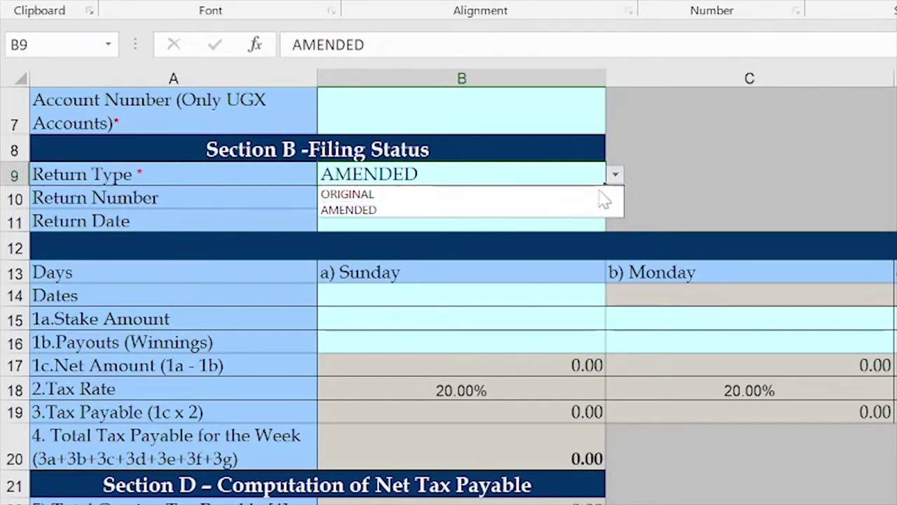
click(369, 195)
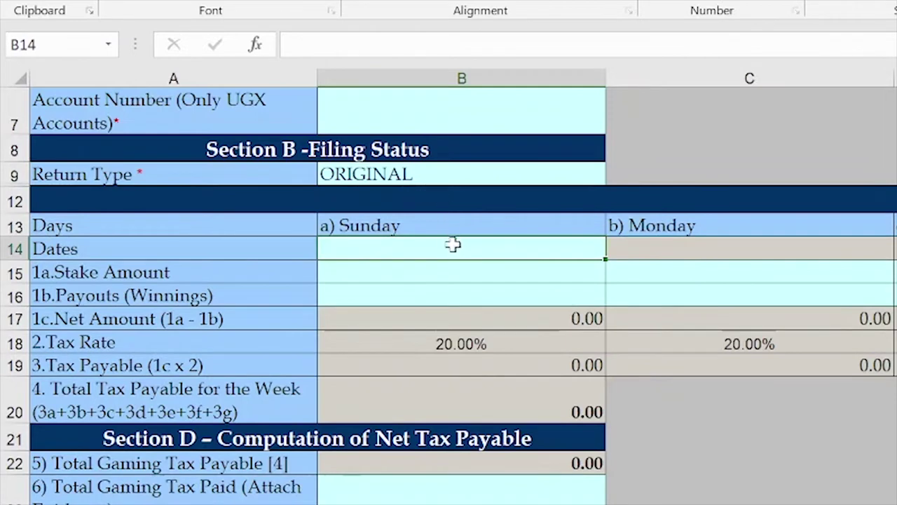
Try to enter 16/02/2022 as the Sunday date in the Dates row of the SEC A-E sheet.
click(460, 270)
click(484, 251)
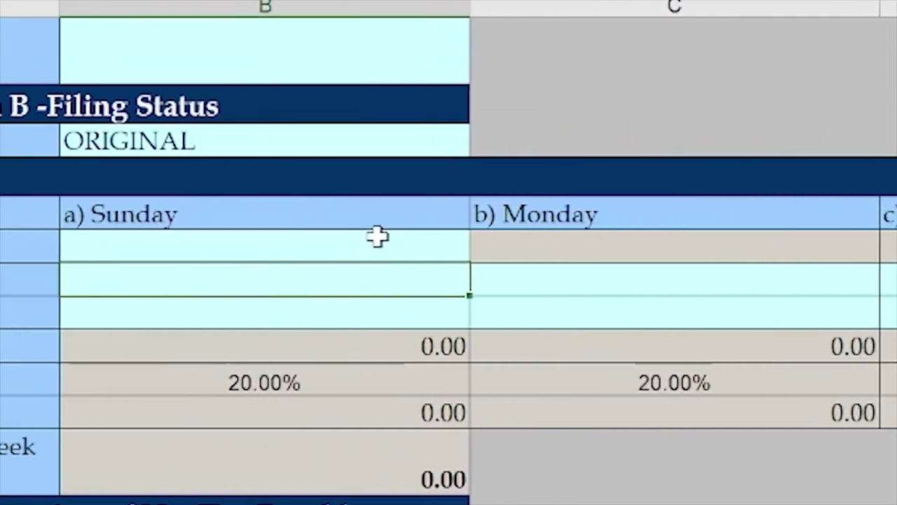
click(365, 242)
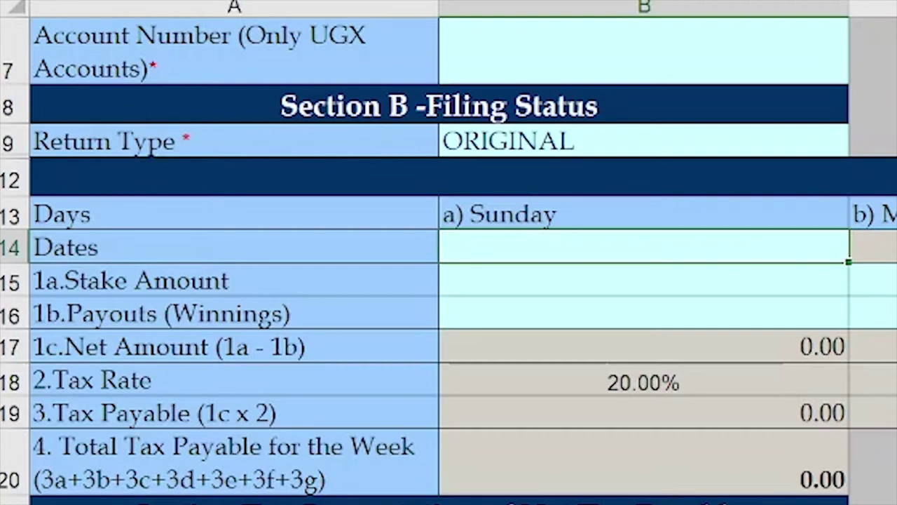
click(546, 278)
click(562, 248)
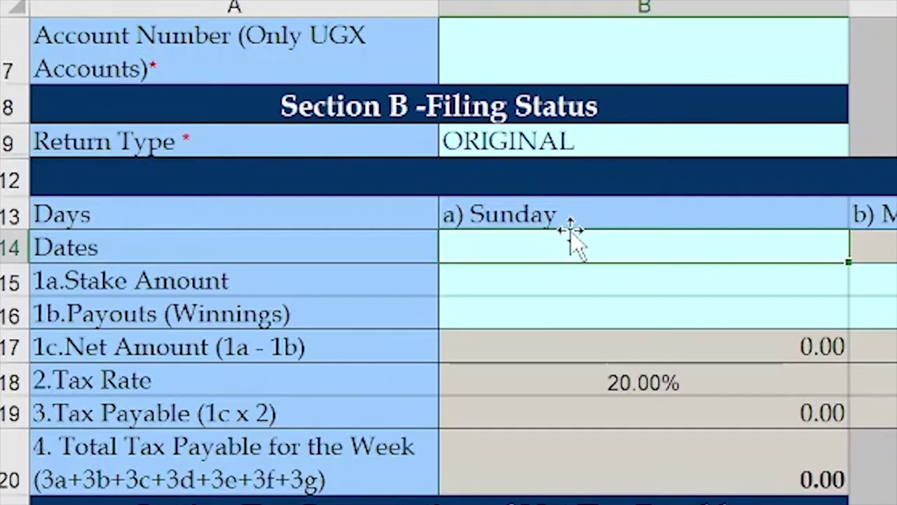
text(16/02/2022)
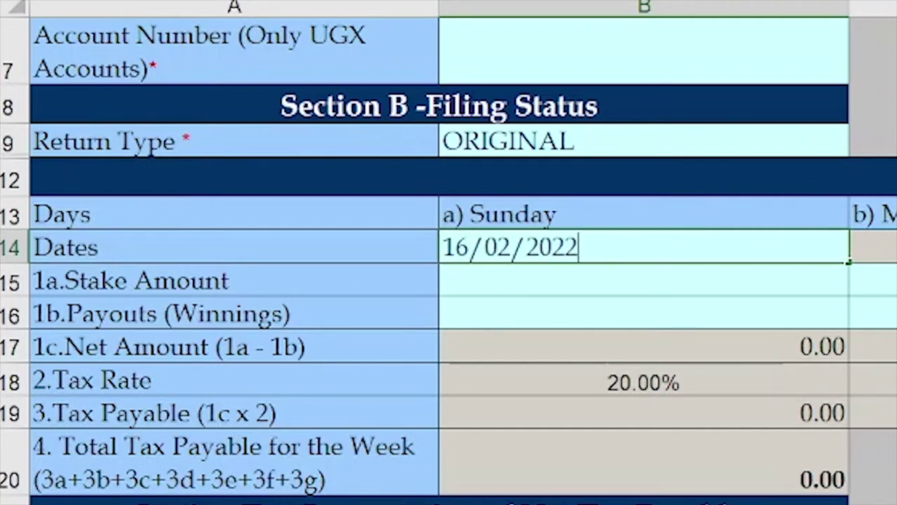
key(Return)
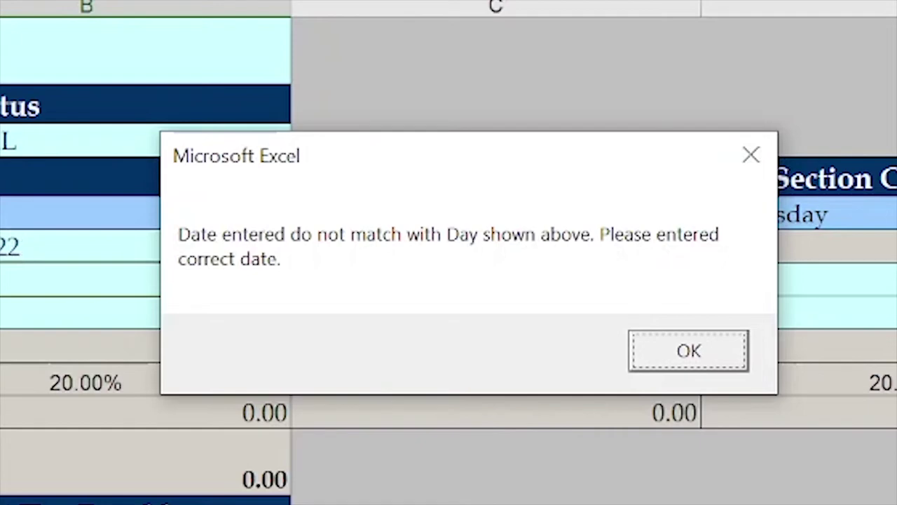
click(723, 347)
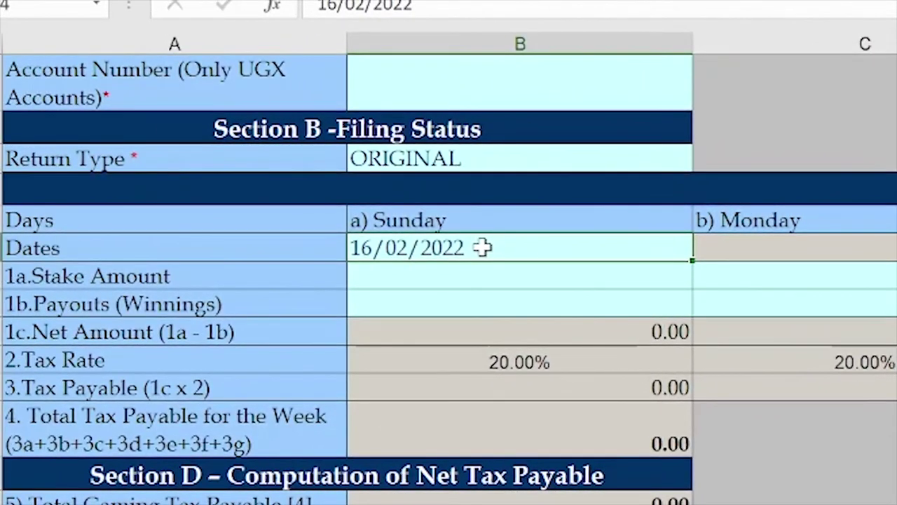
Replace the Sunday date in the Dates row of Section C with 20/02/2022.
key(Delete)
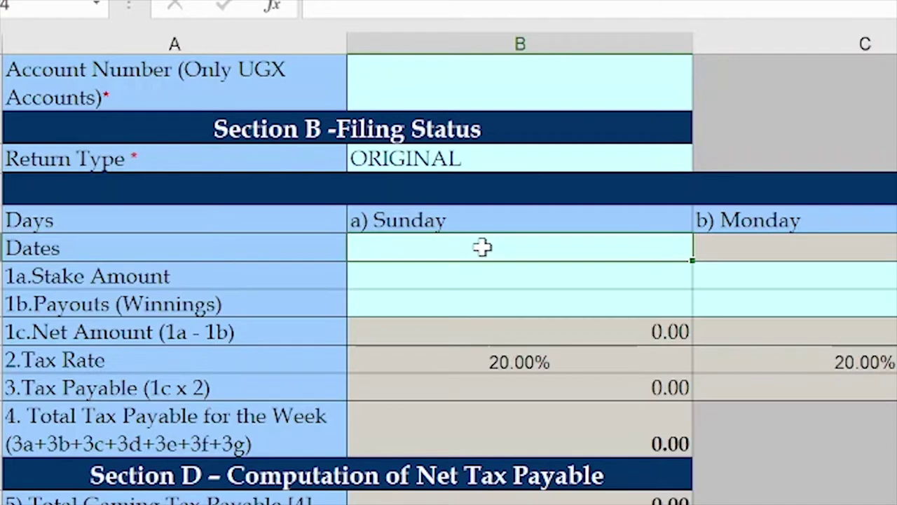
text(2)
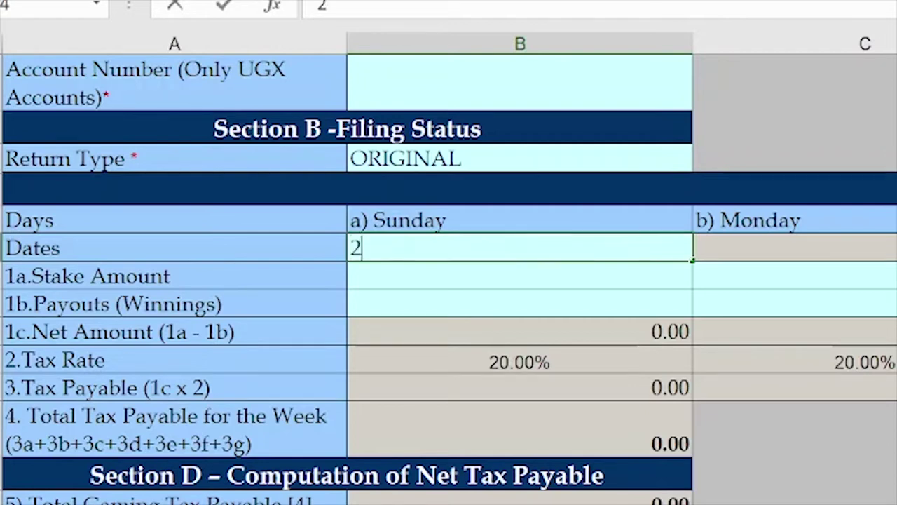
text(0/02/202)
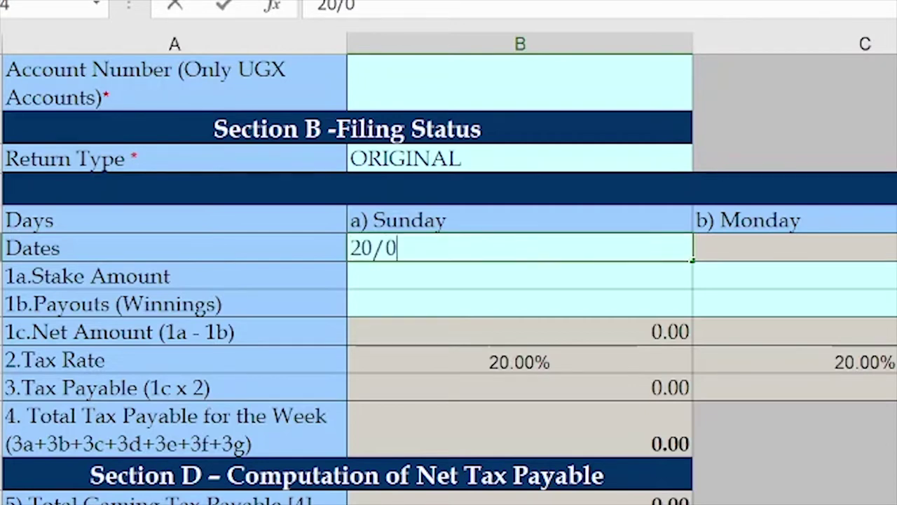
text(2)
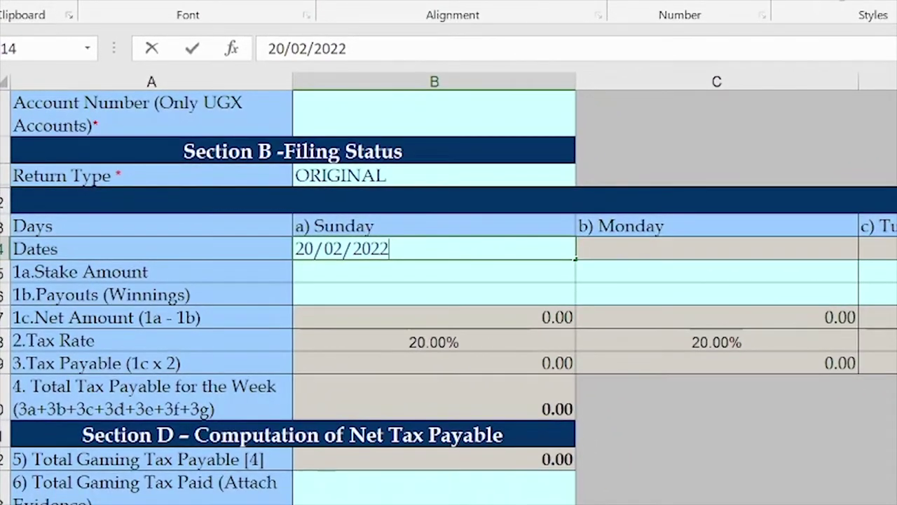
key(Return)
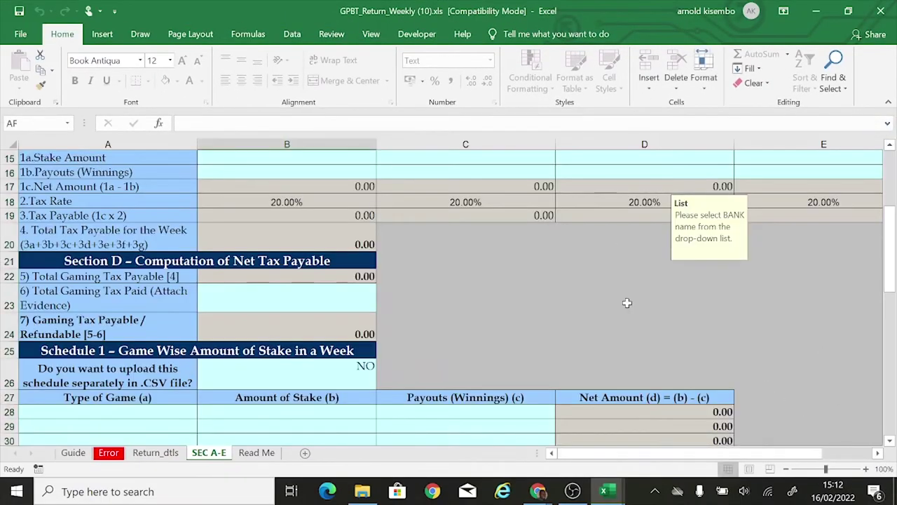
Examine Section C's dates from Sunday to Saturday and the Stake Amount and Payouts cells for each day.
scroll(627, 303, up, 1)
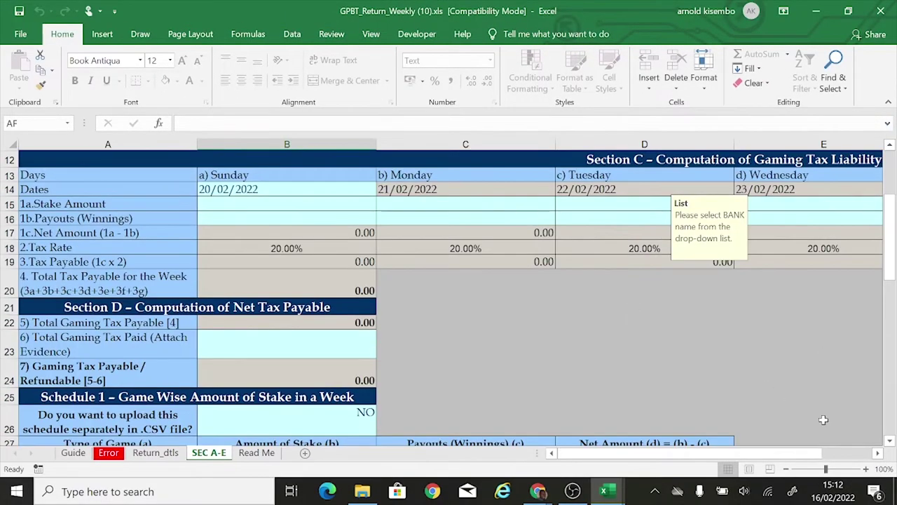
click(877, 453)
click(877, 453)
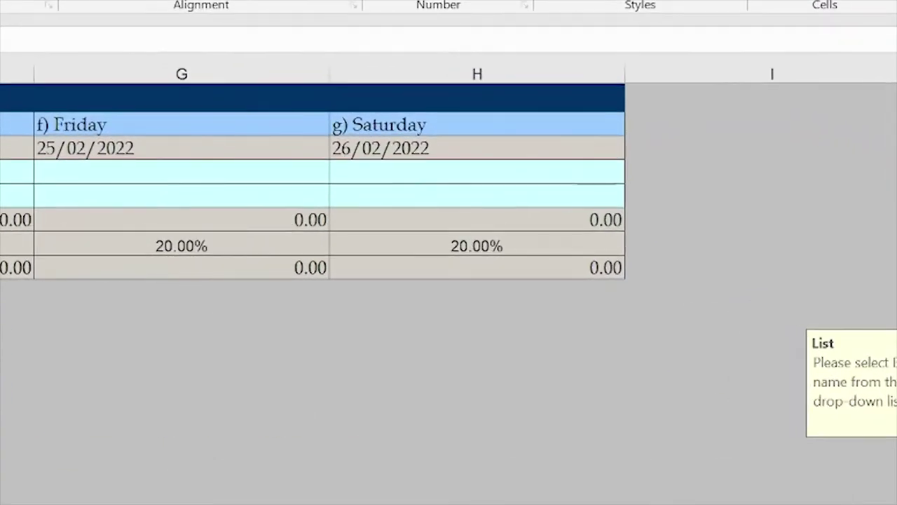
scroll(239, 102, left, 10)
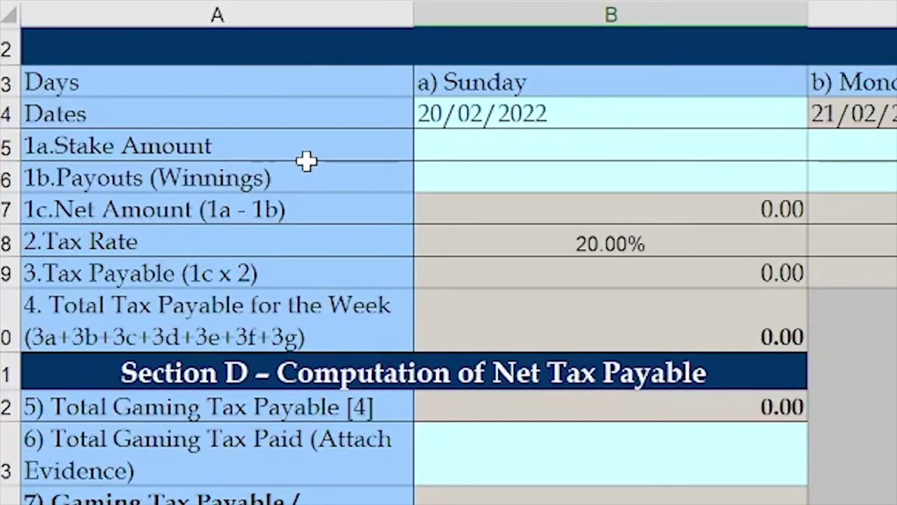
click(467, 144)
click(886, 144)
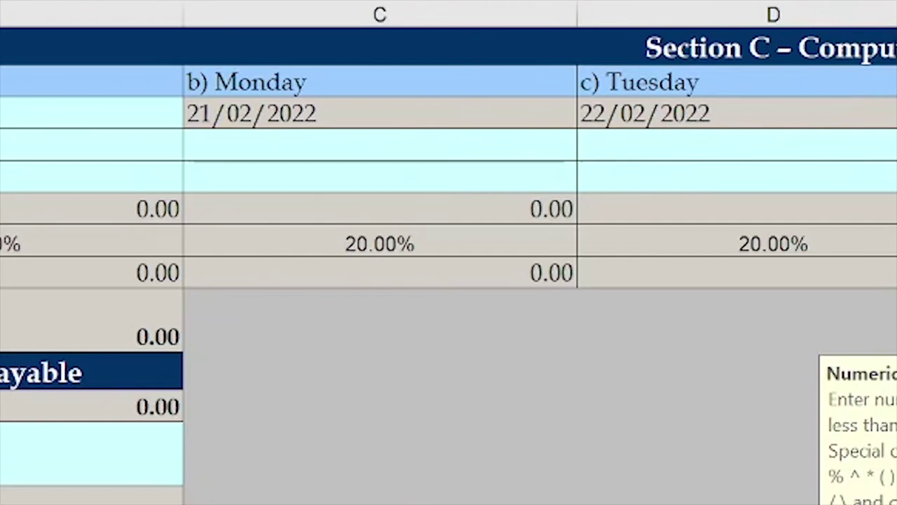
click(372, 175)
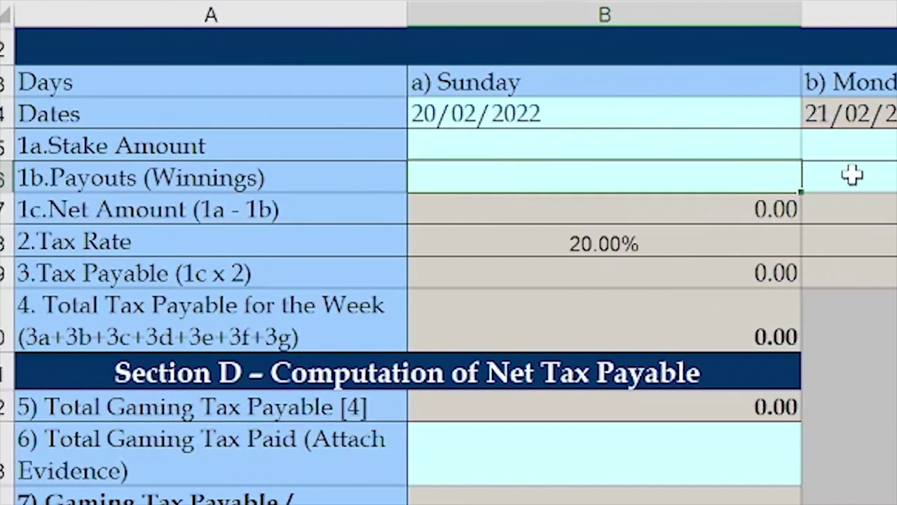
click(761, 175)
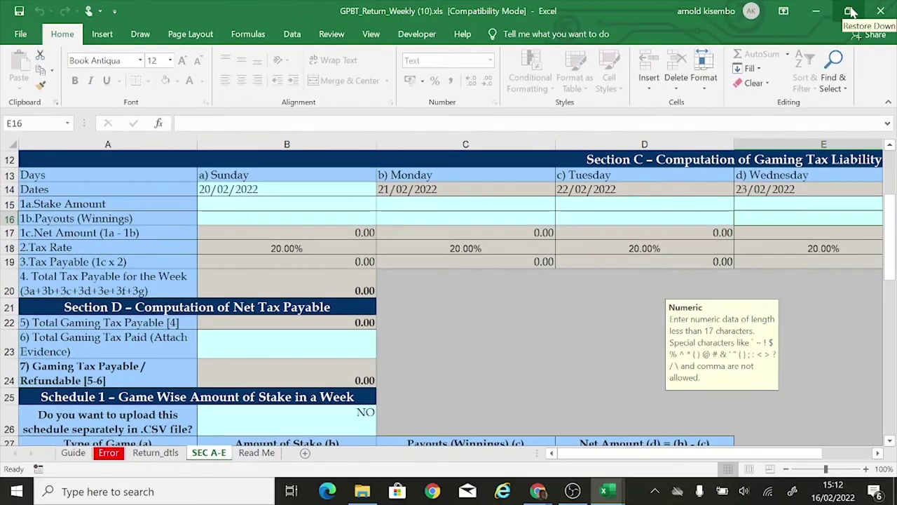
Arrange the weekly return template and the Gaming workbook in restored windows side by side.
click(849, 12)
drag(303, 42, 636, 2)
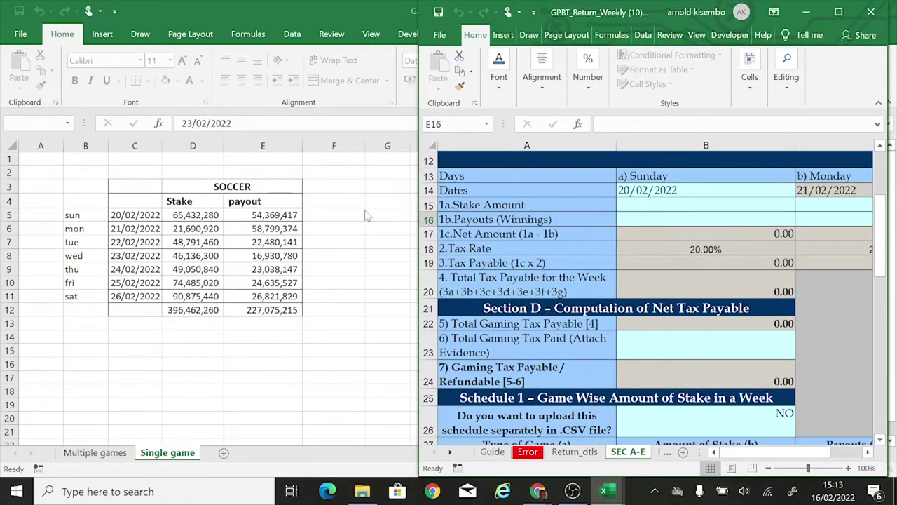
click(366, 216)
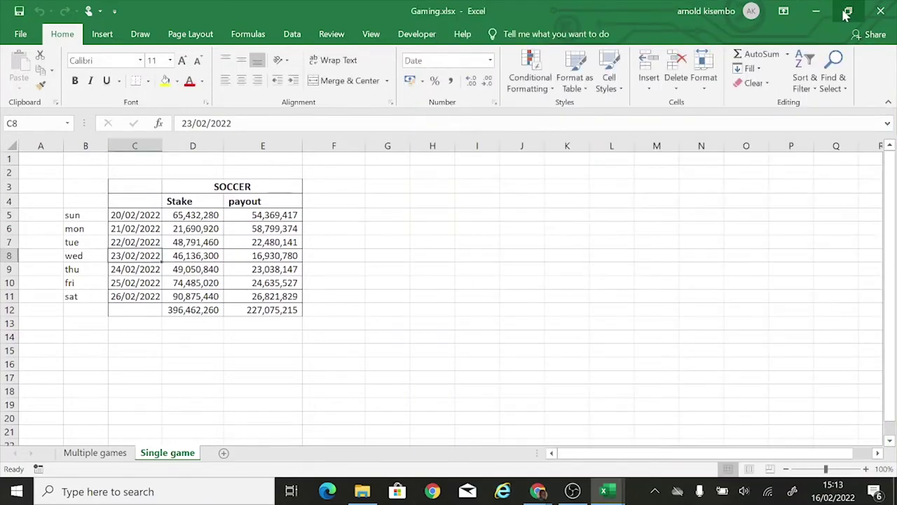
click(841, 13)
drag(248, 10, 230, 22)
Compare the Stake and payout columns of the Single game sheet with the return's Stake Amount and Payouts rows.
click(201, 260)
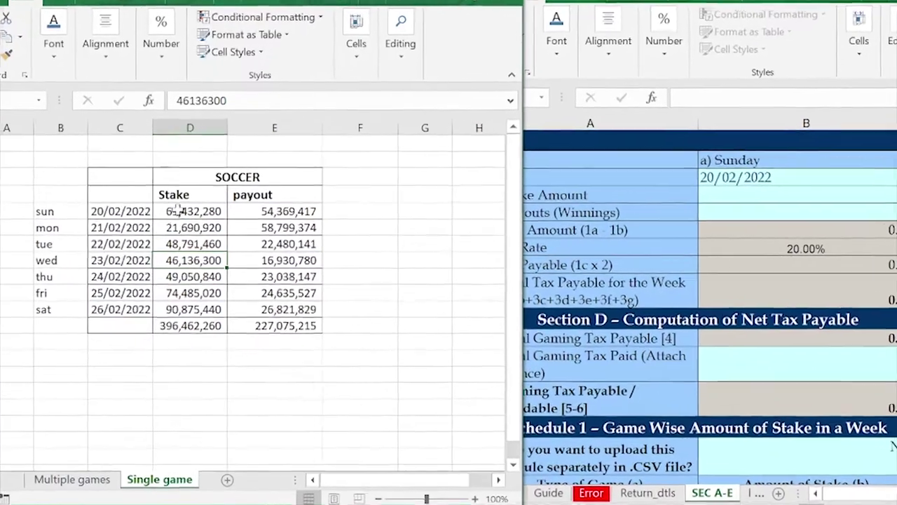
click(191, 208)
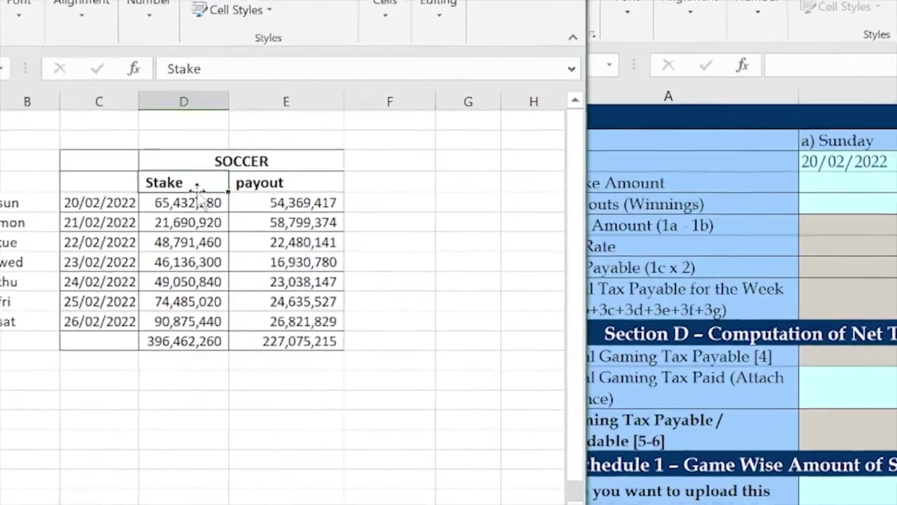
click(268, 207)
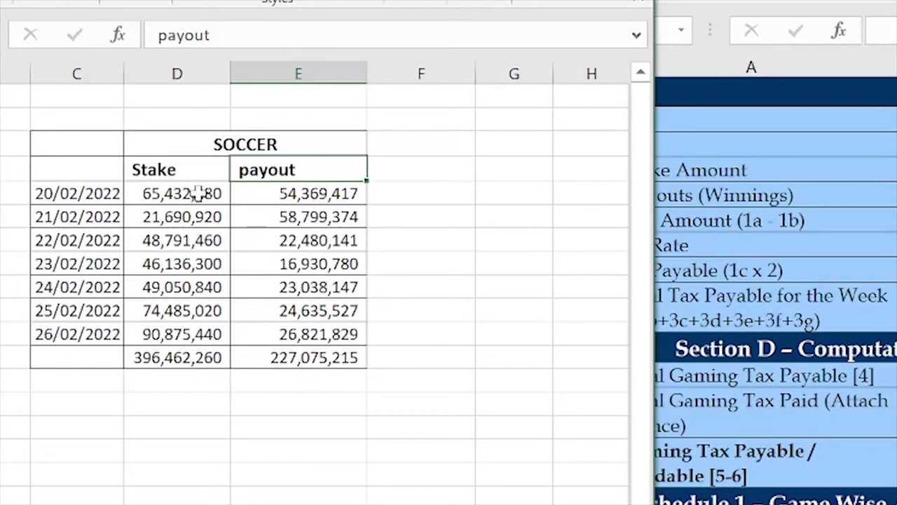
click(186, 172)
click(845, 268)
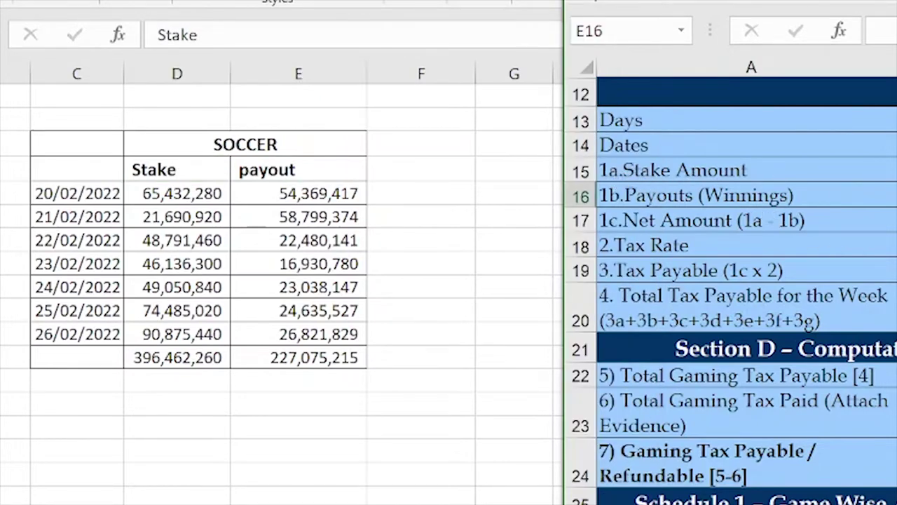
click(883, 166)
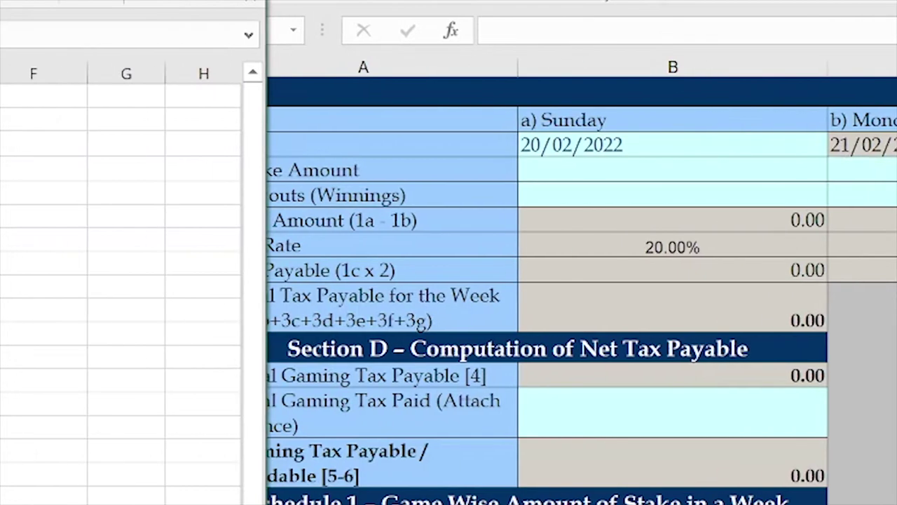
click(142, 134)
drag(142, 134, 310, 335)
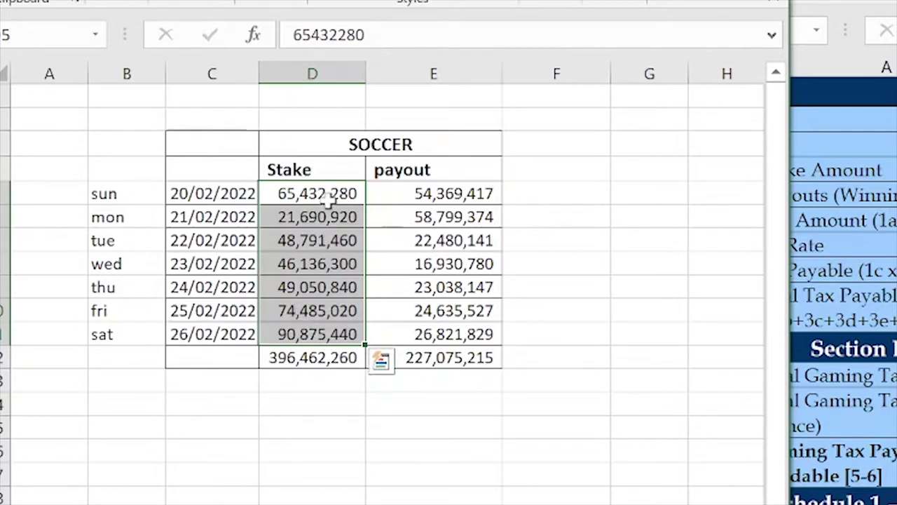
click(330, 261)
drag(330, 194, 330, 335)
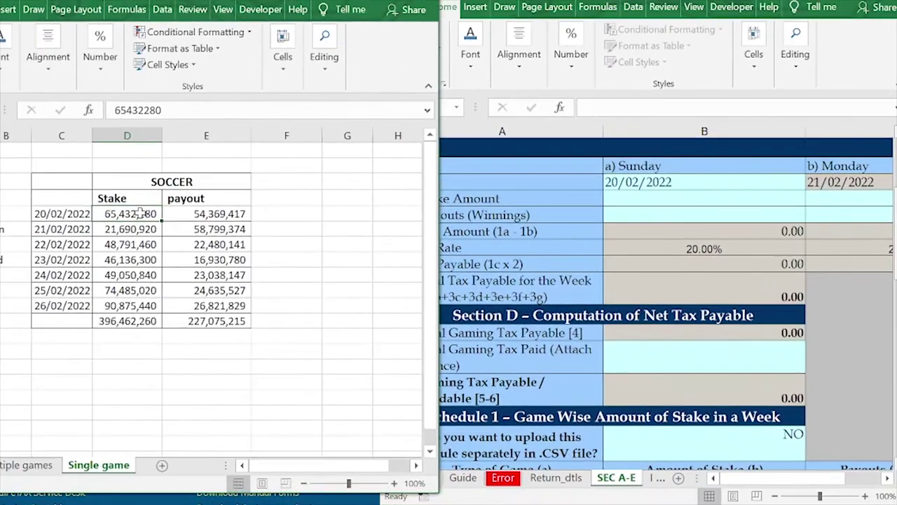
Copy Sunday's soccer stake of 65,432,280 from the Single game sheet and paste its value into Sunday's Stake Amount in the return.
right_click(139, 214)
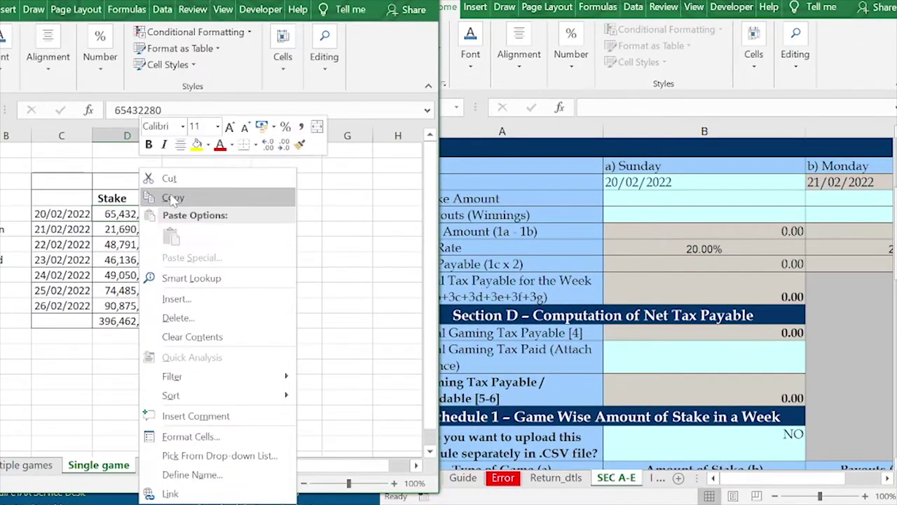
click(168, 197)
click(682, 201)
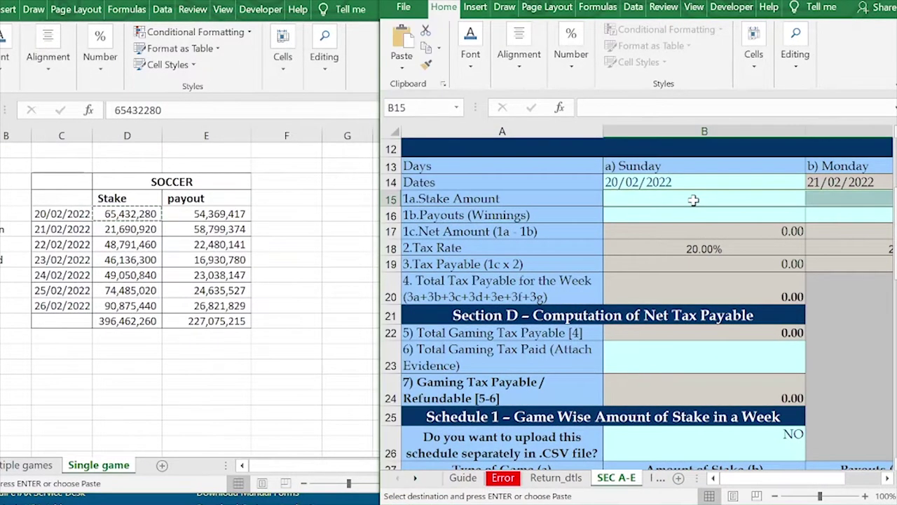
right_click(679, 198)
click(701, 279)
double_click(569, 206)
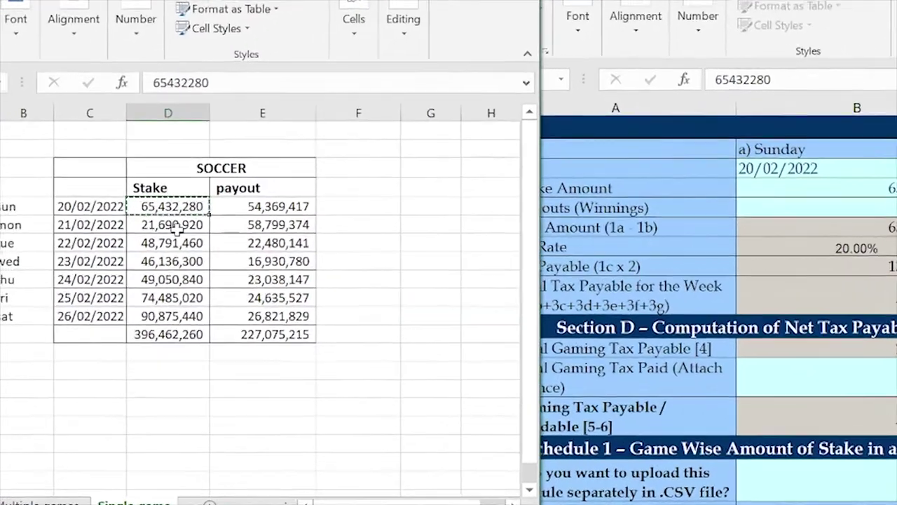
Copy Monday's soccer stake of 21,690,920 and paste it as values only into Monday's Stake Amount in the return.
click(130, 230)
right_click(130, 233)
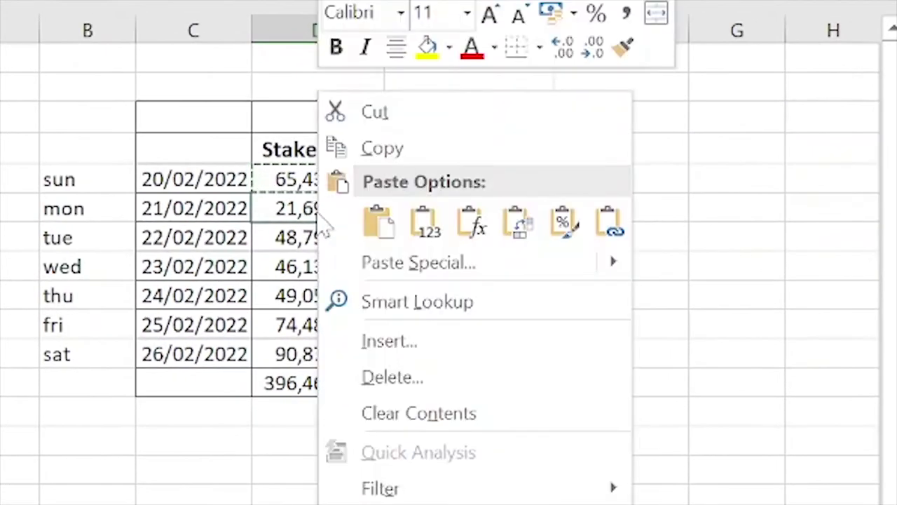
click(350, 150)
click(63, 205)
click(294, 206)
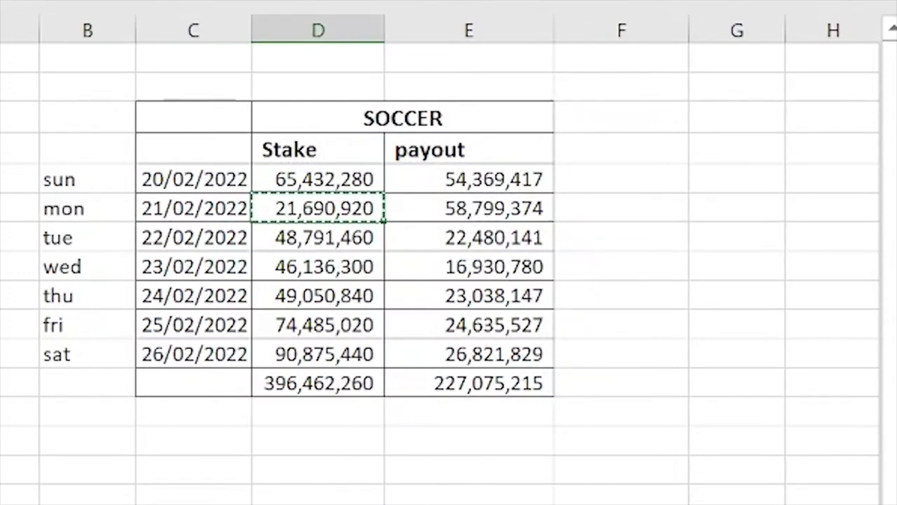
click(103, 208)
click(301, 209)
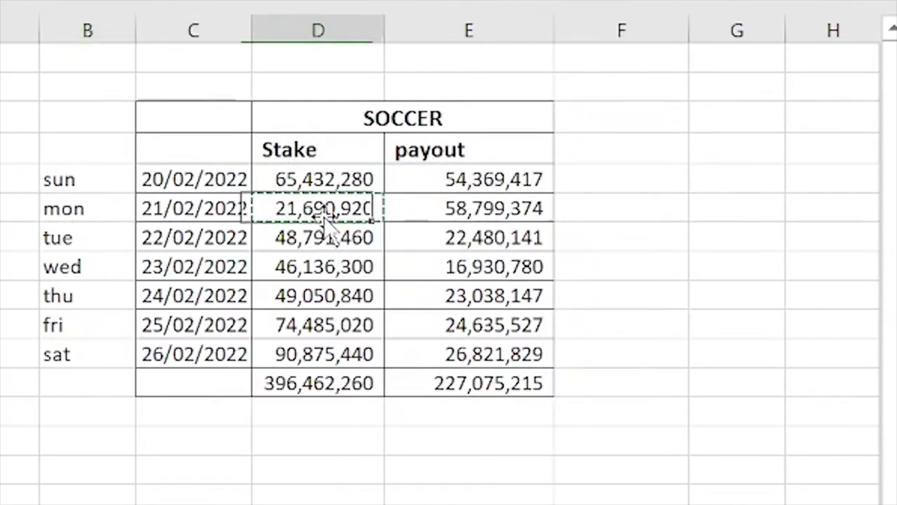
click(68, 204)
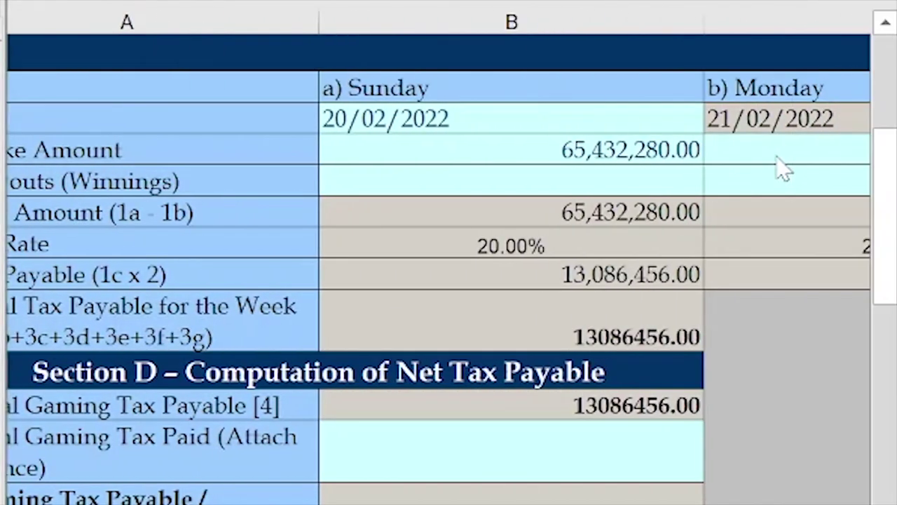
click(784, 154)
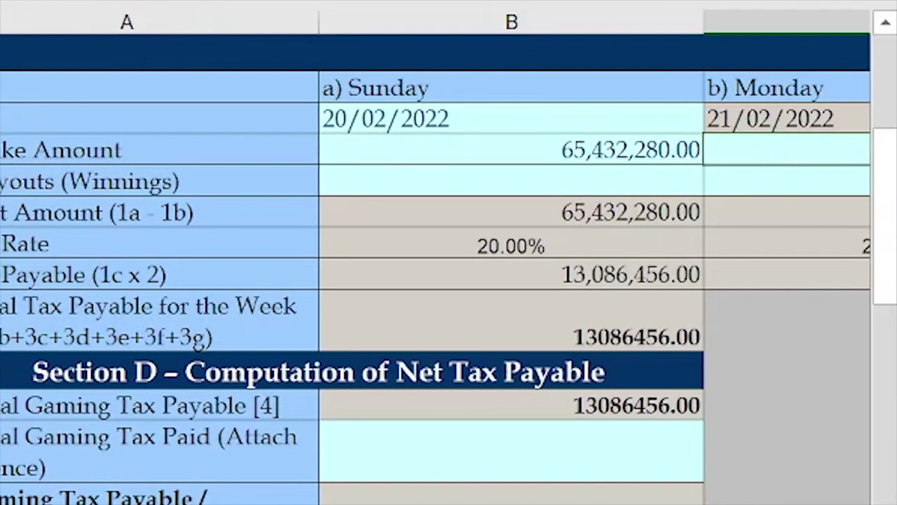
scroll(435, 256, right, 2)
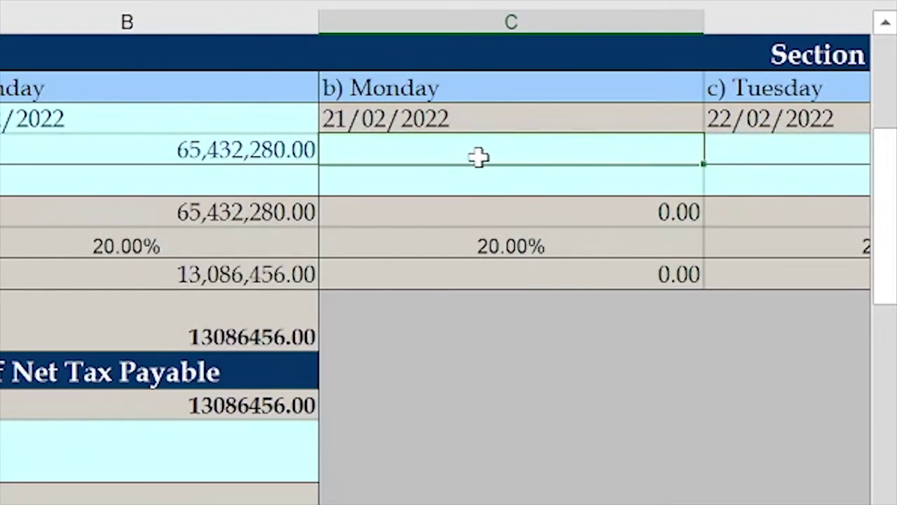
right_click(480, 158)
click(518, 300)
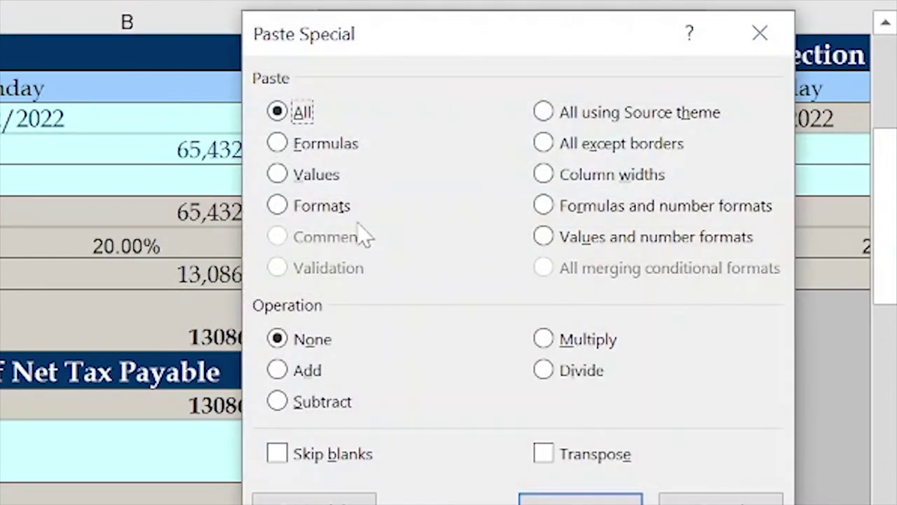
double_click(326, 177)
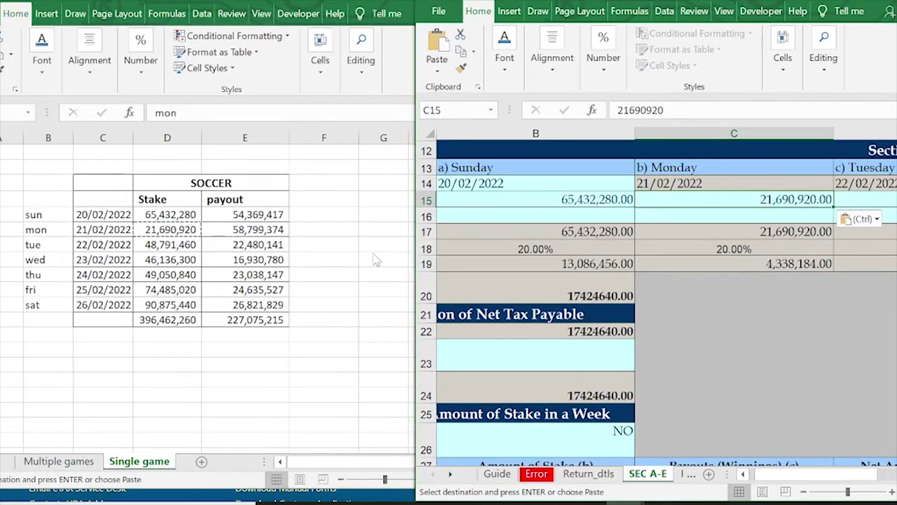
Enlarge the Gaming workbook and copy the soccer stakes for Sunday through Saturday from the Single game sheet.
click(342, 230)
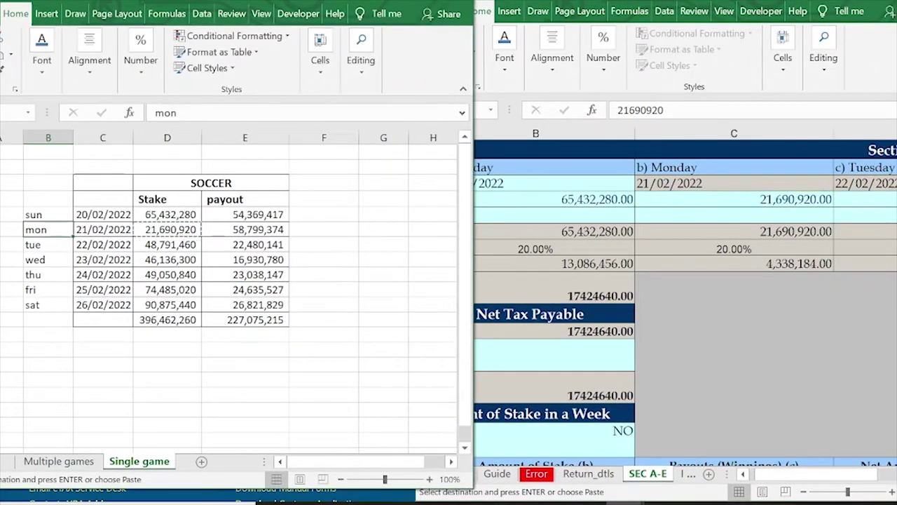
key(super+Up)
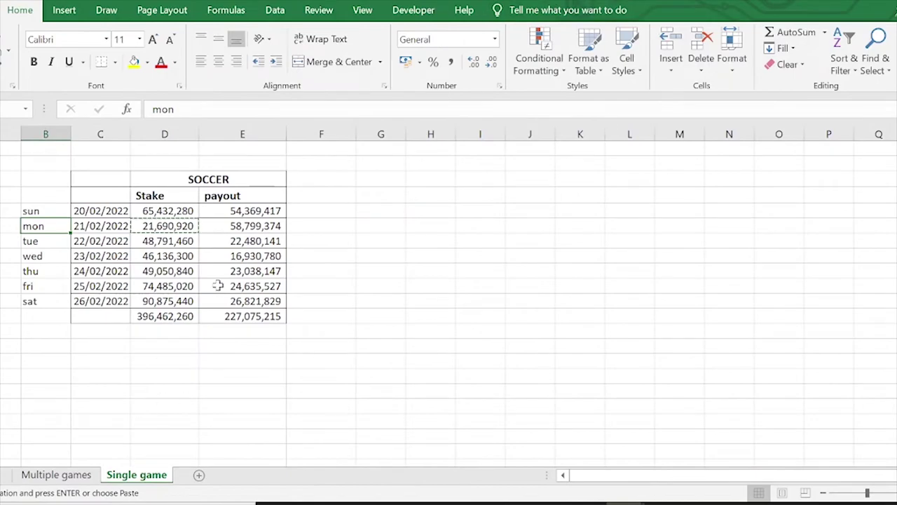
click(189, 226)
click(175, 210)
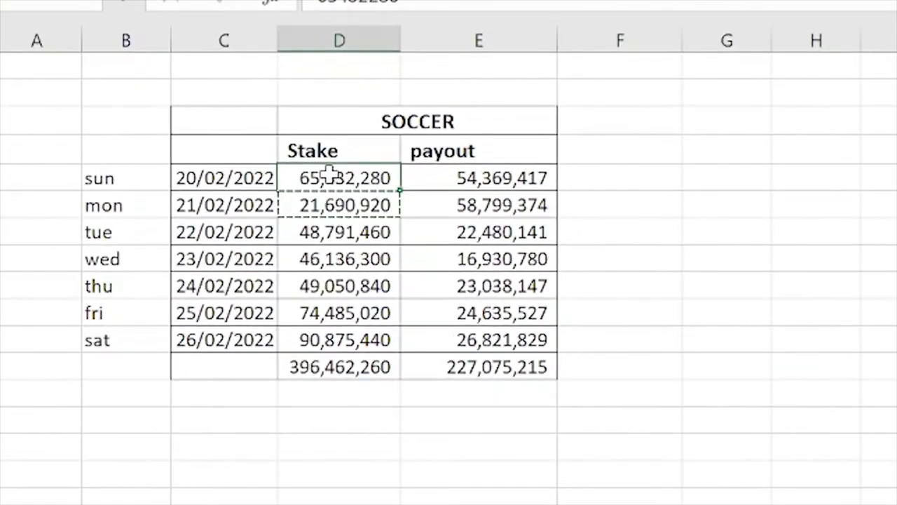
drag(280, 193, 247, 255)
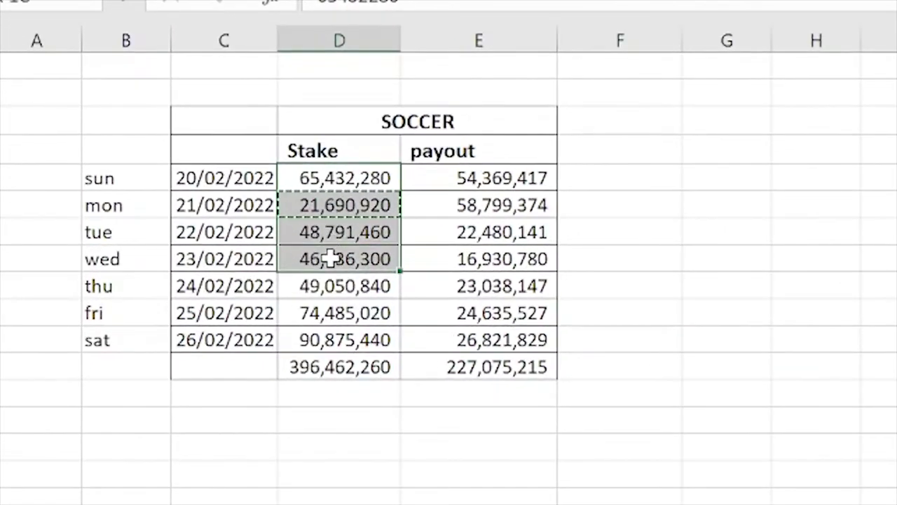
drag(330, 256, 331, 294)
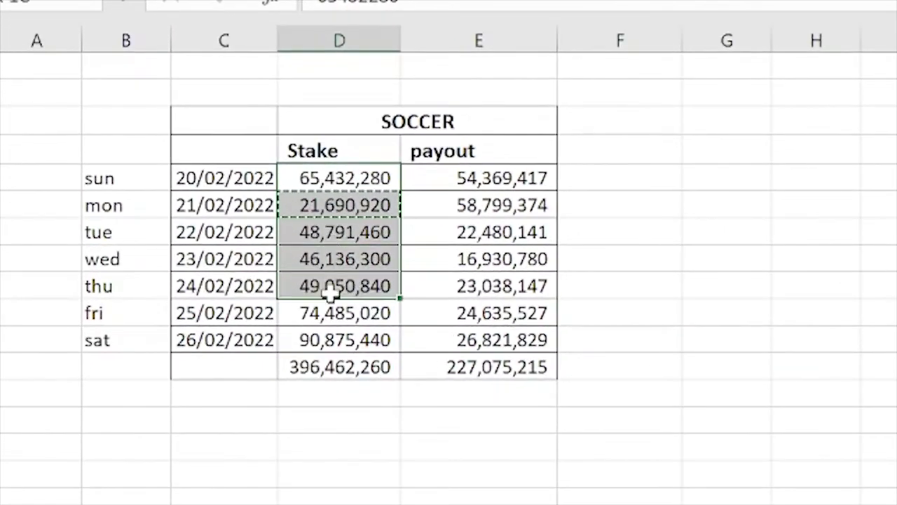
right_click(348, 339)
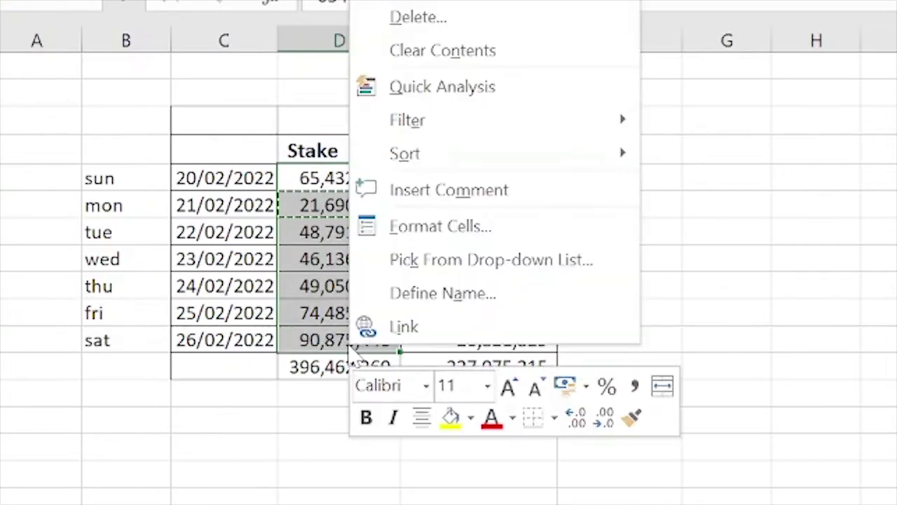
key(Escape)
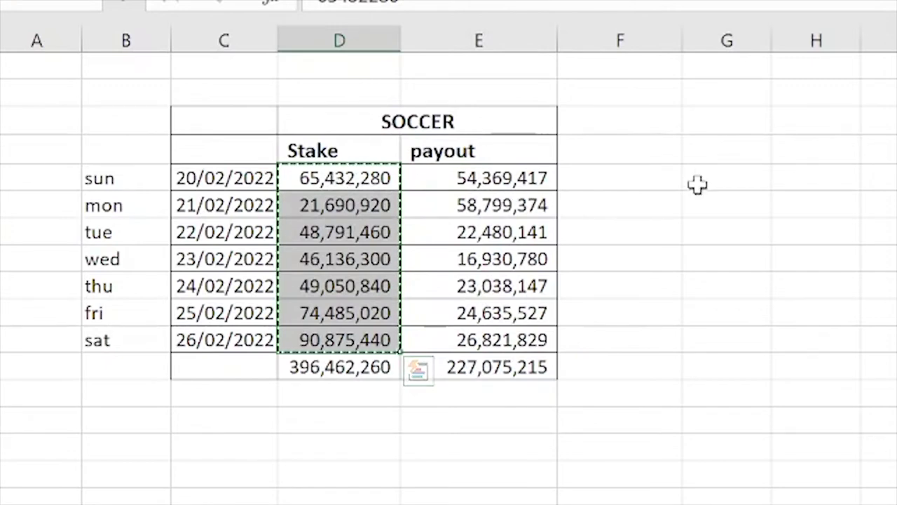
Paste the copied stakes transposed into a horizontal row starting at cell G4.
click(730, 180)
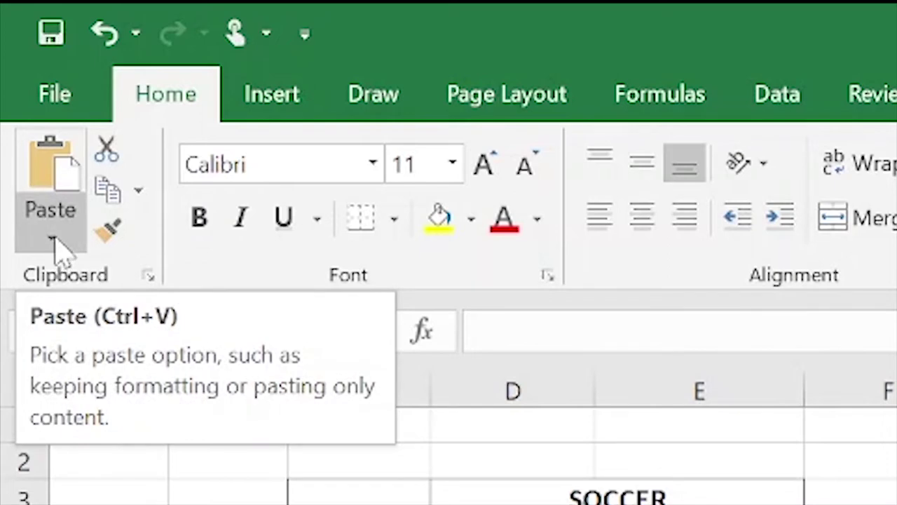
click(51, 241)
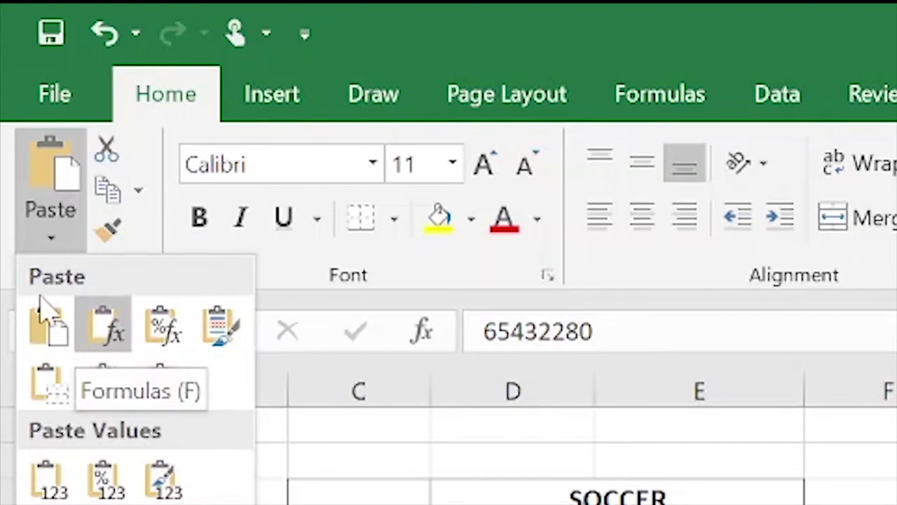
key(Escape)
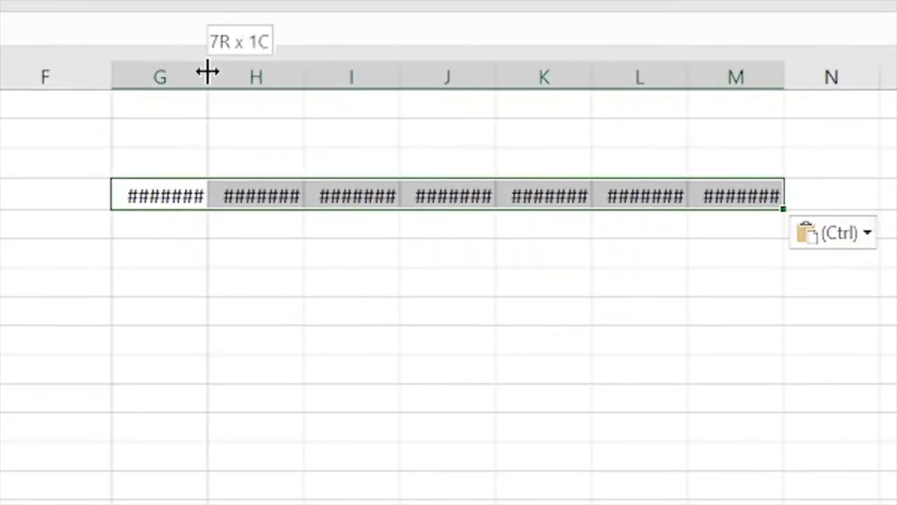
Autofit the widths of columns G through M to the transposed stakes.
double_click(208, 70)
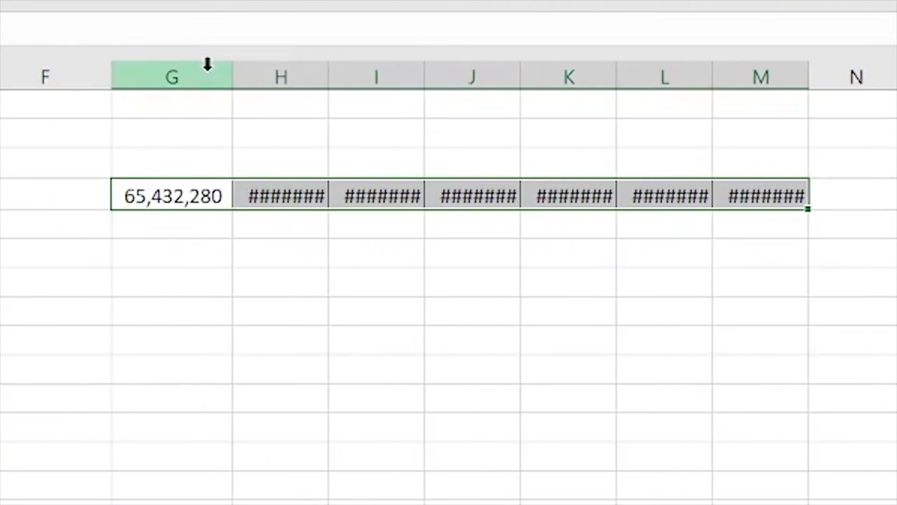
double_click(329, 71)
double_click(449, 70)
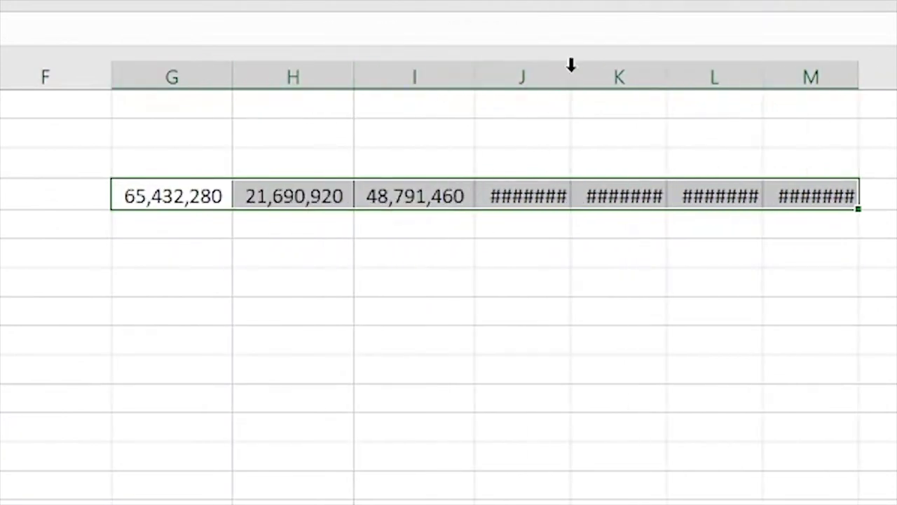
double_click(571, 70)
double_click(690, 70)
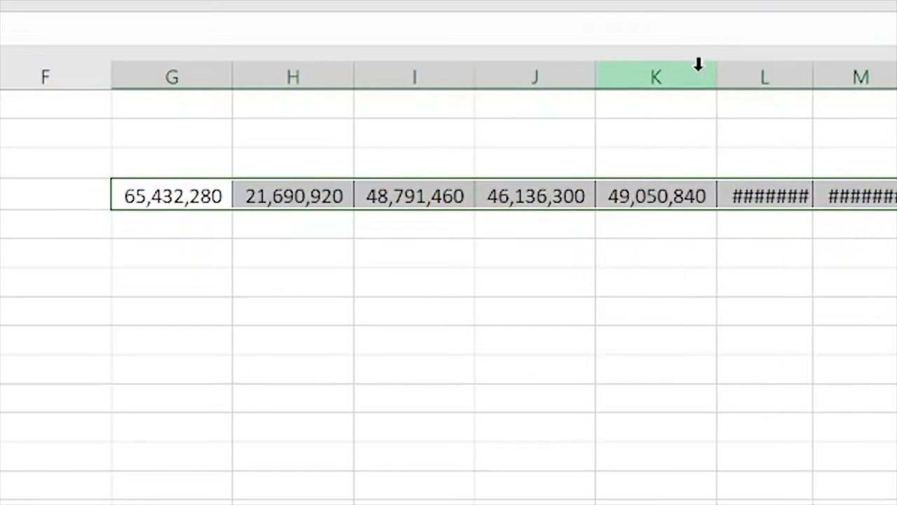
double_click(814, 70)
double_click(896, 70)
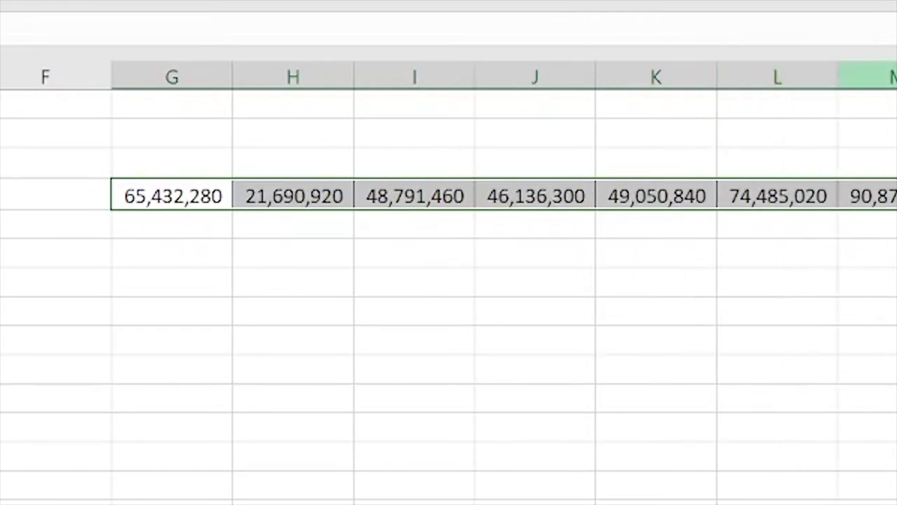
click(309, 256)
Compare the Stake column with the transposed row and copy the seven stakes in G4 to M4.
click(7, 232)
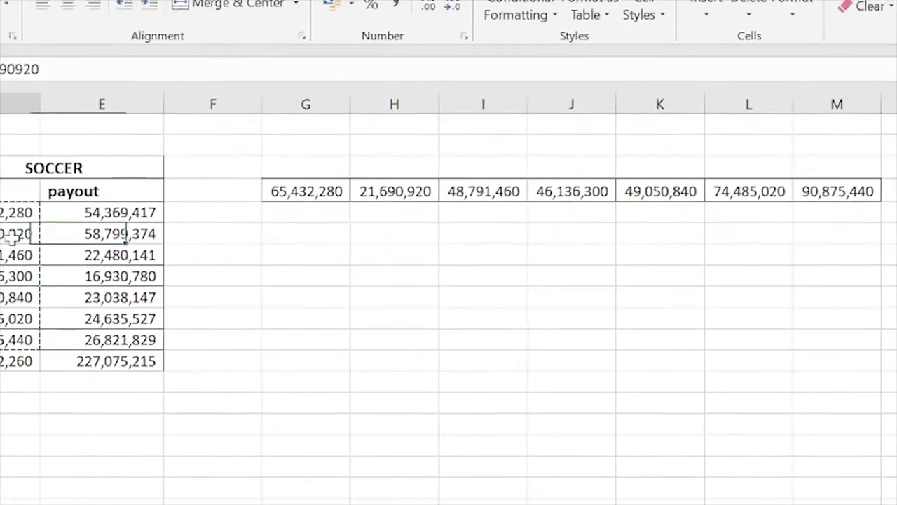
click(129, 205)
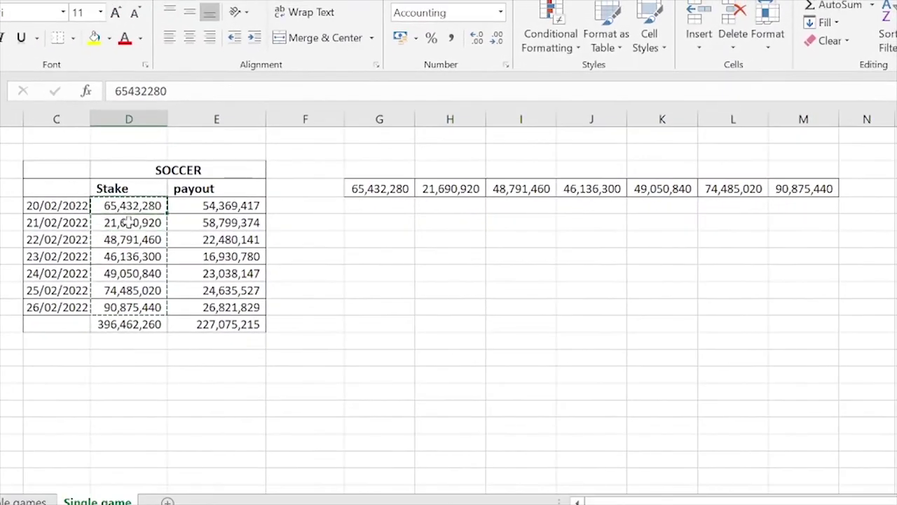
drag(128, 222, 130, 310)
drag(370, 187, 817, 188)
click(805, 239)
drag(385, 186, 836, 187)
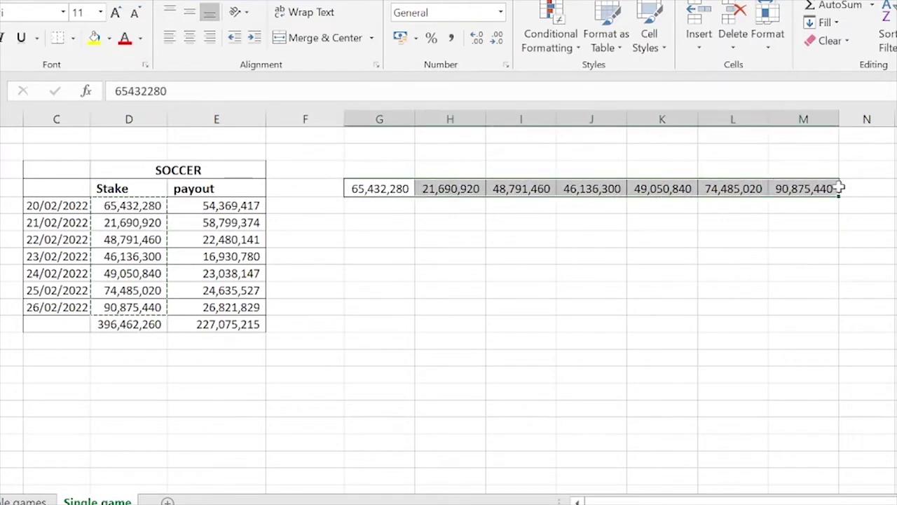
right_click(381, 189)
click(404, 189)
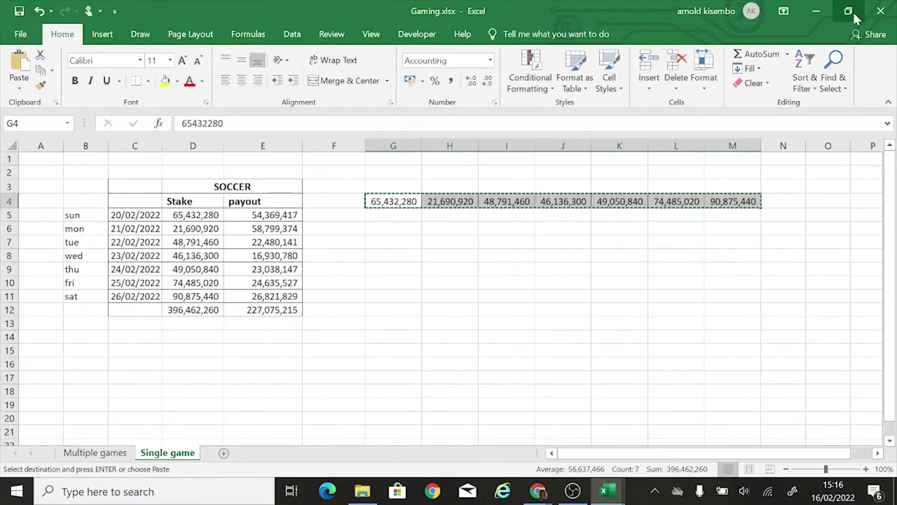
Paste the copied stakes as values only into the return's Stake Amount row, starting at Sunday's cell B15.
click(849, 11)
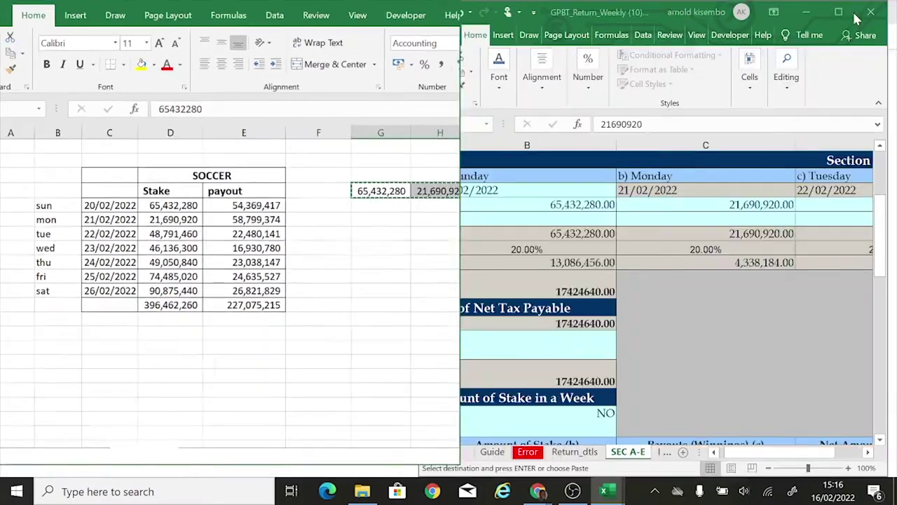
click(735, 282)
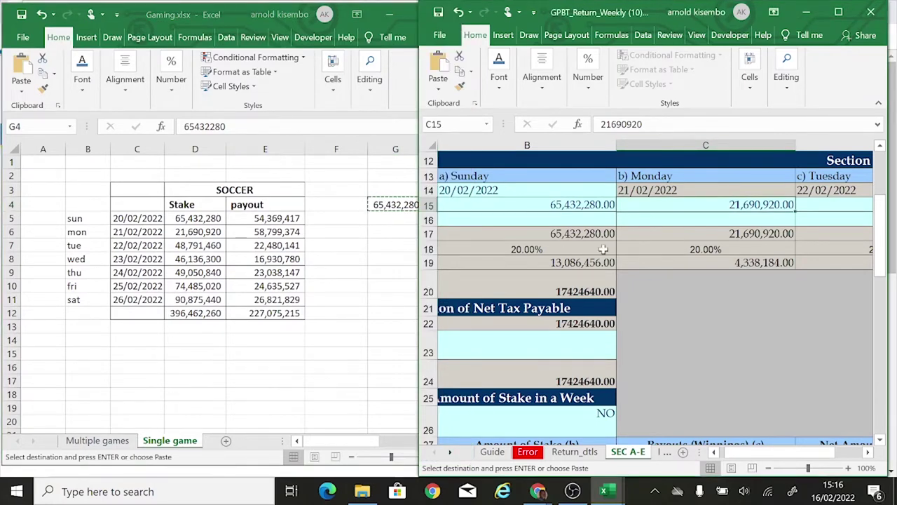
click(846, 18)
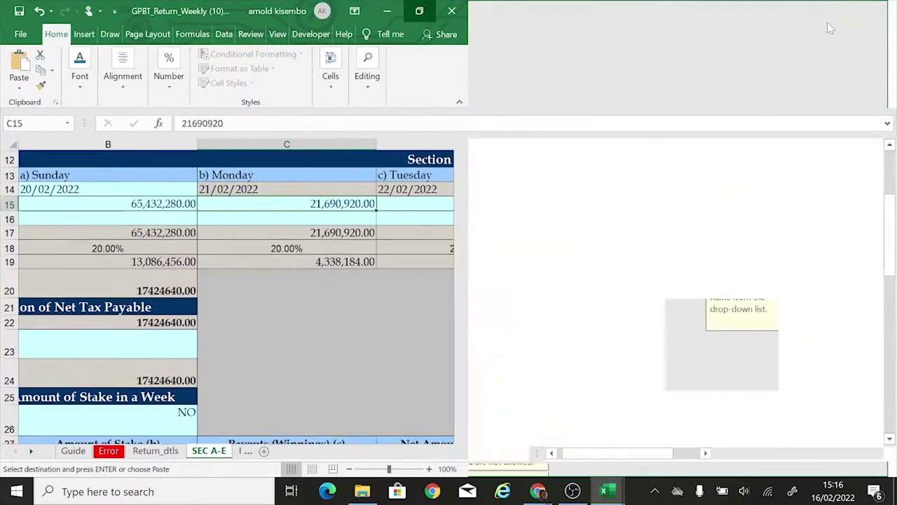
click(552, 455)
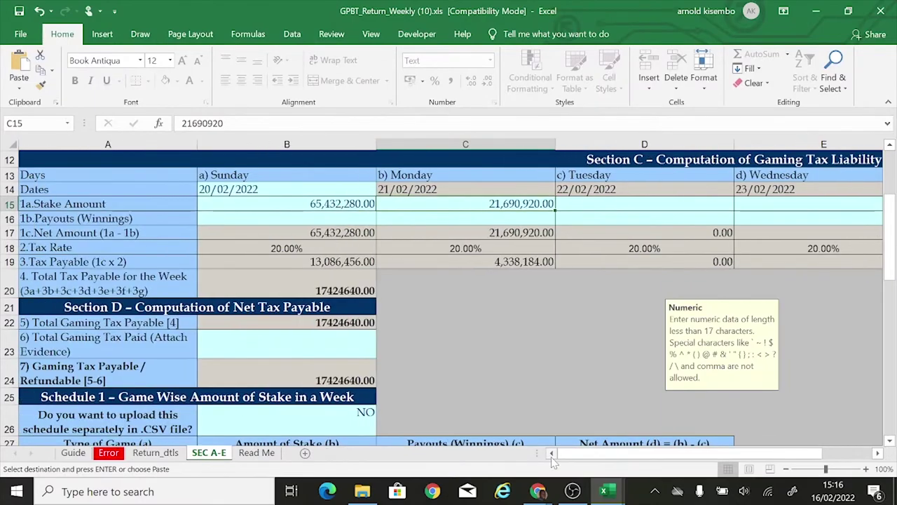
click(274, 205)
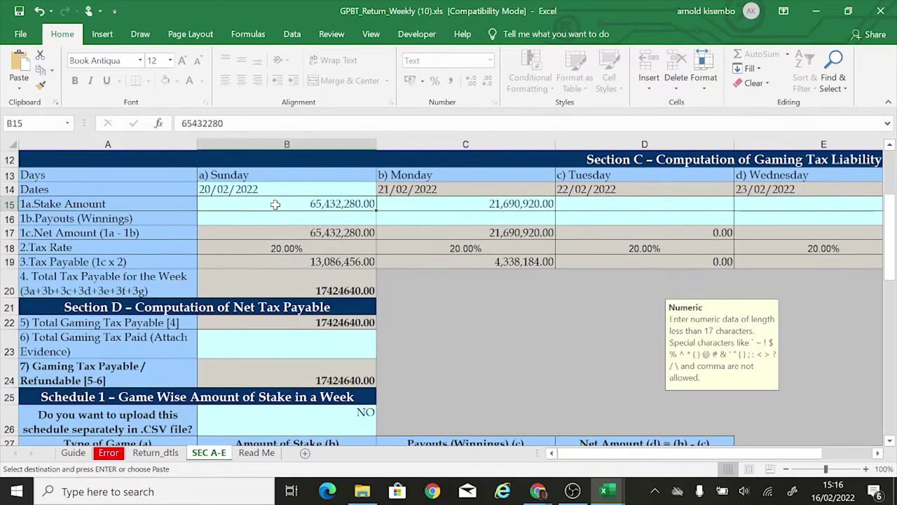
right_click(276, 203)
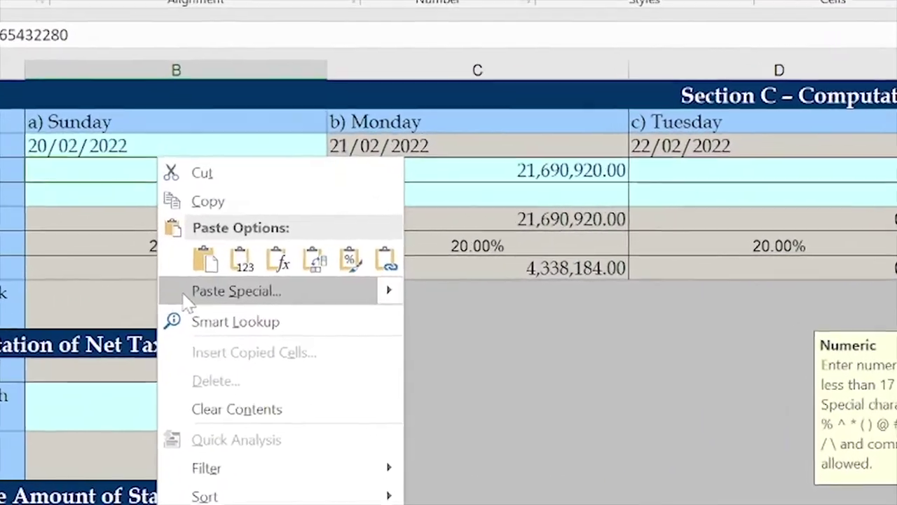
click(293, 278)
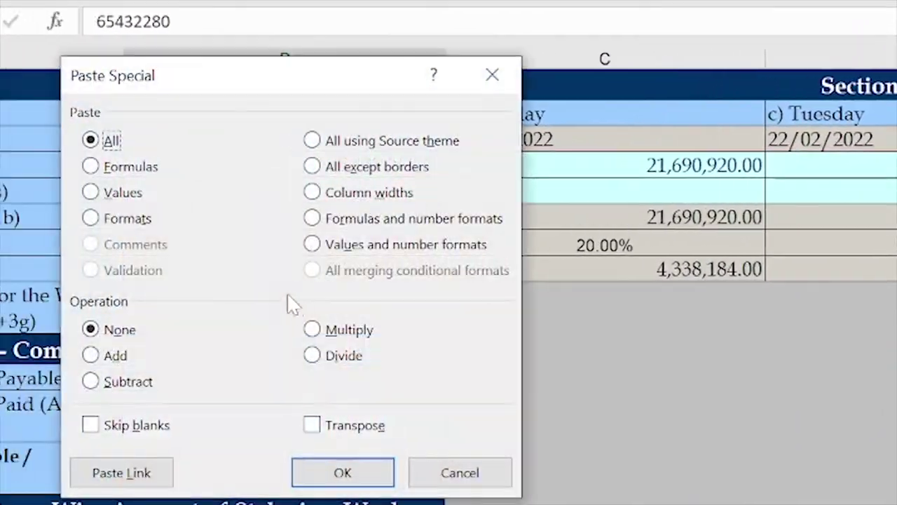
click(109, 198)
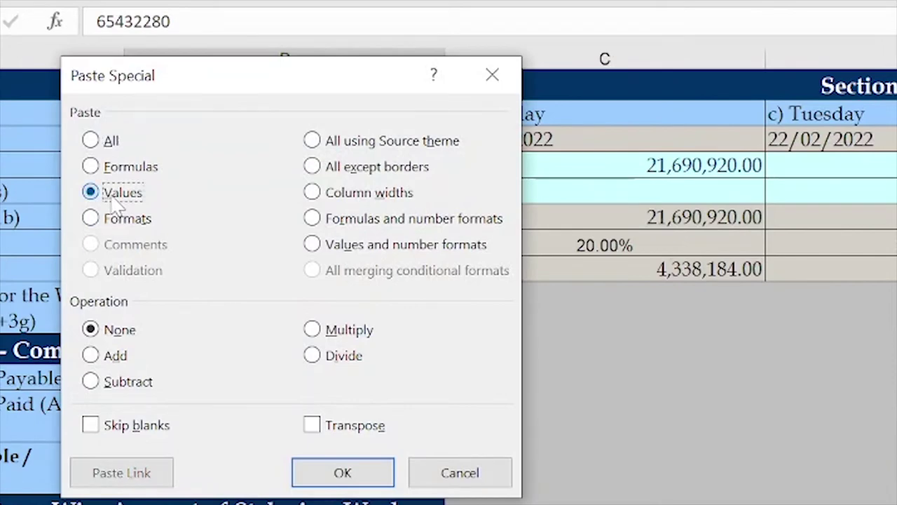
key(Return)
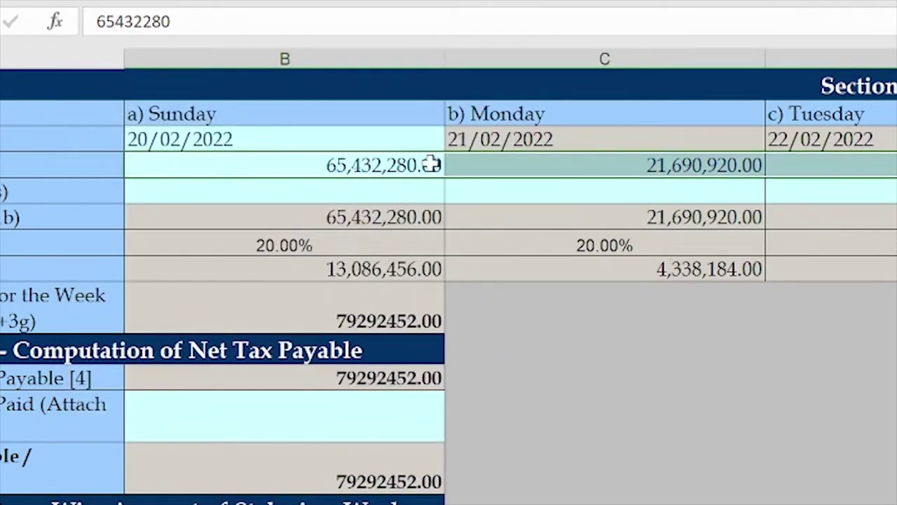
Check the pasted Stake Amount entries across the days from Sunday to Saturday in Section C.
scroll(449, 211, right, 5)
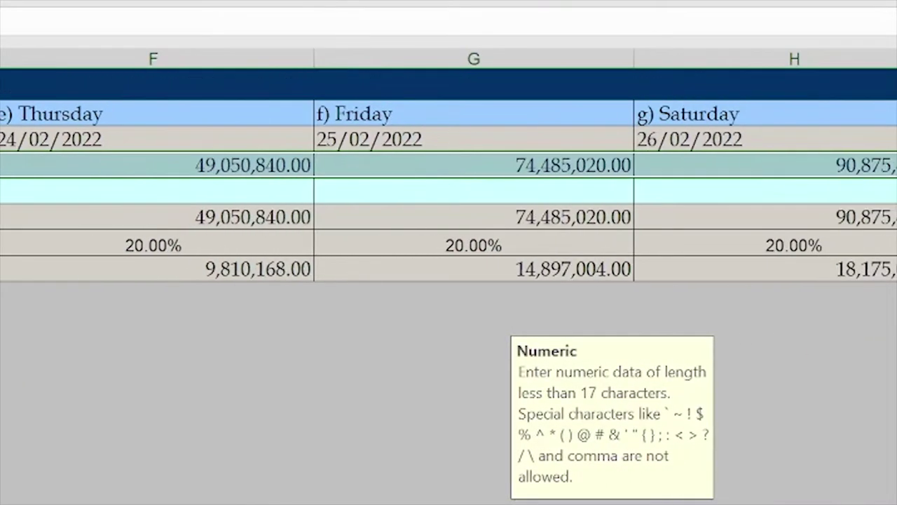
scroll(565, 348, right, 1)
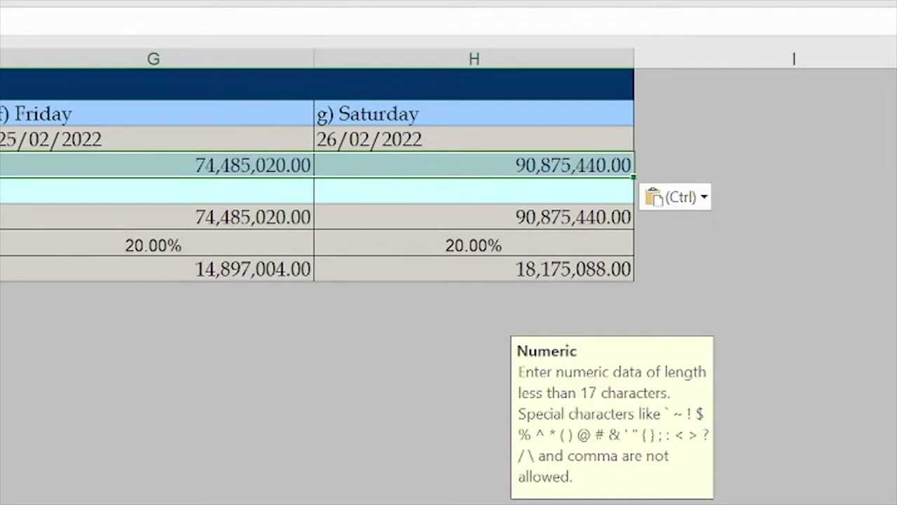
scroll(332, 432, left, 4)
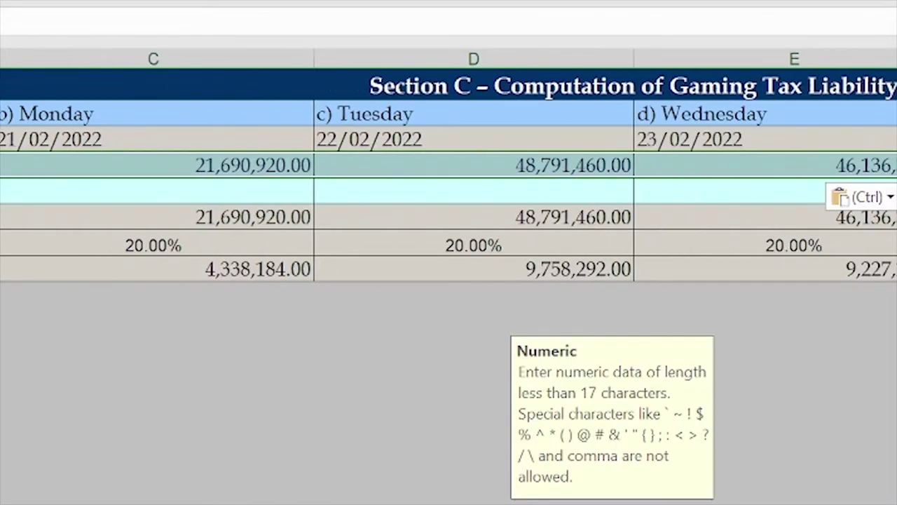
key(Escape)
scroll(305, 202, left, 2)
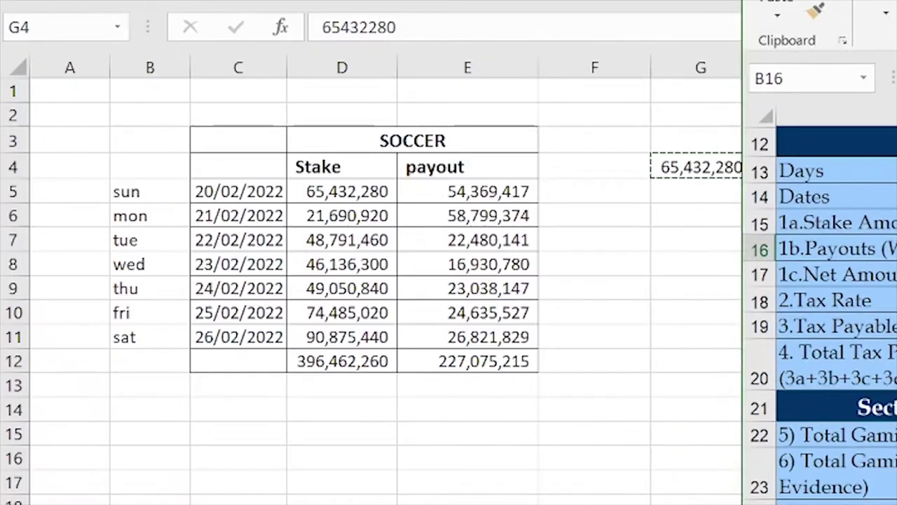
Switch back to the Gaming workbook and copy the soccer payouts for Sunday through Saturday.
key(alt+Tab)
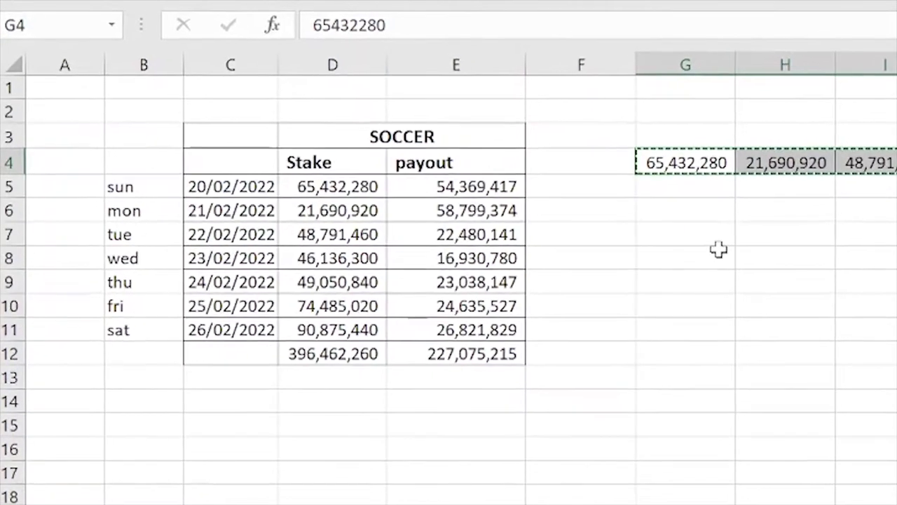
click(359, 221)
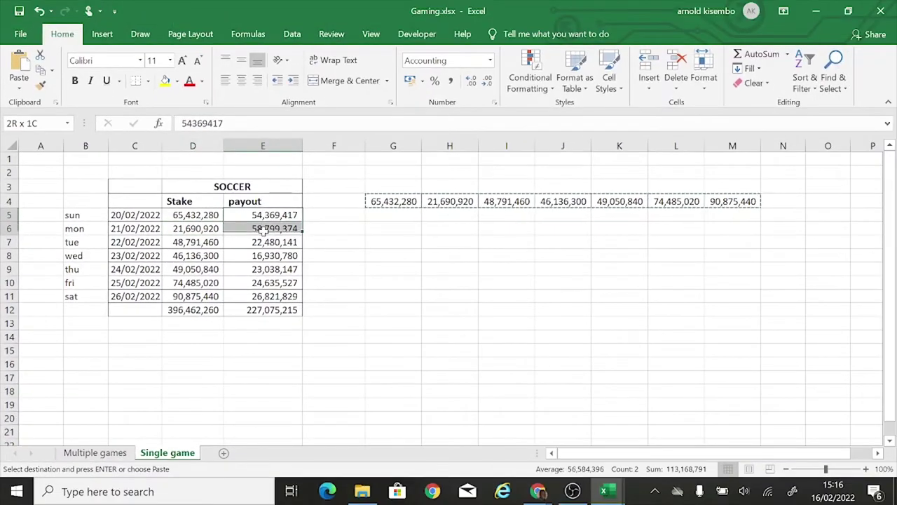
drag(263, 235, 270, 297)
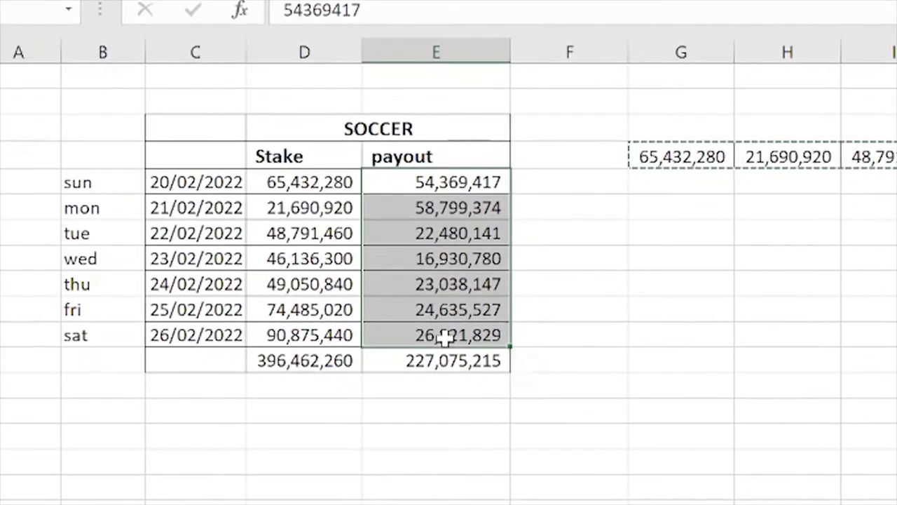
right_click(446, 338)
click(542, 0)
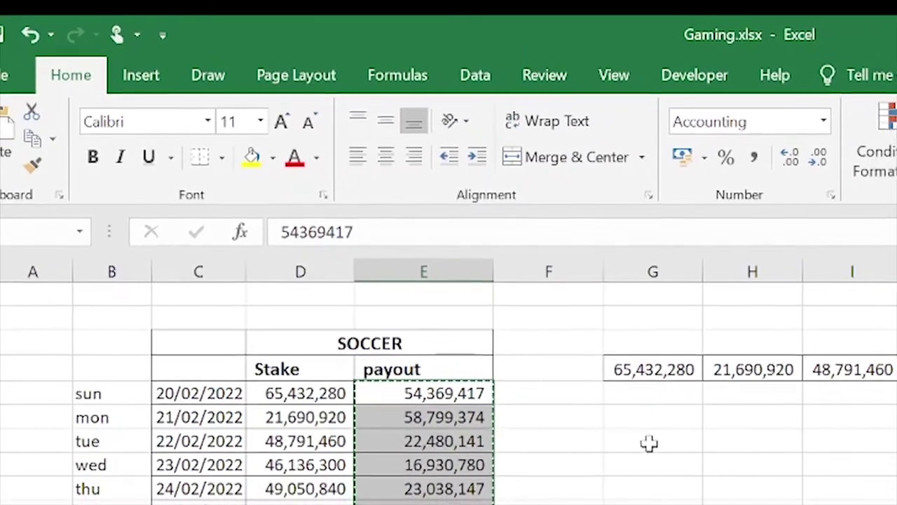
Paste the copied payouts transposed into a row starting at G7, and copy the resulting cells G7 to M7.
click(650, 442)
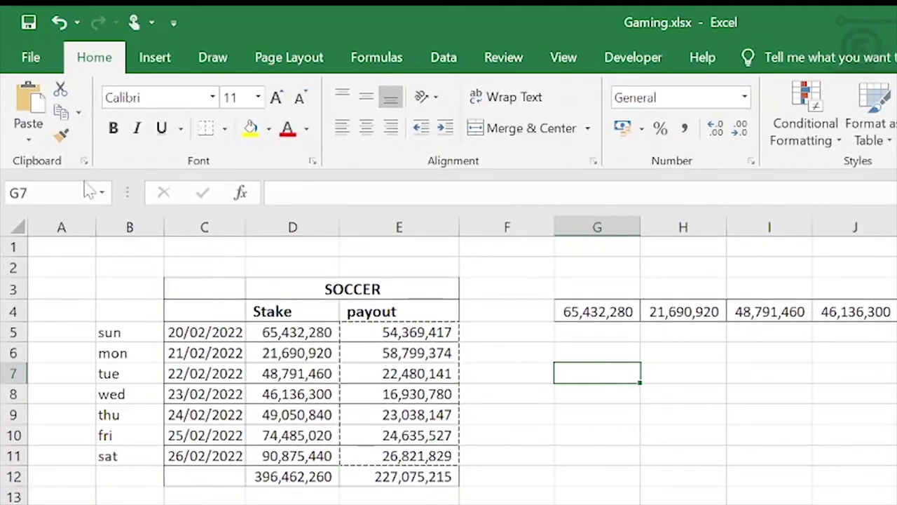
click(28, 138)
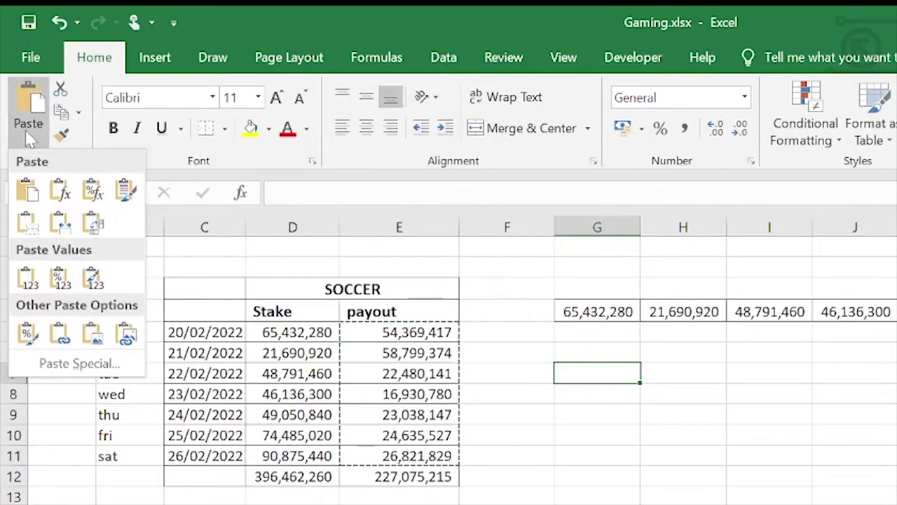
click(94, 225)
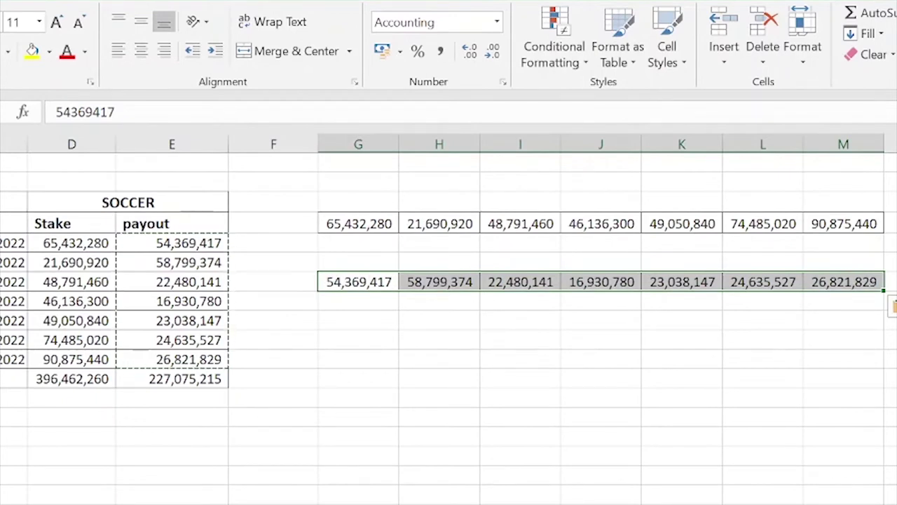
click(356, 341)
drag(338, 282, 806, 282)
right_click(329, 282)
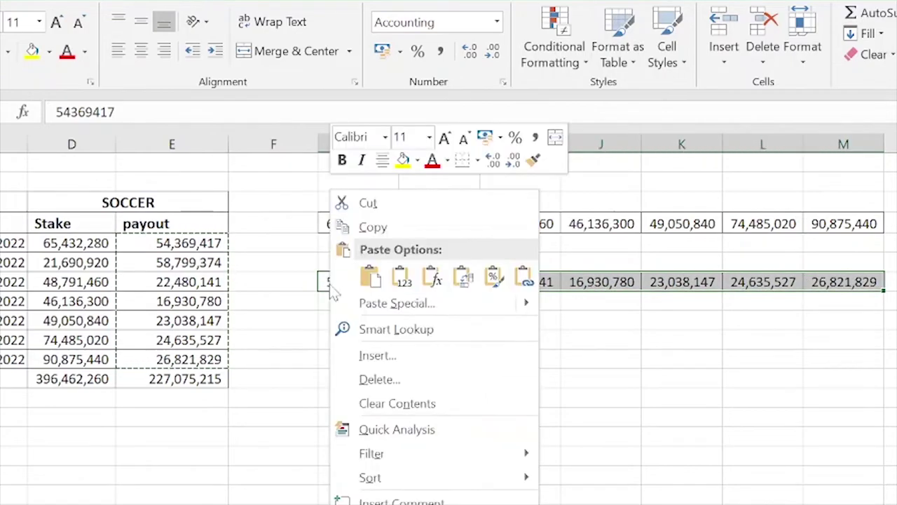
click(371, 227)
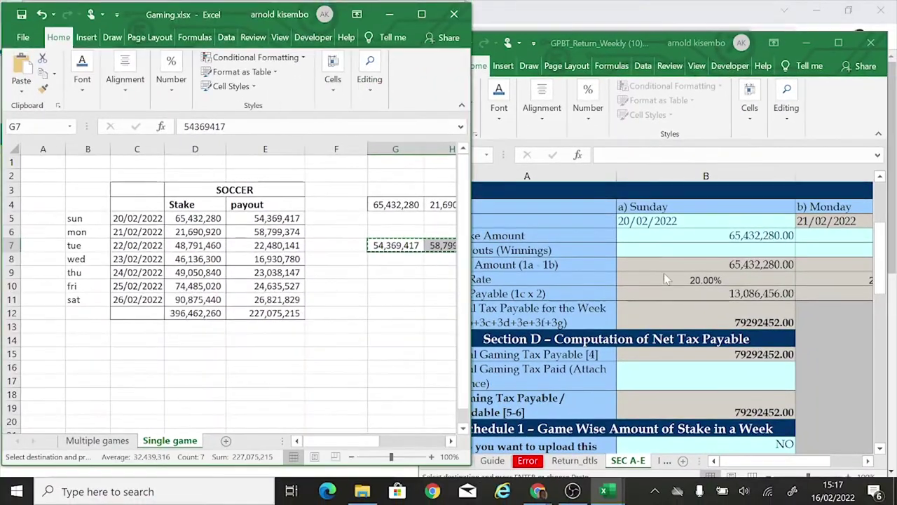
Switch to the weekly return workbook and paste the copied payouts as values only into the Payouts (Winnings) row, starting at B16.
click(780, 284)
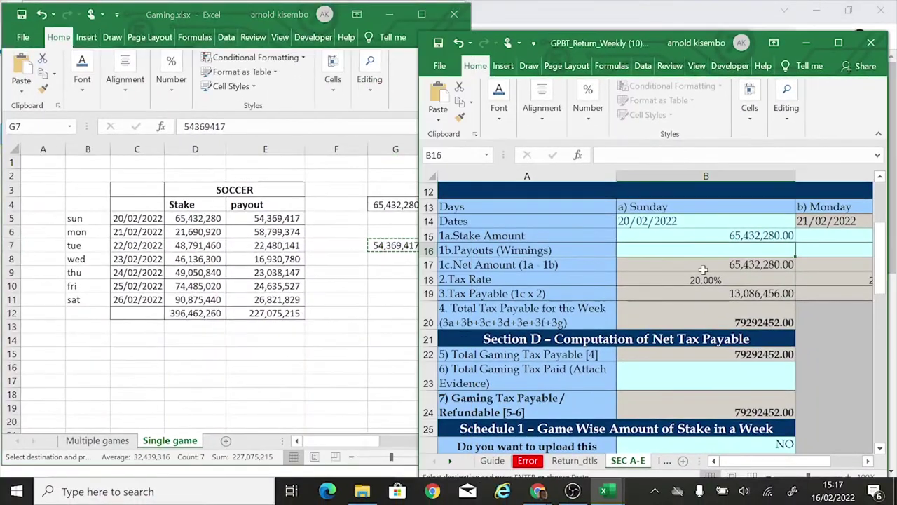
click(838, 45)
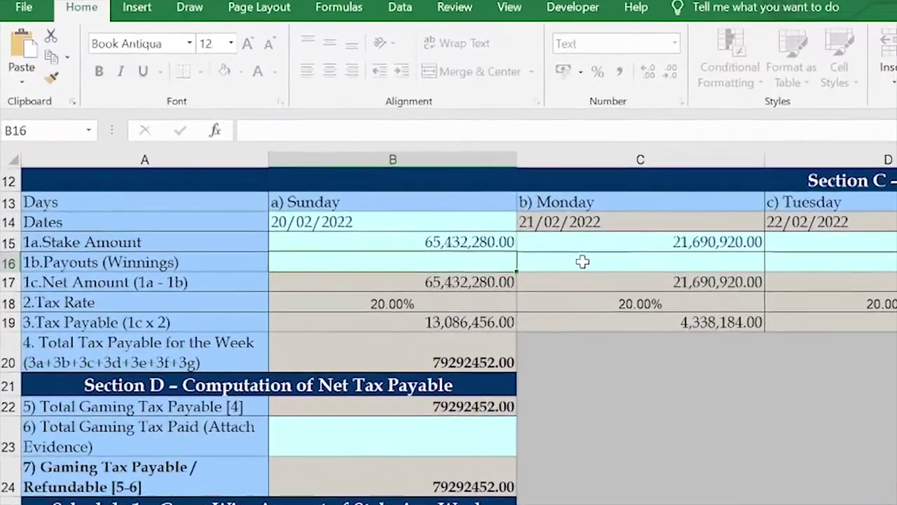
click(440, 225)
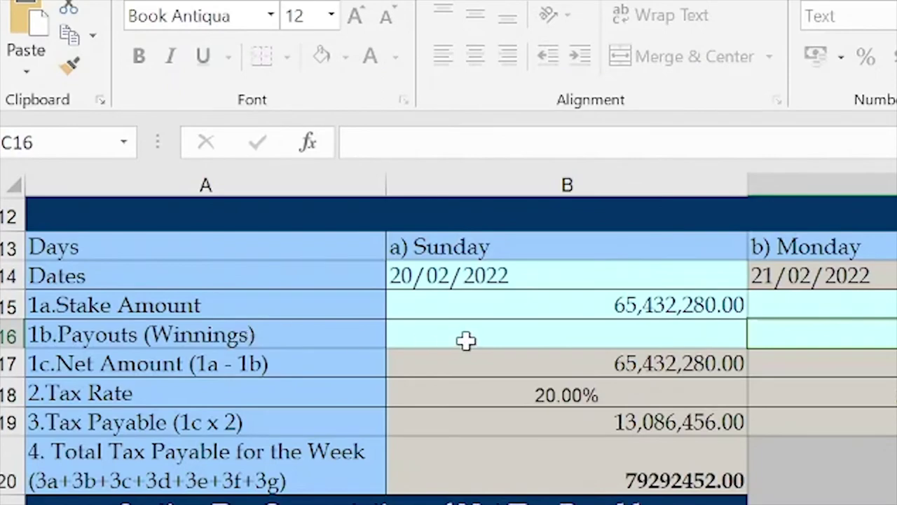
click(537, 335)
right_click(542, 344)
click(561, 449)
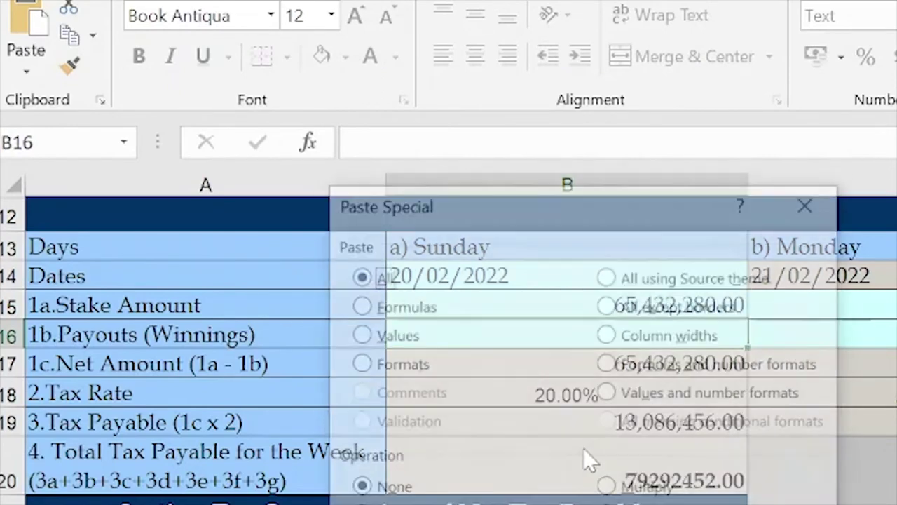
click(410, 340)
key(Return)
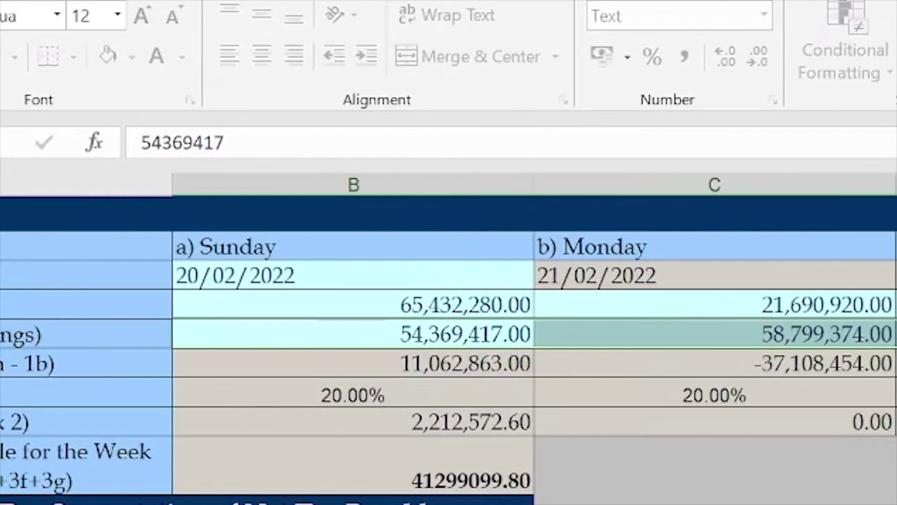
Review the payouts from Sunday to Saturday, the tax payable in Sections C and D, and the start of Schedule 1.
scroll(449, 336, right, 3)
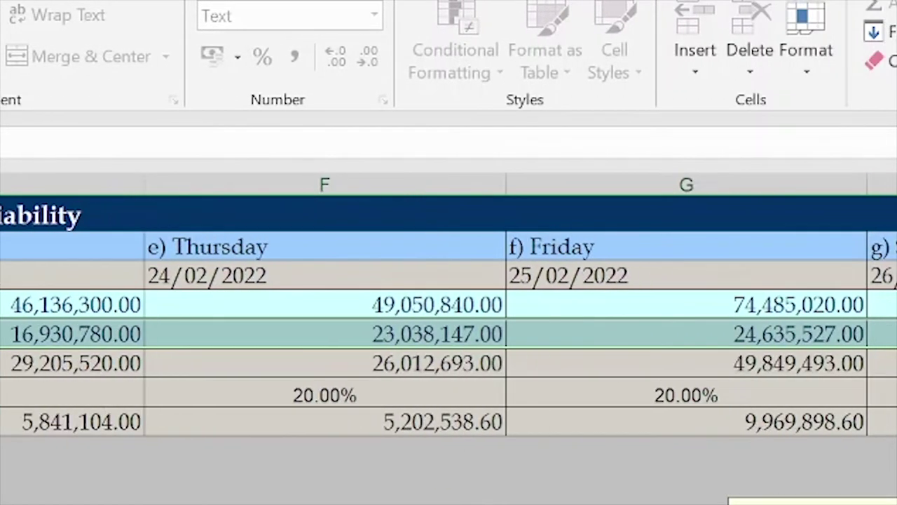
scroll(449, 337, right, 1)
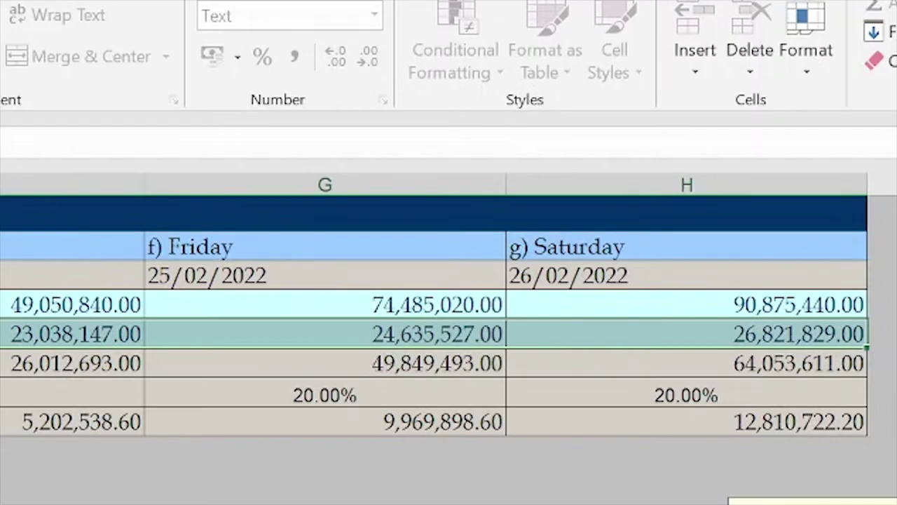
scroll(449, 336, left, 4)
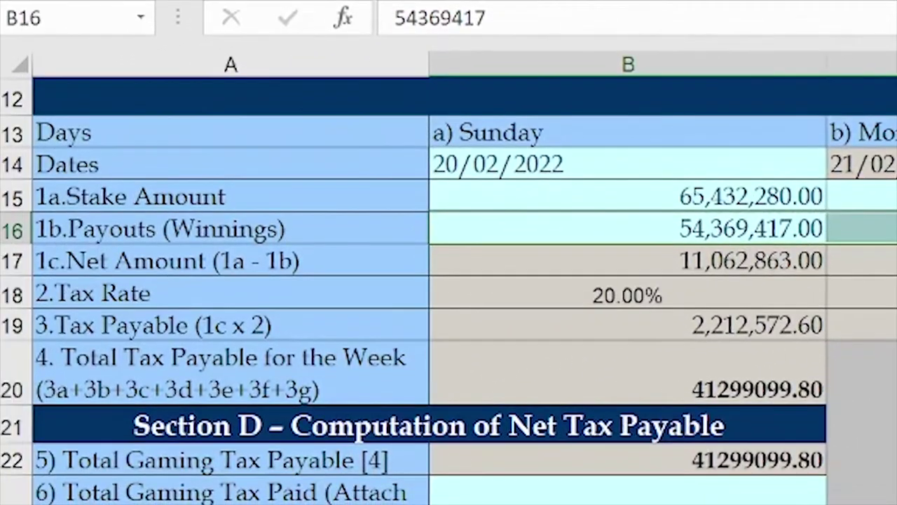
scroll(449, 281, down, 2)
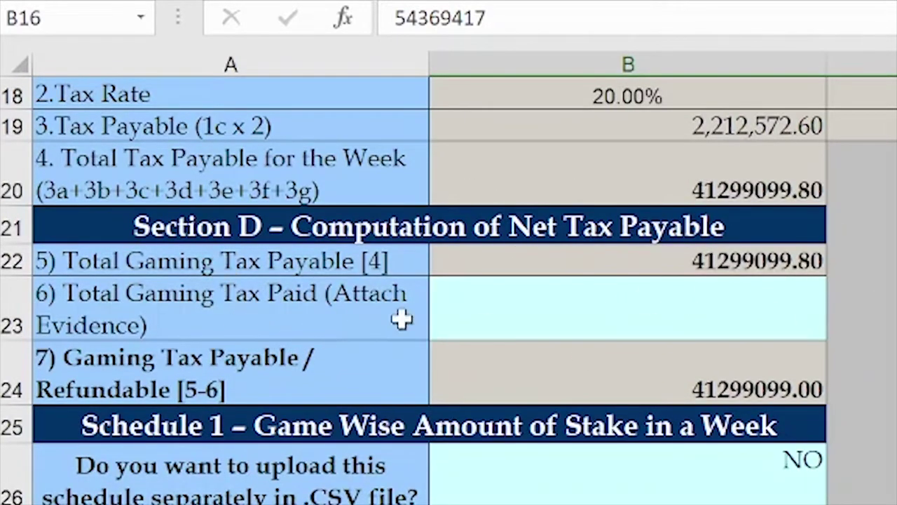
click(535, 322)
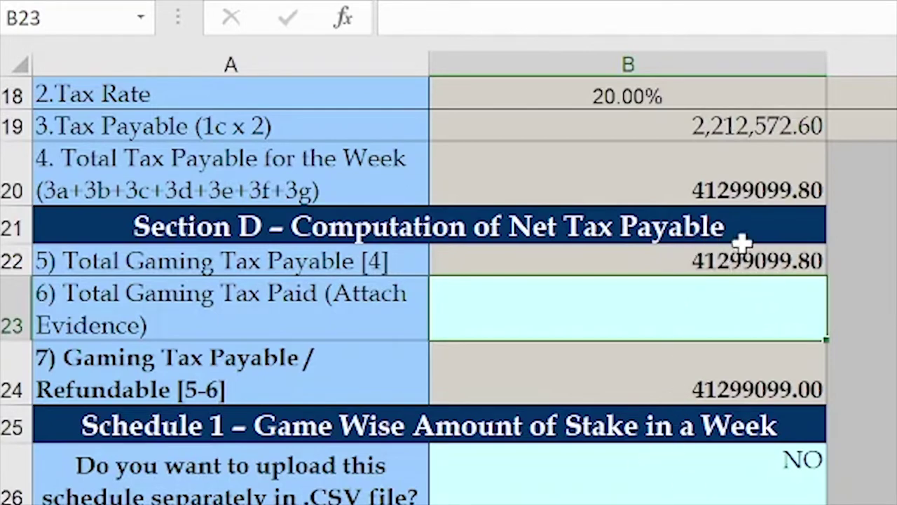
scroll(747, 324, down, 1)
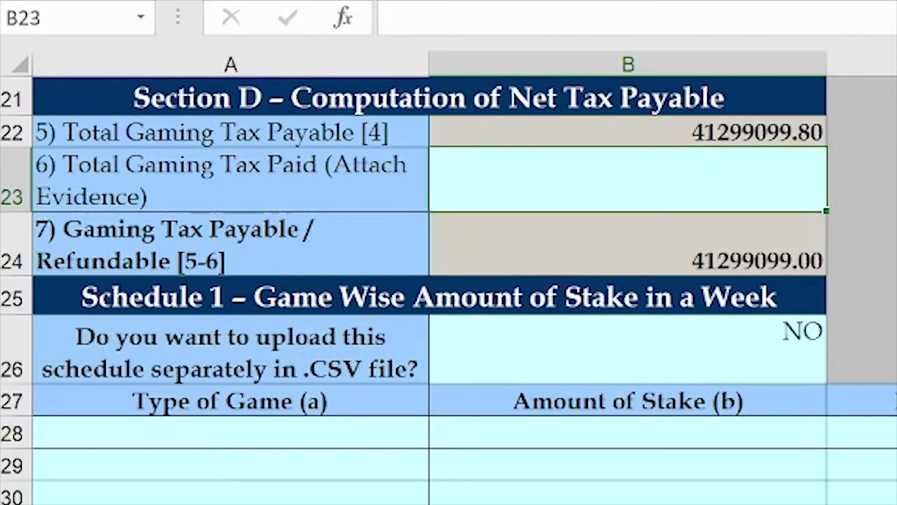
scroll(581, 140, up, 4)
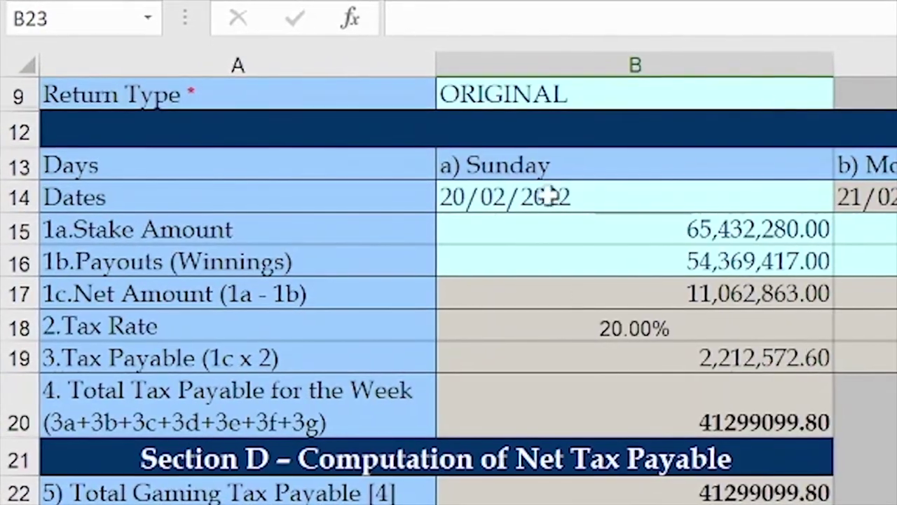
scroll(633, 210, down, 4)
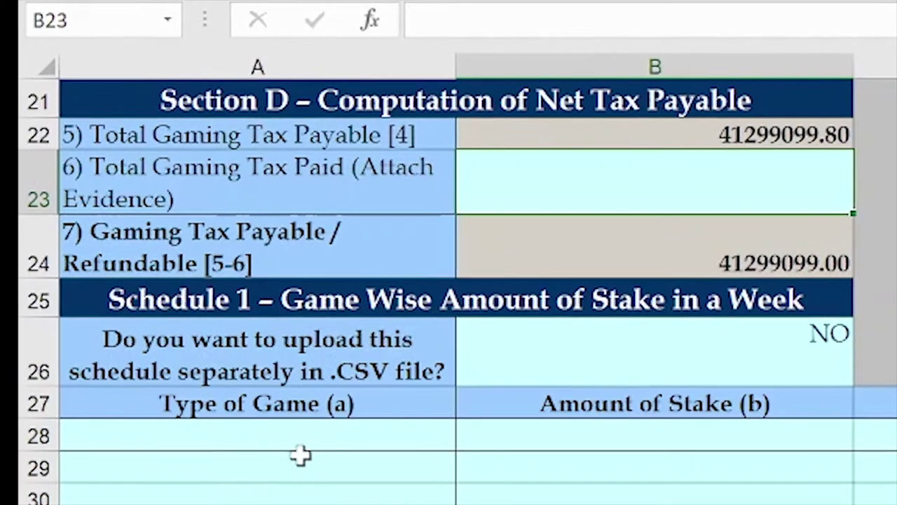
click(316, 435)
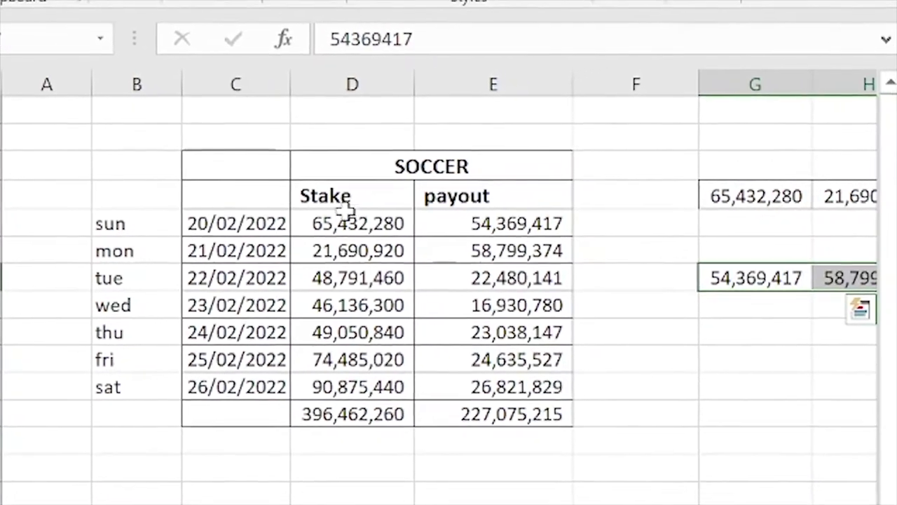
In the Gaming workbook, highlight the weekly soccer stake total in D12 with yellow fill and copy it.
click(375, 222)
drag(317, 228, 317, 380)
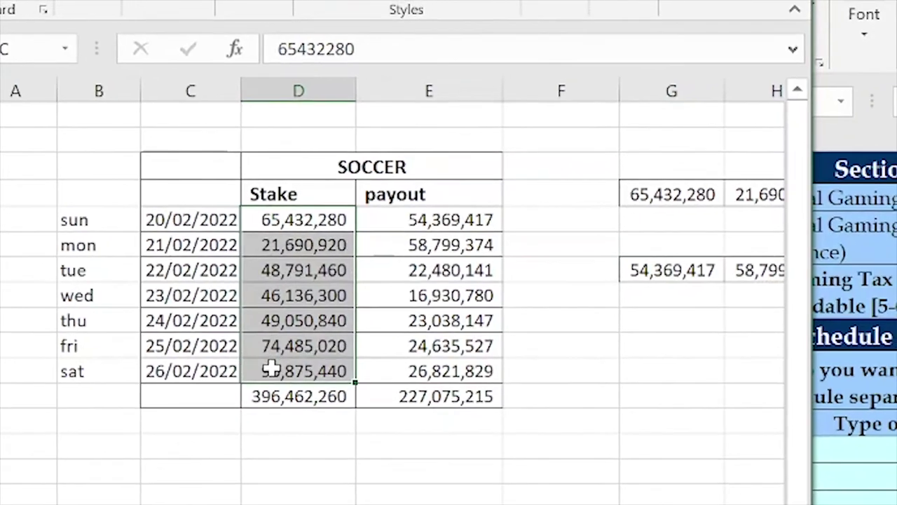
click(319, 406)
right_click(259, 388)
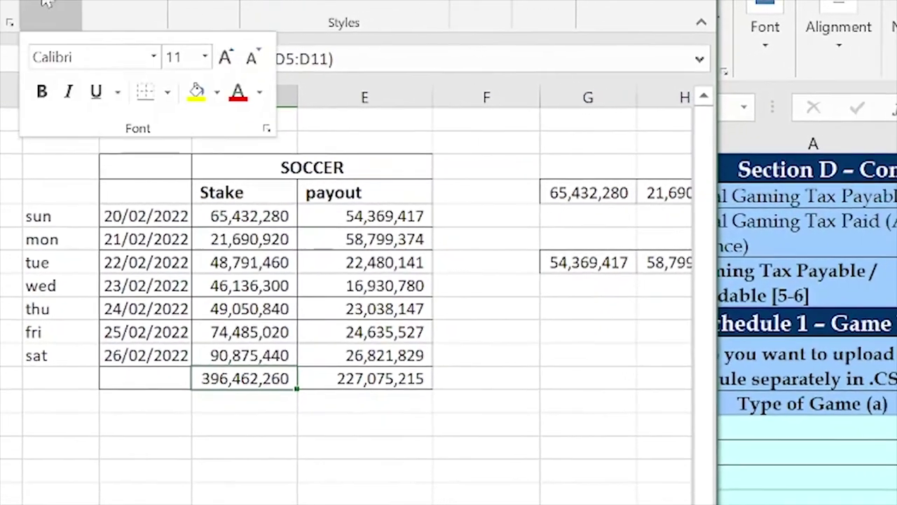
click(222, 89)
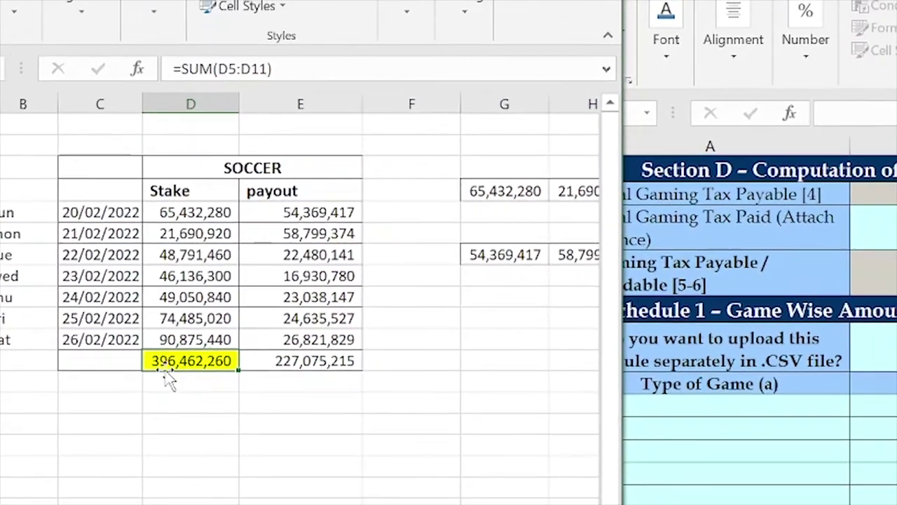
right_click(210, 374)
key(ctrl+c)
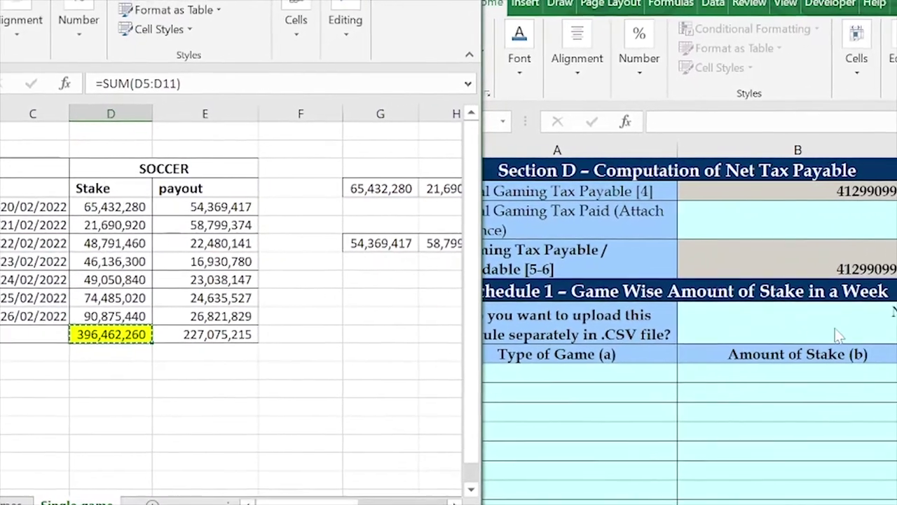
In the return's Schedule 1, enter "soccer" as the game type in A28 and paste the copied stake total as a value into B28.
click(571, 373)
text(soccer)
key(Tab)
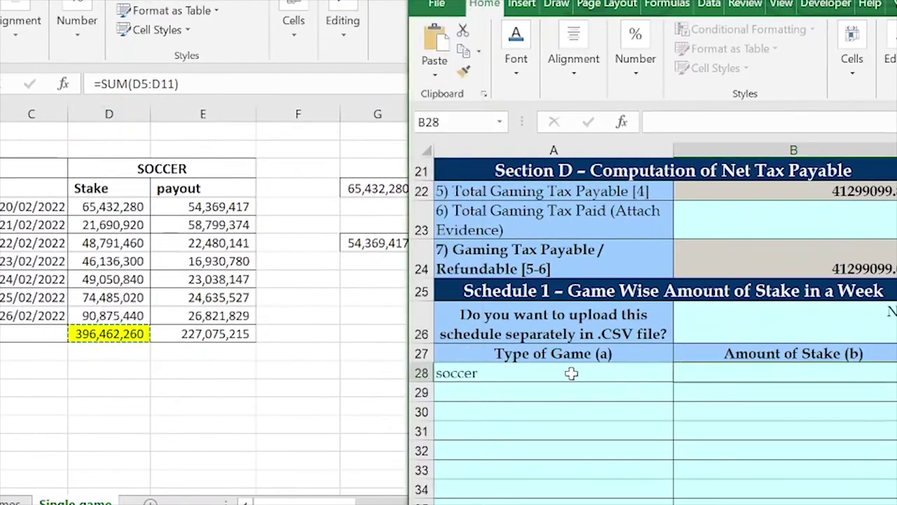
right_click(754, 376)
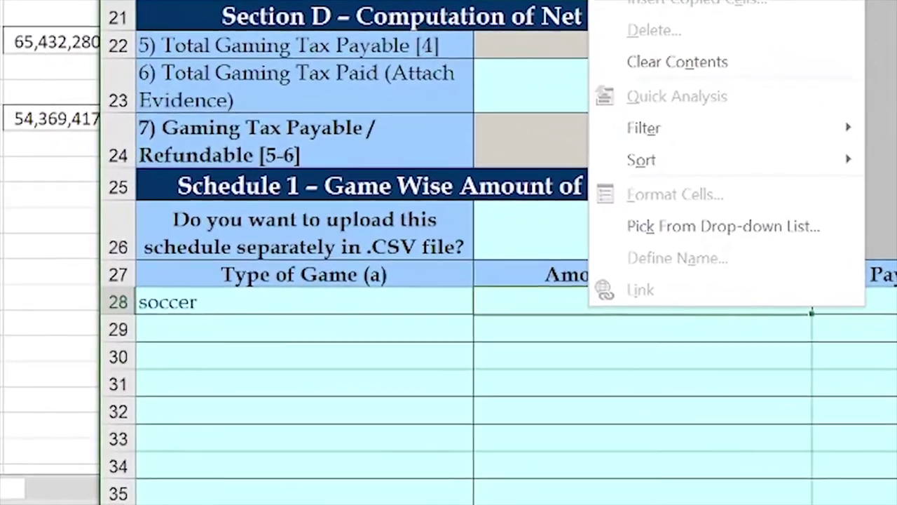
key(s)
key(Return)
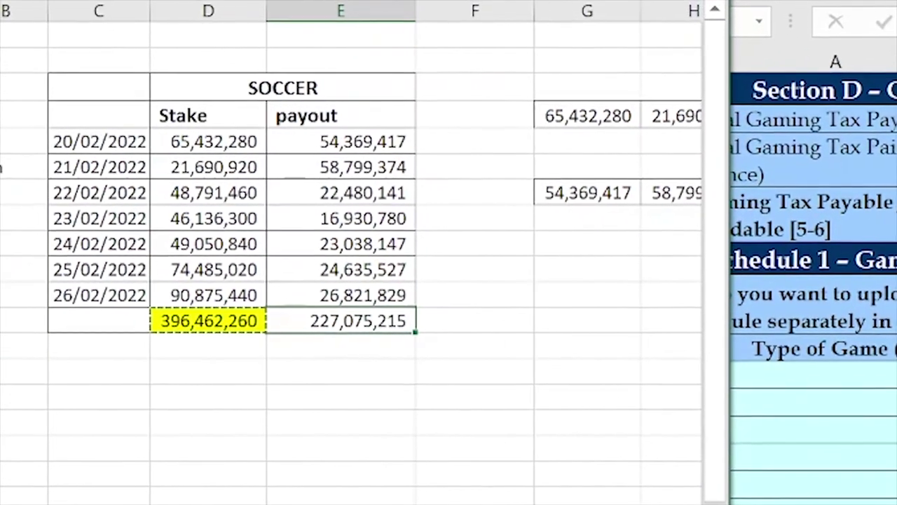
Return to the Gaming workbook, fill the weekly soccer payout total in E12 with light green, and copy it.
key(alt+Tab)
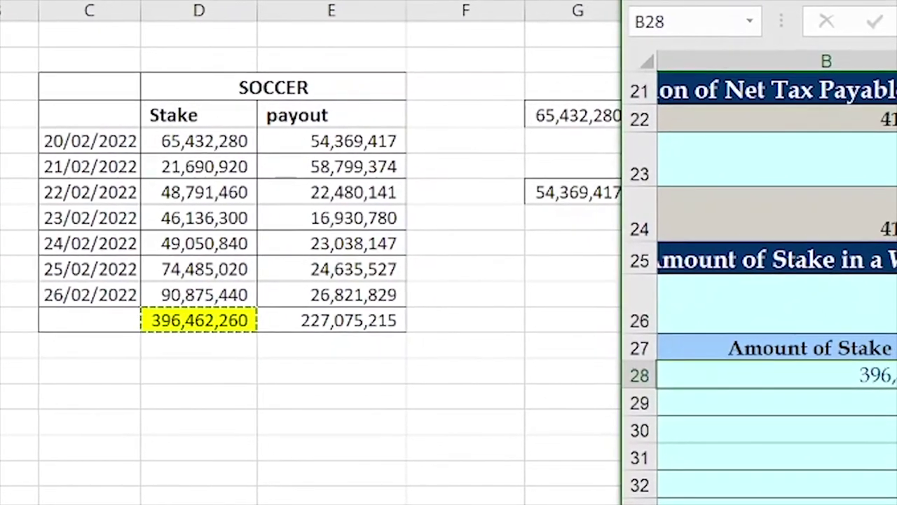
key(Tab)
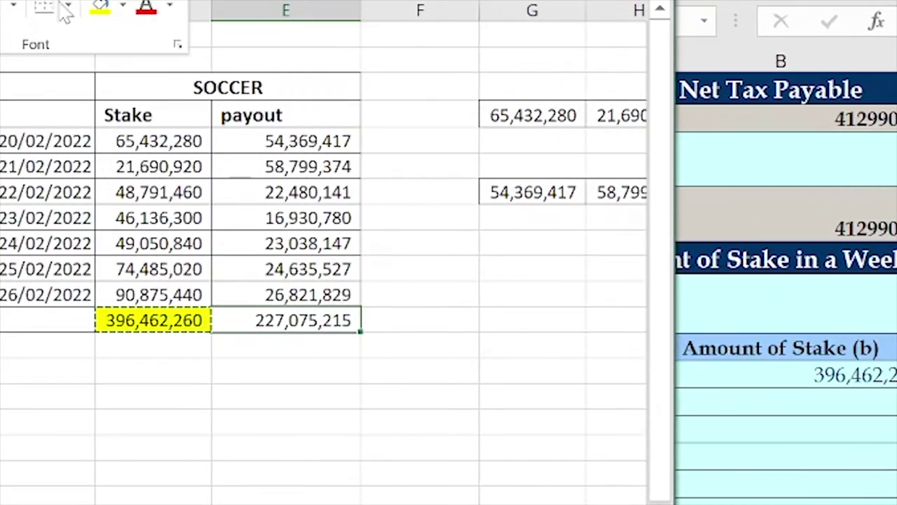
click(122, 6)
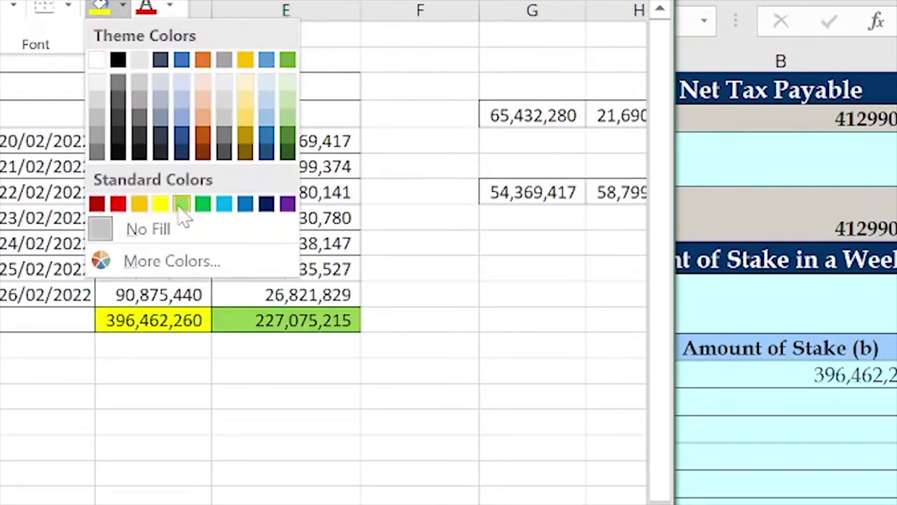
click(183, 205)
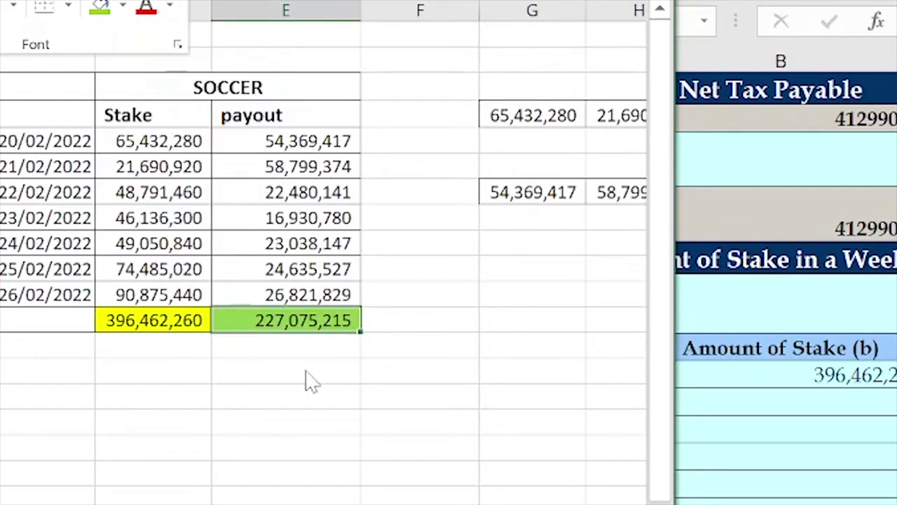
right_click(296, 320)
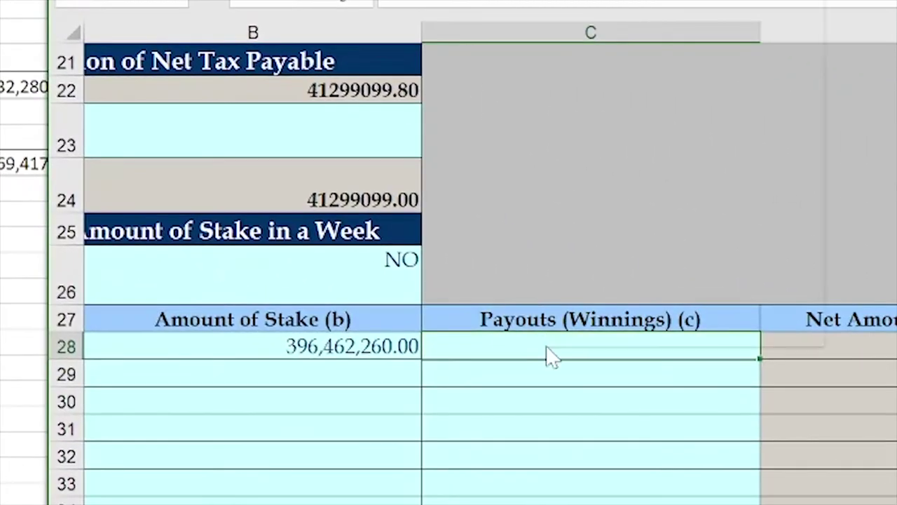
Paste the copied payout total as a value into Schedule 1's Payouts (Winnings) cell C28 and maximize the return workbook.
right_click(551, 356)
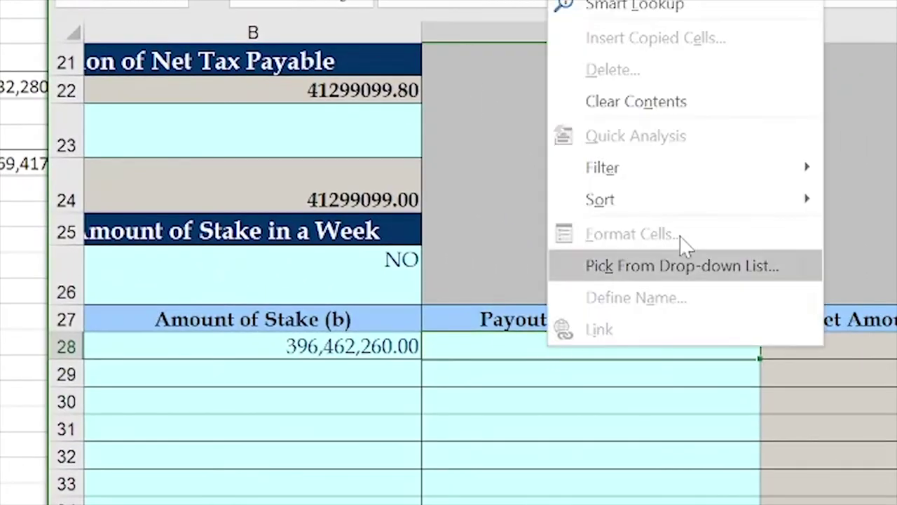
click(656, 1)
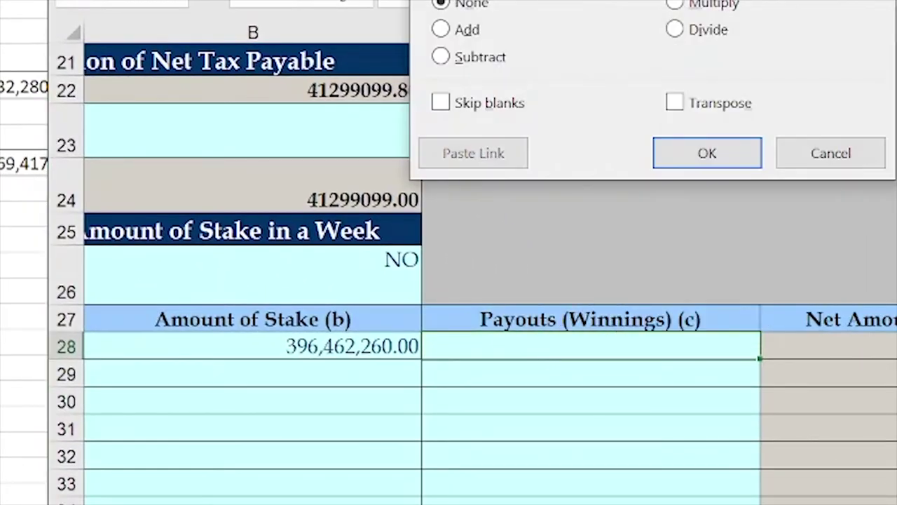
key(Return)
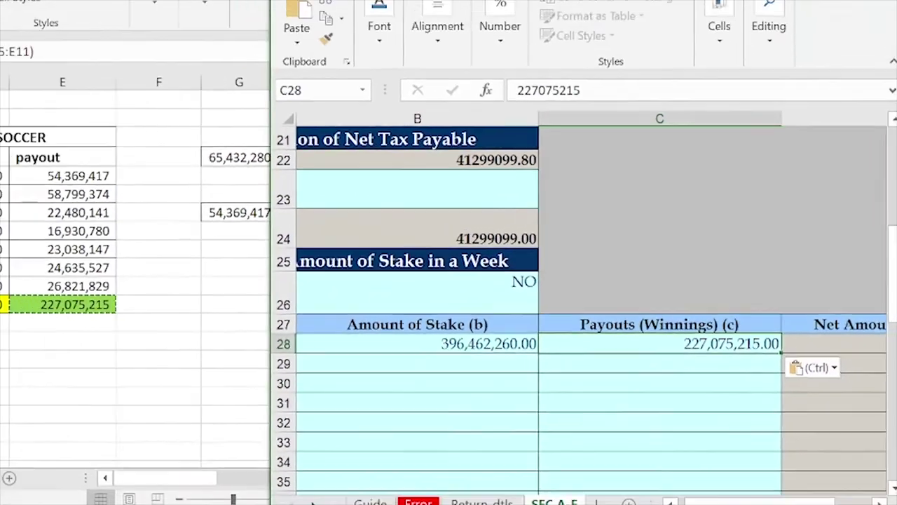
key(super+Up)
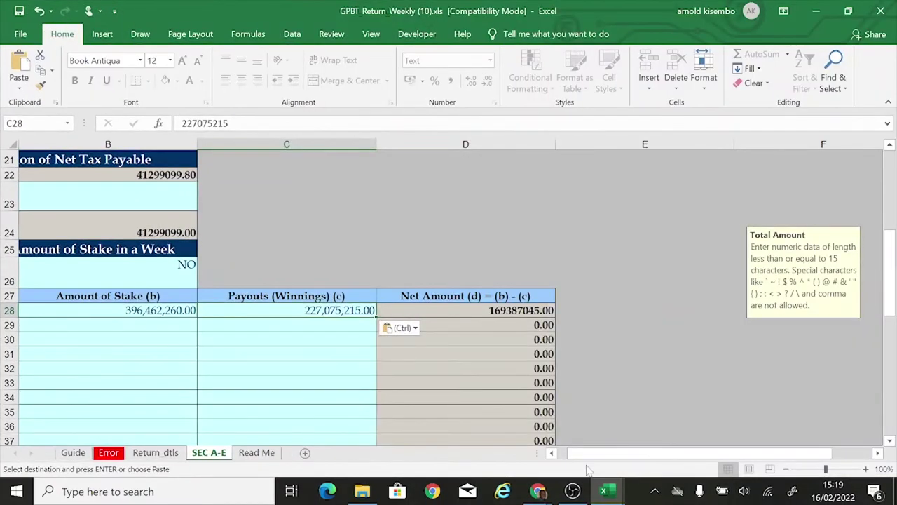
Review the soccer row in Schedule 1, the Section C and D figures above it, and the total net amount below.
click(552, 453)
click(126, 313)
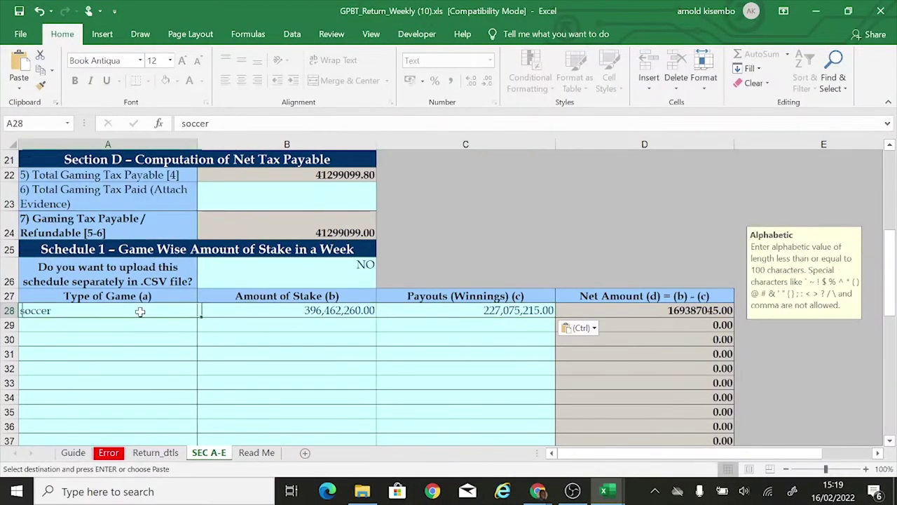
click(265, 310)
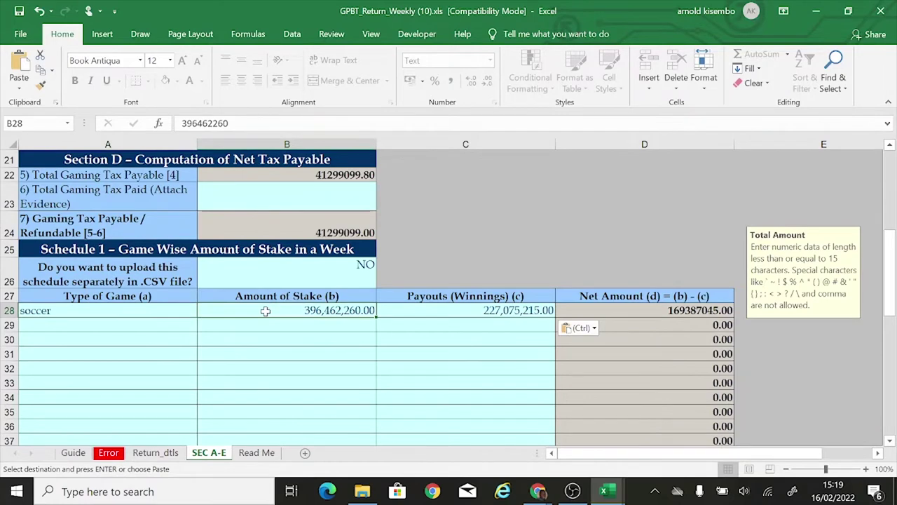
click(465, 308)
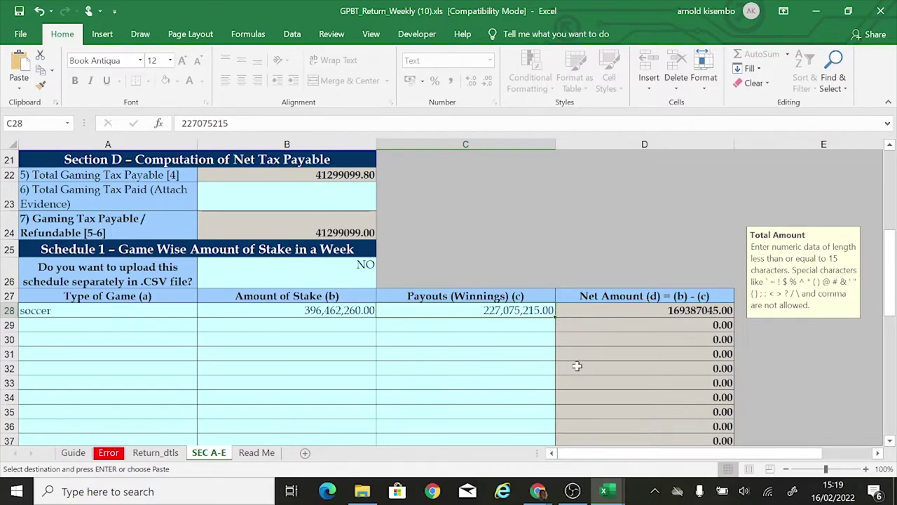
scroll(576, 364, up, 7)
scroll(582, 365, down, 2)
scroll(581, 364, down, 4)
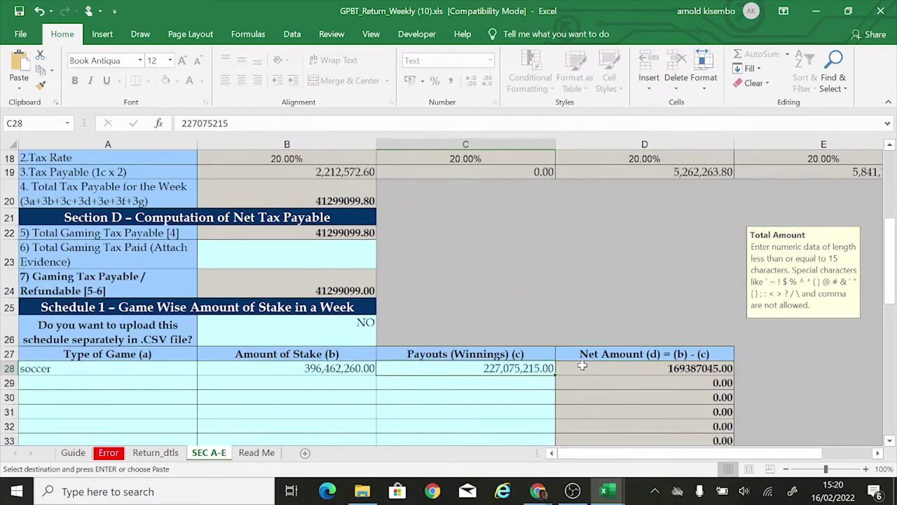
scroll(581, 364, down, 6)
scroll(581, 364, down, 4)
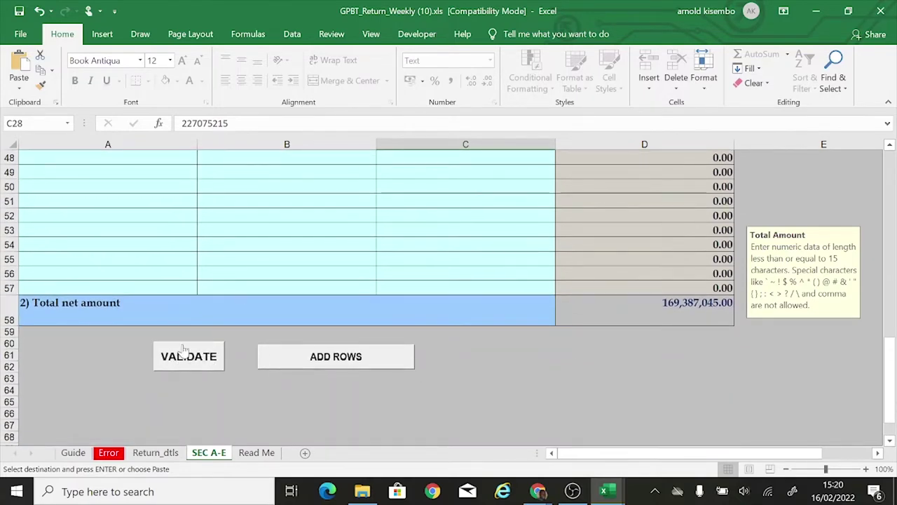
scroll(631, 240, up, 9)
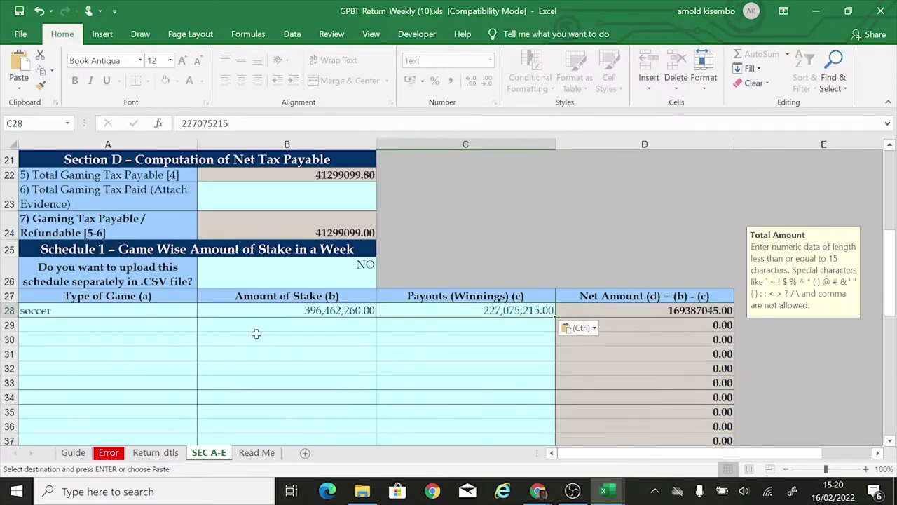
Clear the pasted soccer stake and payout totals from B28 and C28 in Schedule 1.
click(341, 349)
click(325, 314)
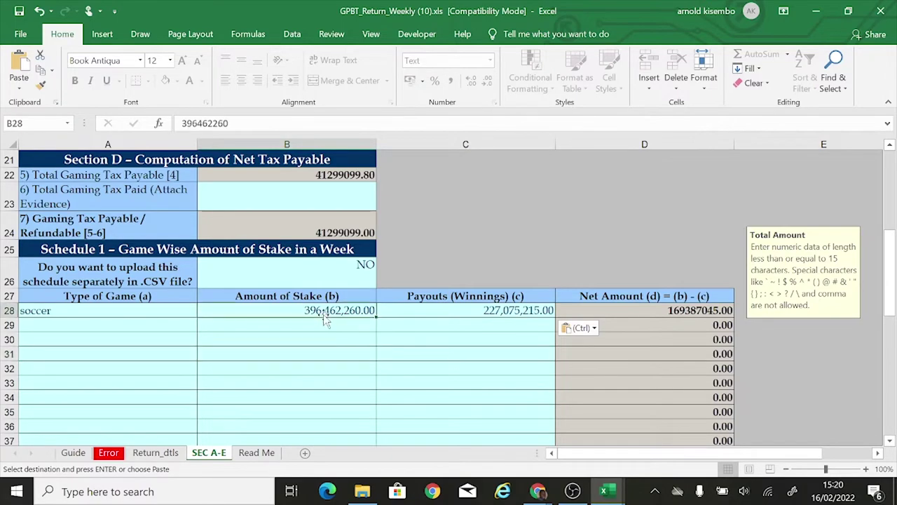
click(457, 314)
click(350, 311)
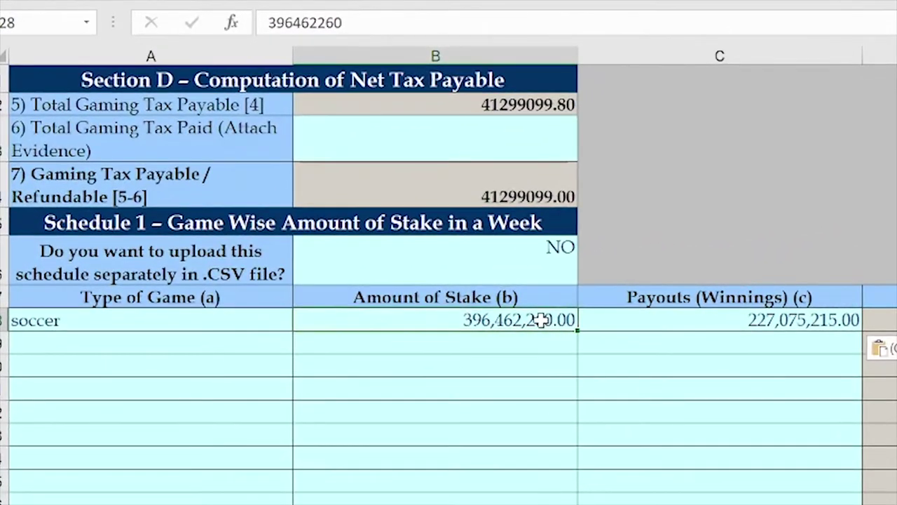
drag(541, 320, 664, 320)
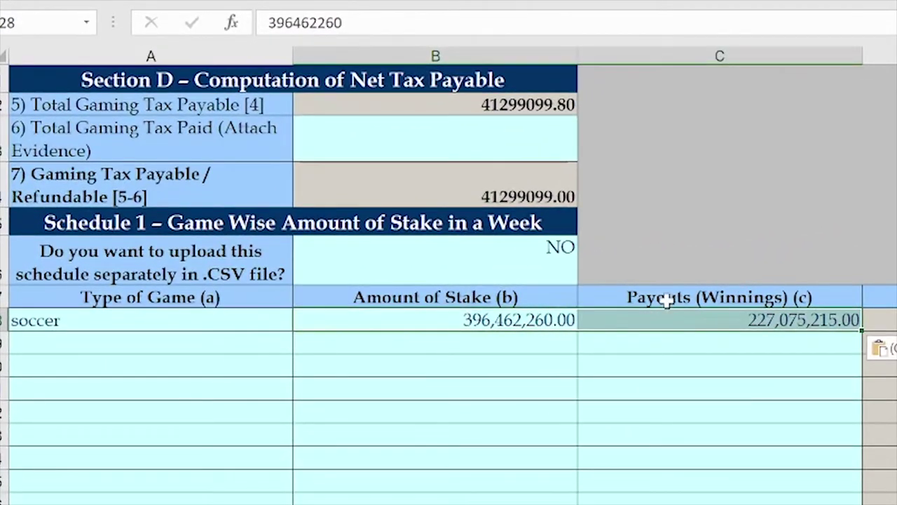
key(Delete)
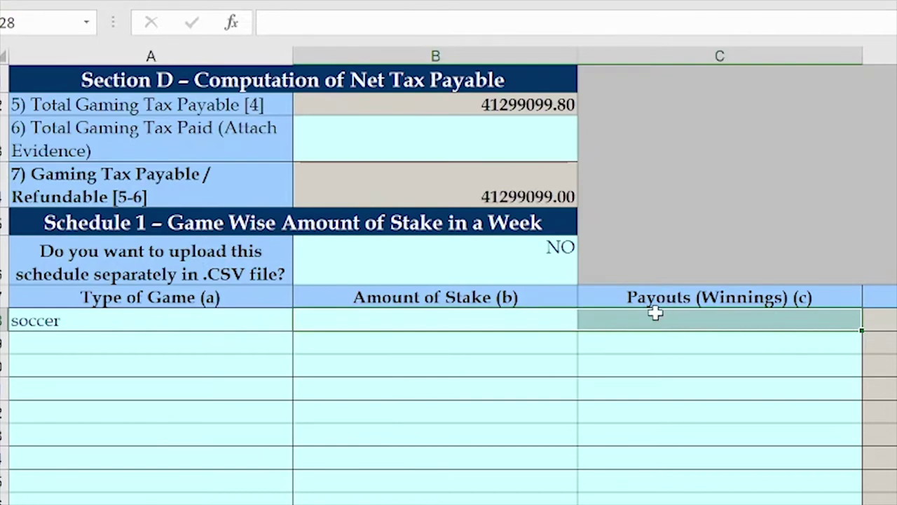
click(80, 322)
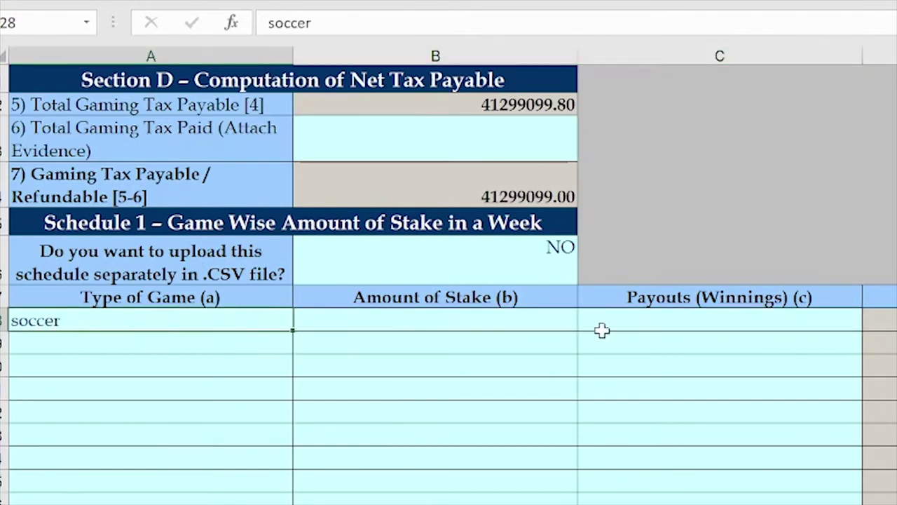
Enter =sum(B15:H15) in Schedule 1's Amount of Stake cell B28 to total the daily stakes from Sunday to Saturday.
scroll(602, 331, up, 2)
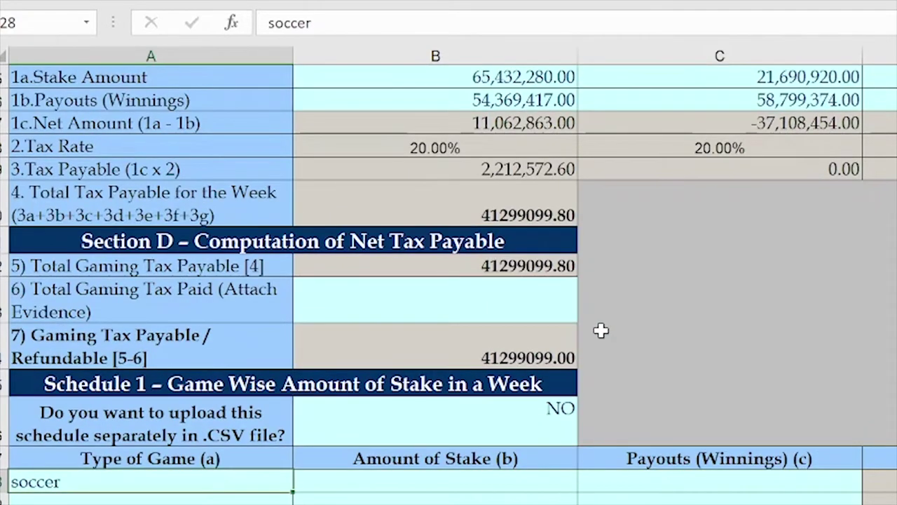
scroll(602, 331, up, 2)
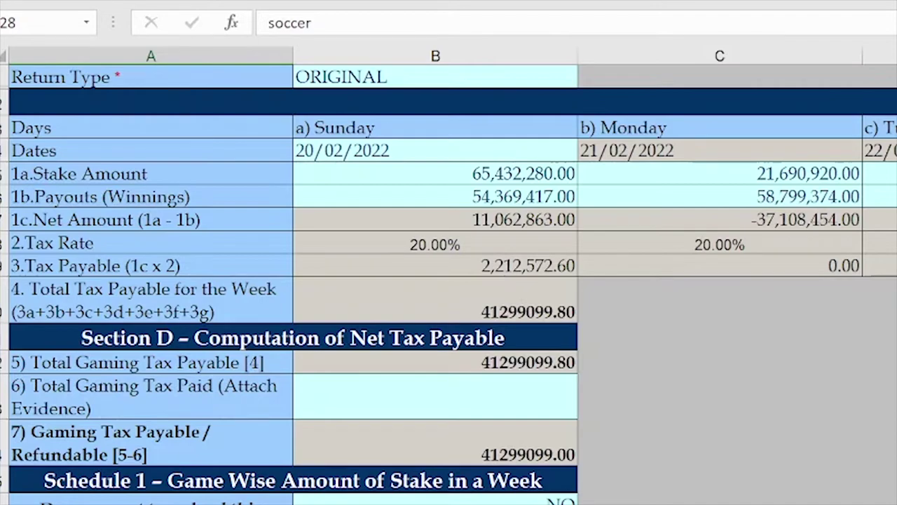
scroll(524, 433, down, 2)
click(519, 408)
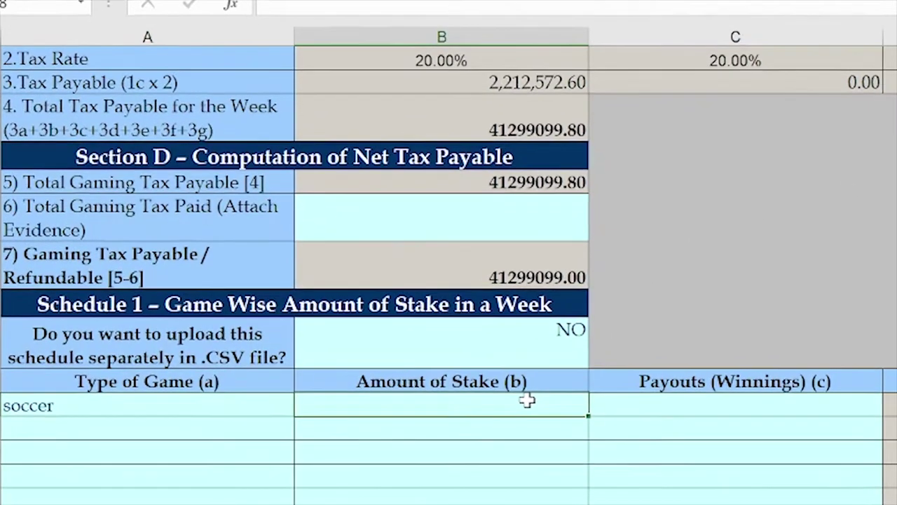
text(=s)
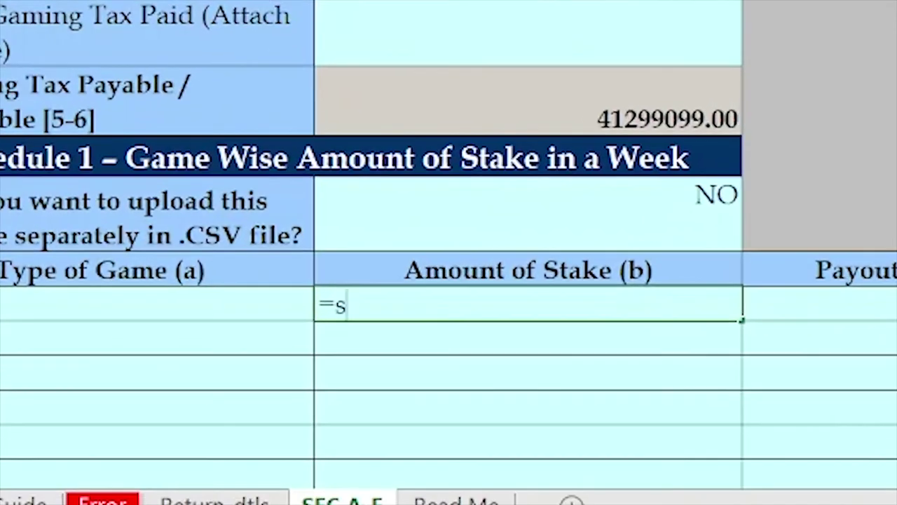
text(um)
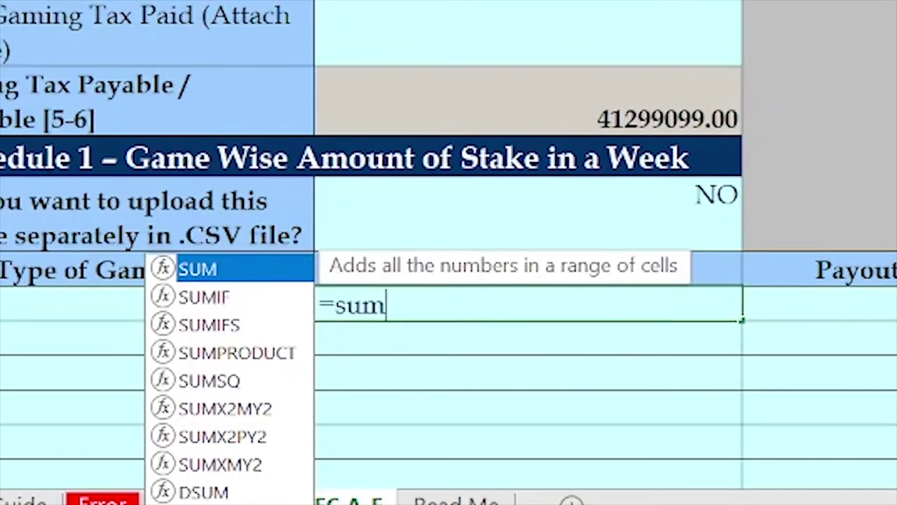
text(()
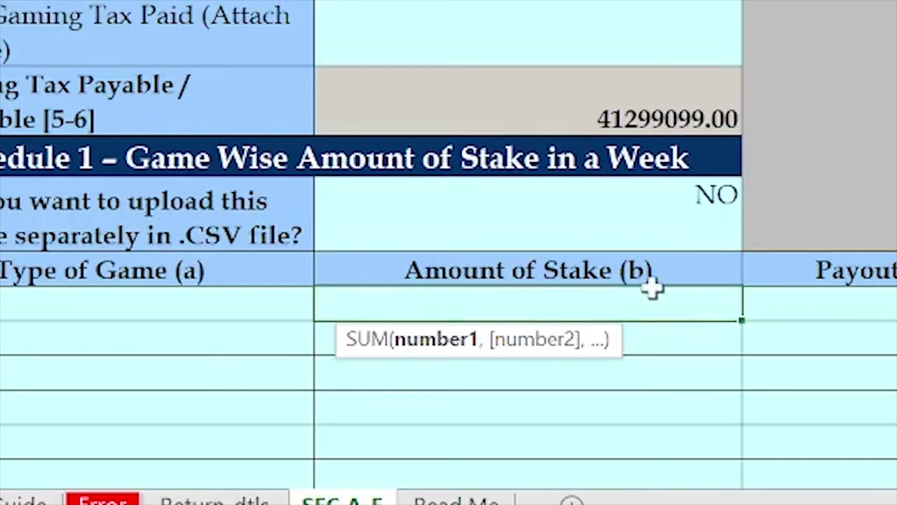
scroll(653, 287, up, 5)
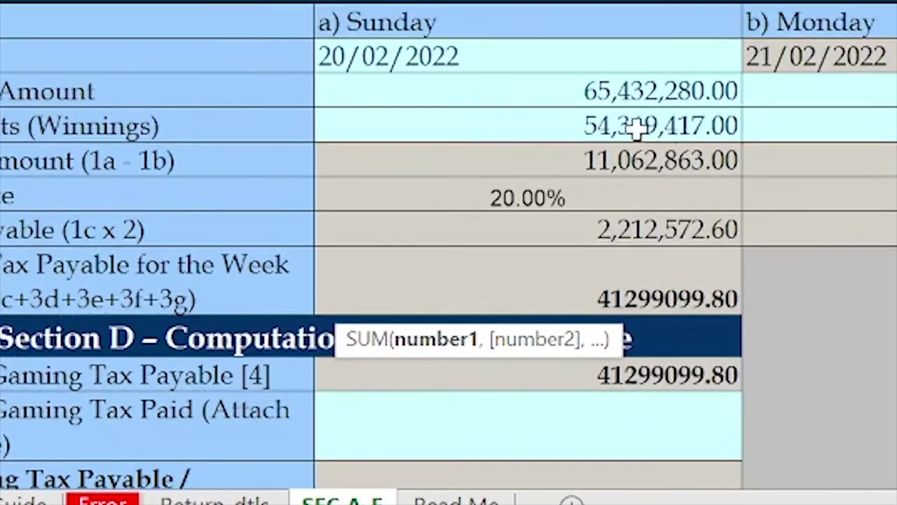
click(386, 91)
drag(728, 103, 715, 91)
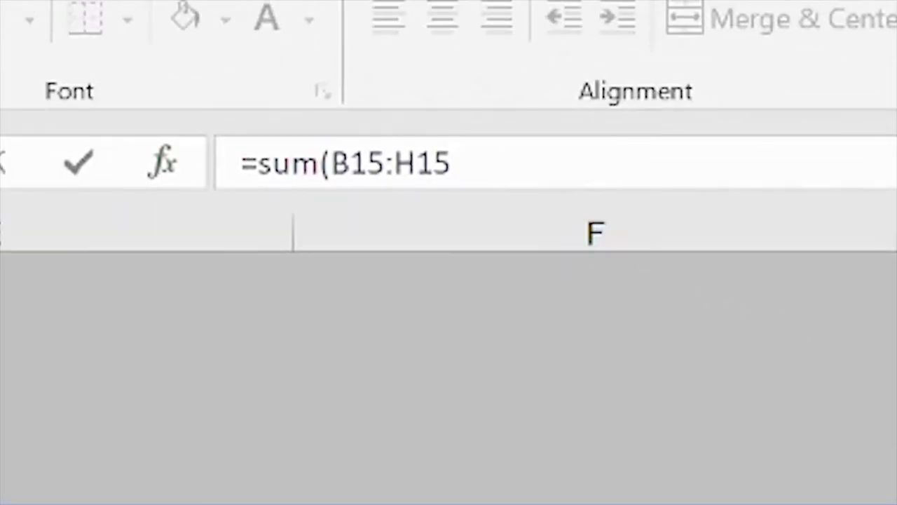
click(453, 163)
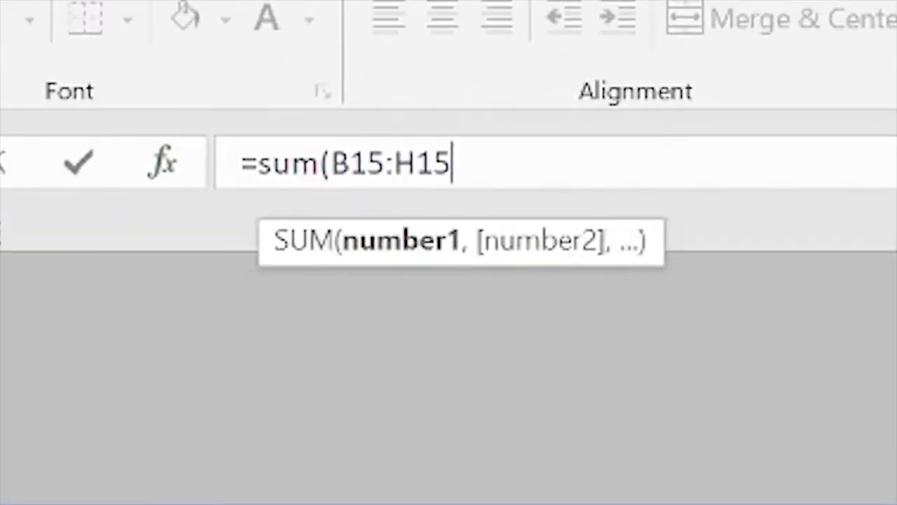
text())
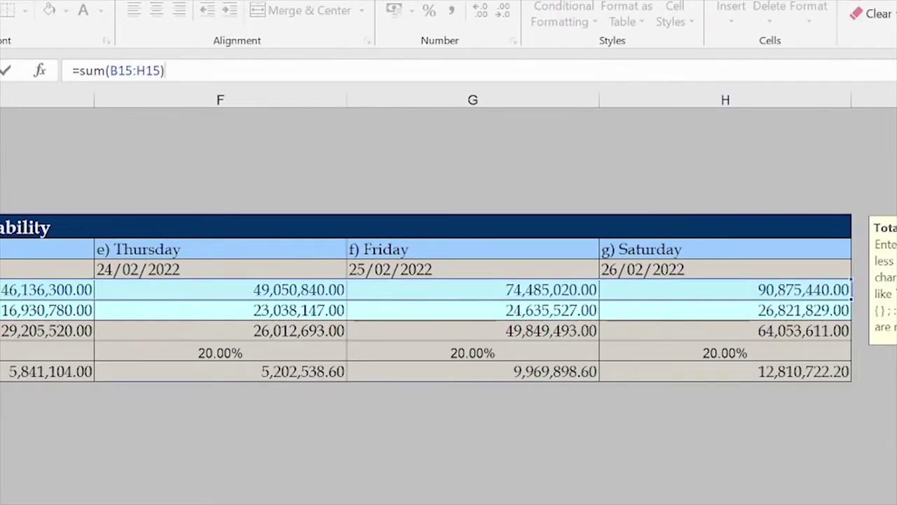
key(Return)
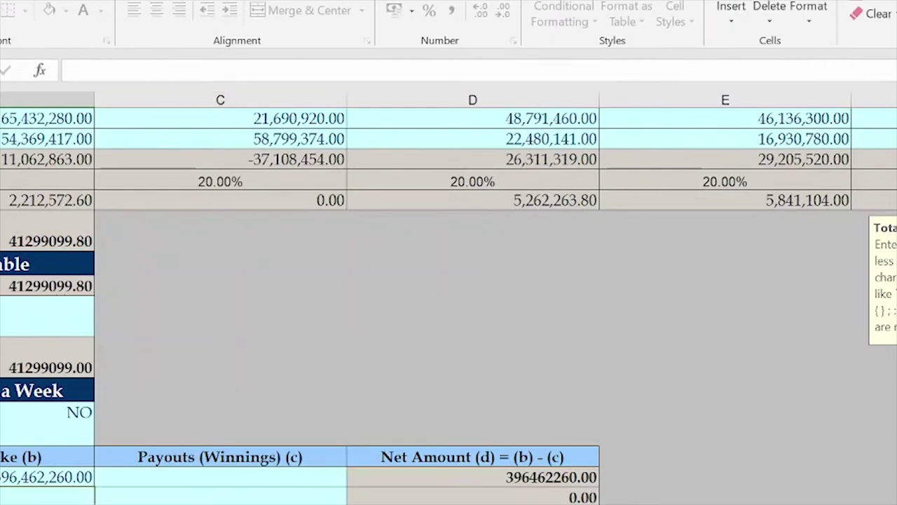
click(14, 477)
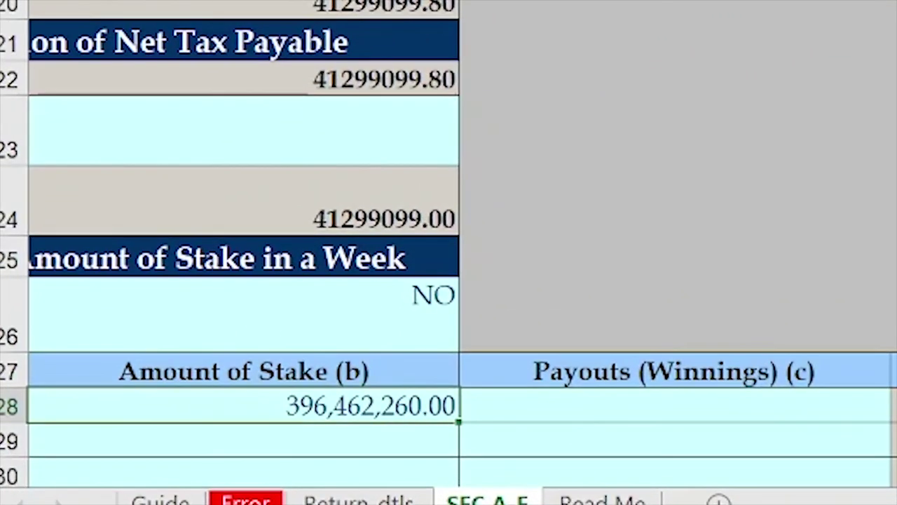
Enter =sum(B16:H16) in Schedule 1's Payouts (Winnings) cell C28 to total the daily payouts for the week.
scroll(887, 367, down, 2)
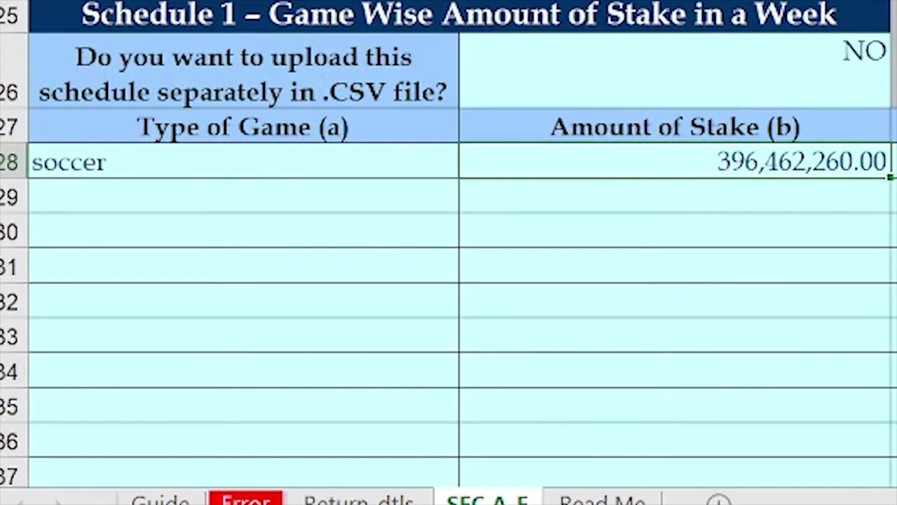
click(887, 171)
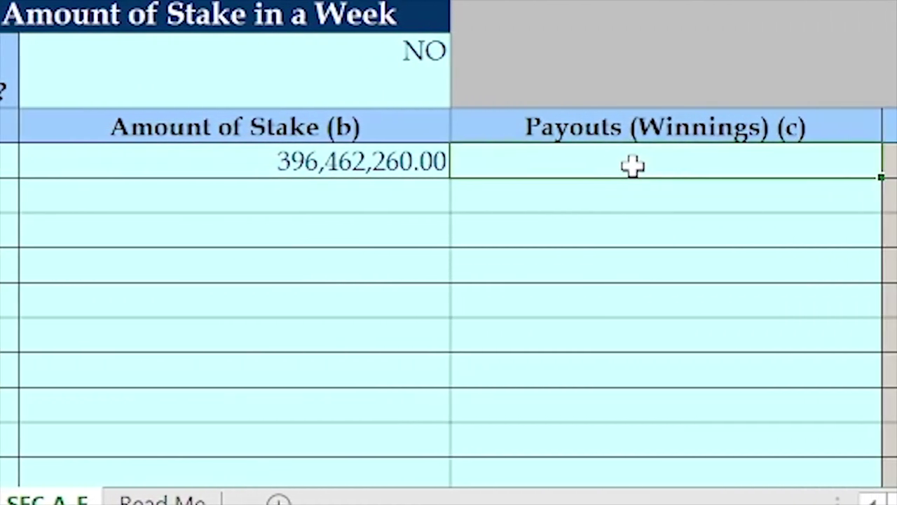
text(=sum)
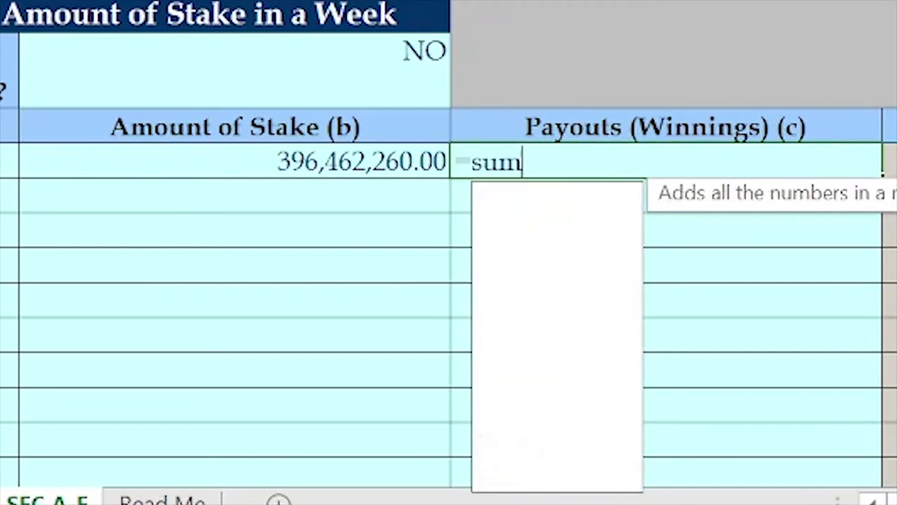
text(()
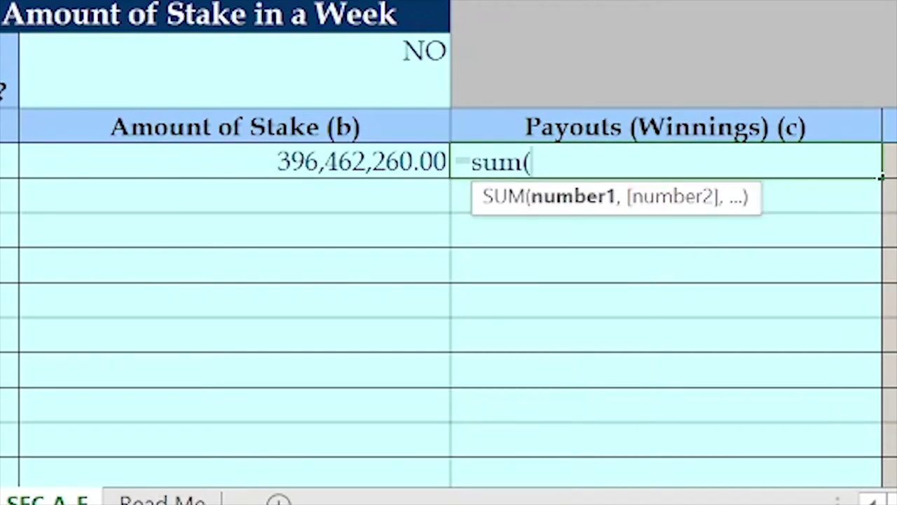
scroll(612, 168, up, 3)
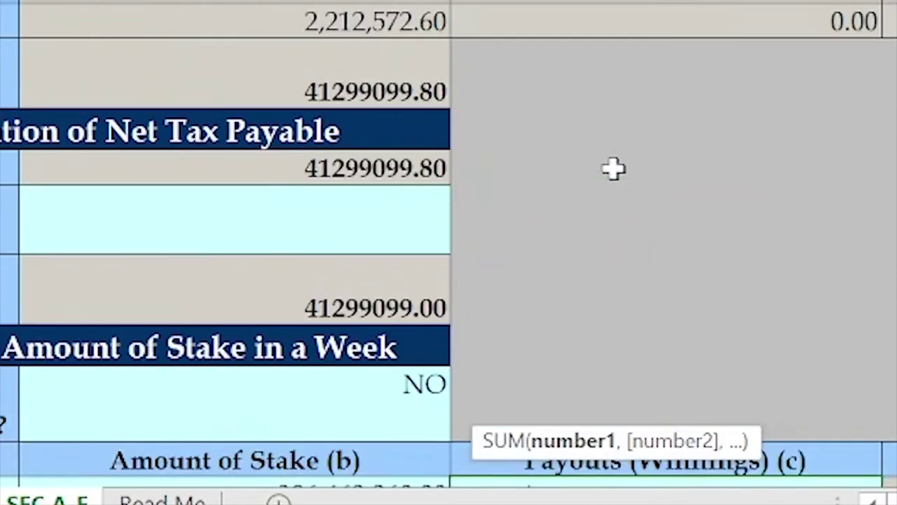
scroll(110, 110, up, 2)
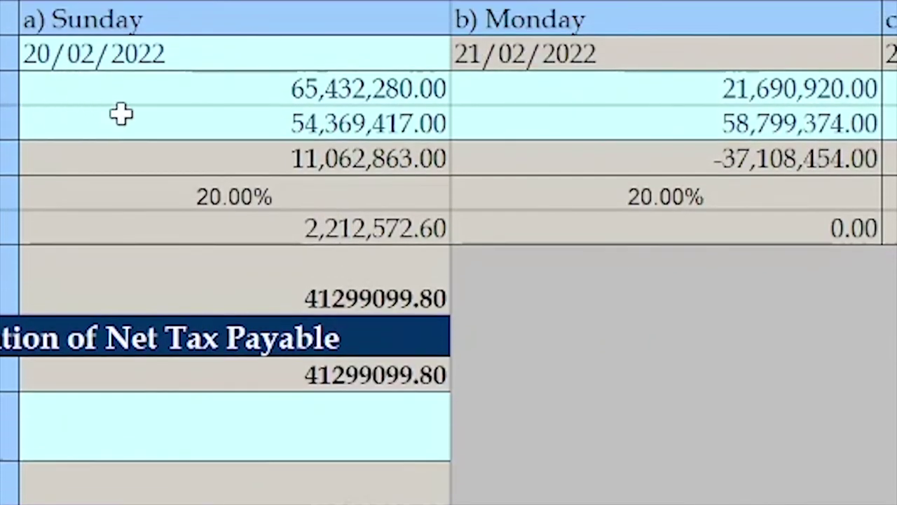
drag(142, 124, 437, 136)
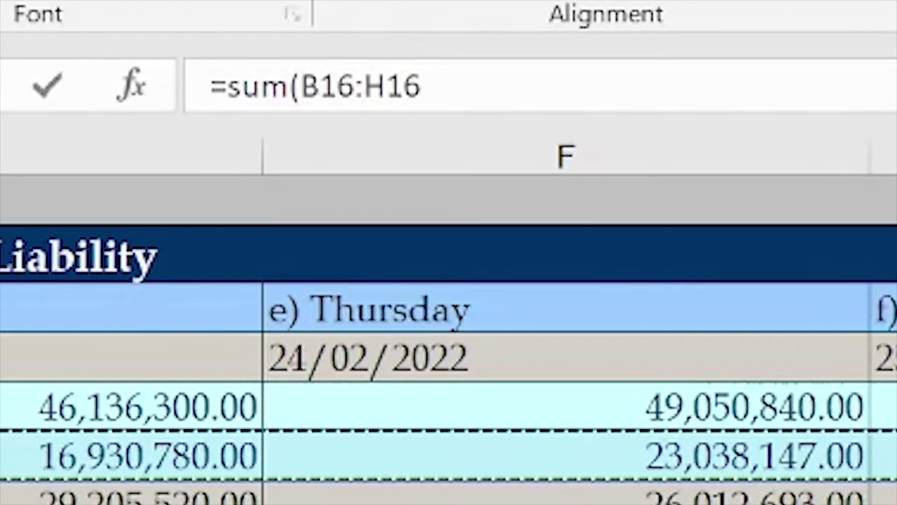
click(421, 87)
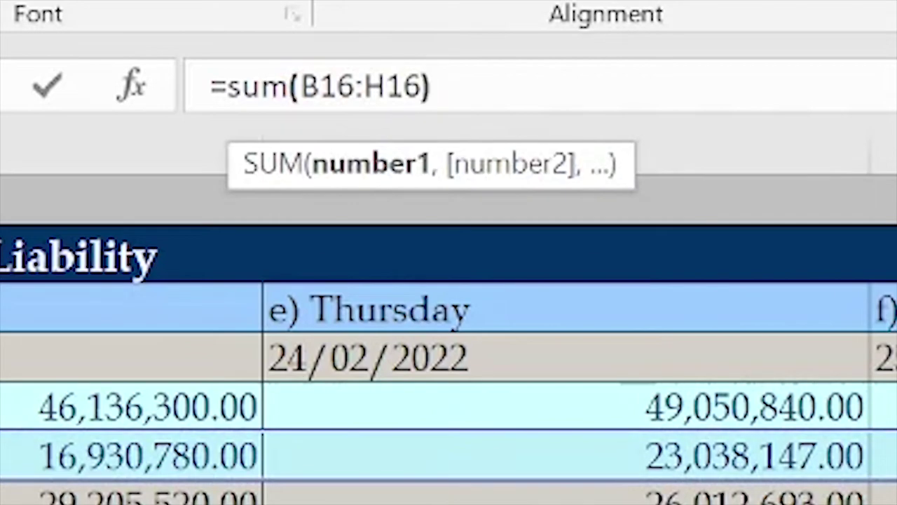
text())
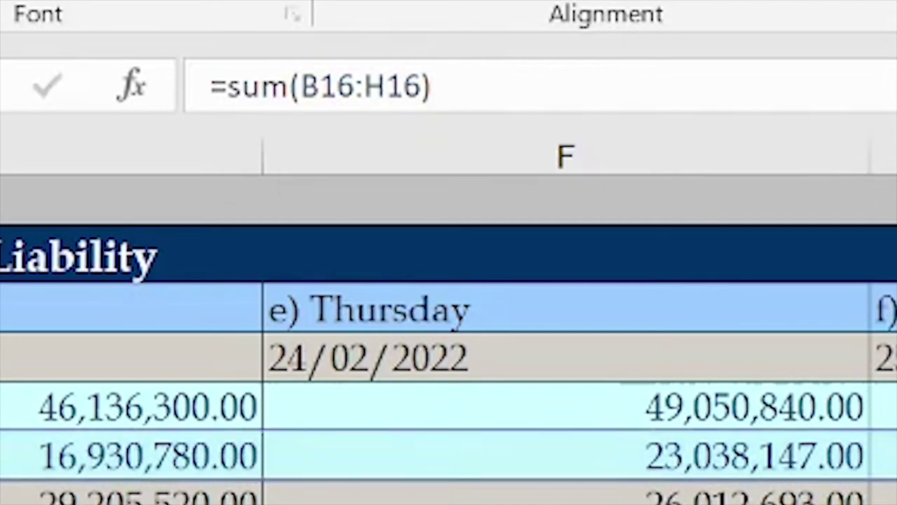
key(Return)
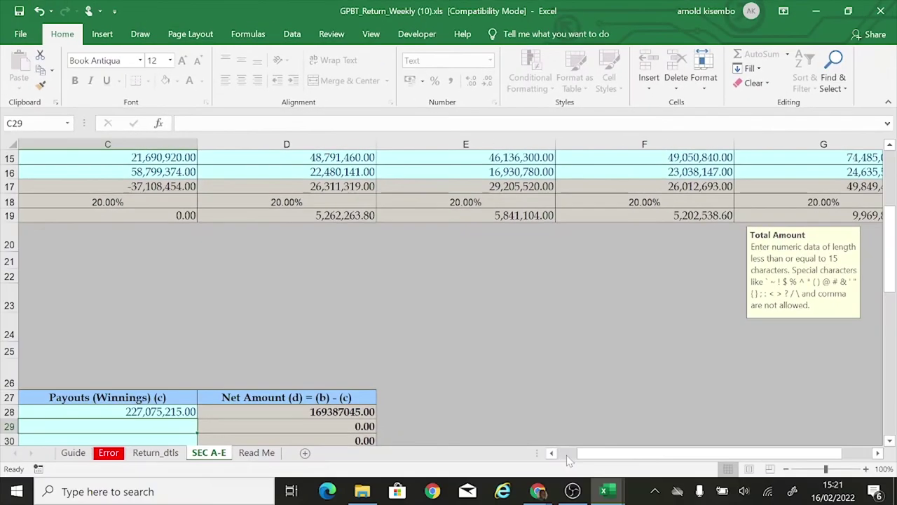
Check the stake and payout totals in the soccer row of Schedule 1.
scroll(707, 459, left, 2)
scroll(706, 459, down, 2)
click(476, 368)
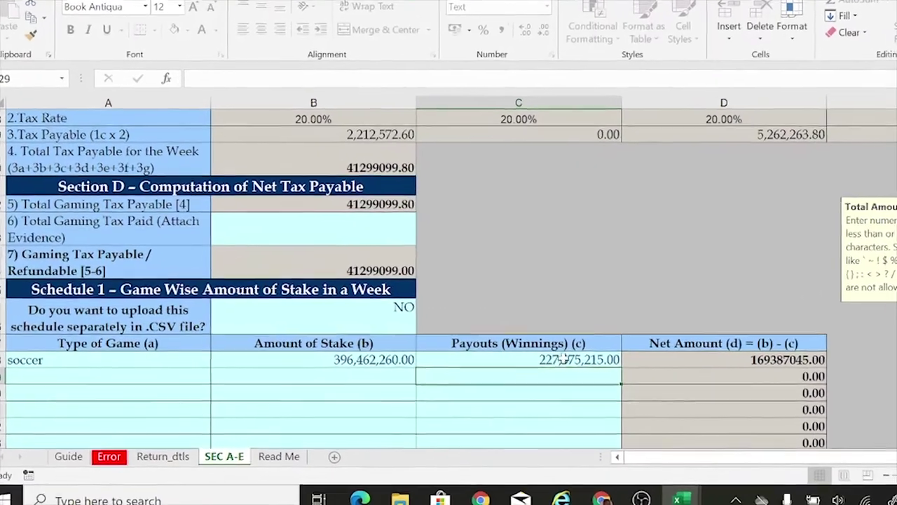
click(357, 368)
scroll(633, 262, down, 1)
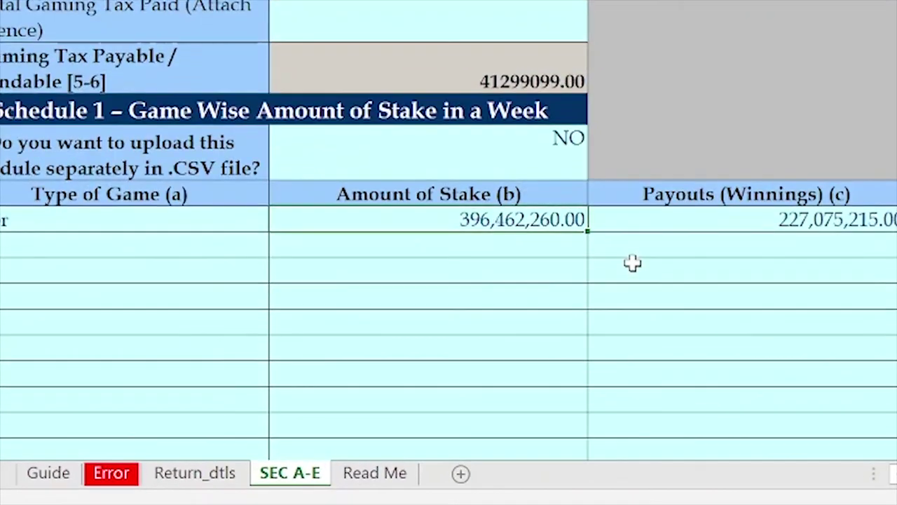
Compare the soccer stake and payout totals in Schedule 1 with the daily stake and payout figures in Section C.
scroll(633, 262, up, 3)
scroll(633, 260, up, 1)
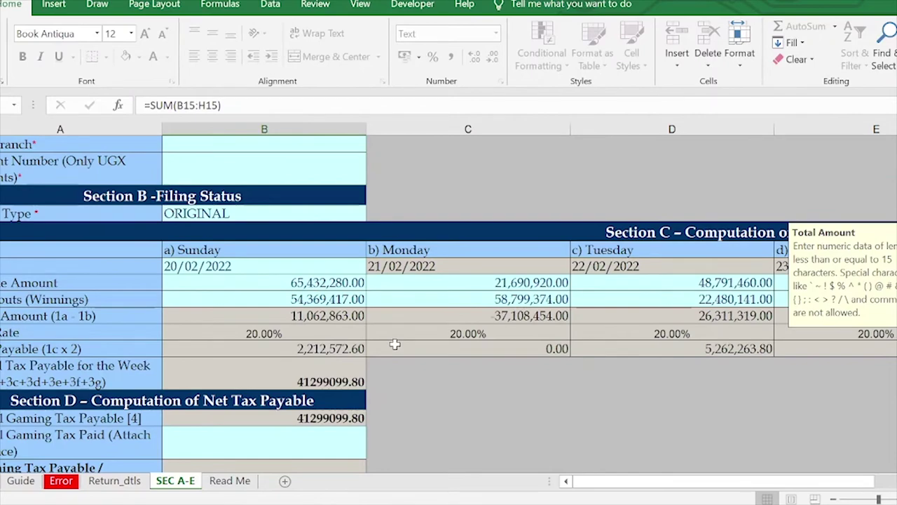
scroll(502, 188, down, 3)
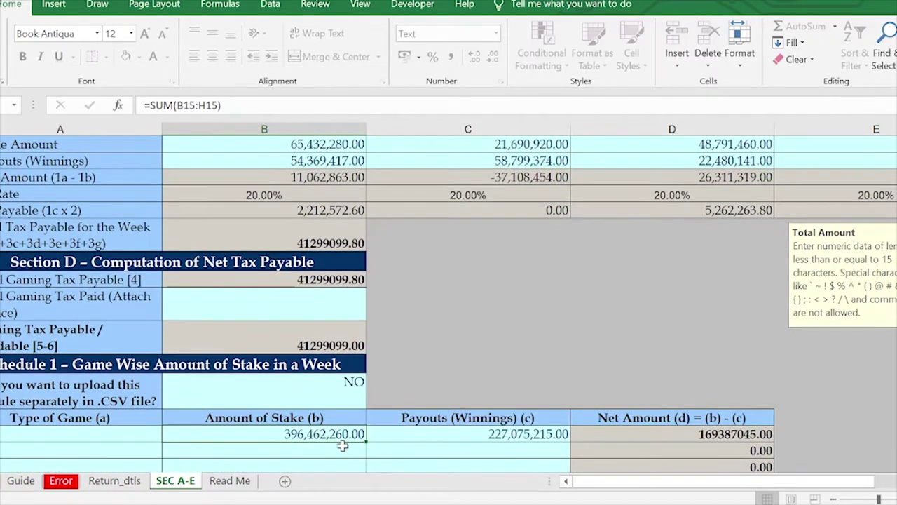
click(467, 438)
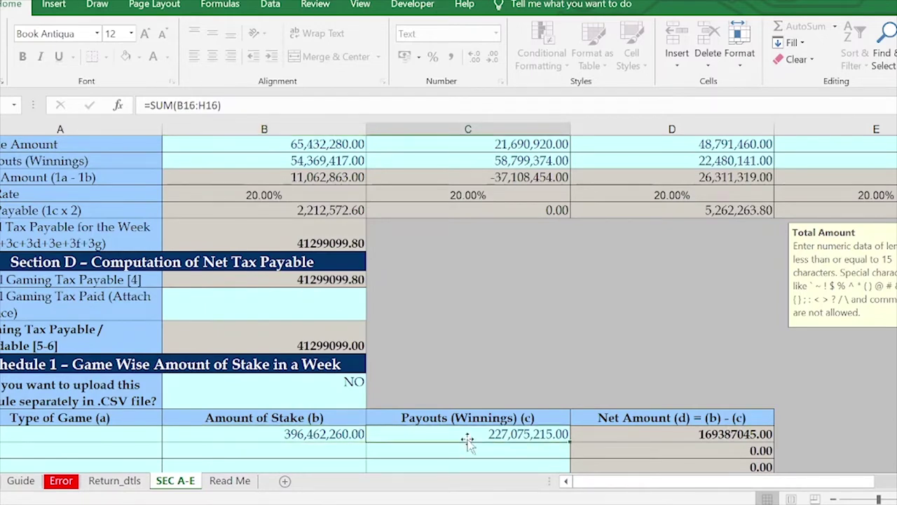
drag(469, 440, 420, 434)
scroll(445, 419, up, 1)
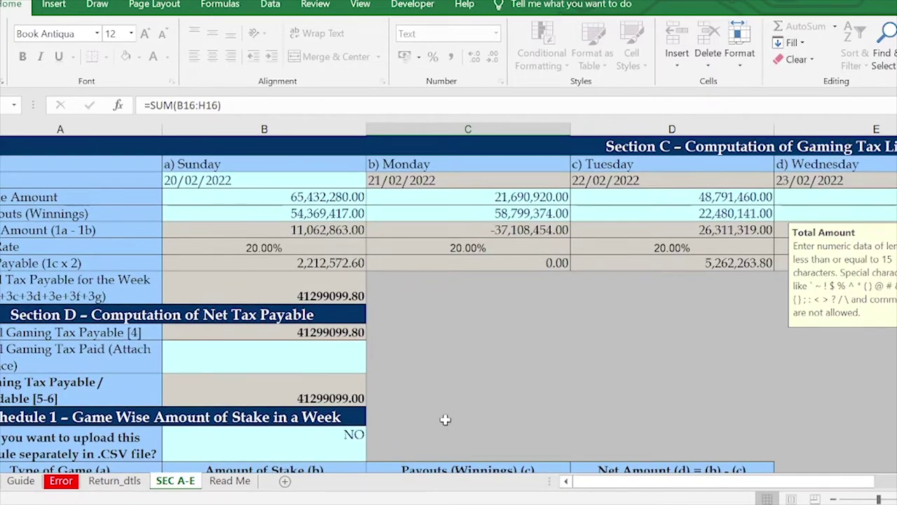
scroll(455, 409, down, 2)
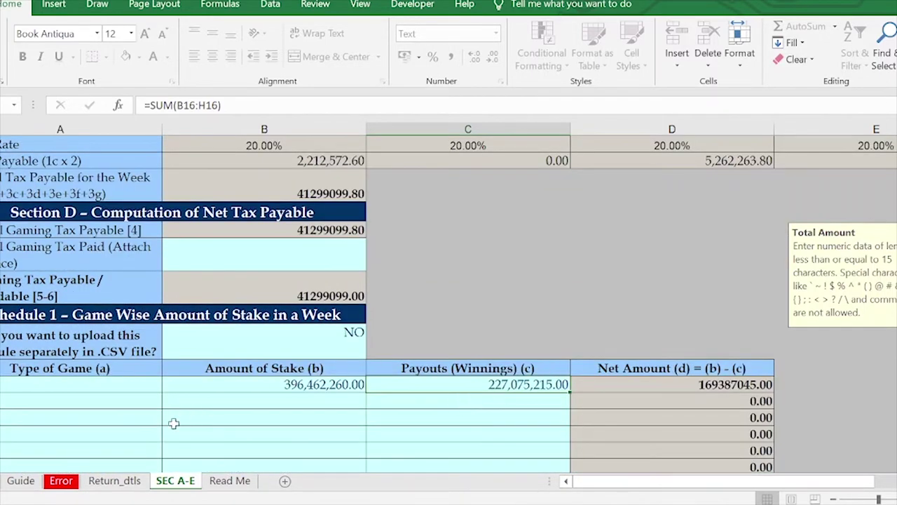
click(107, 386)
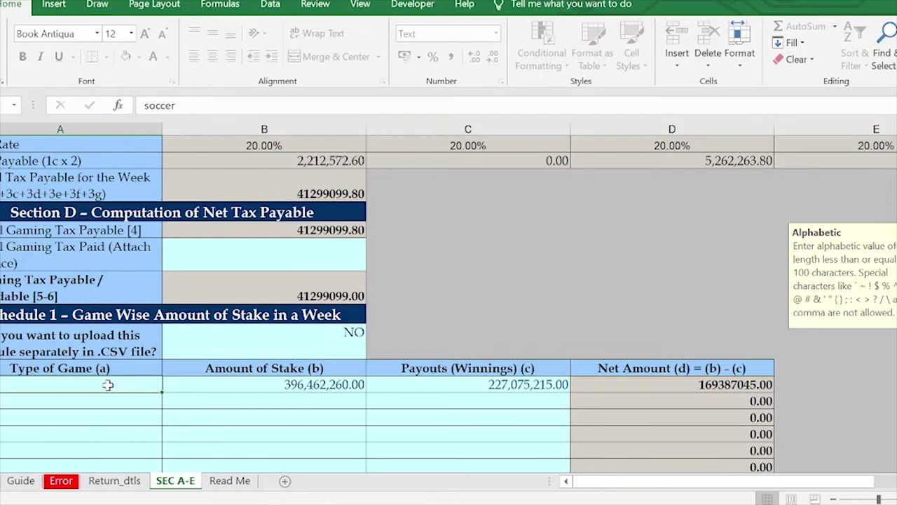
click(306, 385)
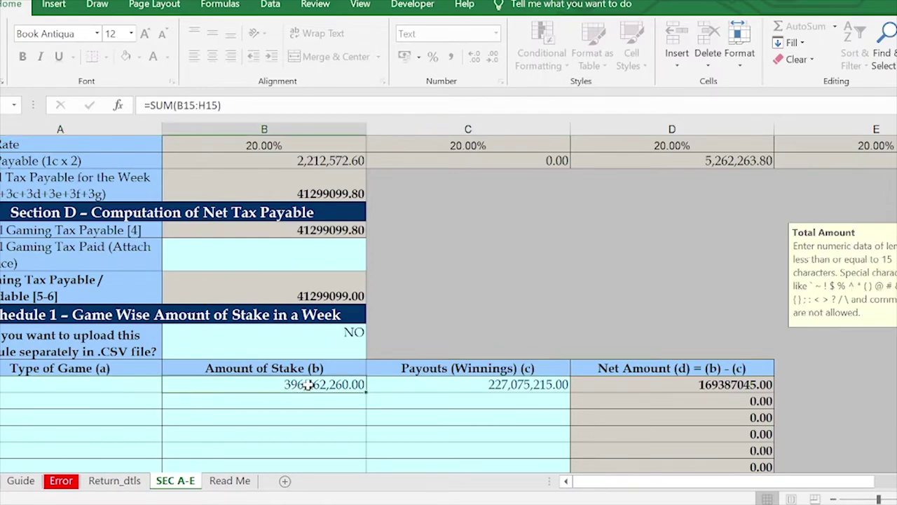
scroll(335, 359, up, 3)
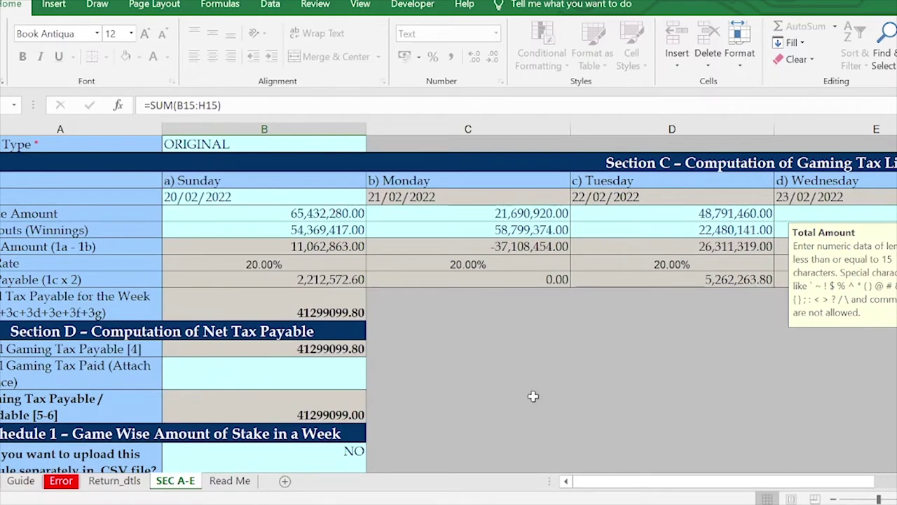
scroll(532, 396, down, 2)
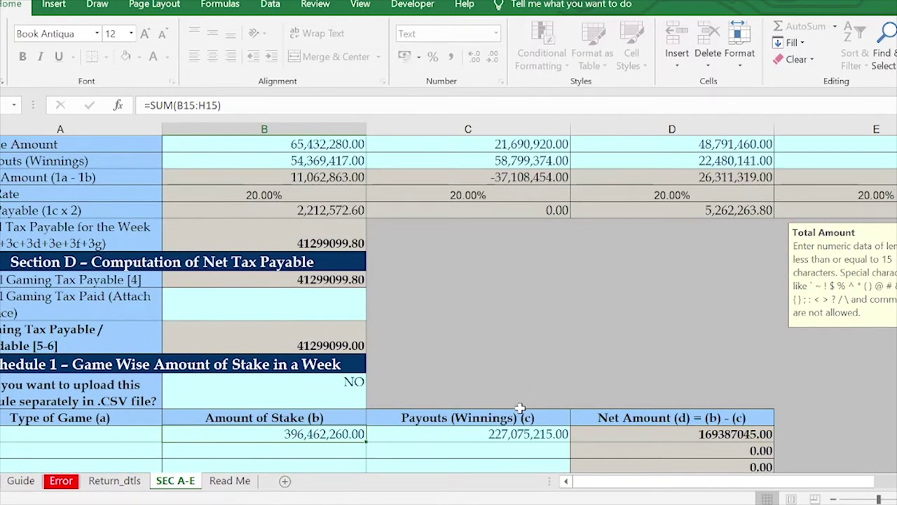
click(445, 437)
click(300, 431)
click(423, 435)
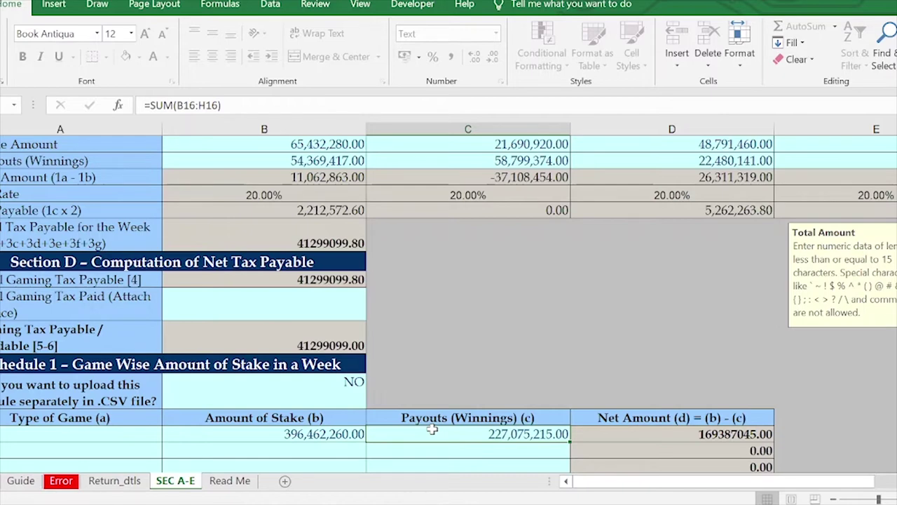
scroll(471, 276, up, 2)
scroll(472, 276, up, 2)
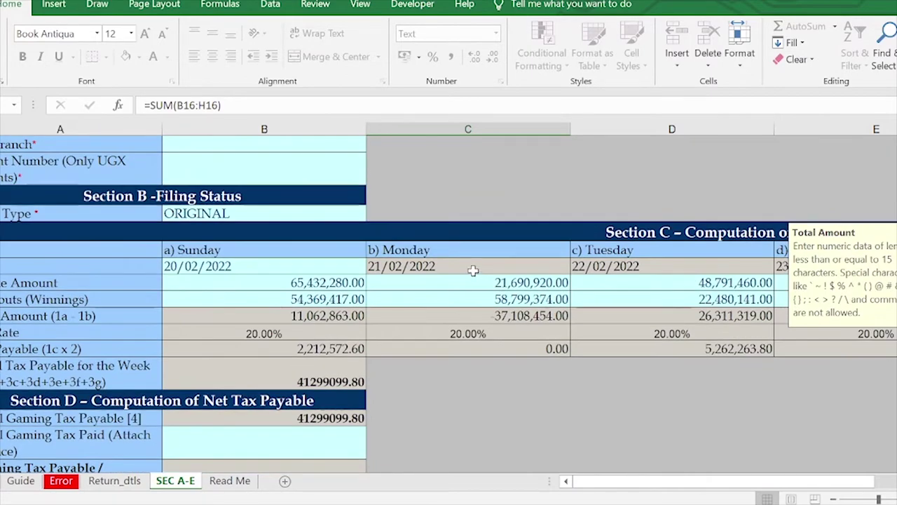
Validate the return and save the generated upload file in Downloads as GPBT_Weekly_Return_Upload.xls.
scroll(473, 271, down, 12)
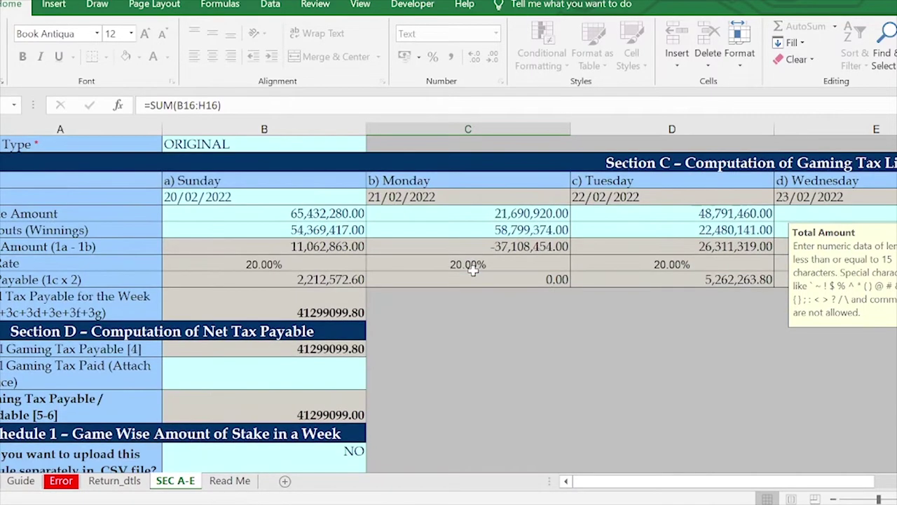
scroll(473, 271, down, 4)
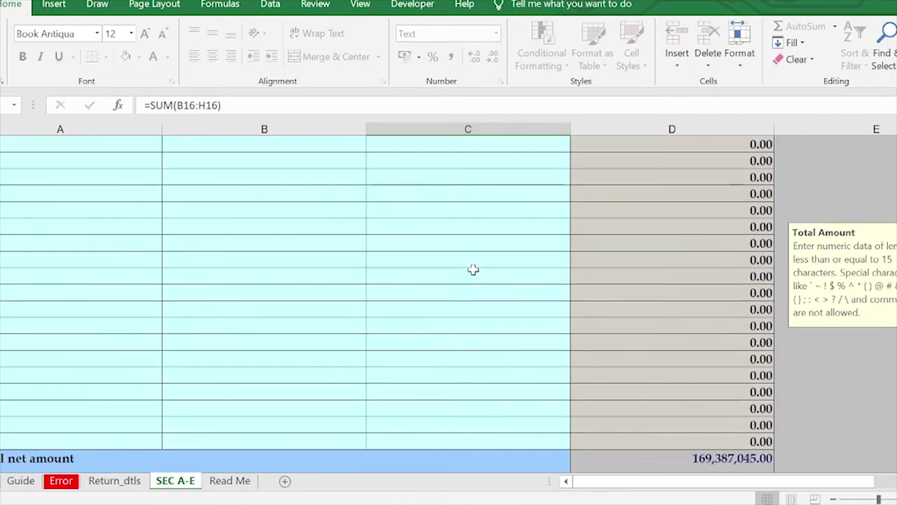
click(148, 373)
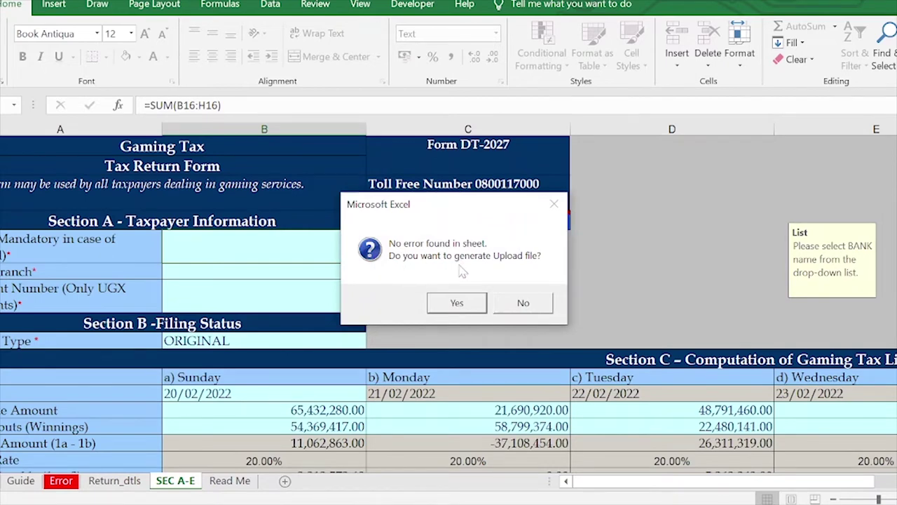
click(456, 304)
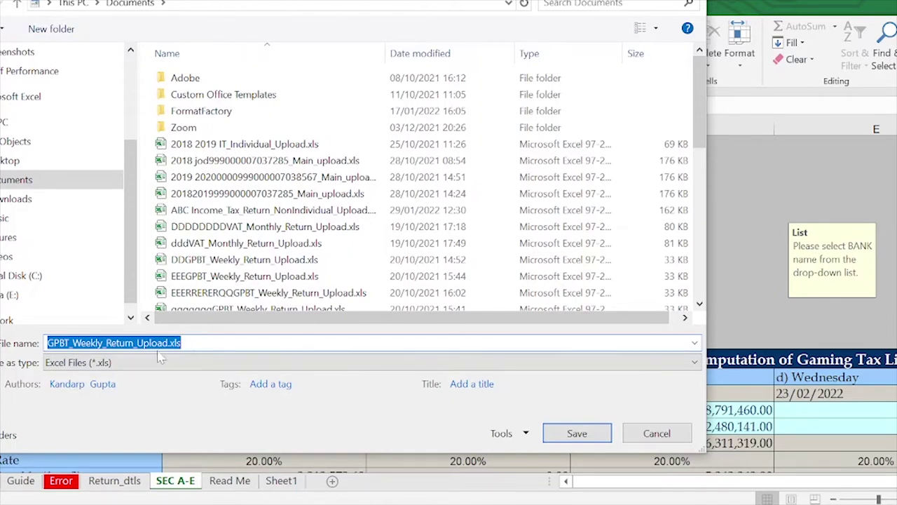
click(572, 437)
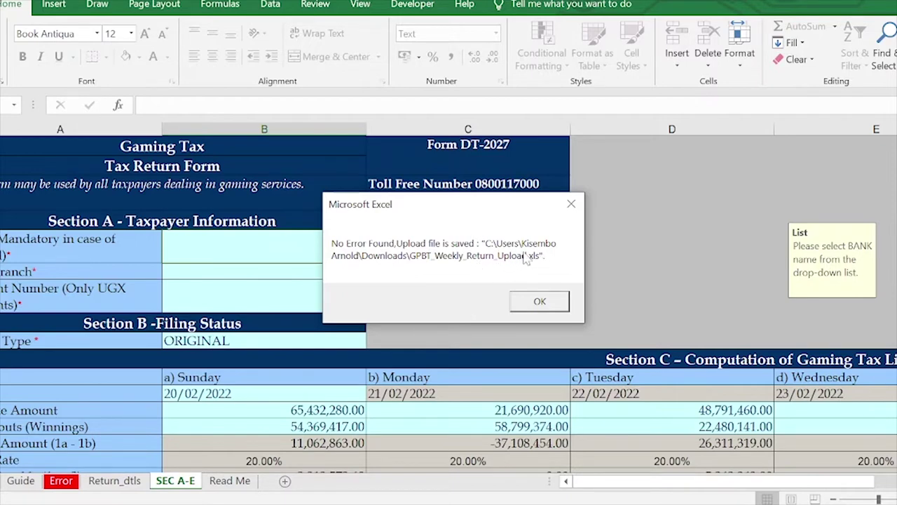
click(541, 302)
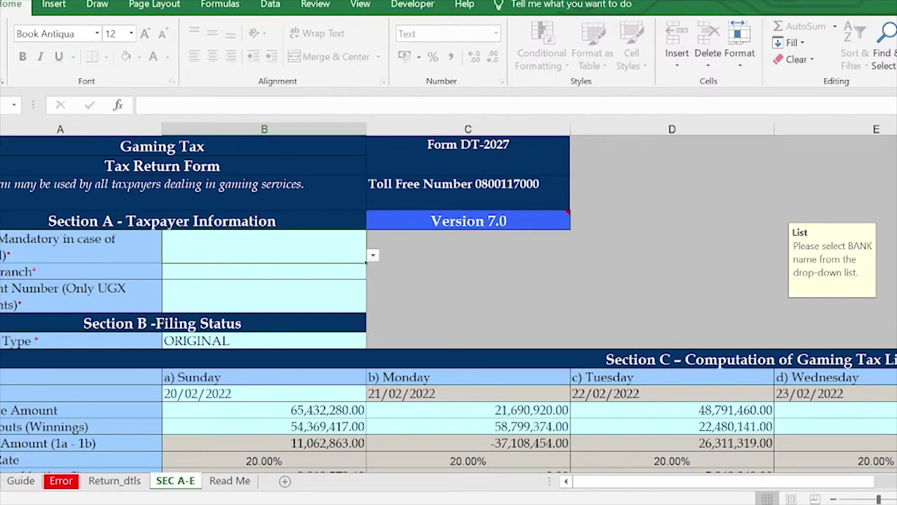
Switch to the Single game workbook and clear the transposed stake and payout rows in columns G to M, including their borders.
click(544, 435)
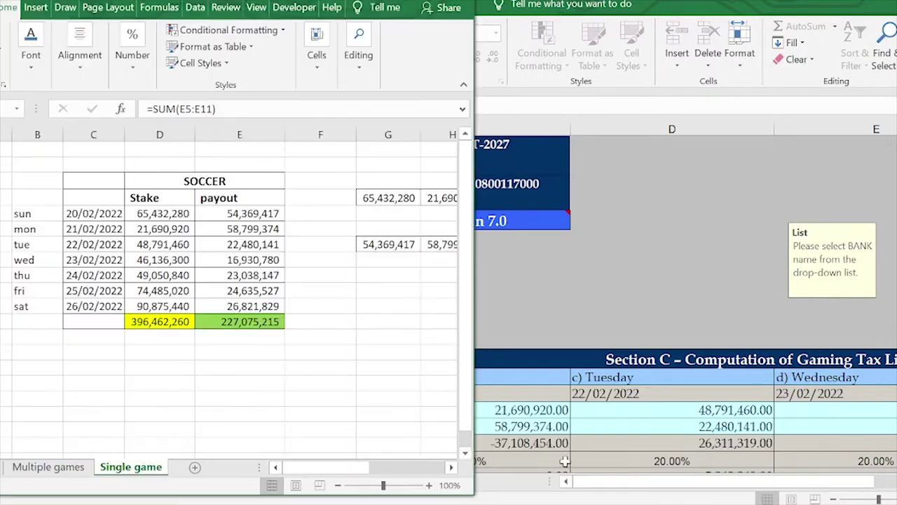
double_click(412, 5)
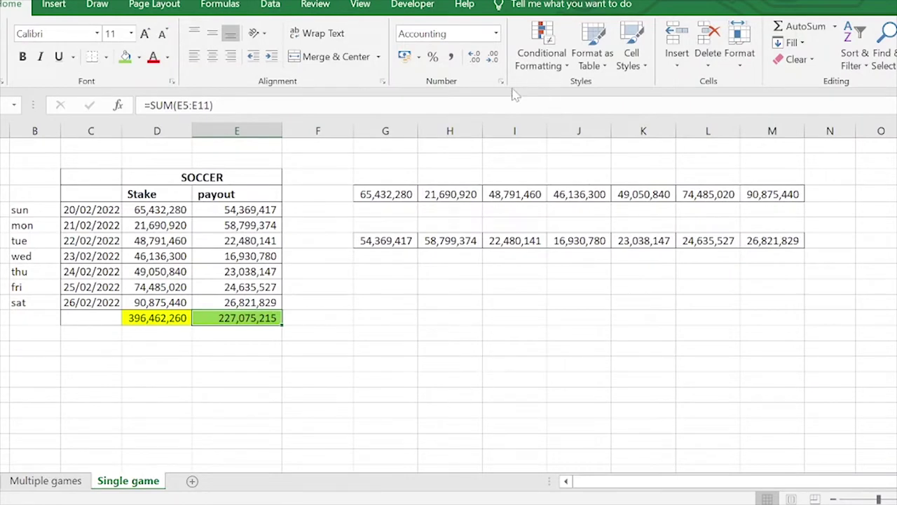
click(340, 209)
drag(371, 179, 790, 250)
key(Delete)
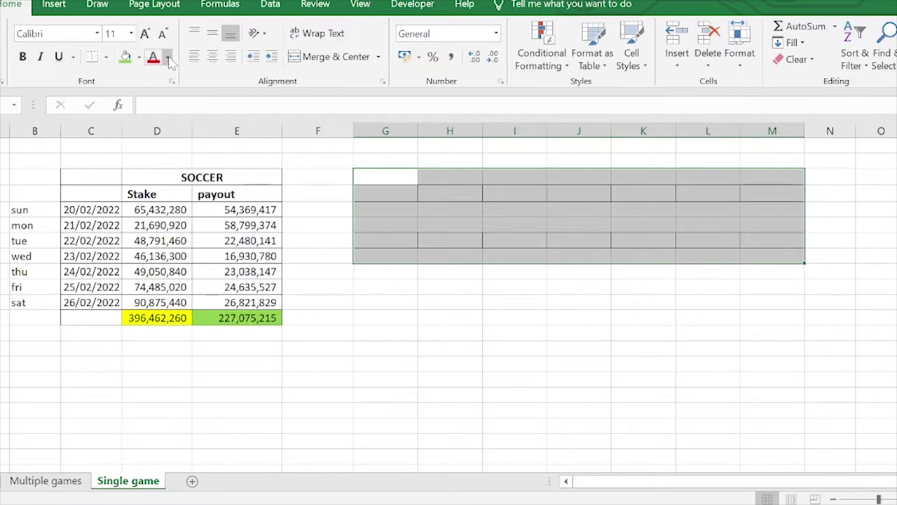
click(106, 57)
click(104, 174)
click(432, 286)
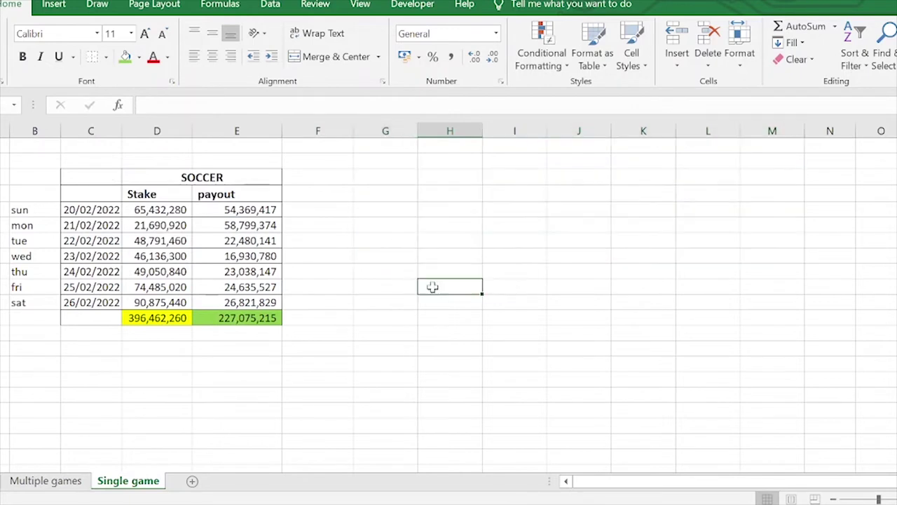
Review the daily stake and payout columns of the soccer table, comparing each day's stake with its payout.
click(313, 193)
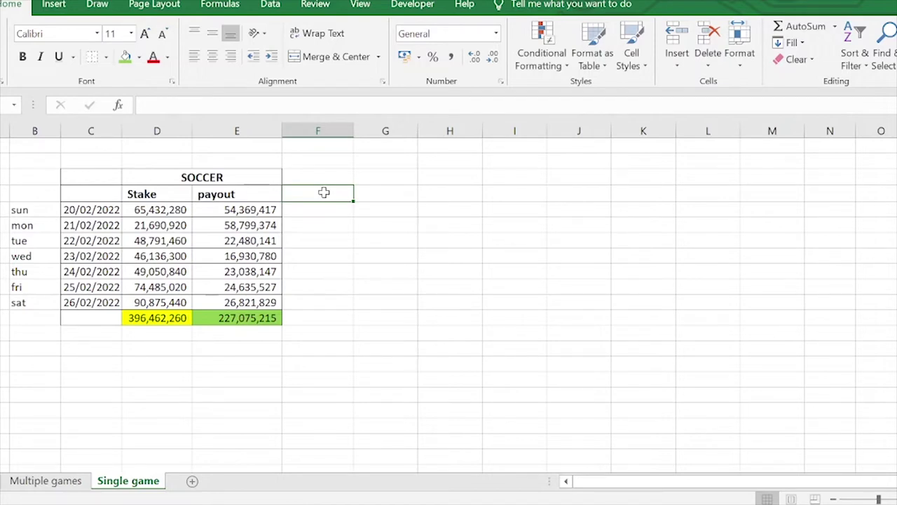
click(198, 214)
click(181, 214)
click(223, 212)
click(187, 210)
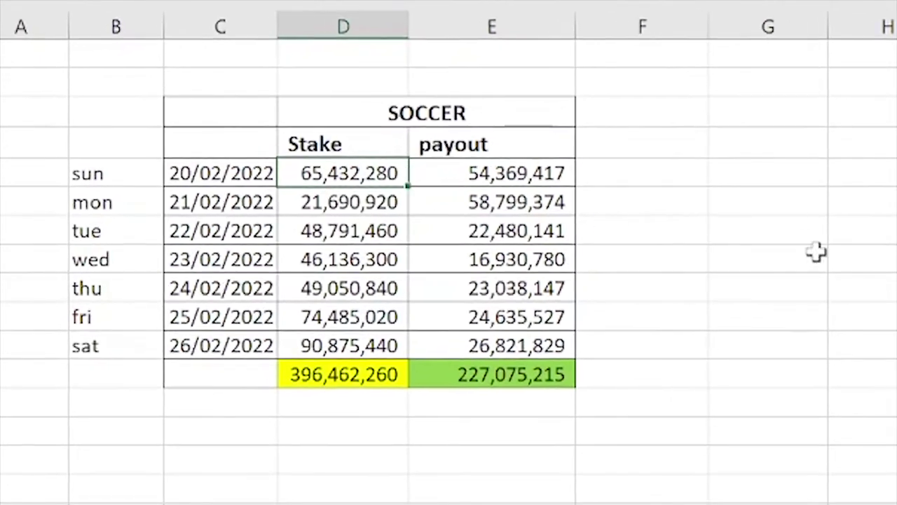
click(659, 175)
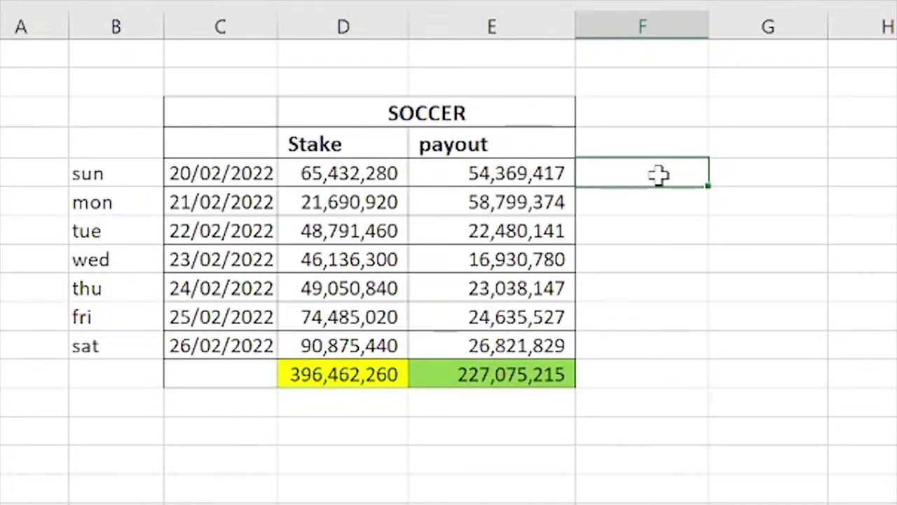
drag(340, 174, 357, 333)
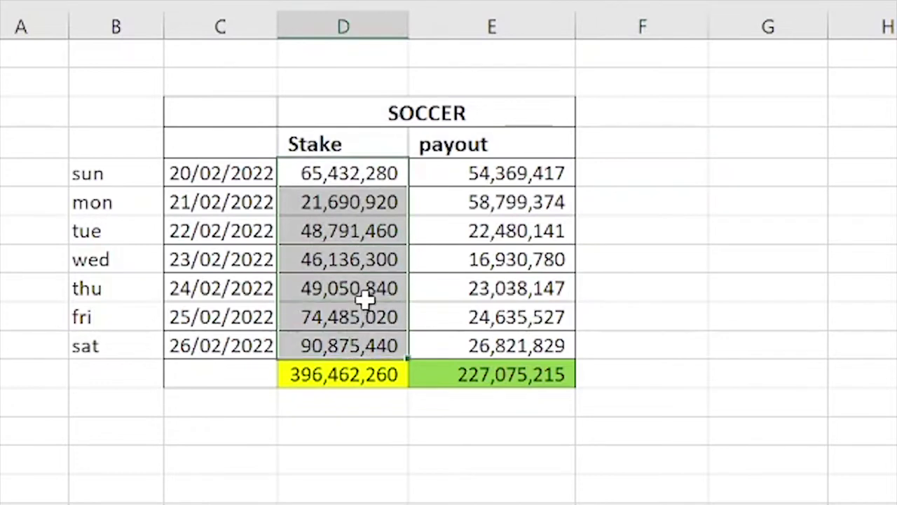
drag(492, 172, 511, 350)
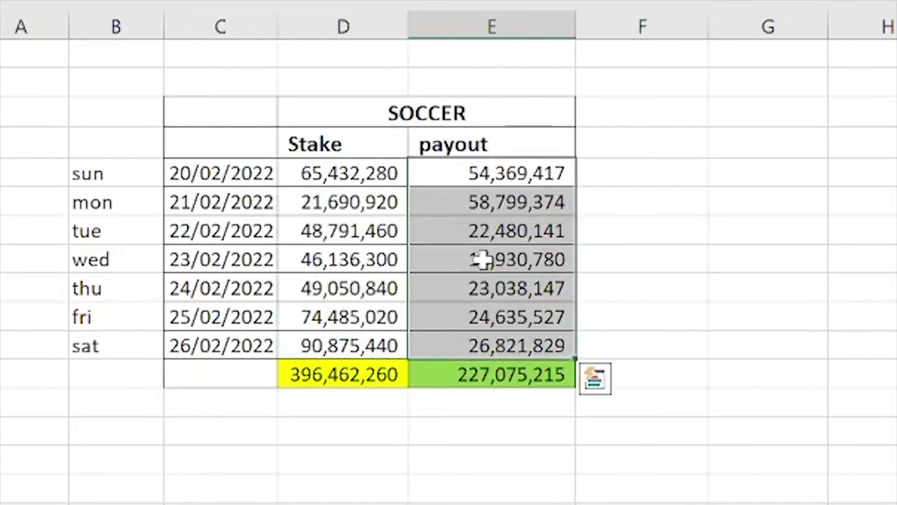
click(338, 175)
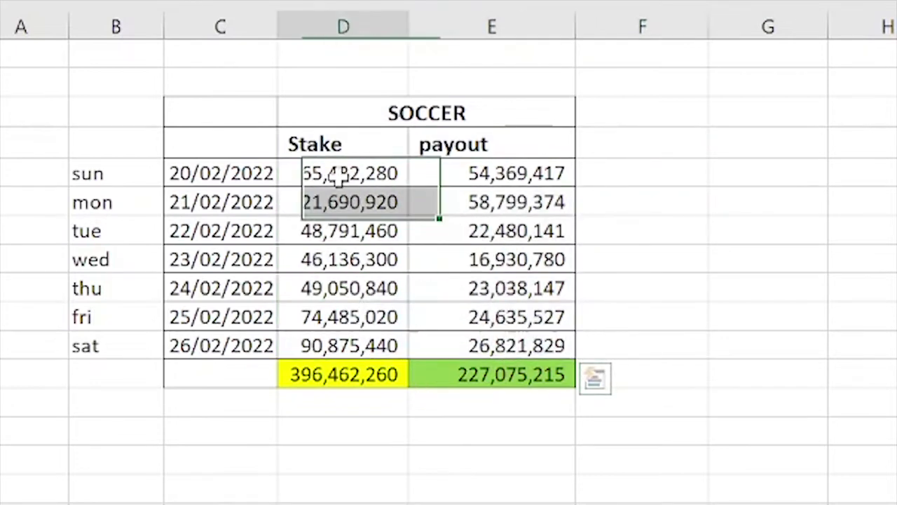
click(522, 174)
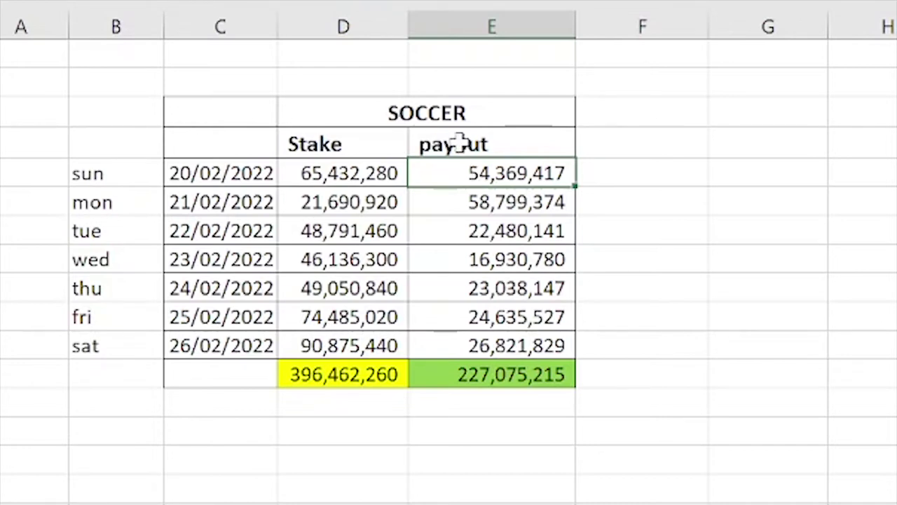
drag(494, 176, 461, 346)
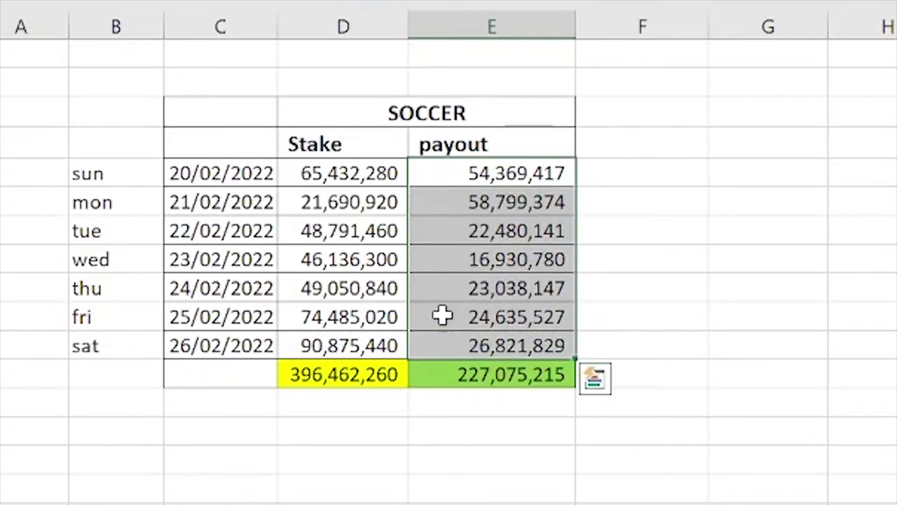
drag(330, 176, 320, 336)
click(336, 256)
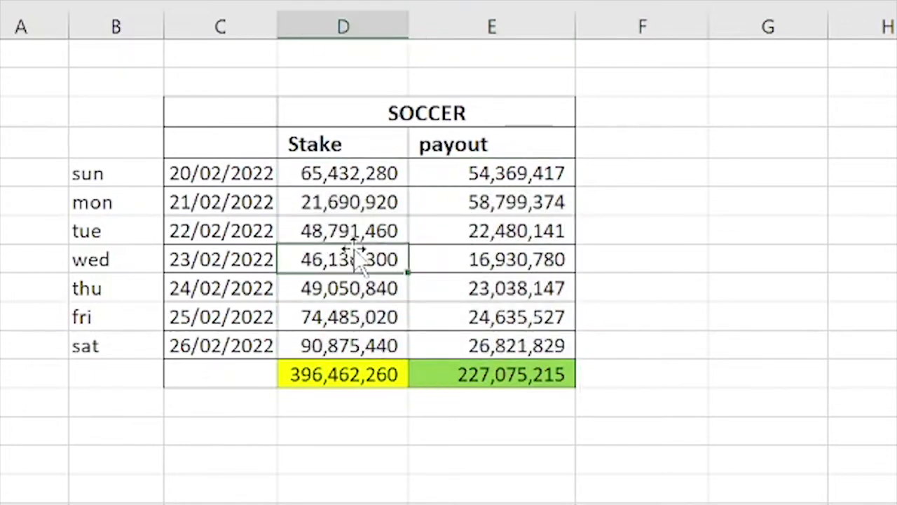
click(426, 261)
click(473, 288)
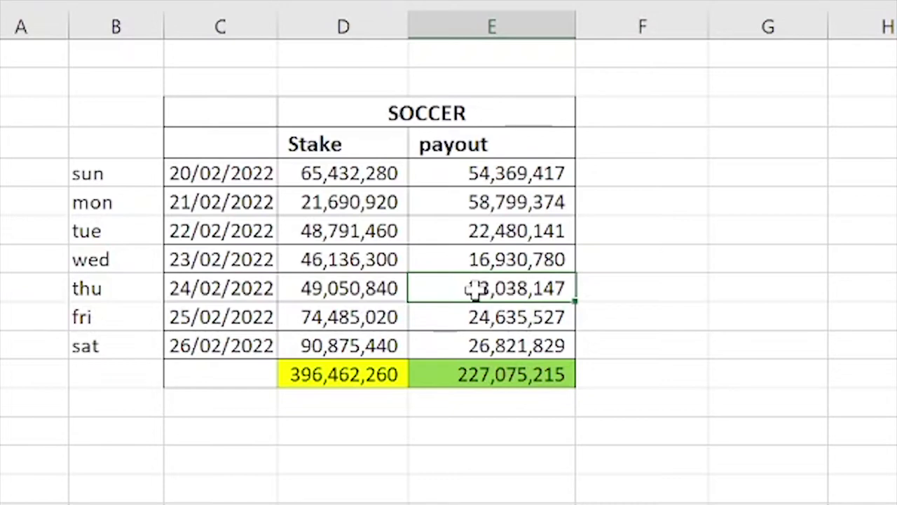
Enter the heading Profit(Loss) in F4, beside the payout heading of the soccer table.
click(634, 145)
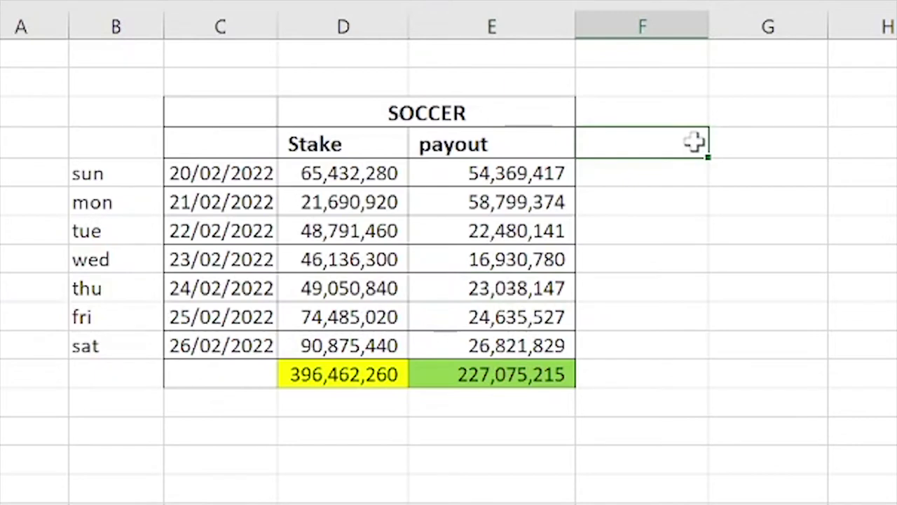
text(Profi)
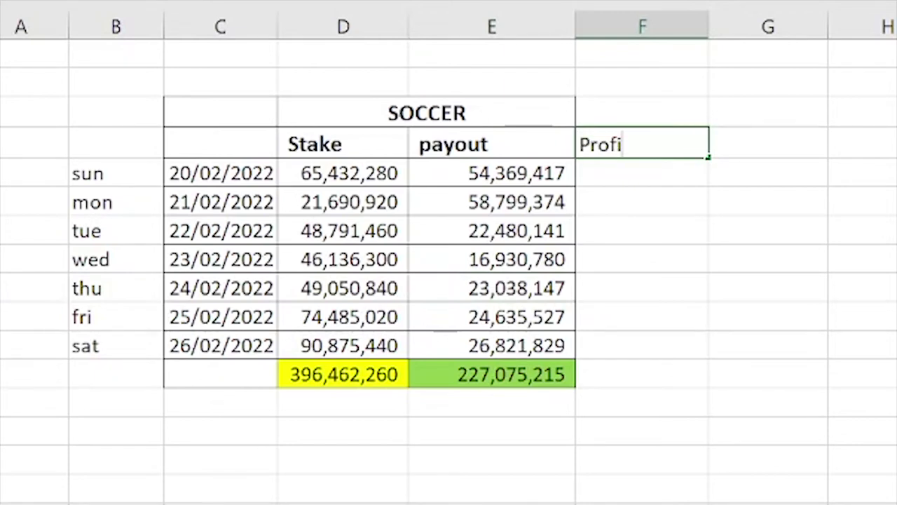
text(t(Loss))
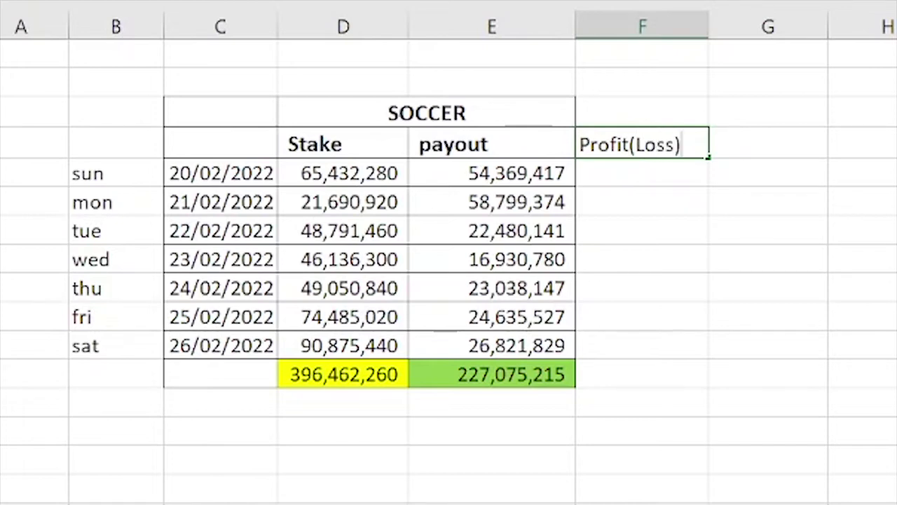
click(654, 169)
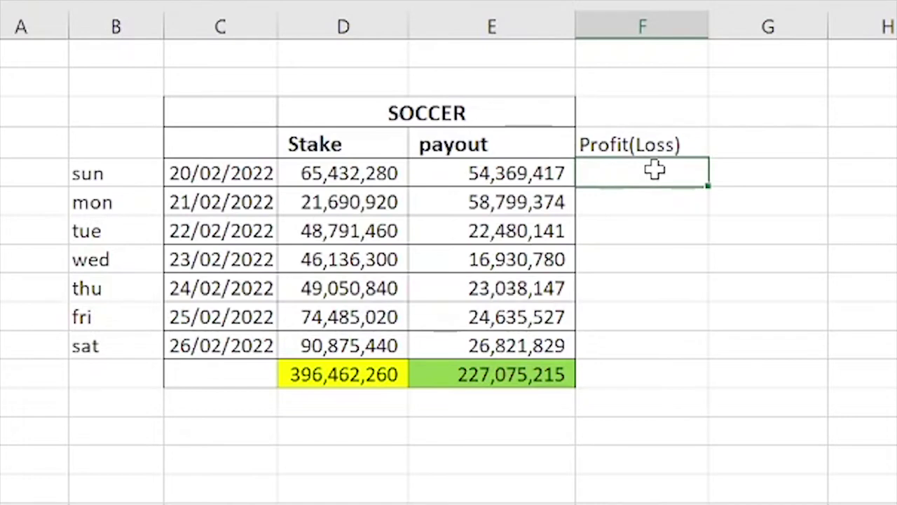
Calculate each day's profit or loss in F5:F11 as stake minus payout, filling =D5-E5 down from F5 through Saturday.
text(=)
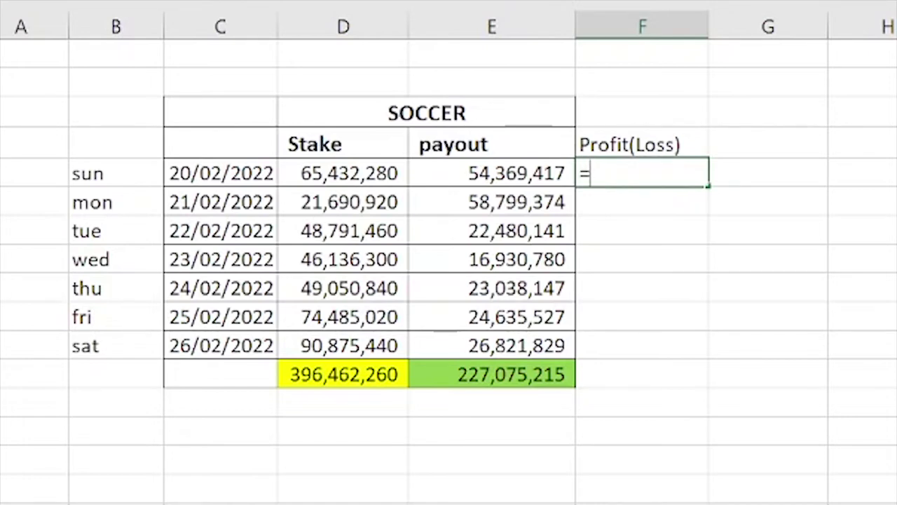
click(358, 175)
text(-)
click(467, 175)
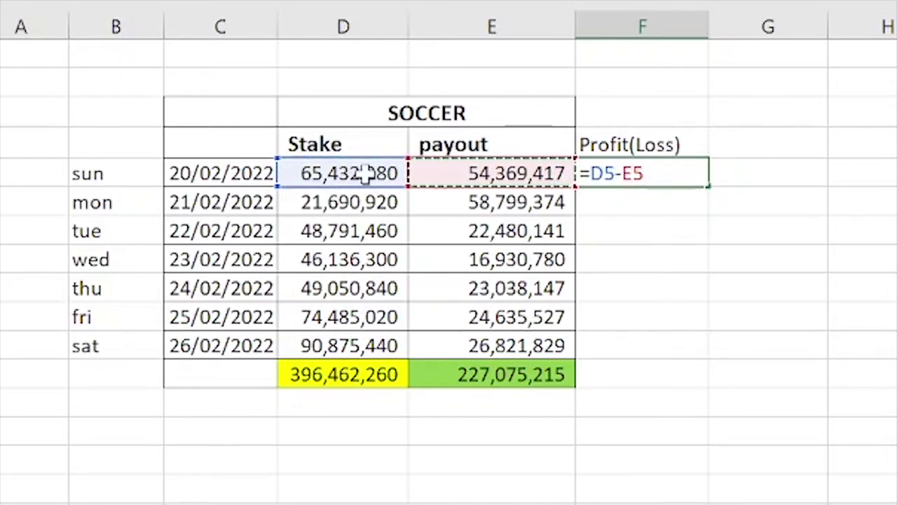
key(Return)
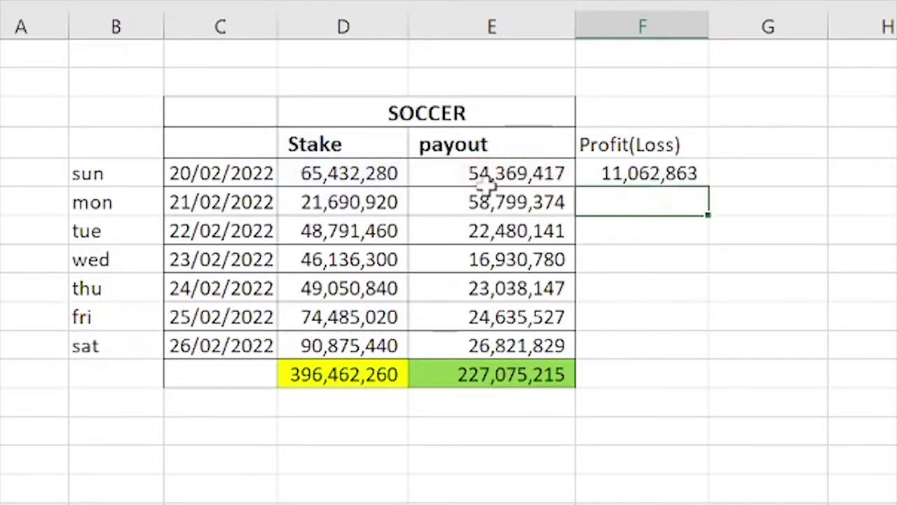
click(655, 175)
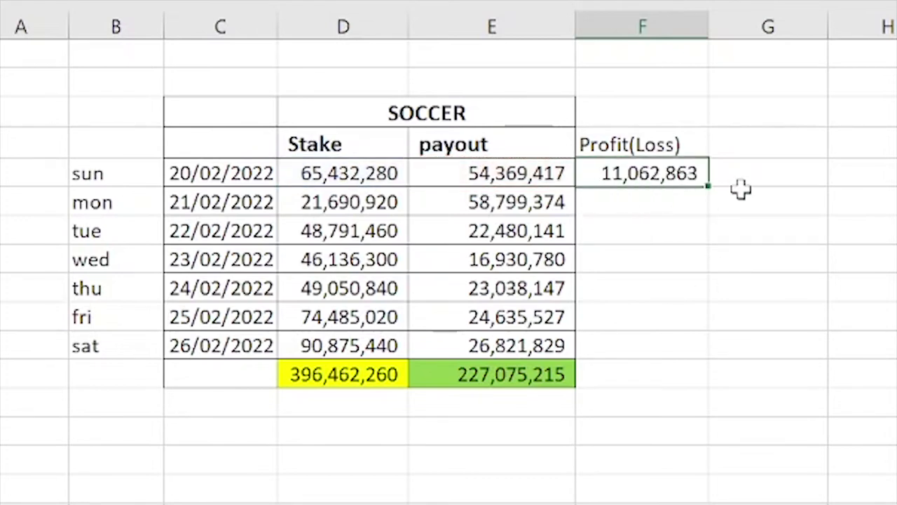
drag(707, 184, 693, 353)
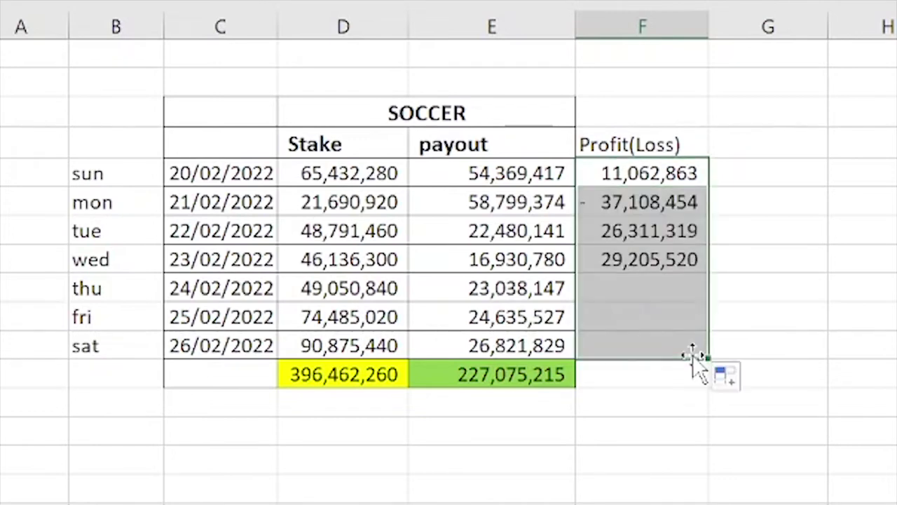
click(745, 256)
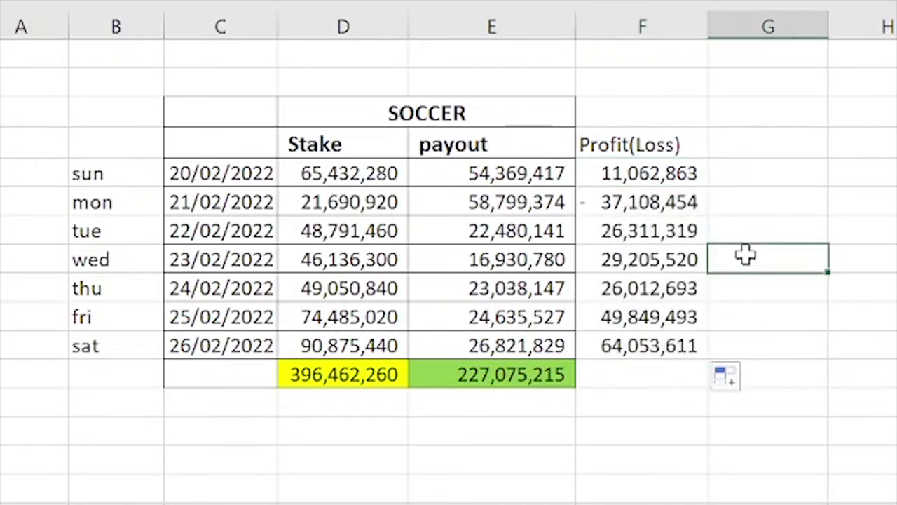
Colour Monday's negative profit figure in F6 red.
click(662, 175)
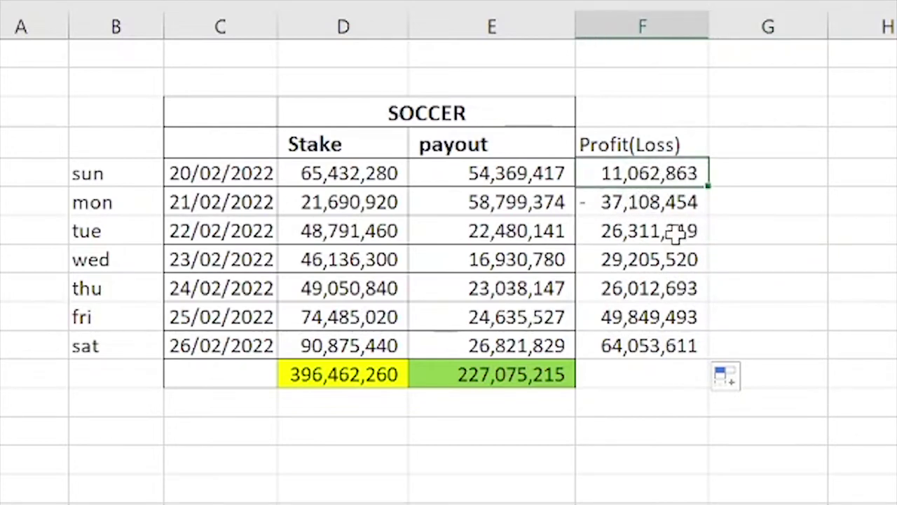
click(628, 237)
click(645, 261)
click(650, 201)
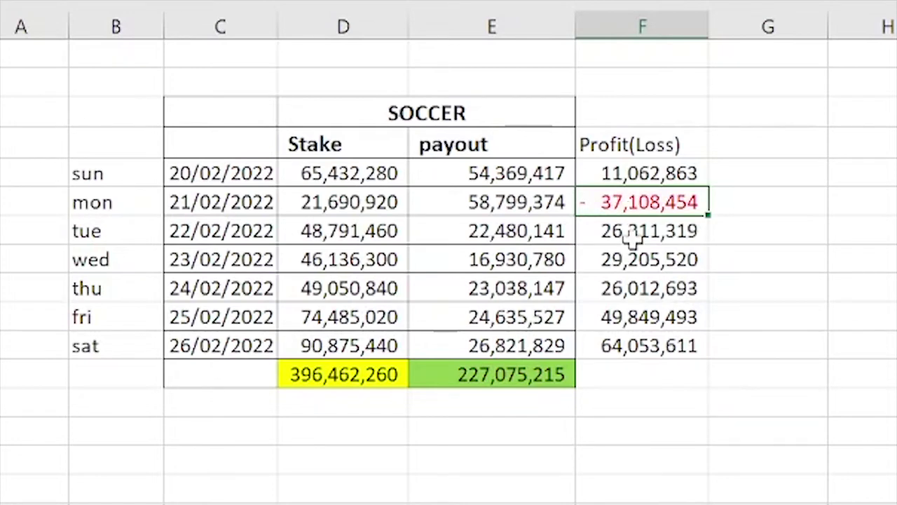
Examine Monday's loss against its stake and payout, and compare it with the other days' profit figures.
click(657, 258)
click(650, 202)
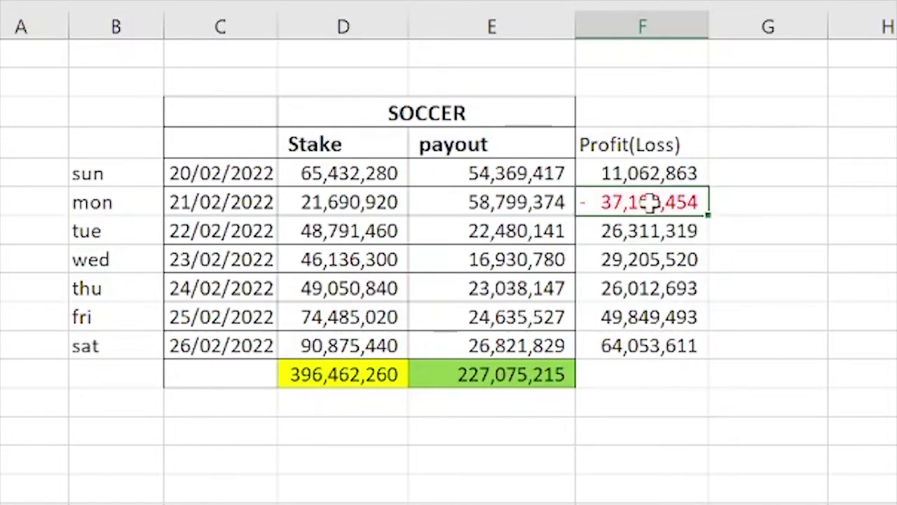
click(365, 201)
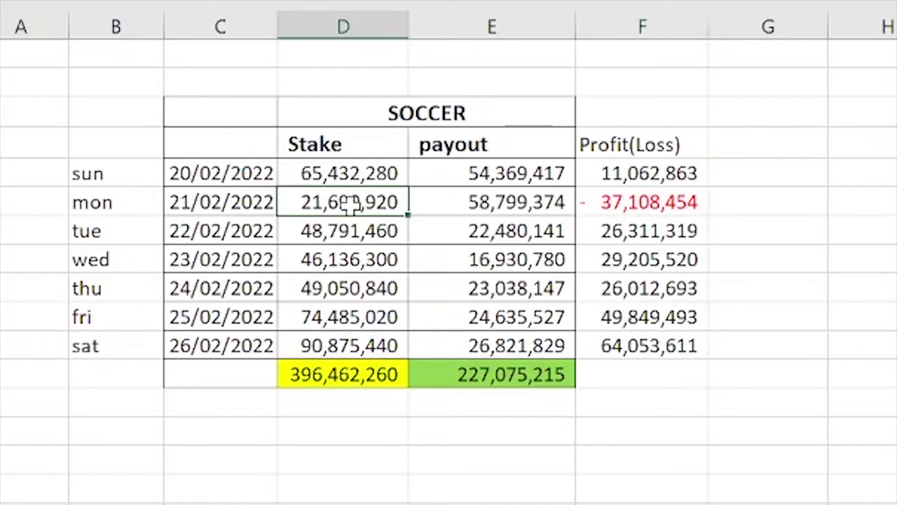
click(513, 202)
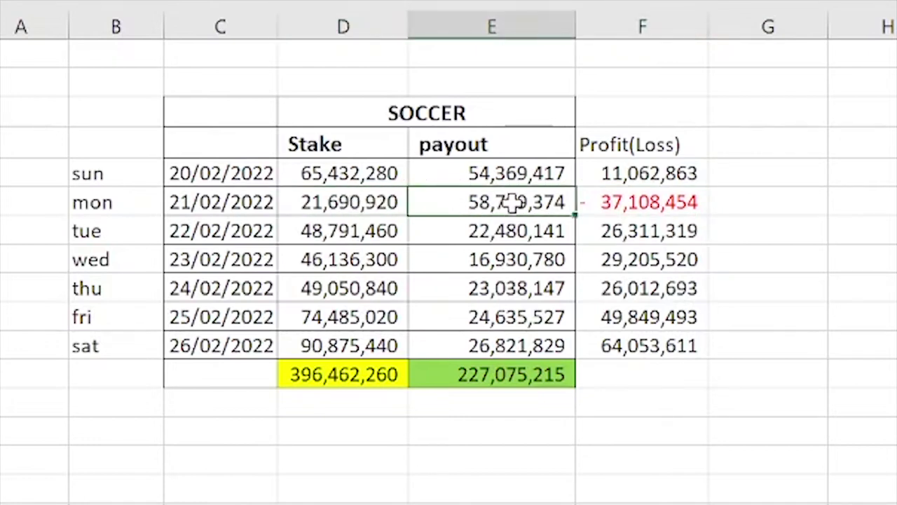
click(646, 209)
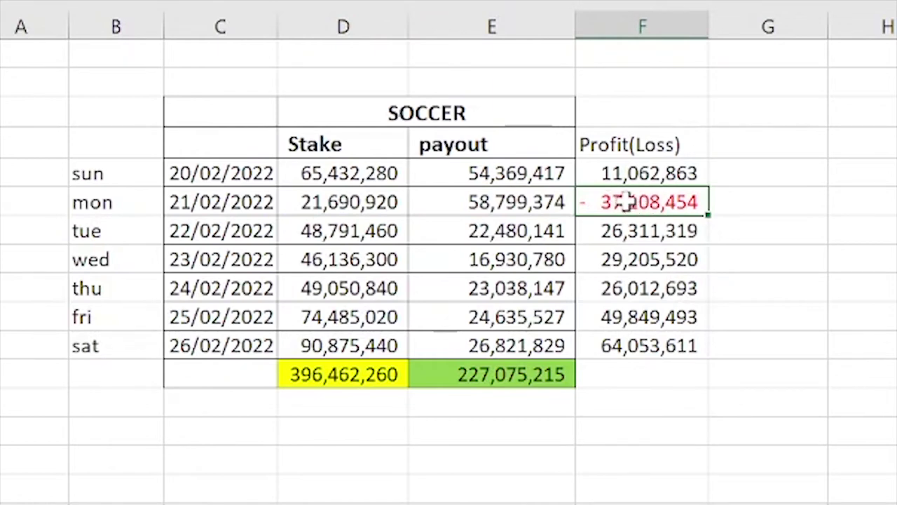
drag(637, 174, 614, 342)
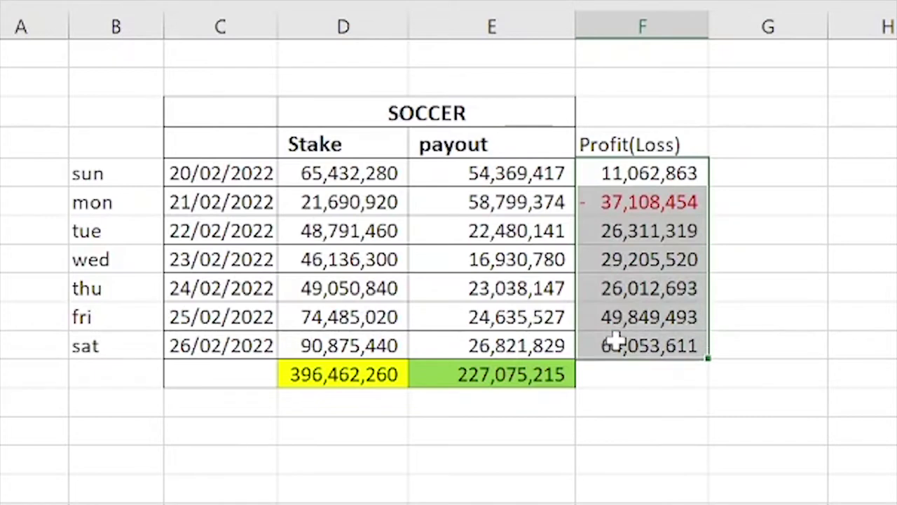
click(636, 173)
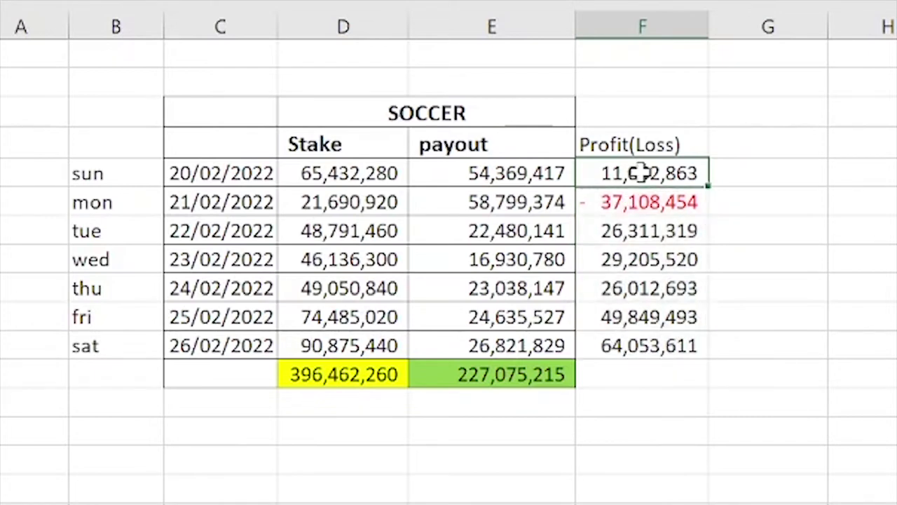
Enter the heading Tax in G4, beside the Profit(Loss) heading.
click(778, 145)
text(Tax)
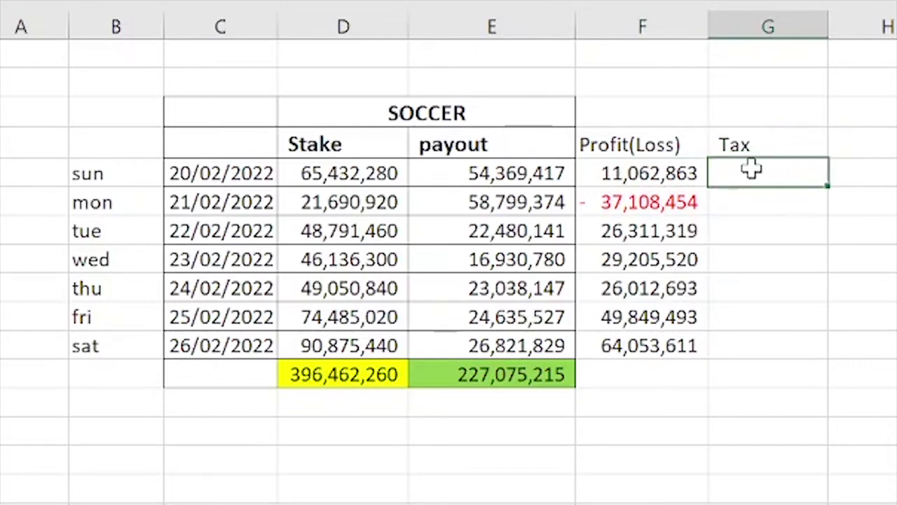
click(666, 177)
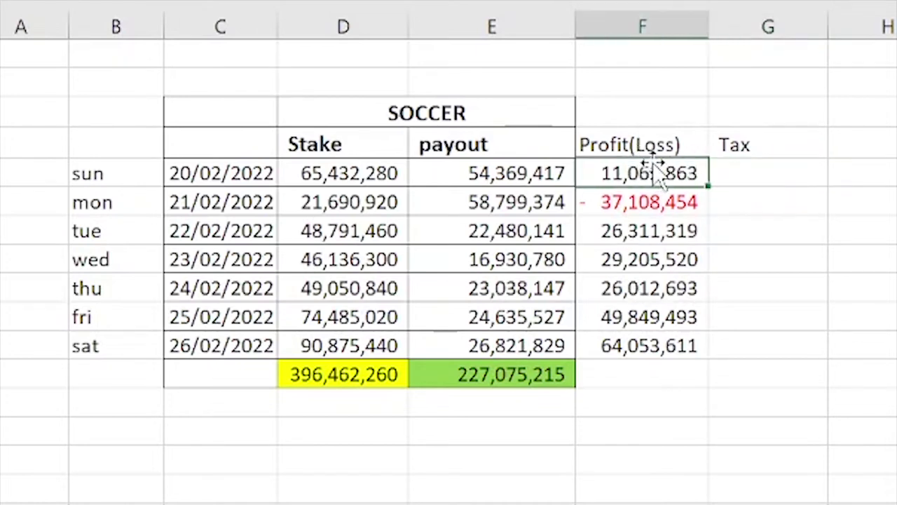
Calculate Sunday's tax in G5 with =IF(F5>0,F5*0.2,0), charging 20% on a profit and nothing on a loss.
click(749, 171)
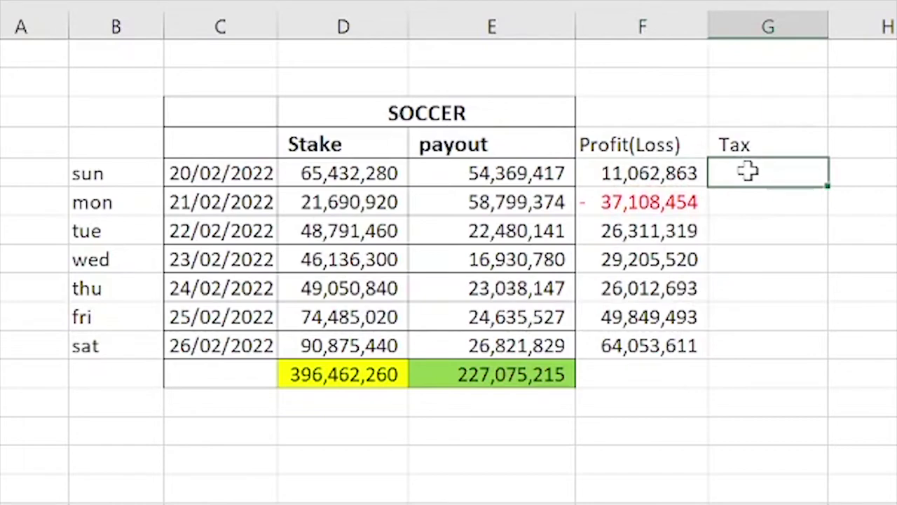
text(=)
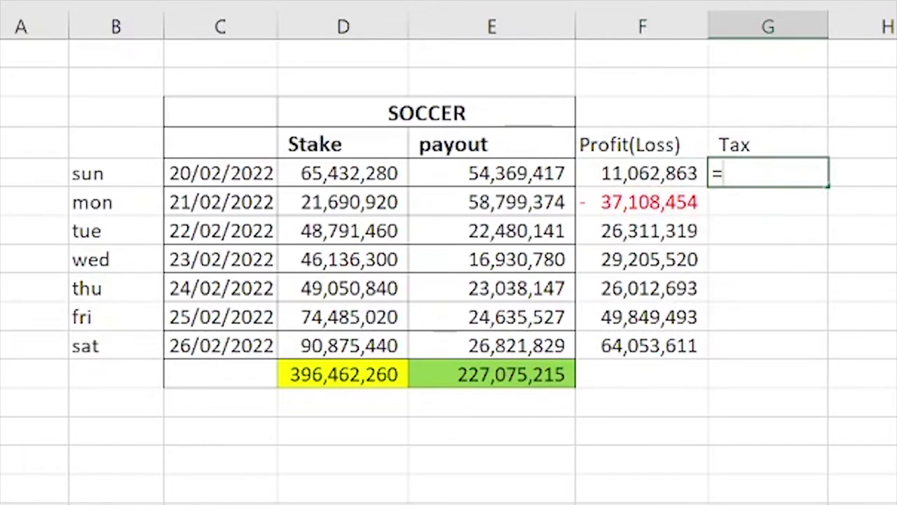
text(if)
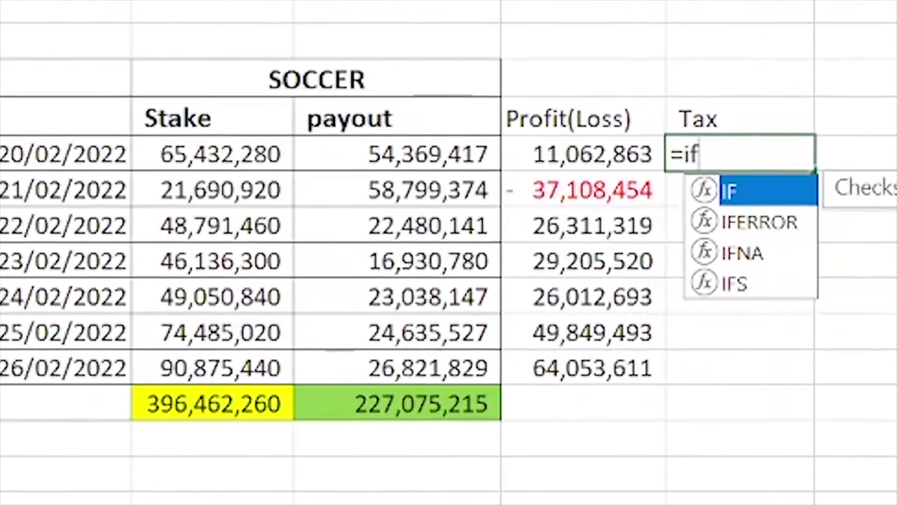
text(()
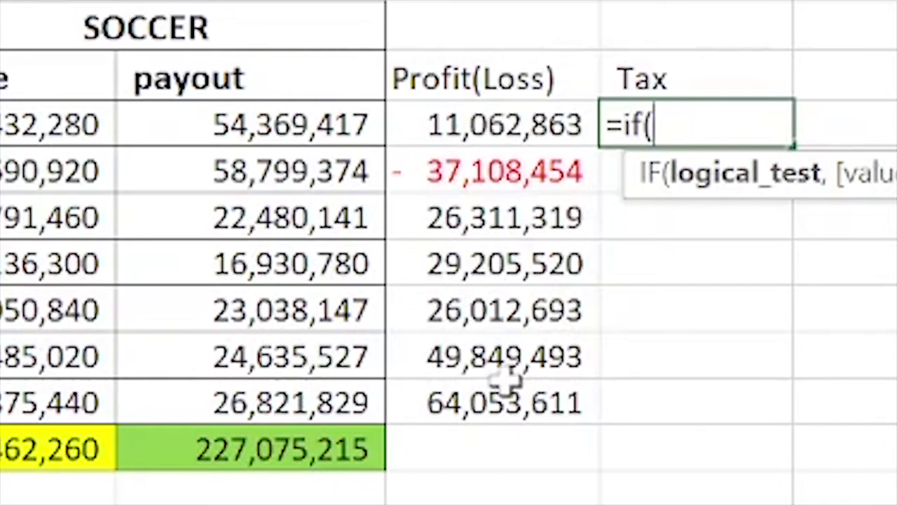
click(481, 128)
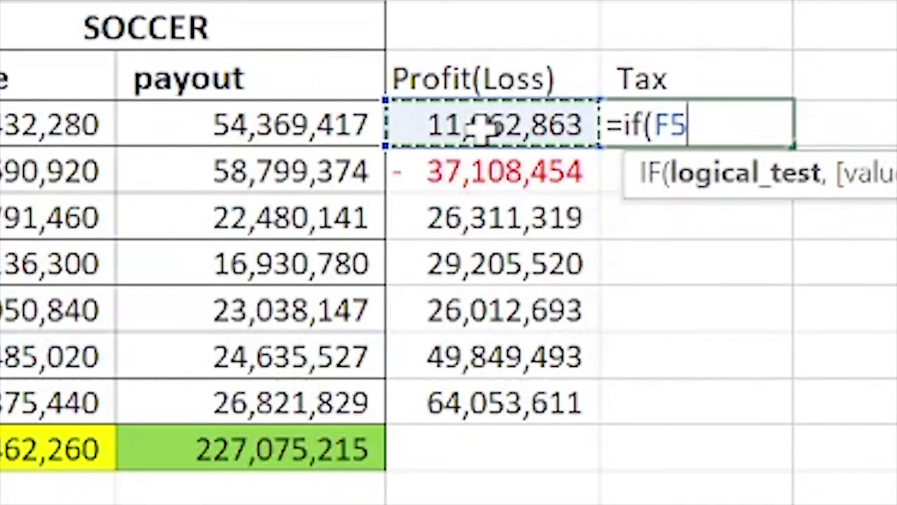
text(>)
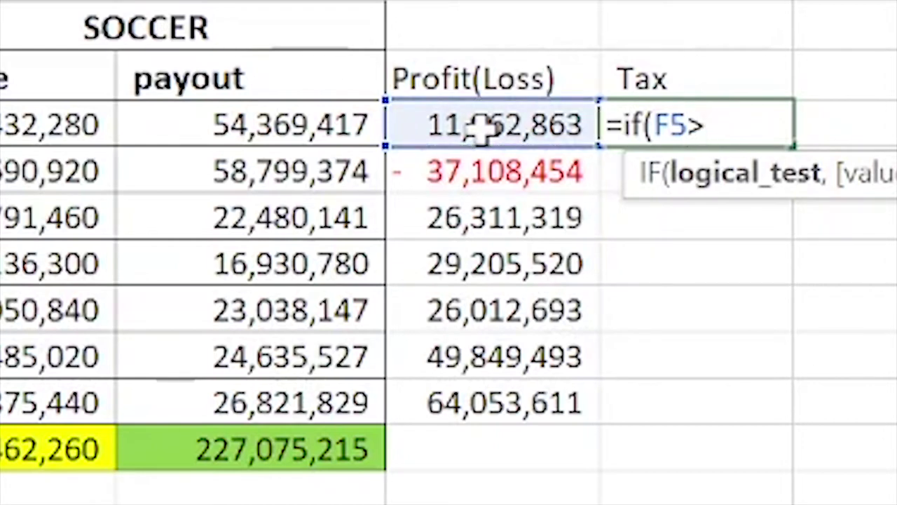
text(0)
text(,)
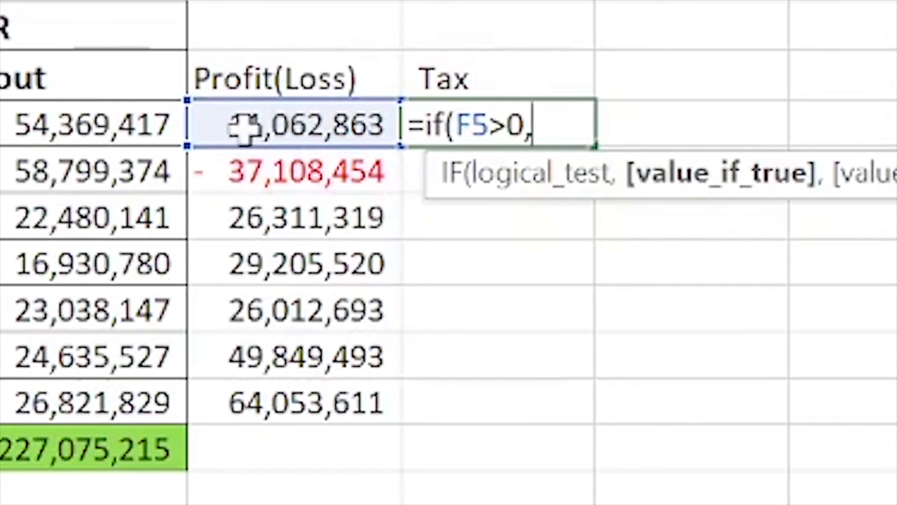
click(280, 123)
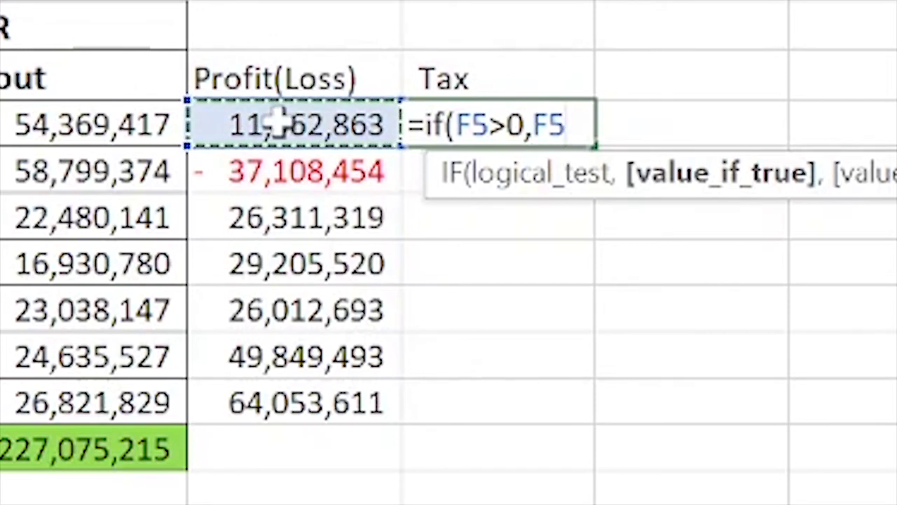
text(*0)
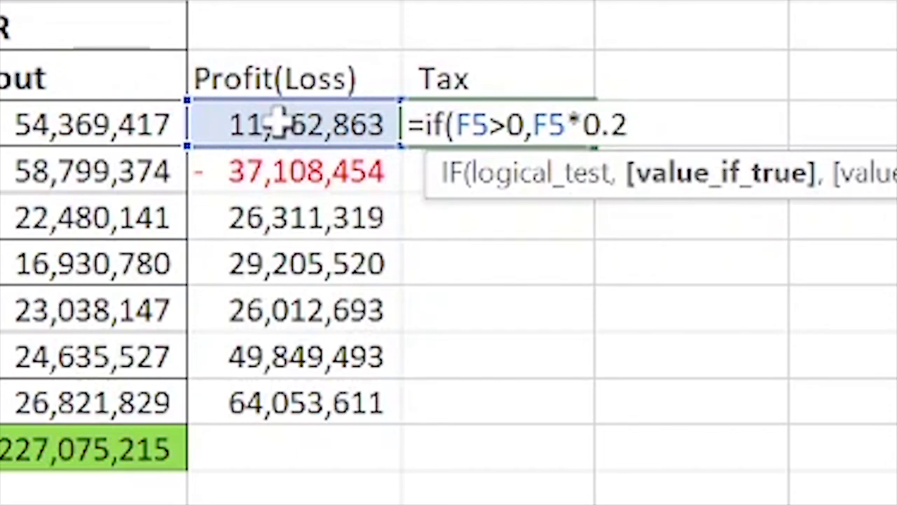
text(.2,)
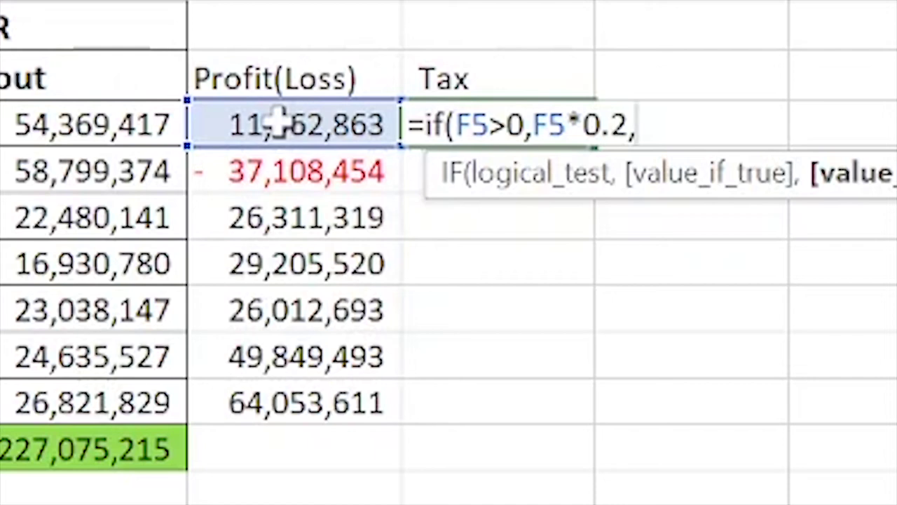
text(0)
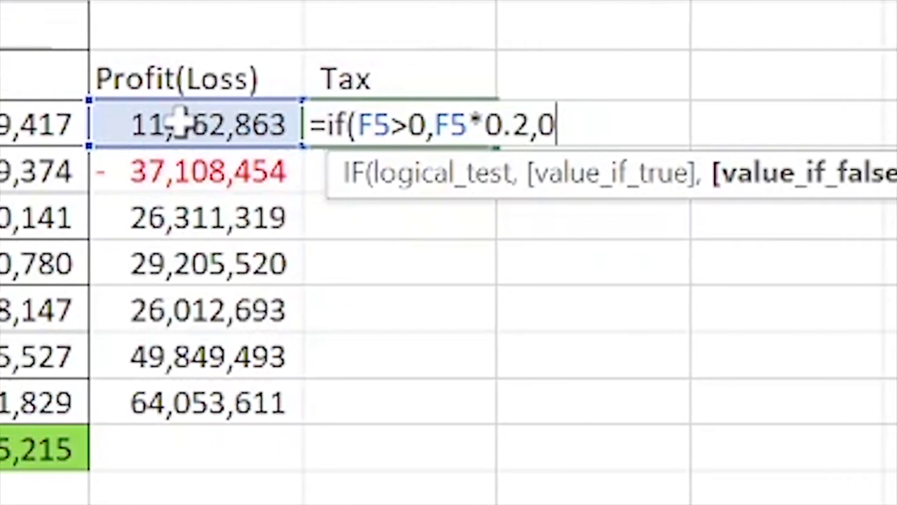
text())
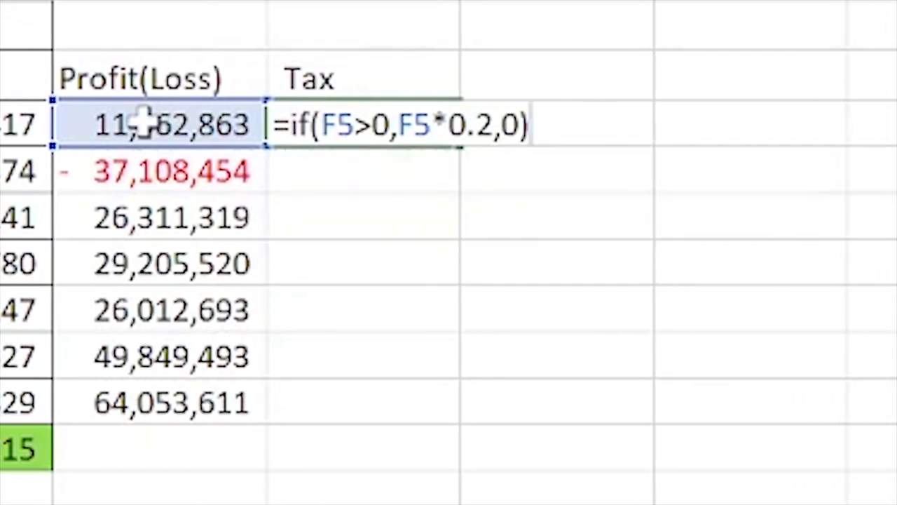
key(Return)
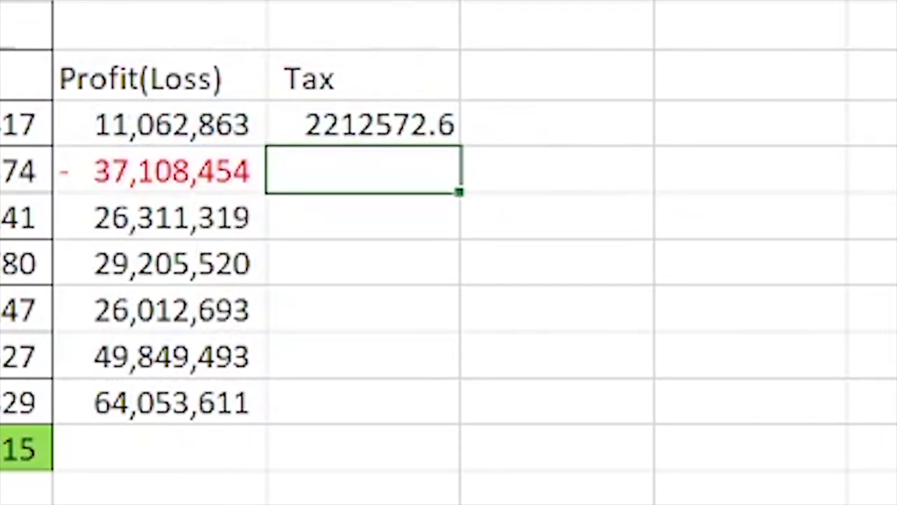
Format the figures in the Tax column G with thousands separators and no decimal places.
key(ctrl+space)
key(ctrl+shift+1)
click(398, 244)
click(381, 124)
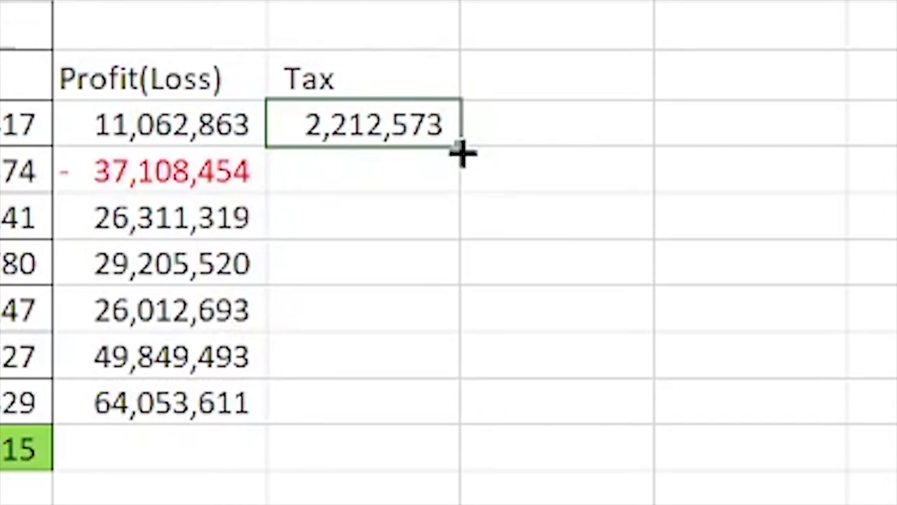
Fill the tax formula down the Tax column through 26/02/2022 and compare the tax with each day's profit or loss.
drag(458, 152, 420, 419)
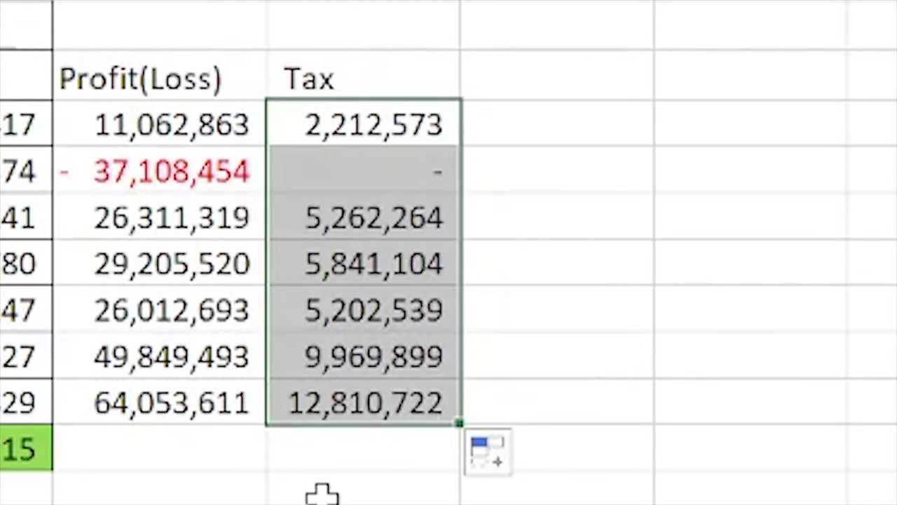
click(345, 366)
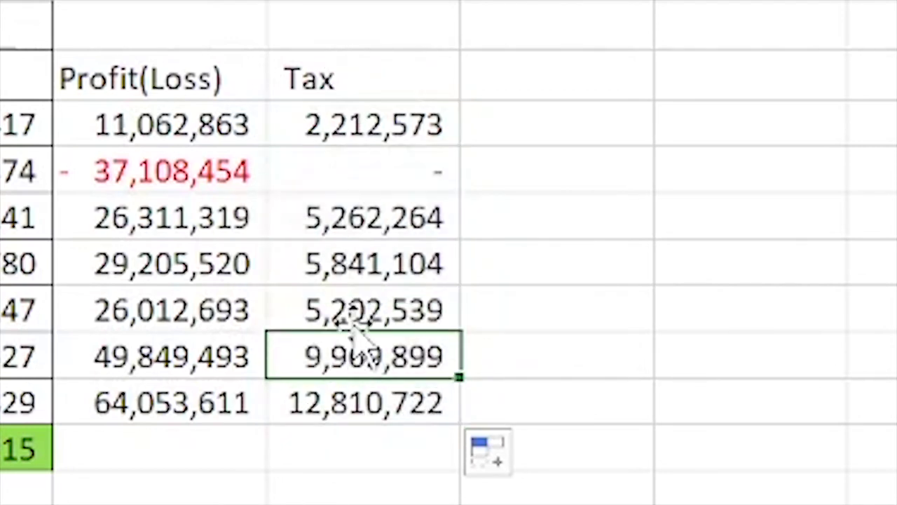
click(156, 126)
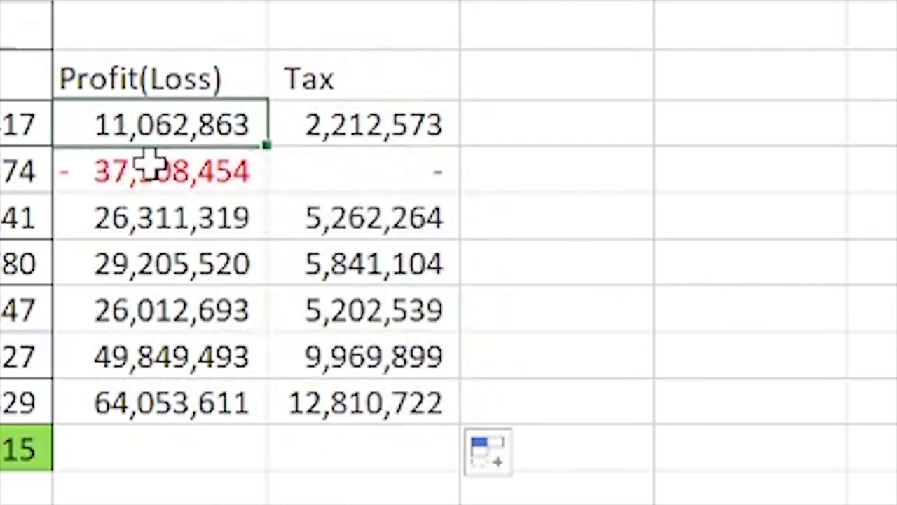
drag(149, 216, 140, 394)
drag(381, 216, 372, 399)
click(374, 124)
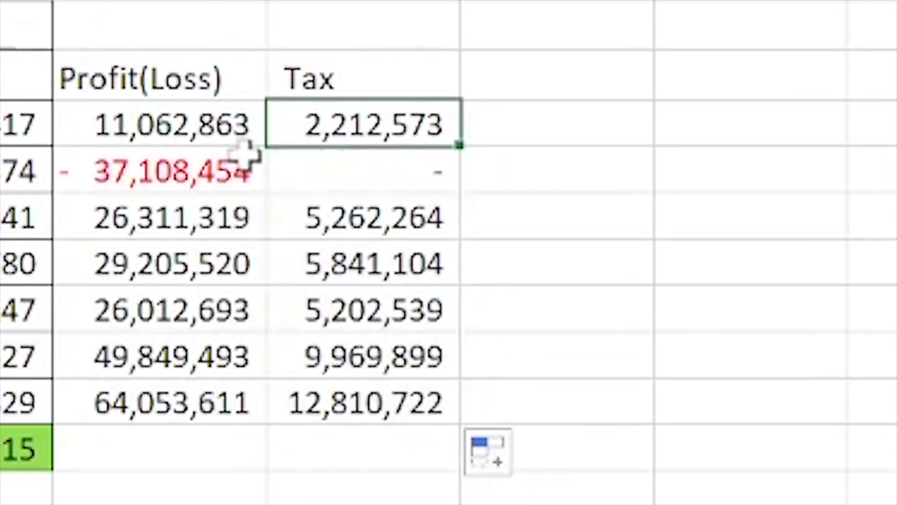
click(159, 178)
click(390, 180)
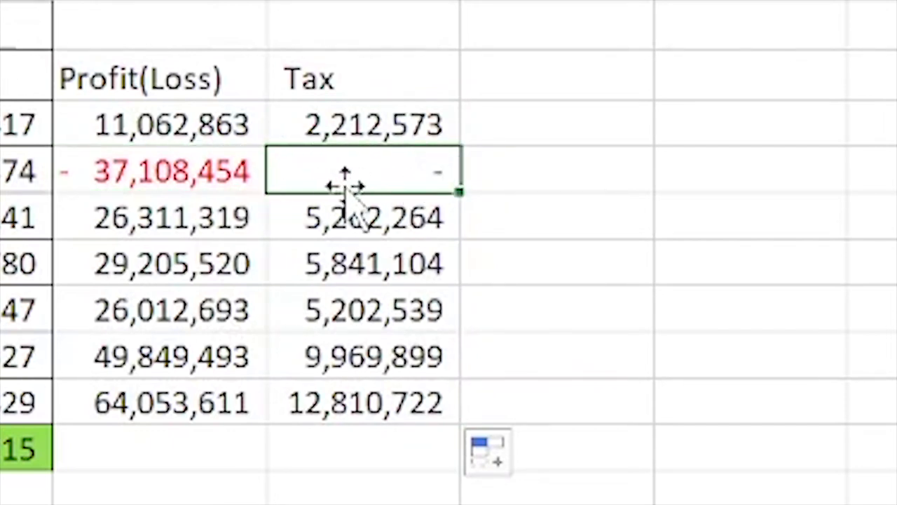
Apply all borders to the Profit(Loss) and Tax columns, including their headers, down to the 26/02/2022 row.
drag(120, 30, 296, 401)
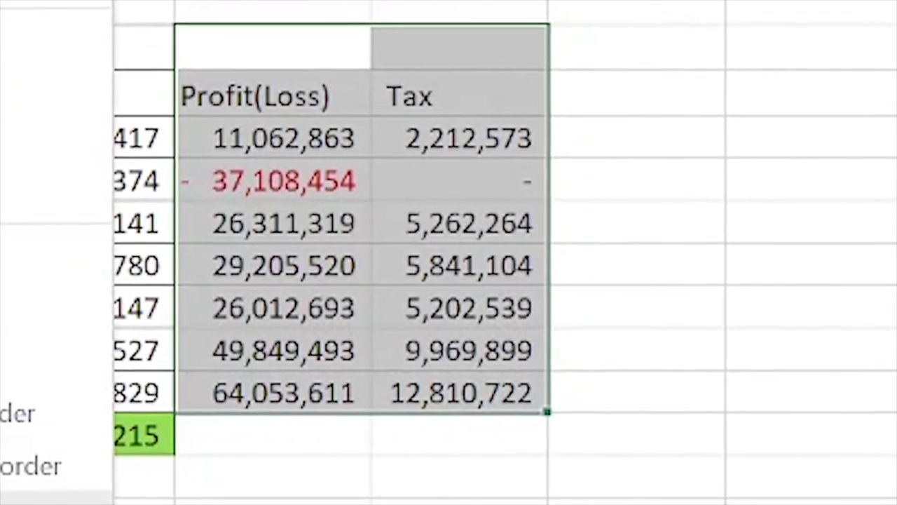
click(42, 105)
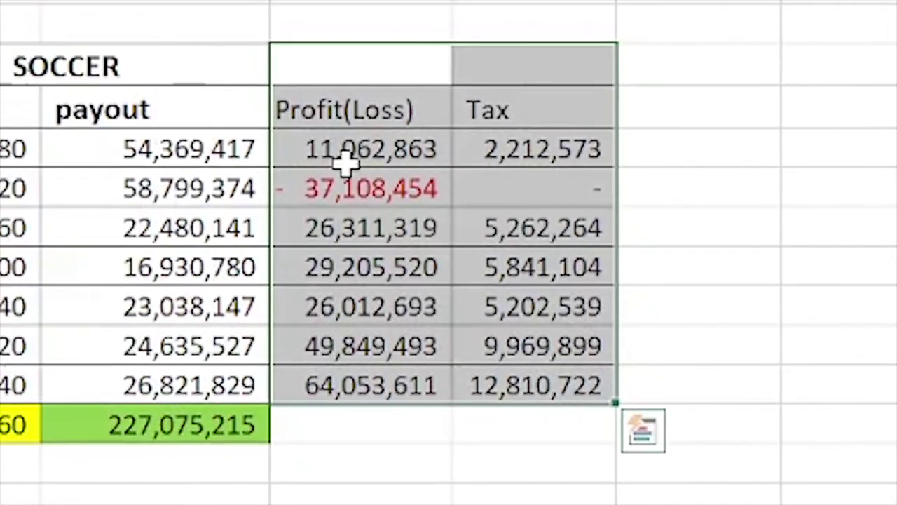
click(336, 151)
click(586, 203)
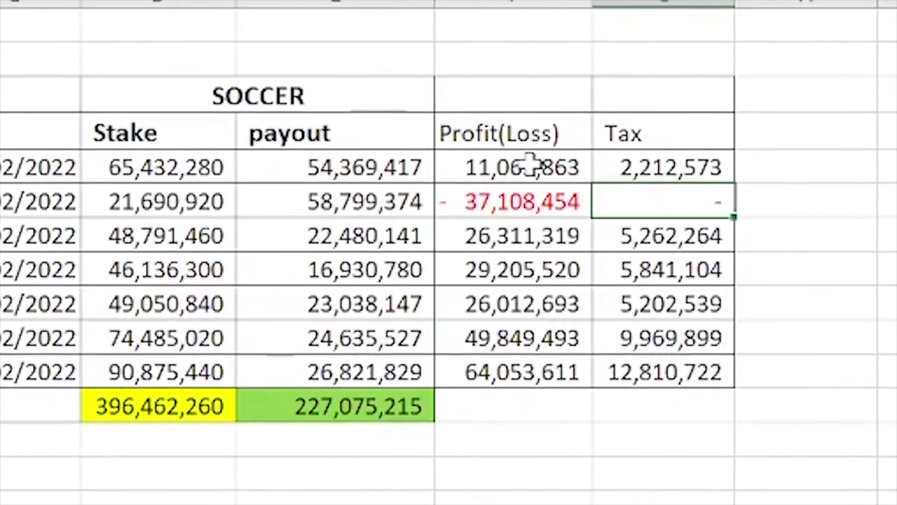
Examine how the tax corresponds to the profit on 20/02/2022 and to the loss on 21/02/2022.
click(515, 154)
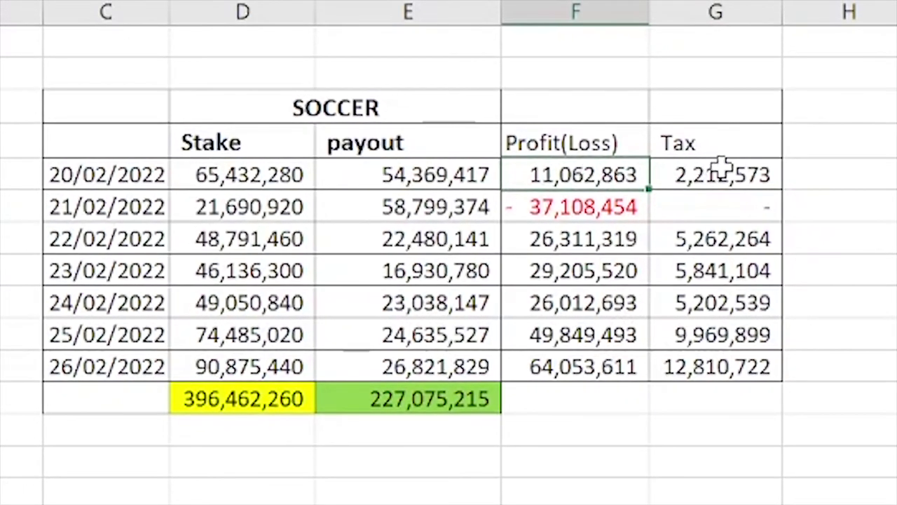
drag(574, 183, 597, 170)
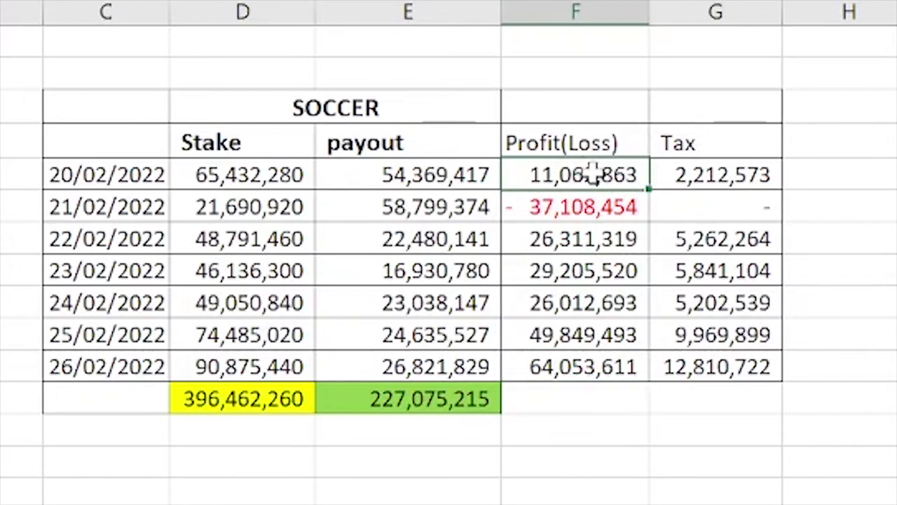
click(722, 175)
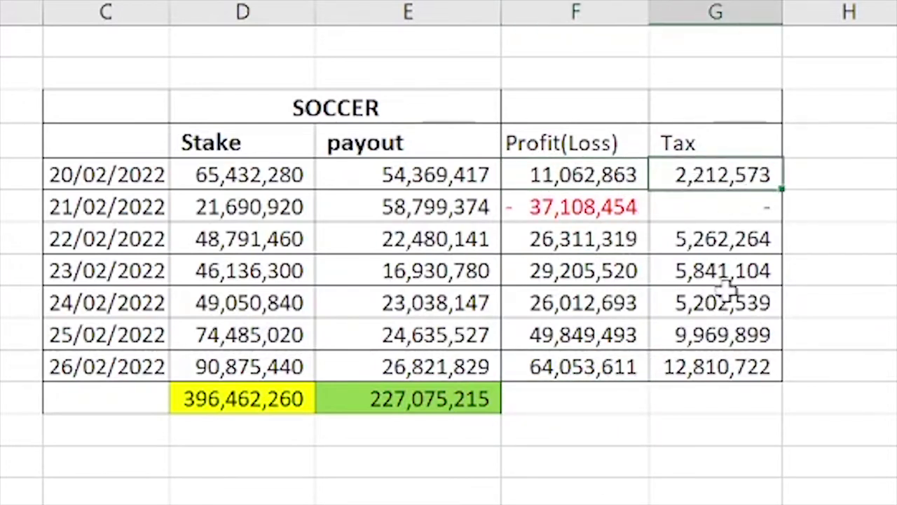
click(673, 206)
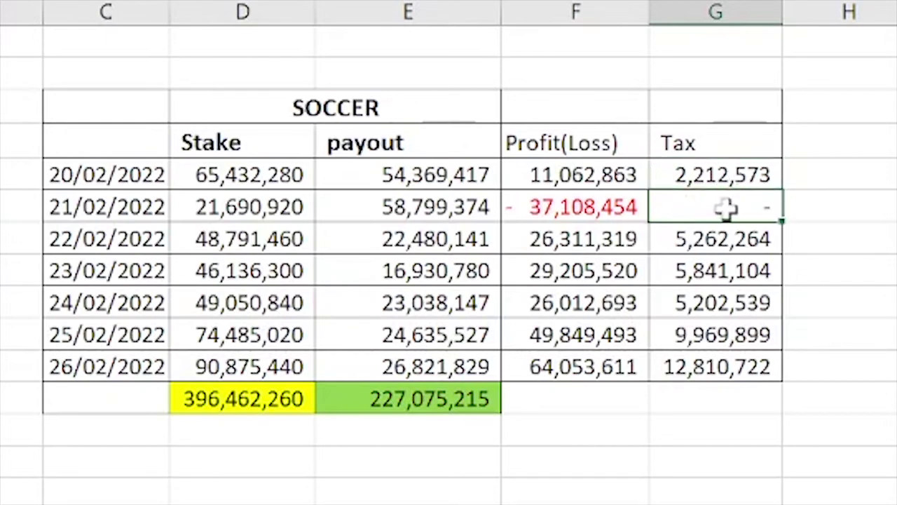
click(580, 212)
click(687, 214)
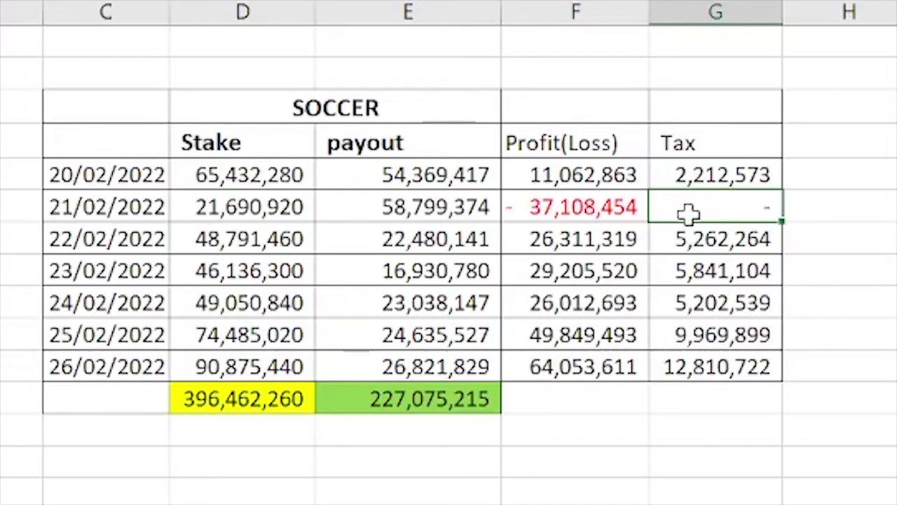
click(705, 235)
click(745, 175)
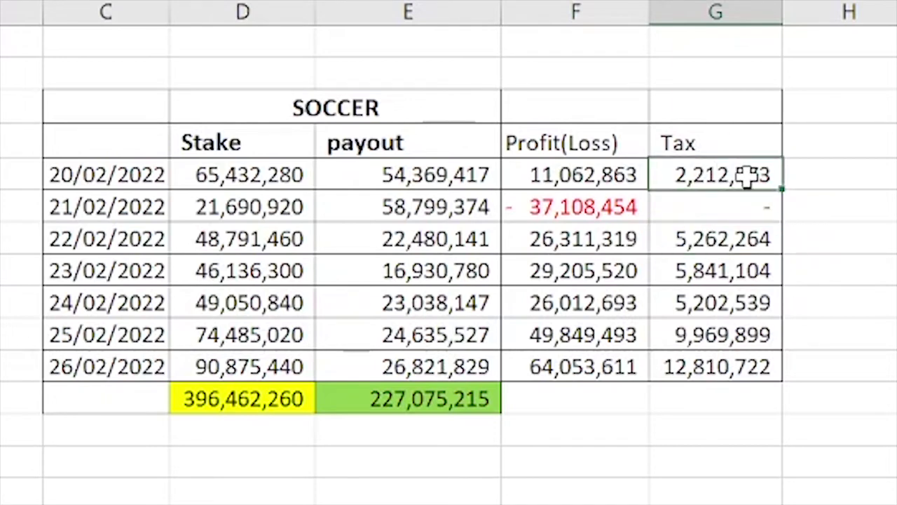
Total the Tax column with AutoSum and highlight the total cell with a green fill and red font.
drag(720, 168, 691, 367)
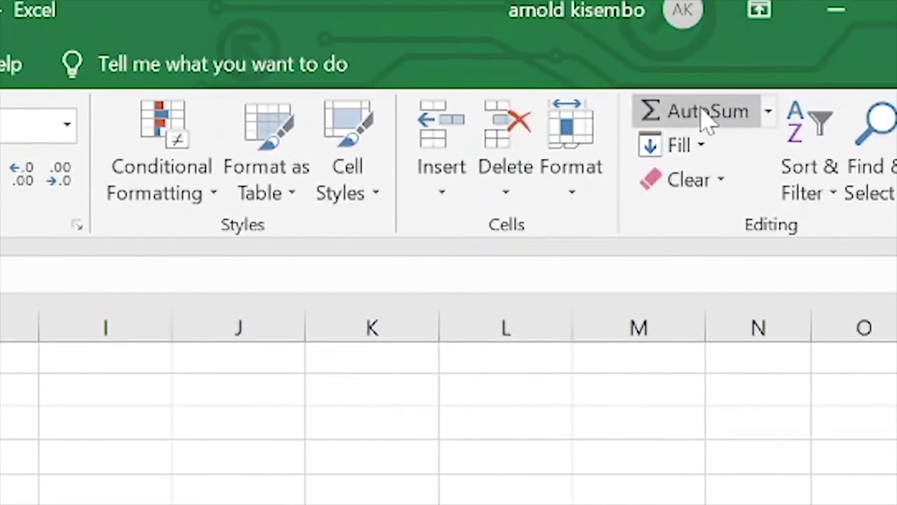
click(697, 120)
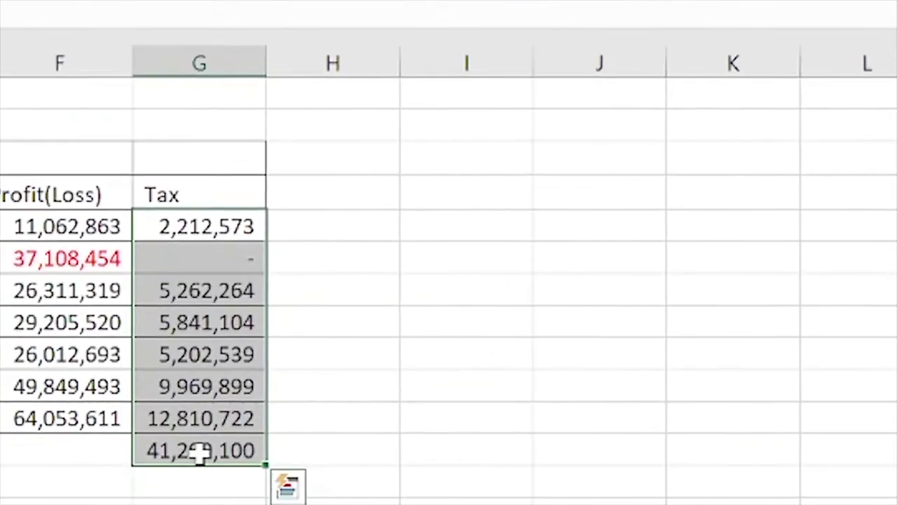
click(200, 452)
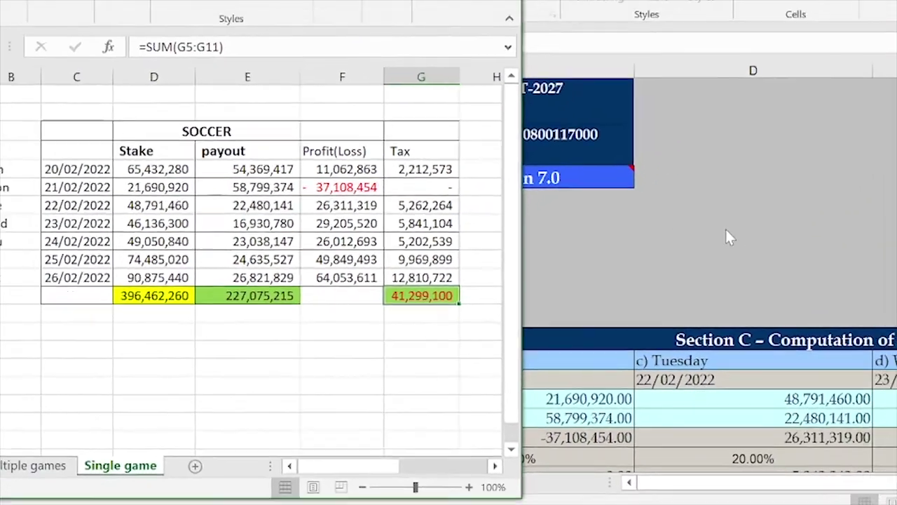
Compare the Tax column total with the total gaming tax payable in Section D of the GPBT_Return_Weekly workbook.
click(727, 237)
scroll(466, 278, down, 5)
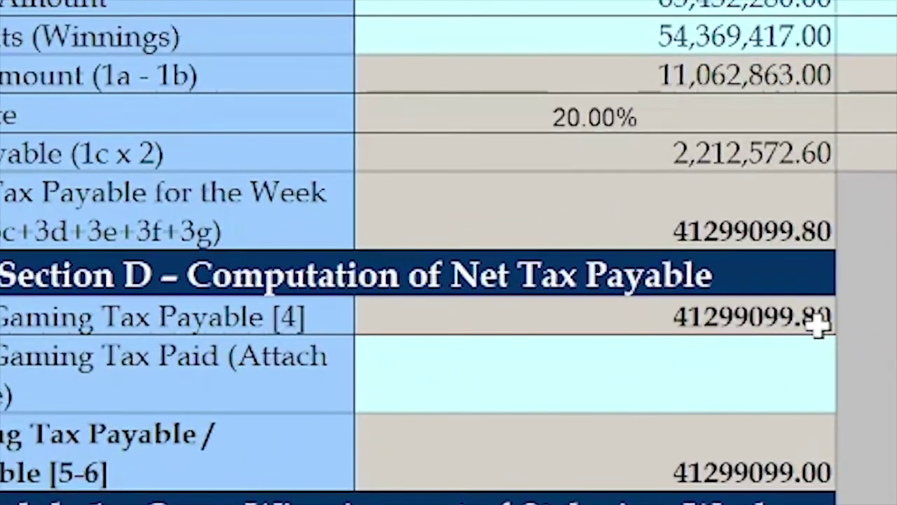
scroll(370, 252, up, 1)
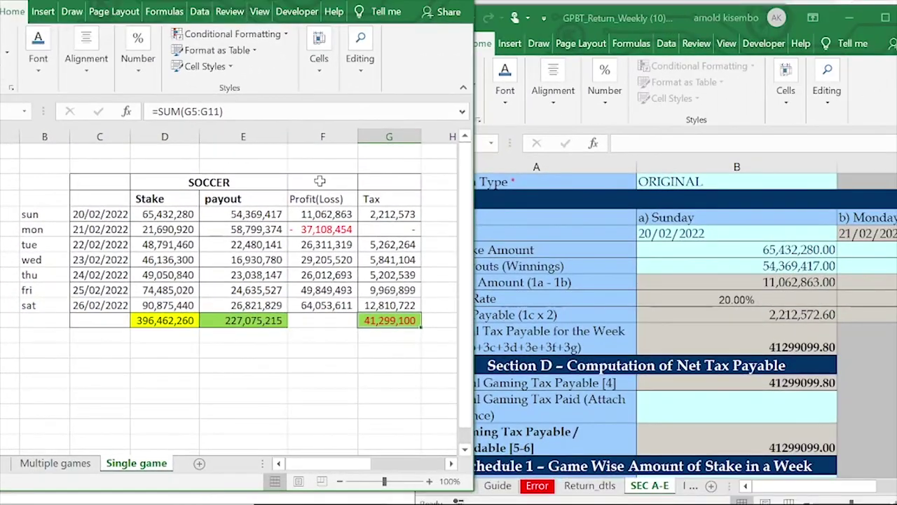
drag(319, 153, 343, 302)
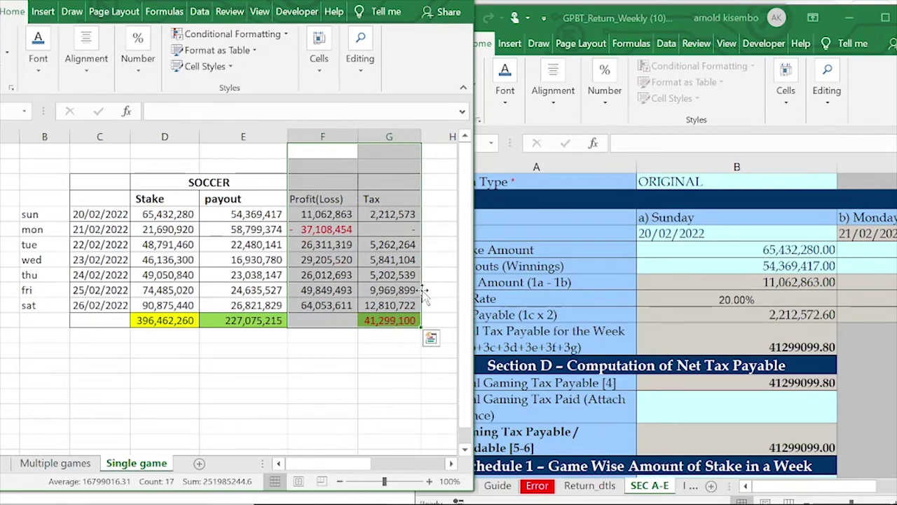
click(395, 245)
drag(316, 186, 401, 343)
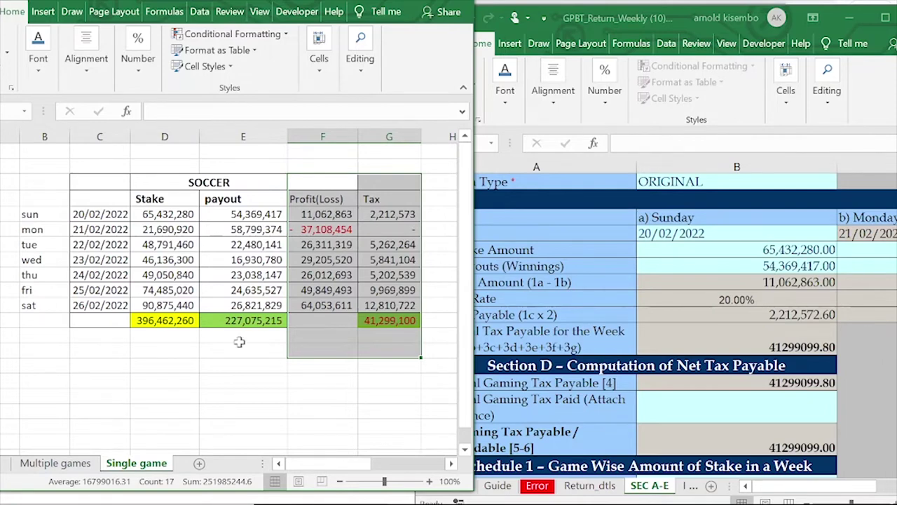
click(338, 339)
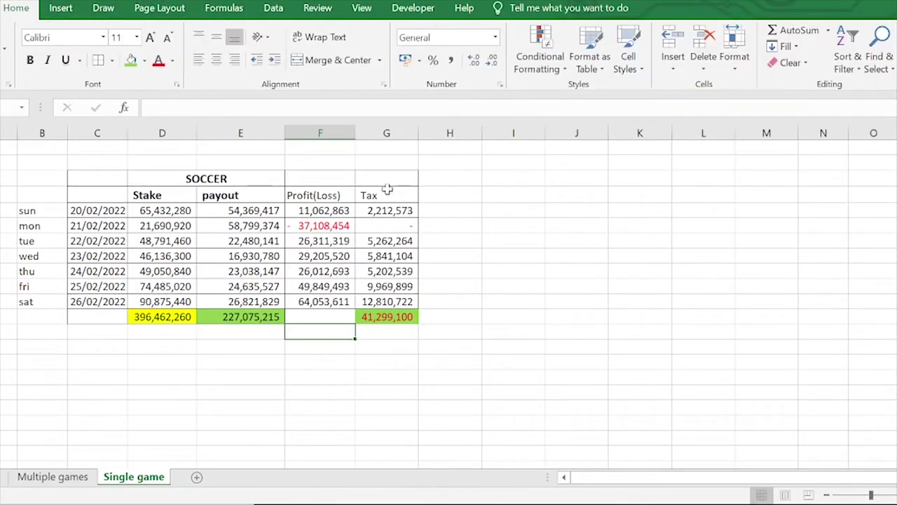
Switch to the Multiple games sheet and examine the Slots, Betting, Online and Casino tables.
drag(468, 174, 24, 355)
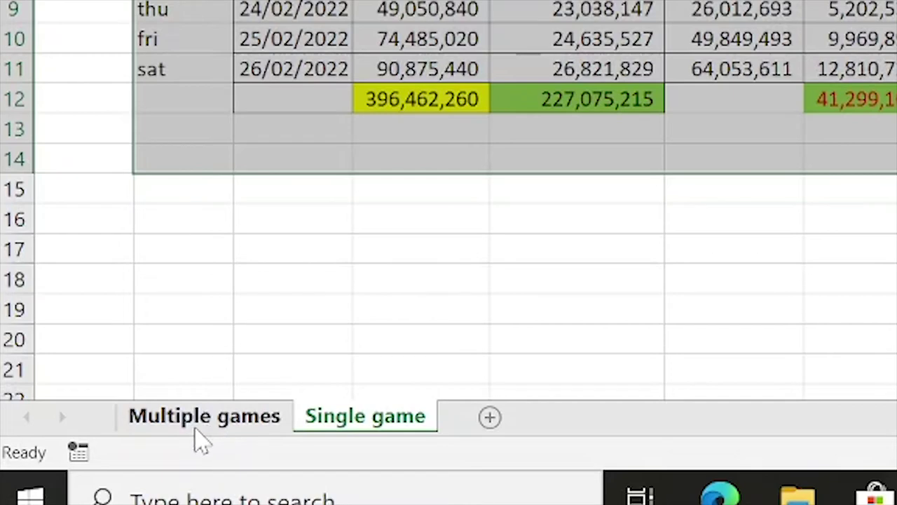
click(195, 424)
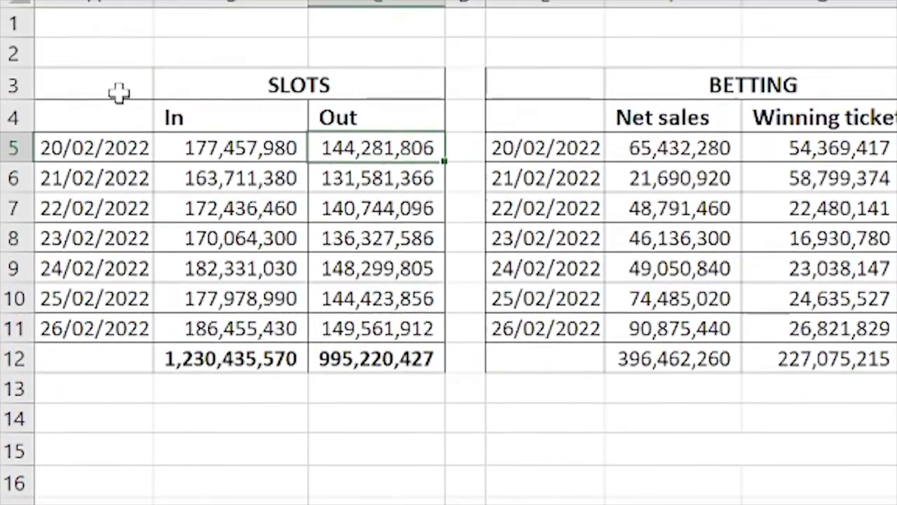
click(122, 103)
key(ctrl+a)
drag(537, 101, 496, 366)
drag(757, 100, 785, 435)
drag(894, 109, 831, 423)
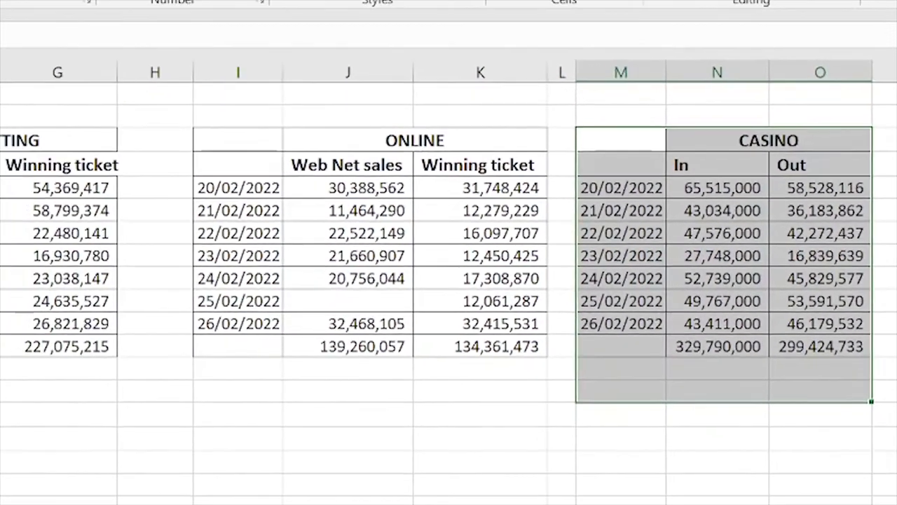
click(217, 227)
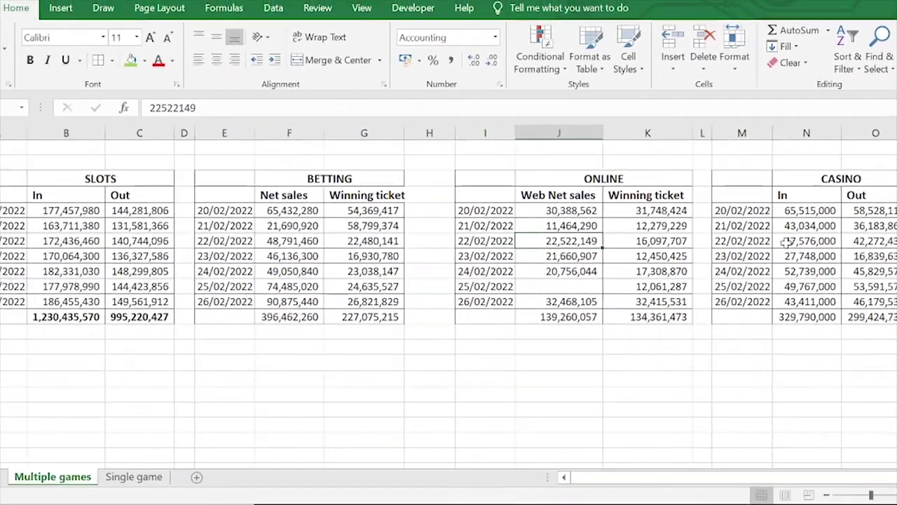
click(764, 239)
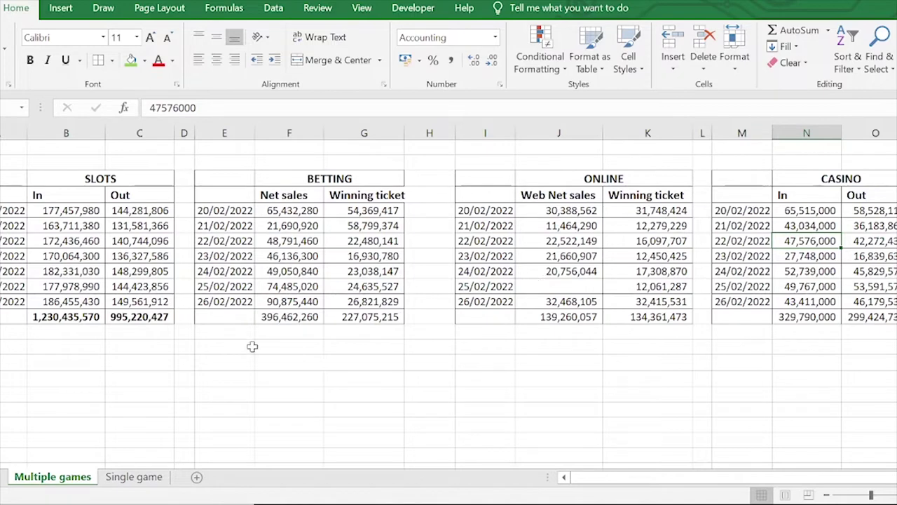
Go back to the Single game sheet and review the Soccer stake and payout table for comparison.
click(130, 477)
click(280, 373)
drag(97, 176, 399, 315)
click(490, 226)
drag(98, 181, 241, 321)
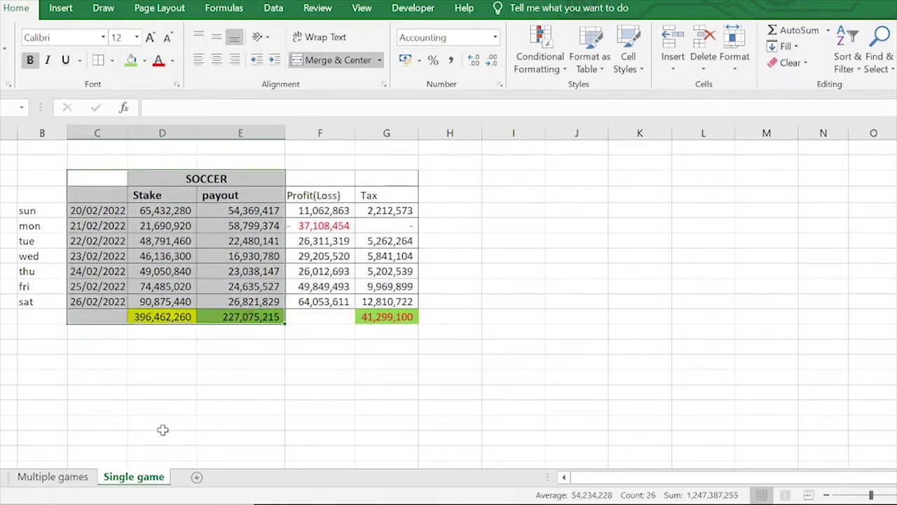
Return to the Multiple games sheet and review each game's daily figures alongside the Consolidation table.
click(42, 477)
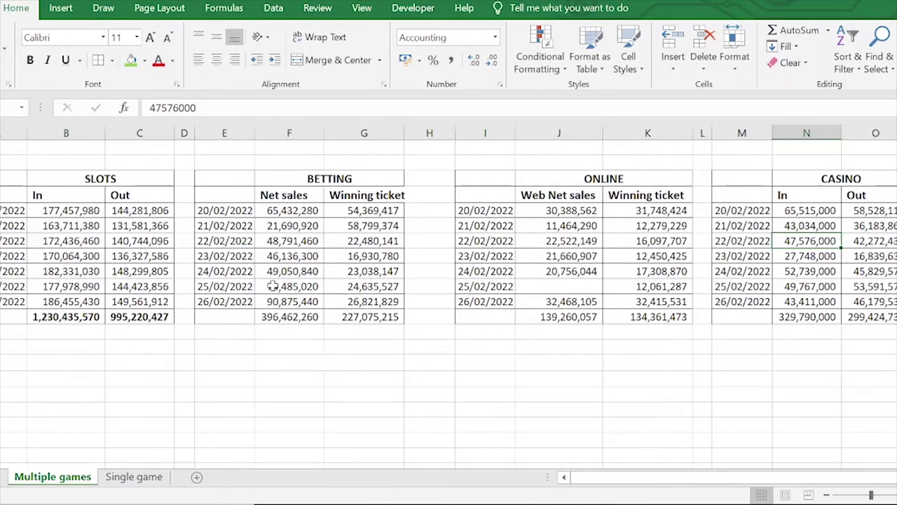
click(304, 365)
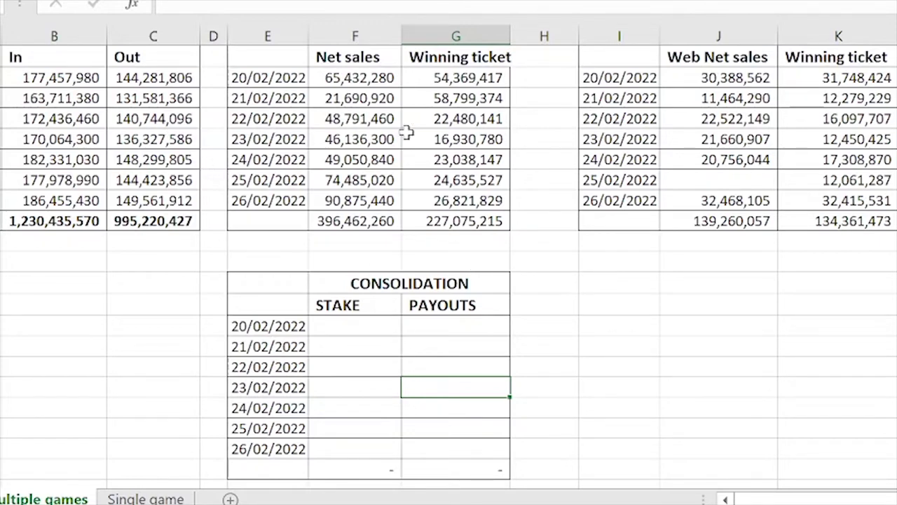
click(105, 139)
click(390, 121)
click(735, 159)
key(Right)
key(Right)
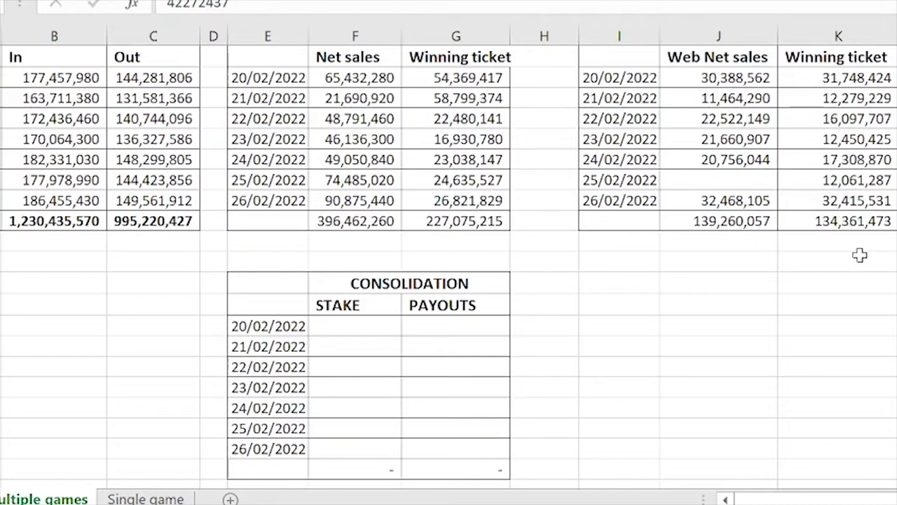
Examine the 20/02/2022 row of the Consolidation table and the matching stake figures in the Slots, Betting and Casino tables.
click(241, 327)
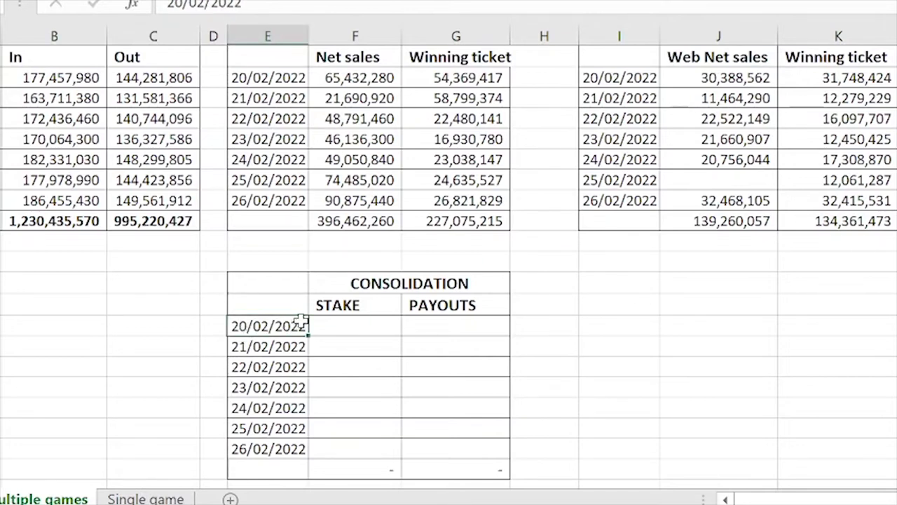
click(343, 325)
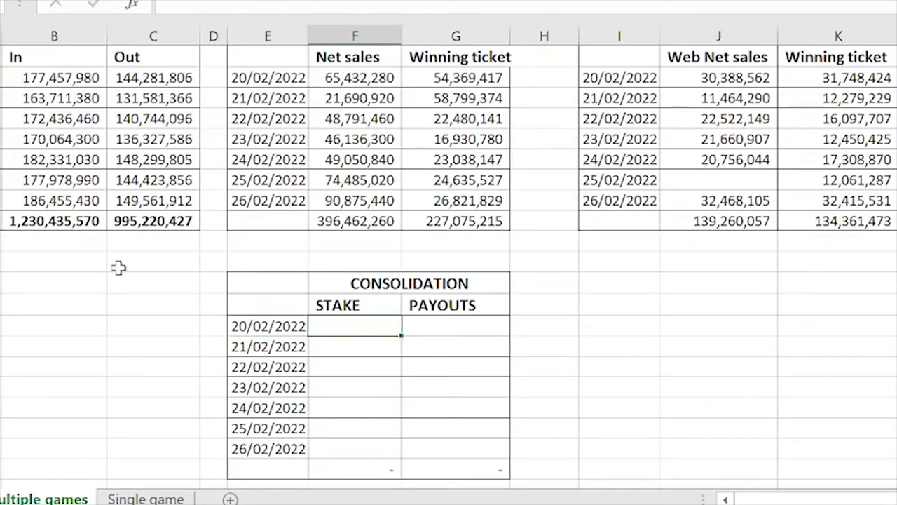
click(2, 78)
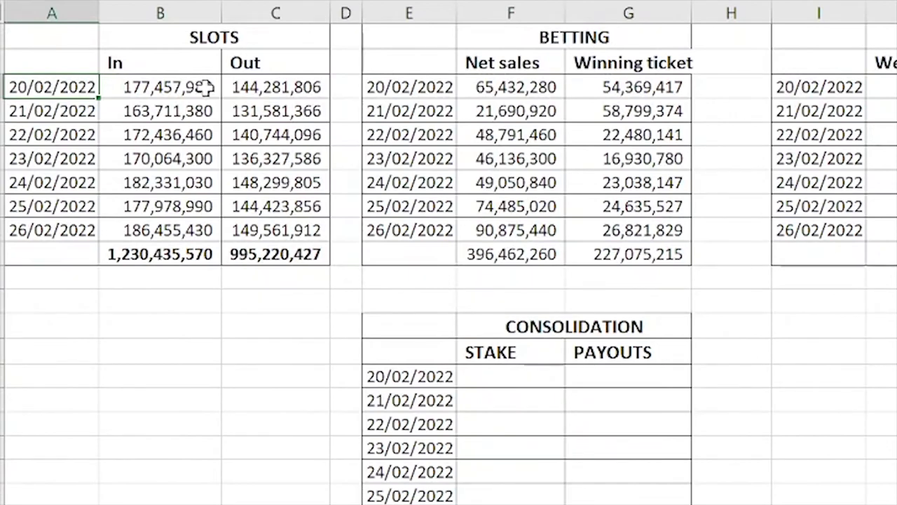
click(169, 87)
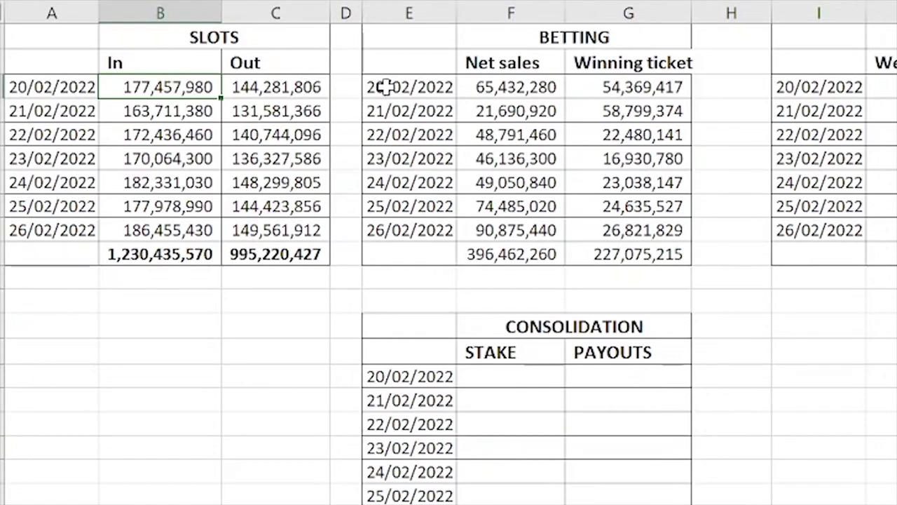
click(509, 87)
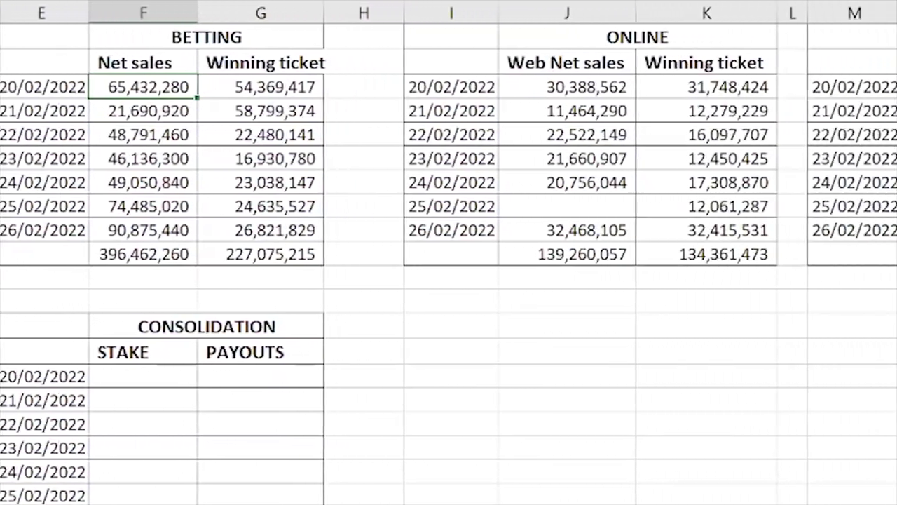
click(821, 87)
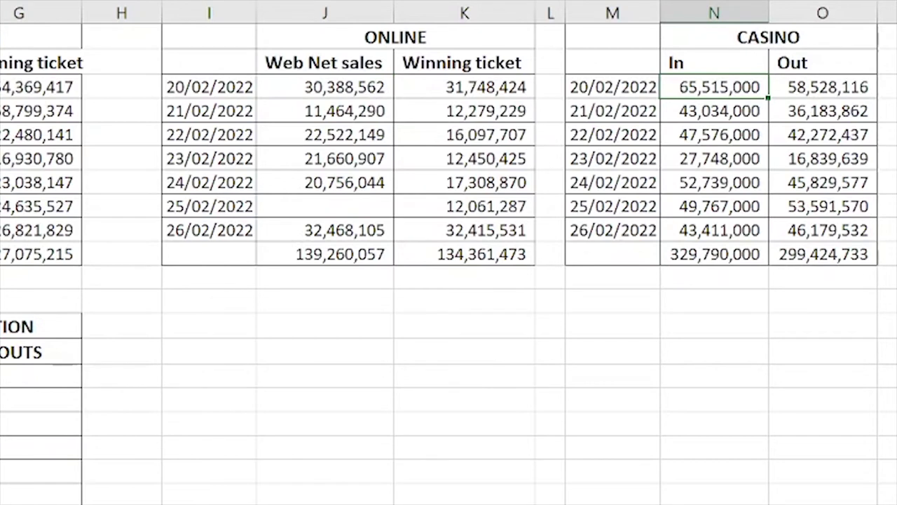
Enter the 20/02/2022 consolidated stake as =B5+F5+J5+N5, adding the Slots, Betting, Online and Casino stakes.
text(=)
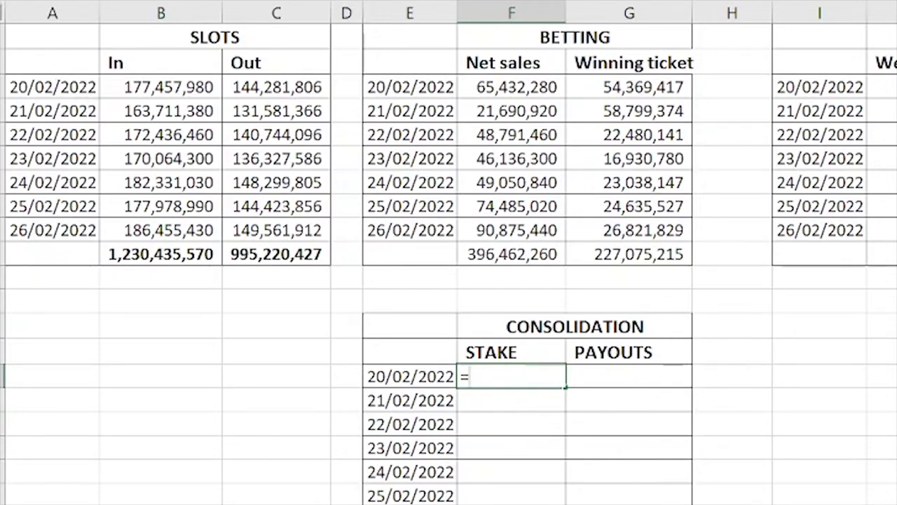
click(184, 87)
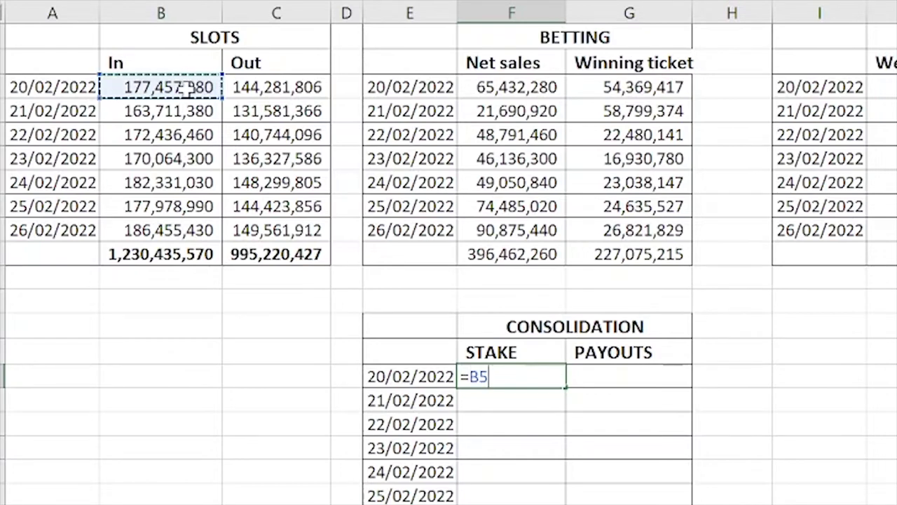
text(+)
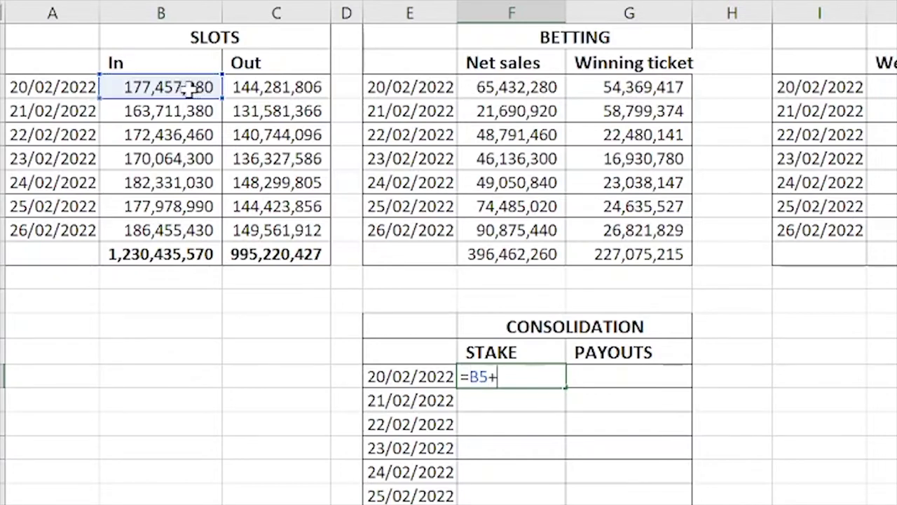
click(515, 87)
text(+)
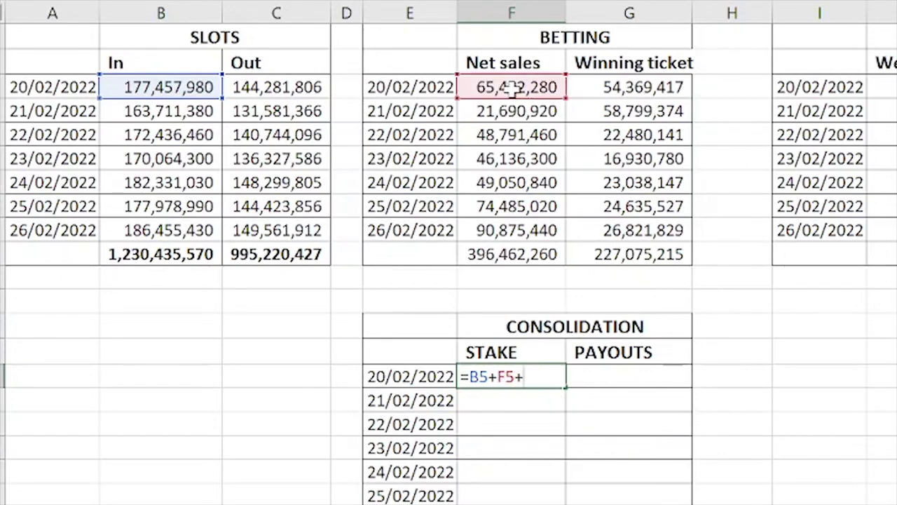
click(859, 87)
text(+)
click(742, 86)
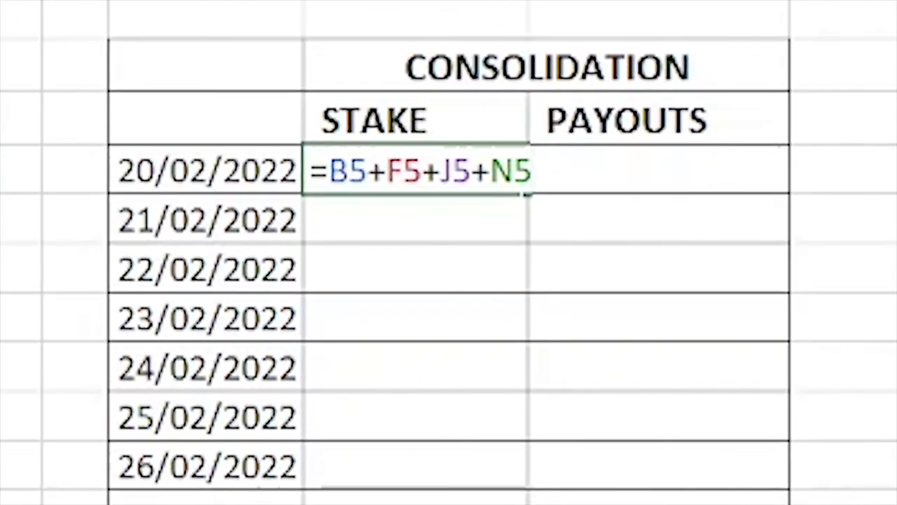
key(Return)
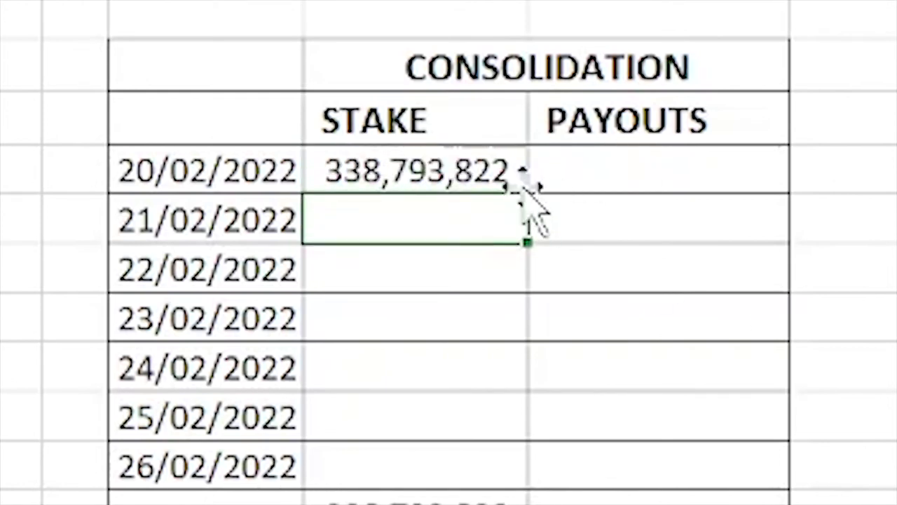
click(438, 170)
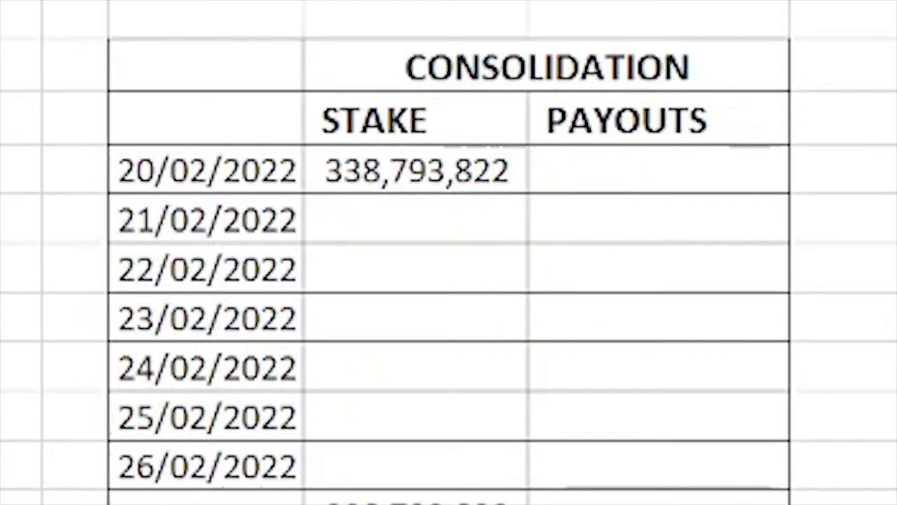
Enter the 21/02/2022 consolidated stake as =B6+F6+J6+N6 from the four game tables.
click(326, 224)
click(181, 223)
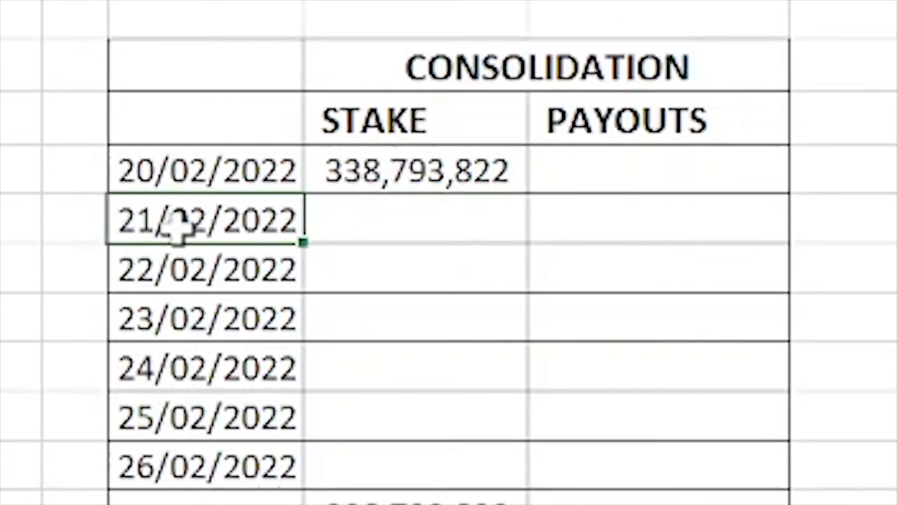
click(453, 216)
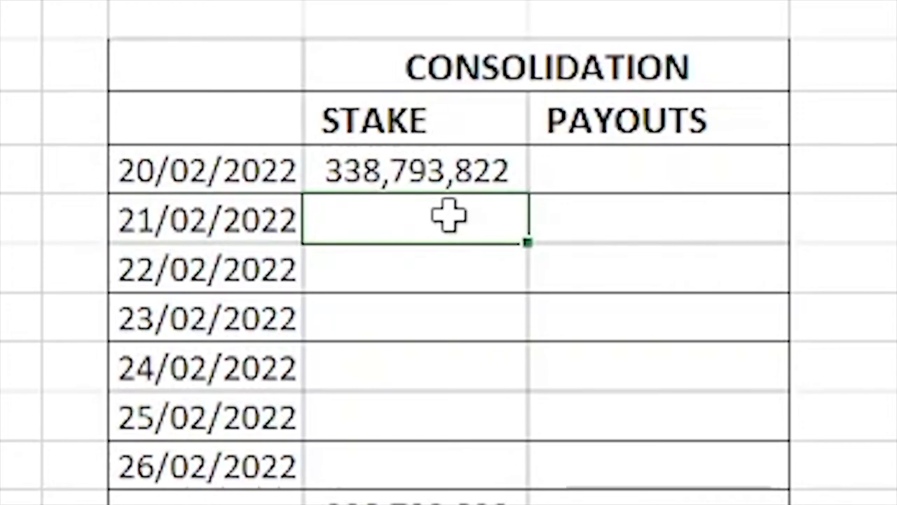
text(=)
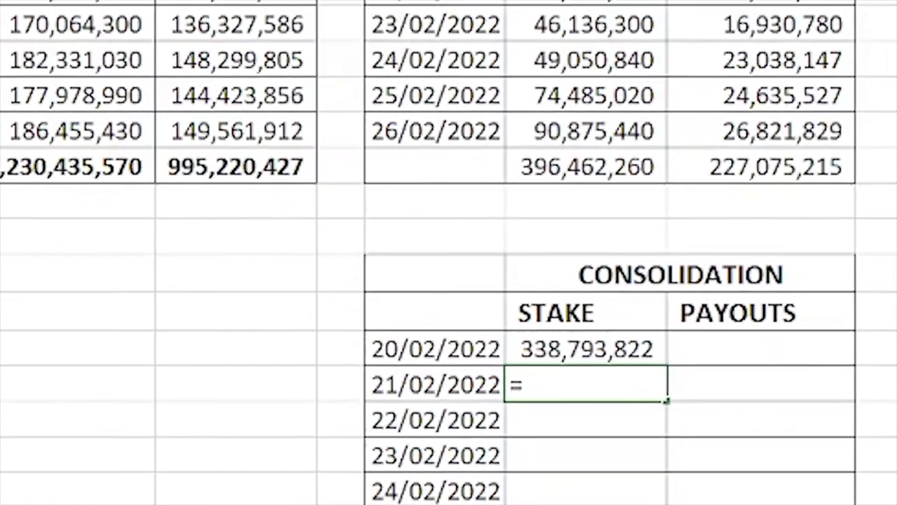
click(0, 0)
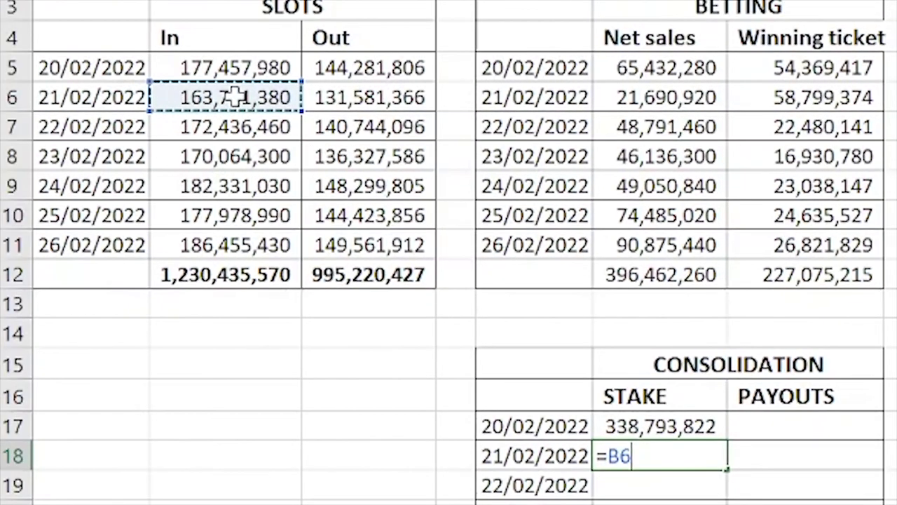
text(+)
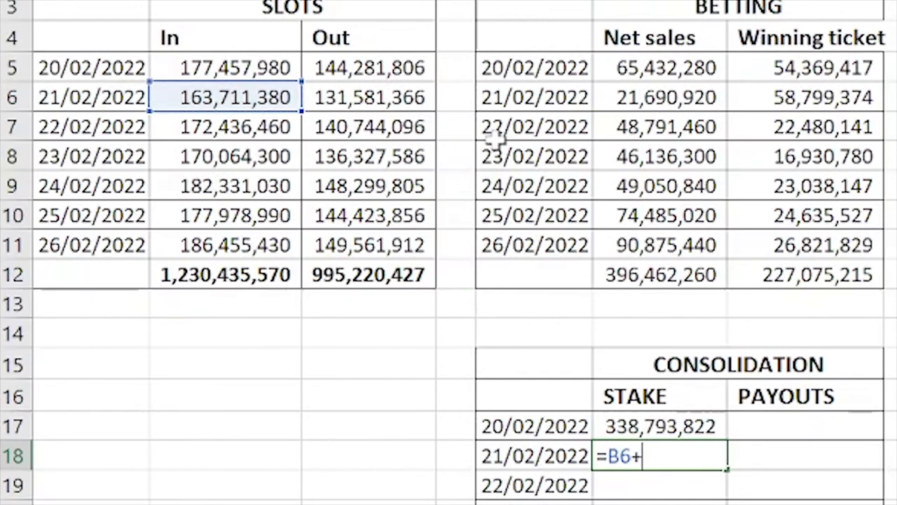
click(686, 98)
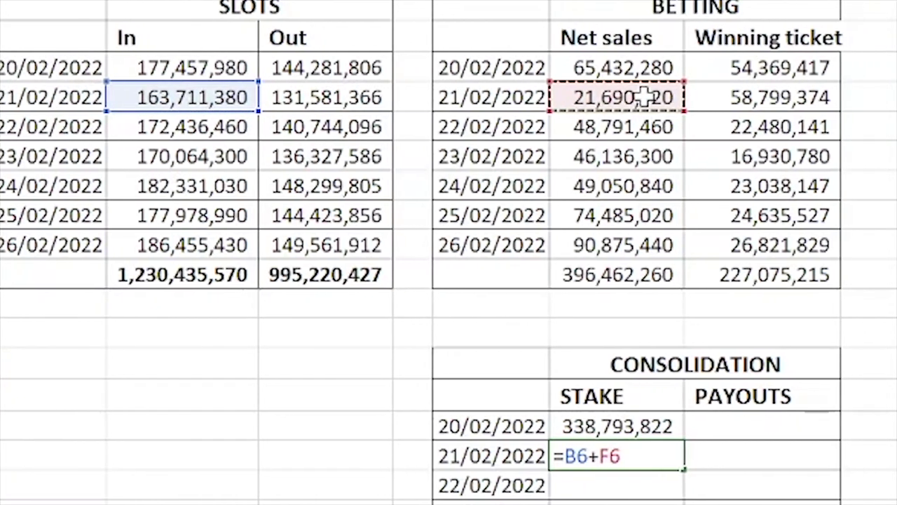
text(+)
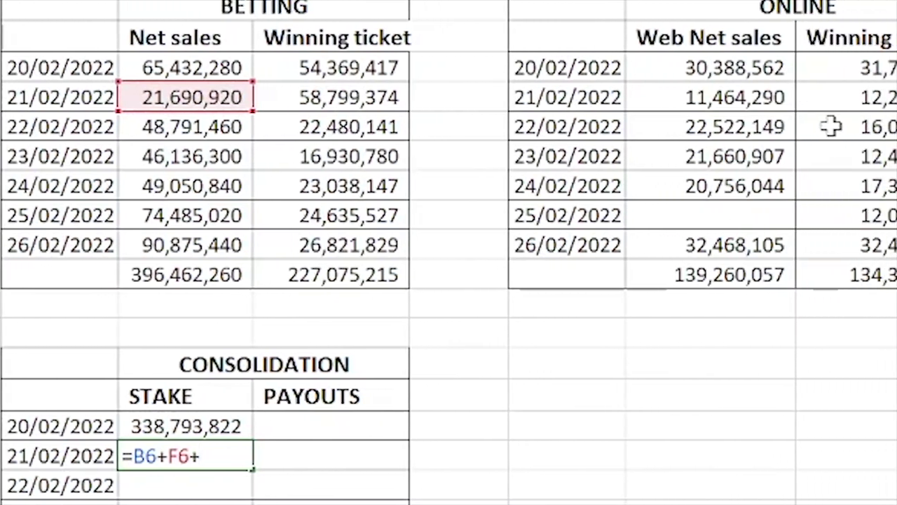
click(736, 98)
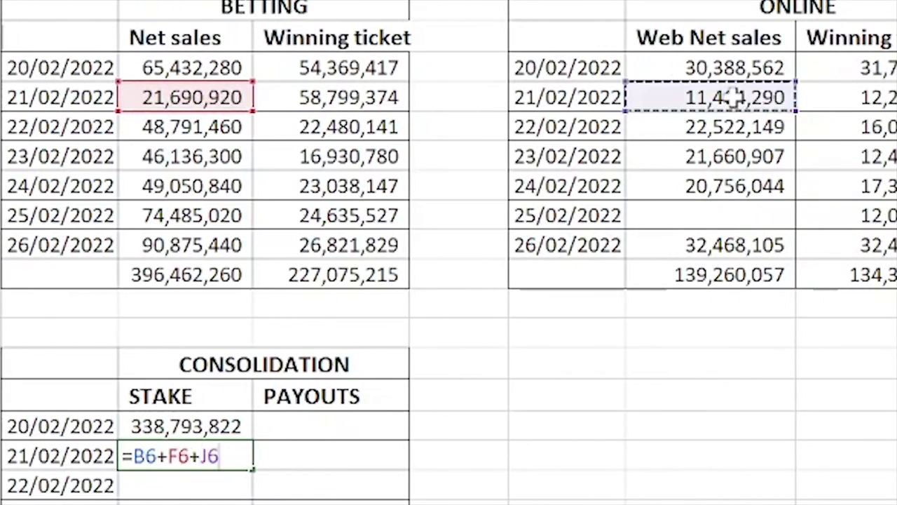
text(+)
click(662, 98)
key(Return)
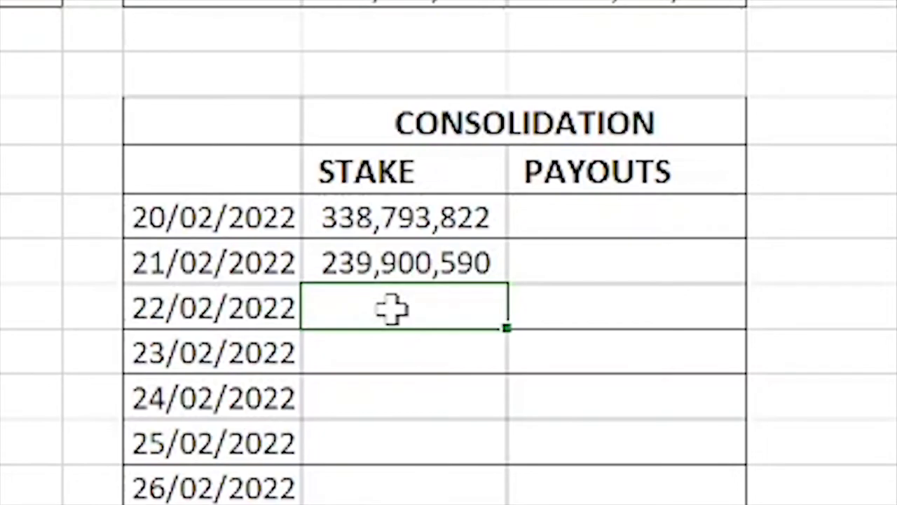
Enter the 22/02/2022 consolidated stake as =B7+F7+J7+N7 from the four game tables.
text(=)
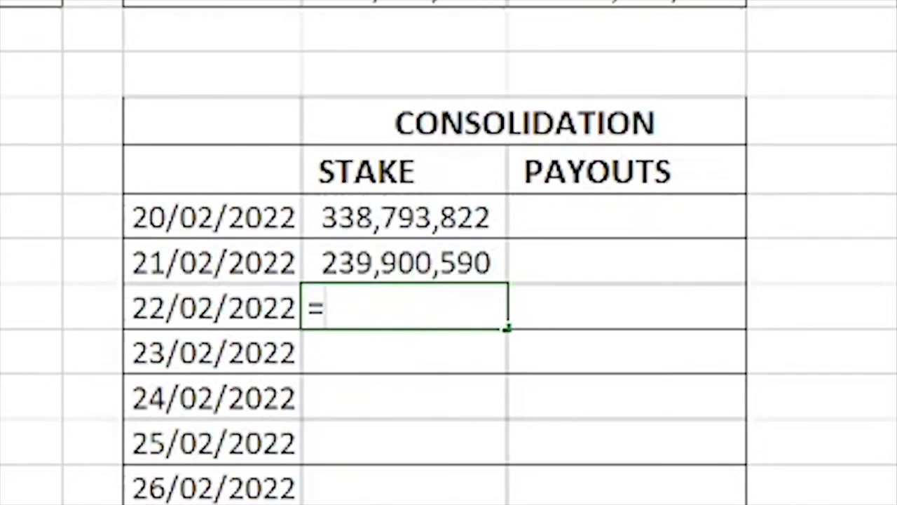
click(119, 197)
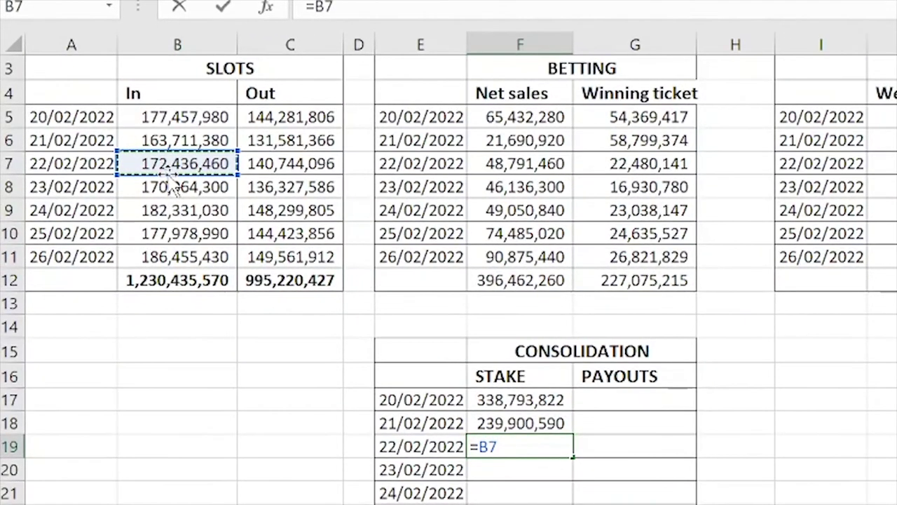
text(+)
click(549, 164)
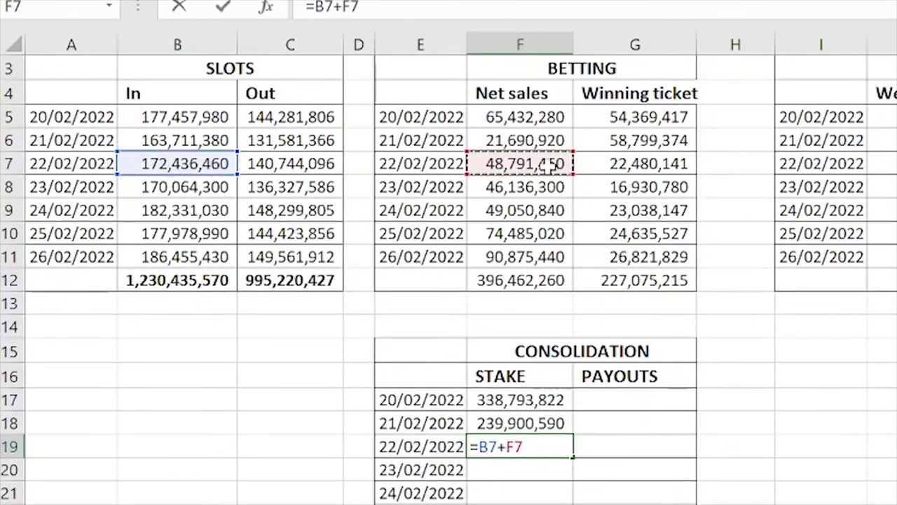
text(+)
click(896, 164)
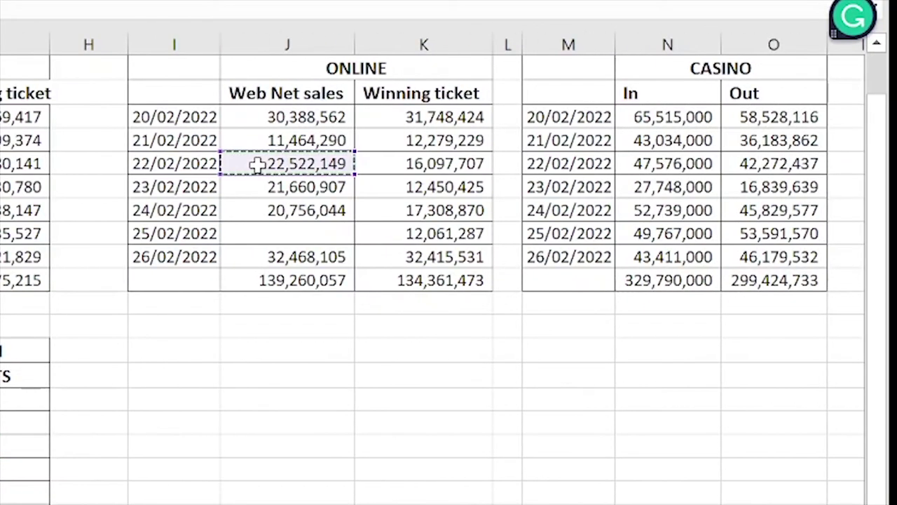
text(+)
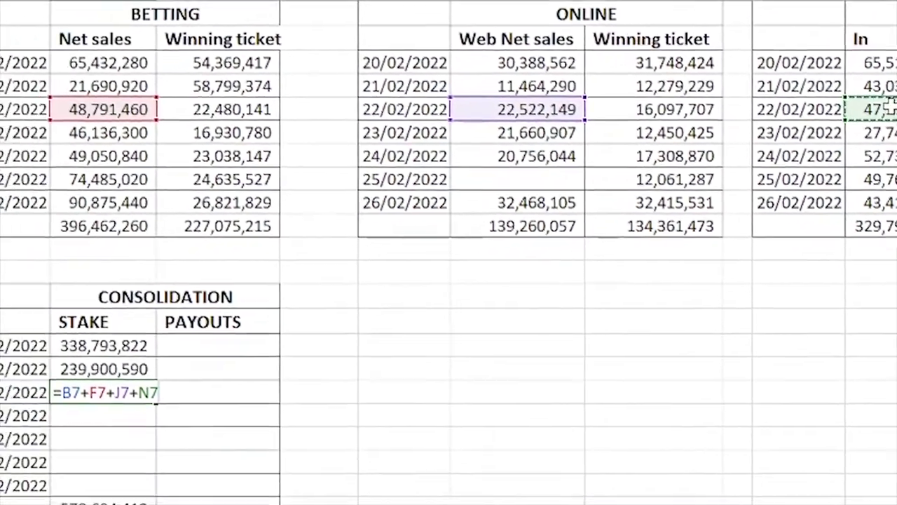
key(Return)
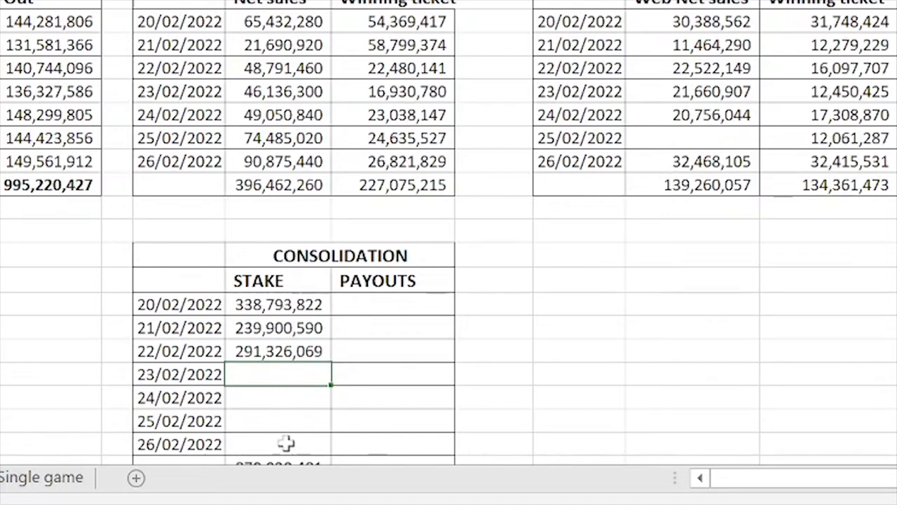
Enter the 23/02/2022 consolidated stake by adding that day's Slots, Betting, Online and Casino stakes from row 8.
text(=)
click(78, 226)
text(+)
click(284, 91)
click(712, 91)
click(800, 225)
key(Return)
Enter the 24/02/2022 consolidated stake by adding that day's Slots, Betting, Online and Casino stakes from row 9.
text(=)
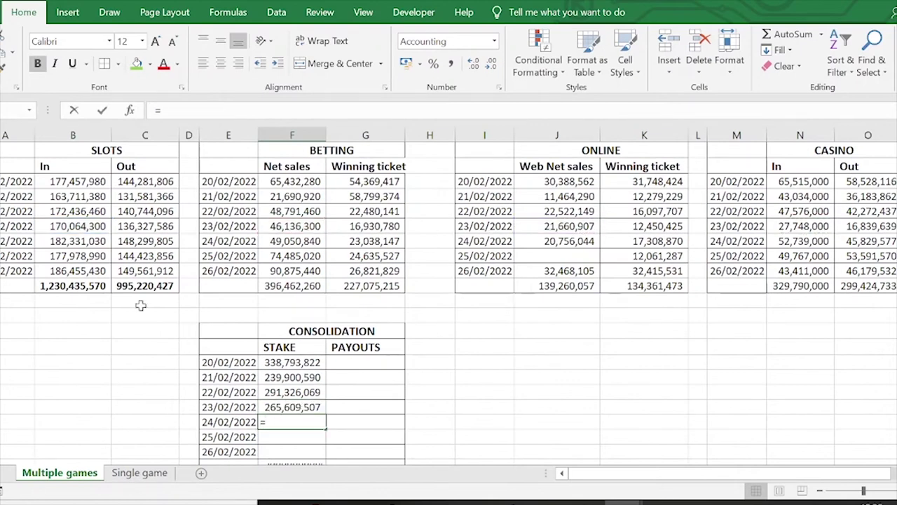
click(72, 241)
text(+)
click(292, 241)
text(+)
click(557, 240)
text(+)
click(800, 241)
key(Return)
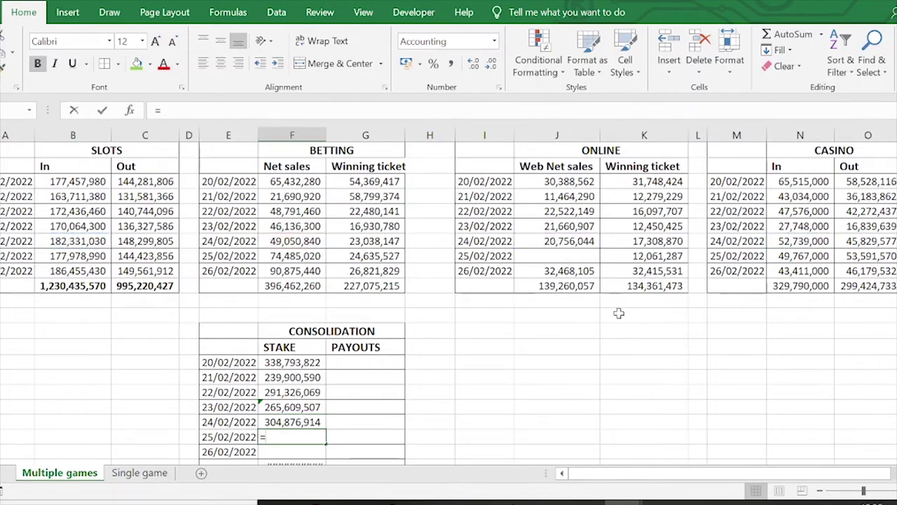
Enter the 25/02/2022 consolidated stake by adding that day's Slots, Betting, Online and Casino stakes from row 10.
click(73, 255)
text(+)
click(293, 256)
text(+)
click(556, 256)
text(+)
click(800, 256)
key(Return)
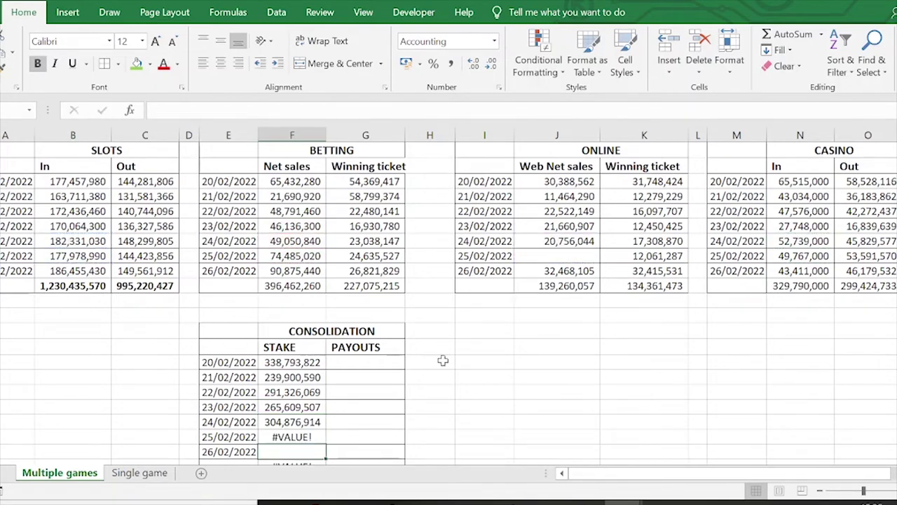
Recheck the 25/02/2022 stake formula and clear the contents of the Online Web Net sales cell for that date.
key(Up)
key(F2)
key(Return)
click(557, 256)
key(Delete)
click(293, 436)
key(ctrl+z)
click(554, 256)
key(Delete)
click(533, 350)
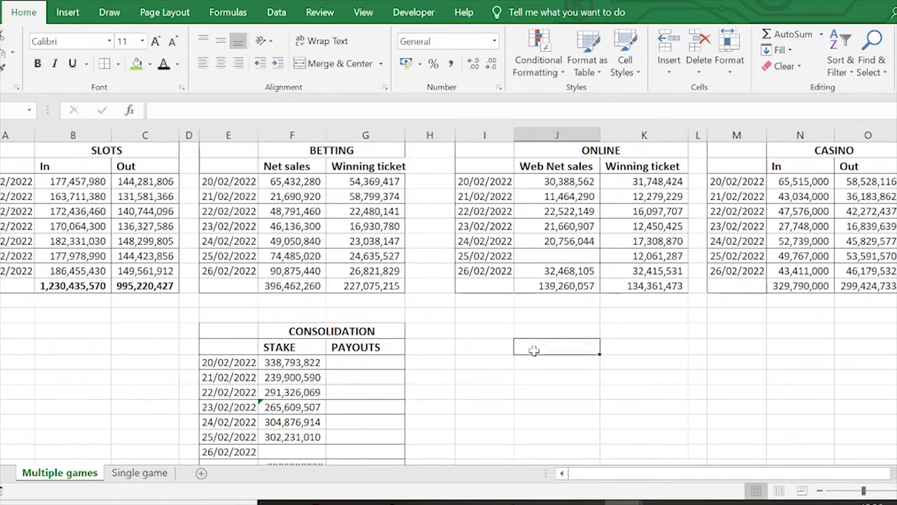
Enter the 26/02/2022 consolidated stake as the sum of B11, F11, J11 and the Casino stake in N11.
click(293, 451)
text(=)
click(73, 270)
text(+)
click(292, 271)
click(557, 270)
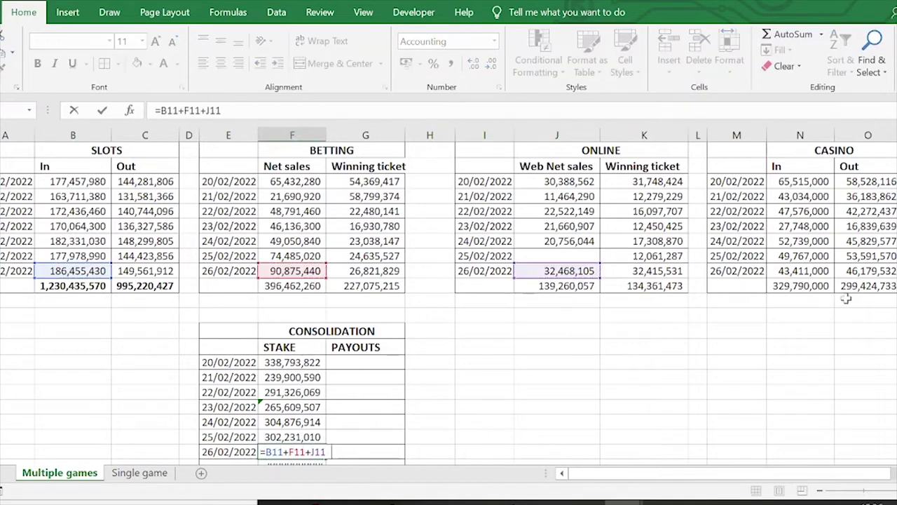
click(800, 271)
key(Return)
Widen column F slightly and select the daily consolidated stakes from 20/02/2022 to 26/02/2022.
drag(326, 133, 335, 133)
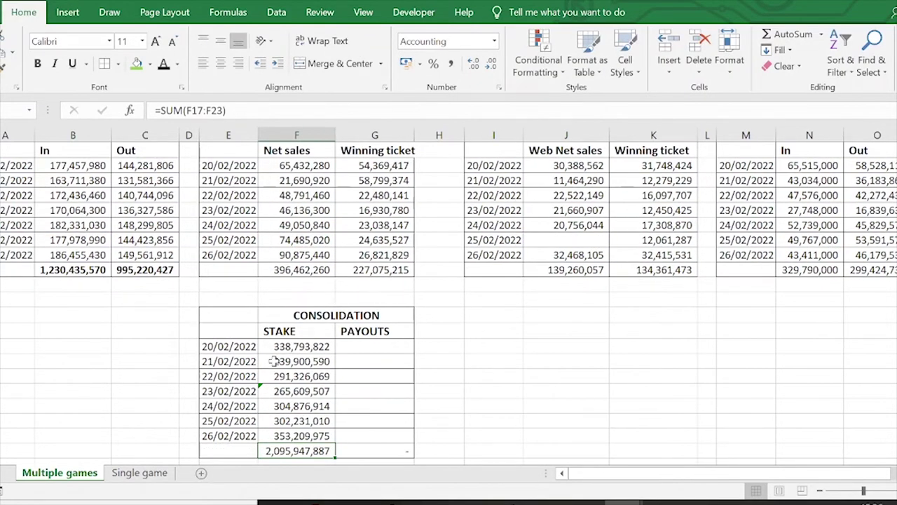
drag(283, 343, 278, 436)
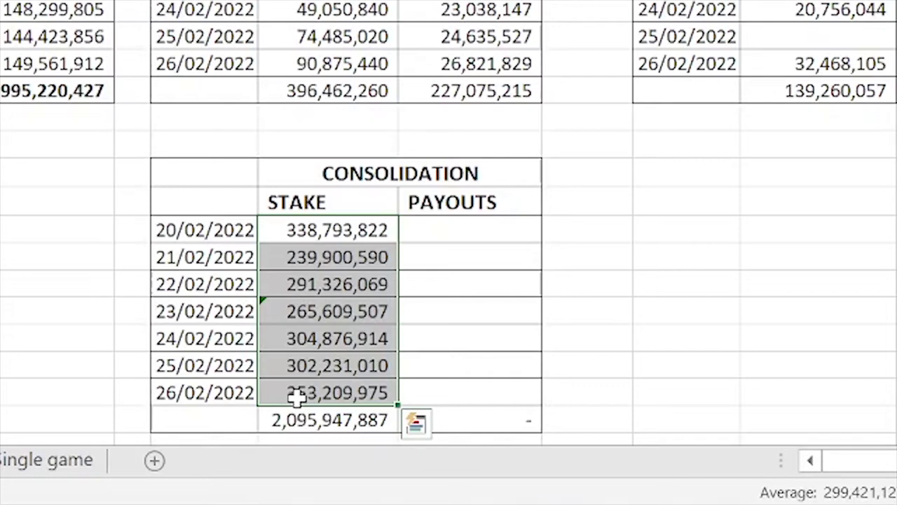
Enter the 20/02/2022 consolidated payout by adding that day's Slots, Betting, Online and Casino payouts from row 5.
scroll(773, 296, up, 1)
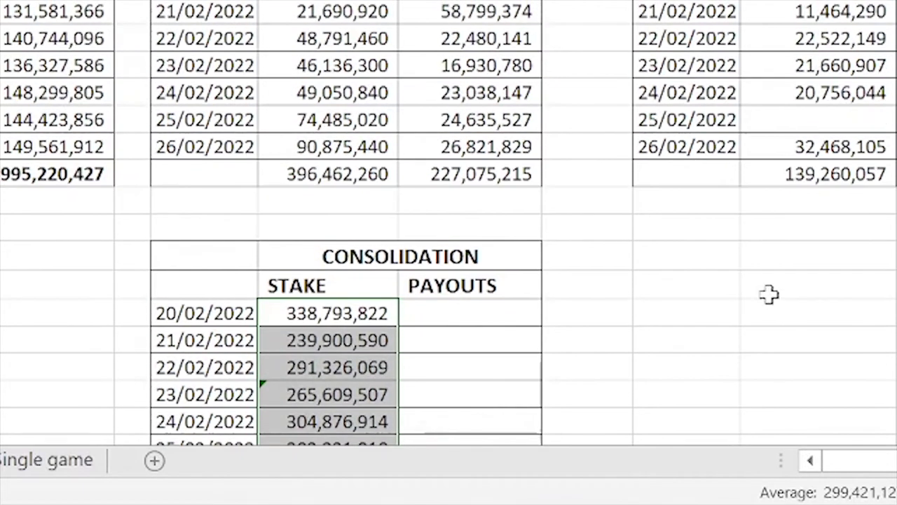
click(468, 298)
click(468, 315)
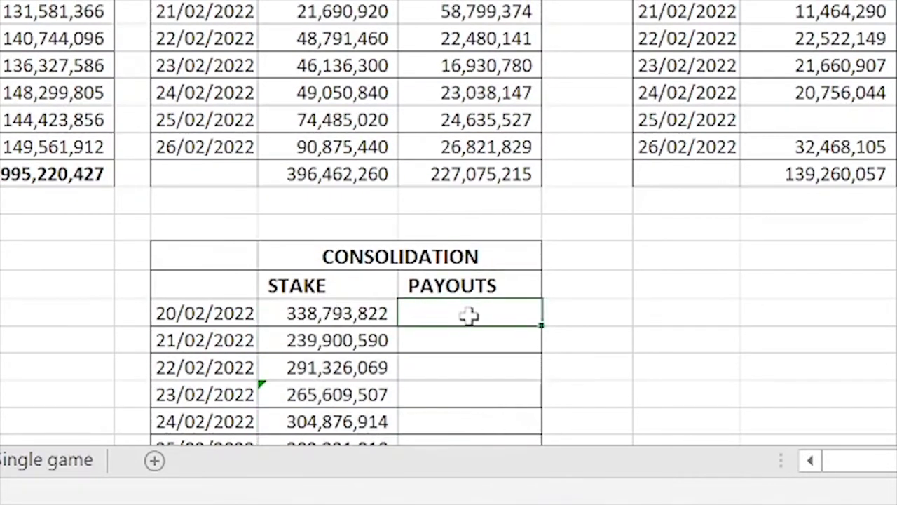
text(=)
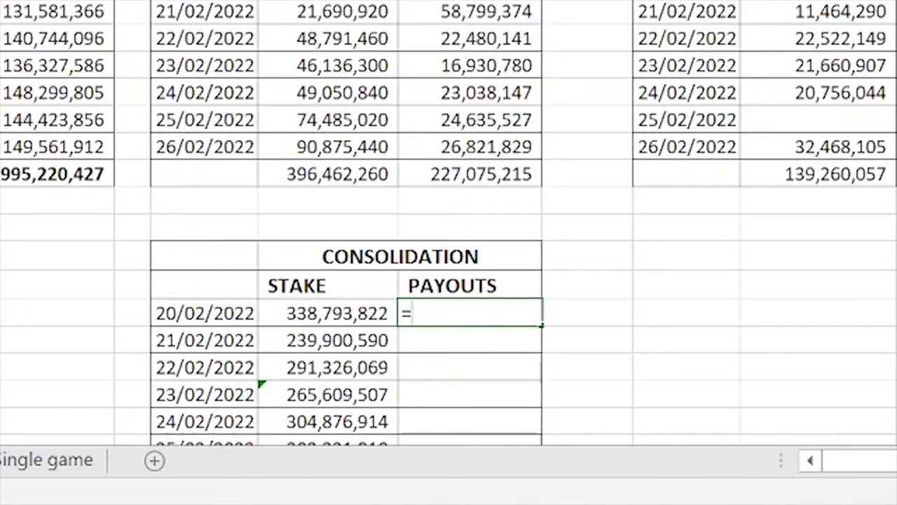
click(307, 26)
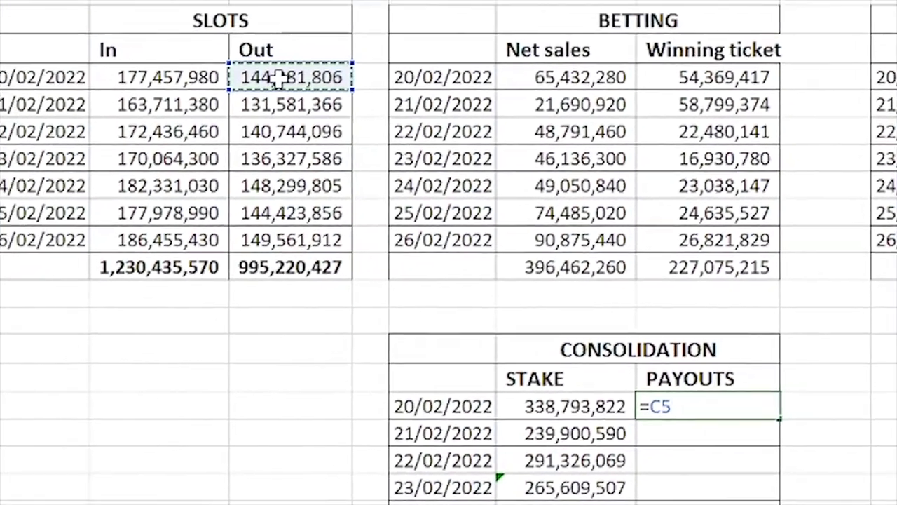
text(+)
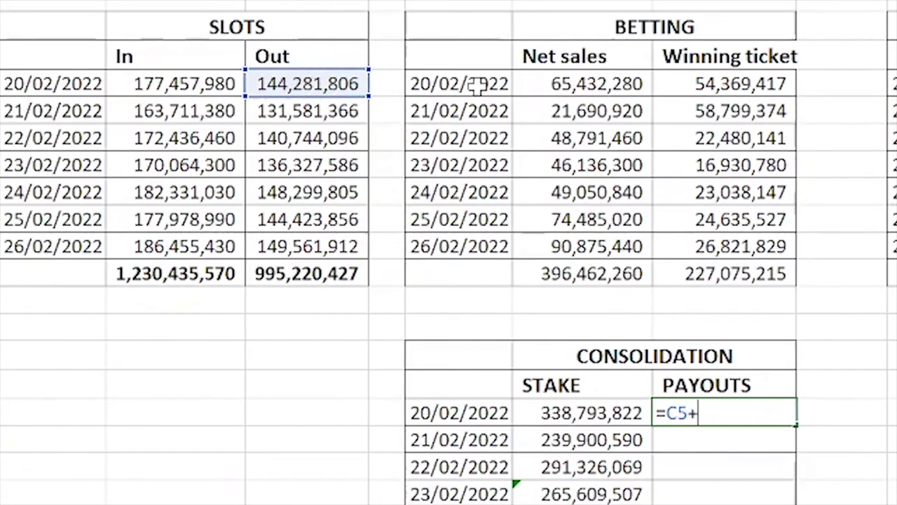
click(729, 84)
text(+)
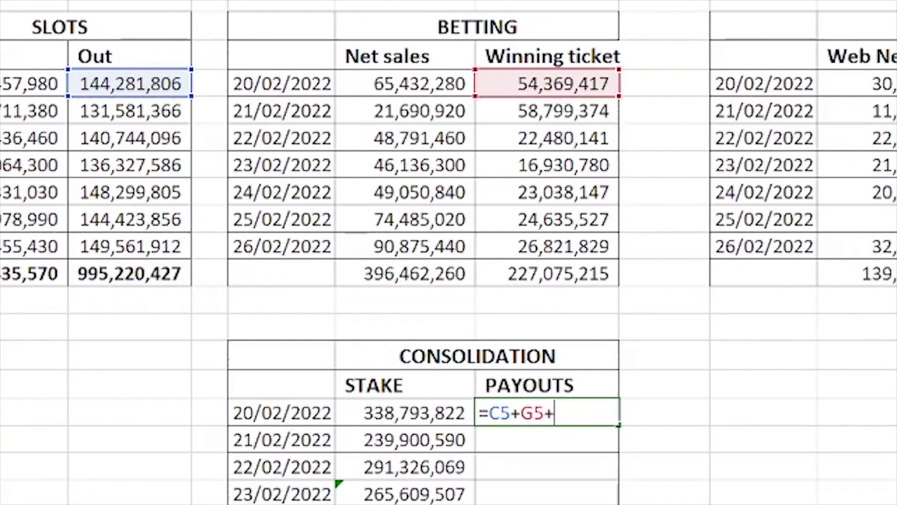
click(851, 84)
text(+)
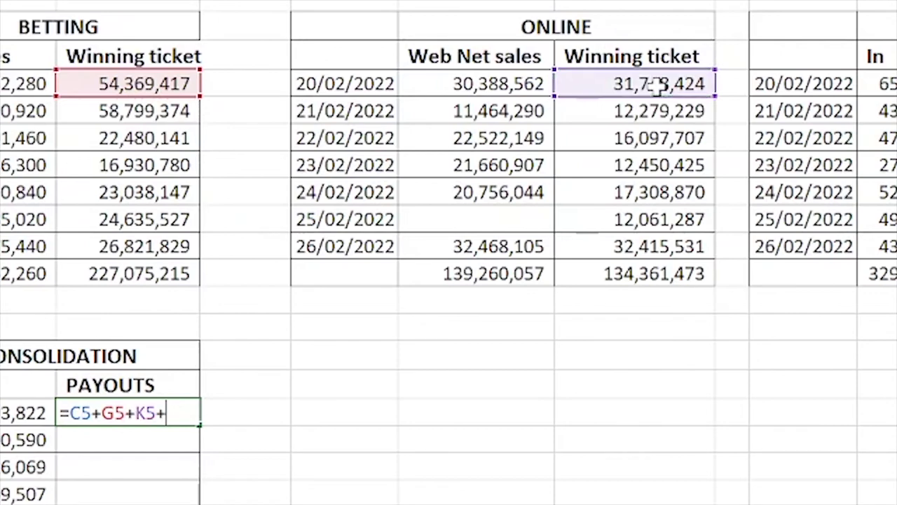
click(799, 84)
key(Return)
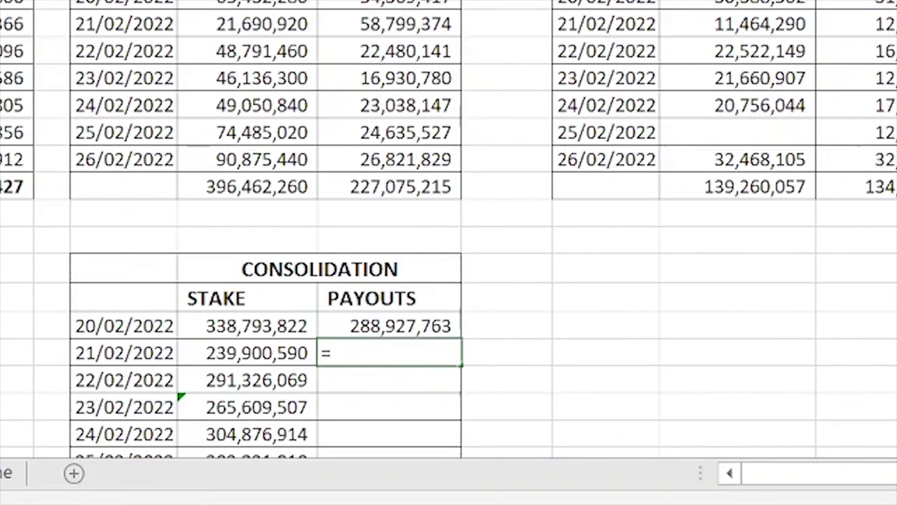
Enter the 21/02/2022 consolidated payout with the formula =C6+G6+K6+O6.
click(17, 24)
text(+)
click(370, 26)
text(+)
click(880, 26)
text(+)
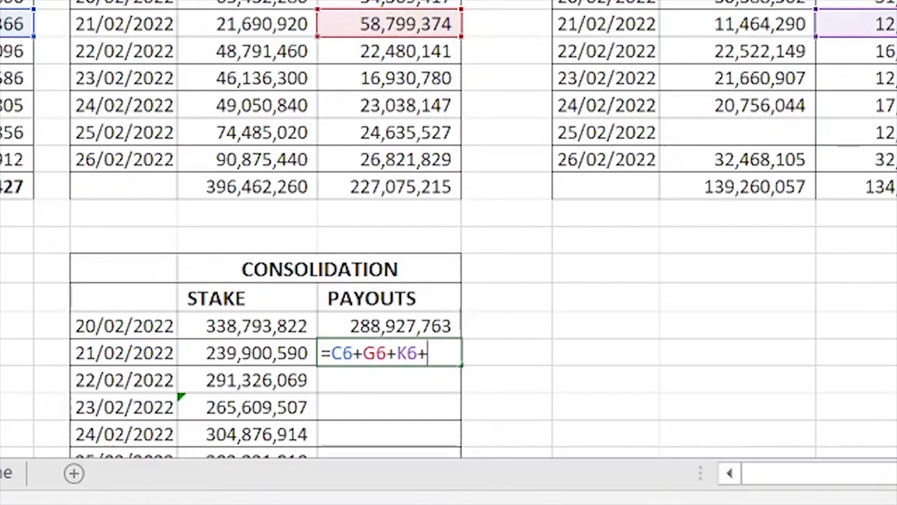
text(O6)
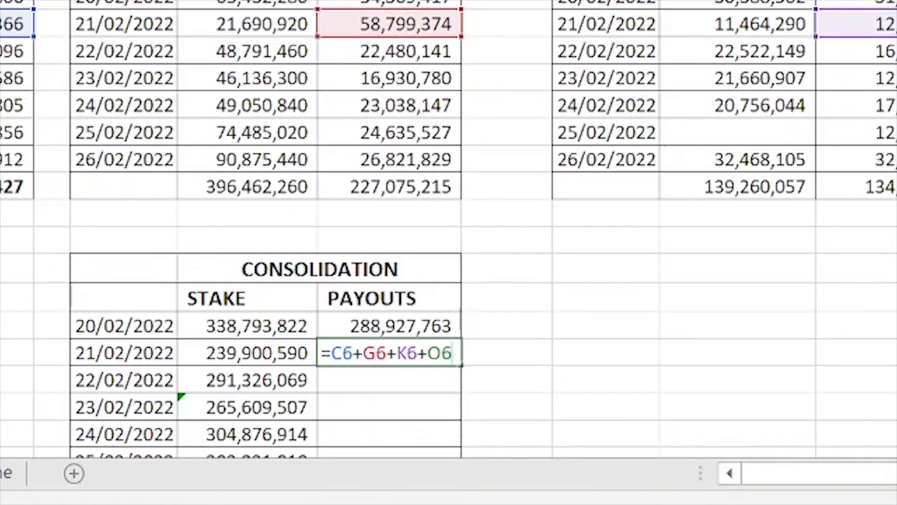
key(Return)
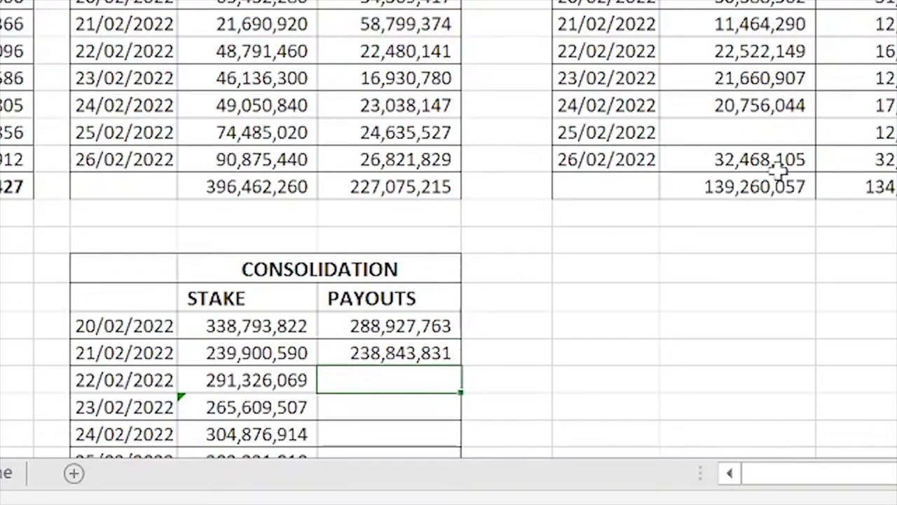
Fill the consolidated payout formula down through 26/02/2022 and review the completed consolidation table.
scroll(398, 340, down, 1)
drag(389, 269, 389, 300)
key(ctrl+d)
double_click(389, 298)
key(Escape)
drag(461, 309, 442, 415)
double_click(420, 405)
click(605, 322)
scroll(606, 216, down, 1)
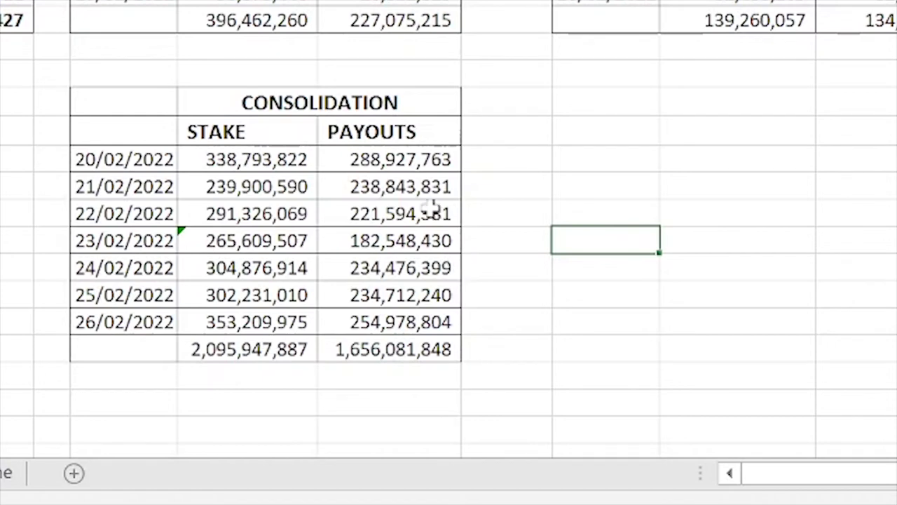
scroll(391, 183, down, 1)
scroll(391, 182, down, 1)
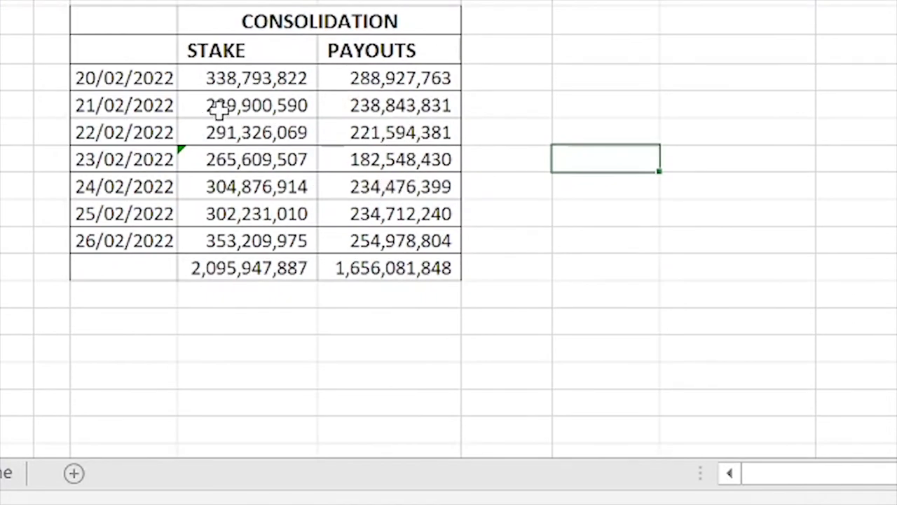
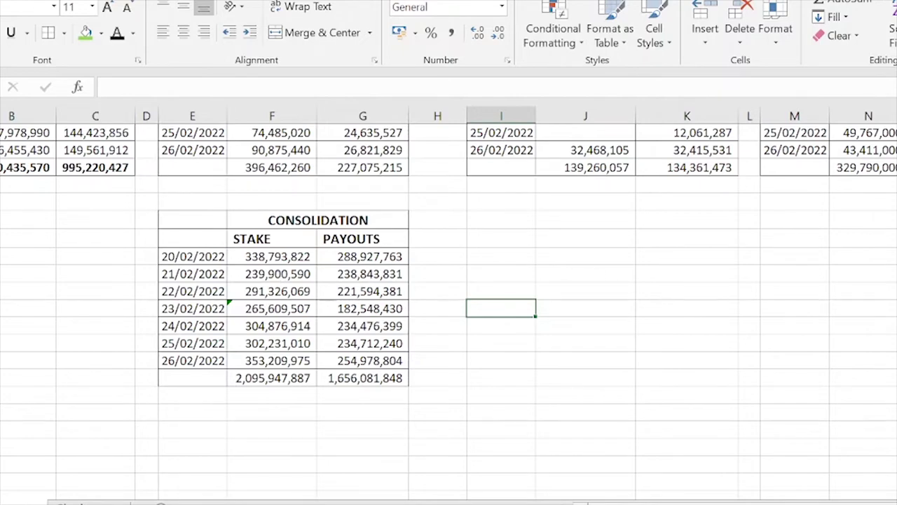
Switch to the gaming tax return workbook and clear the stake and payout amounts for Sunday to Saturday.
mouse_move(655, 499)
click(747, 459)
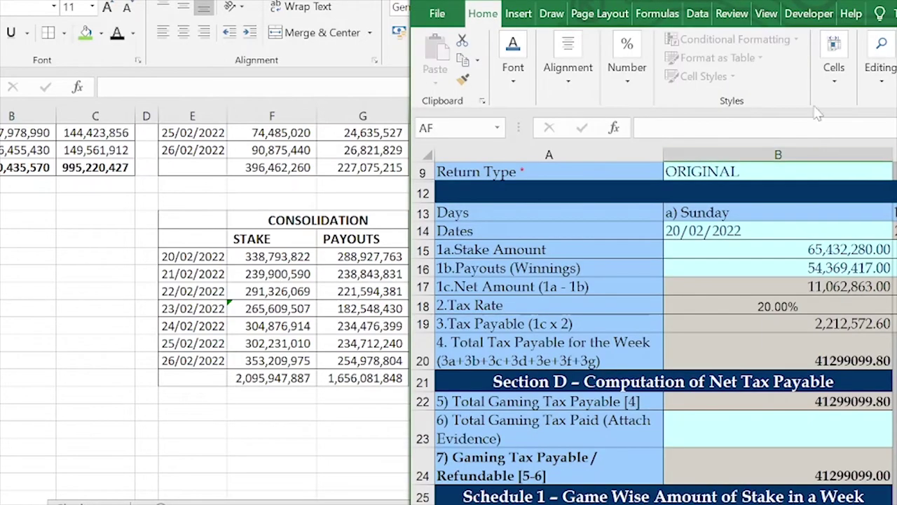
key(super+Up)
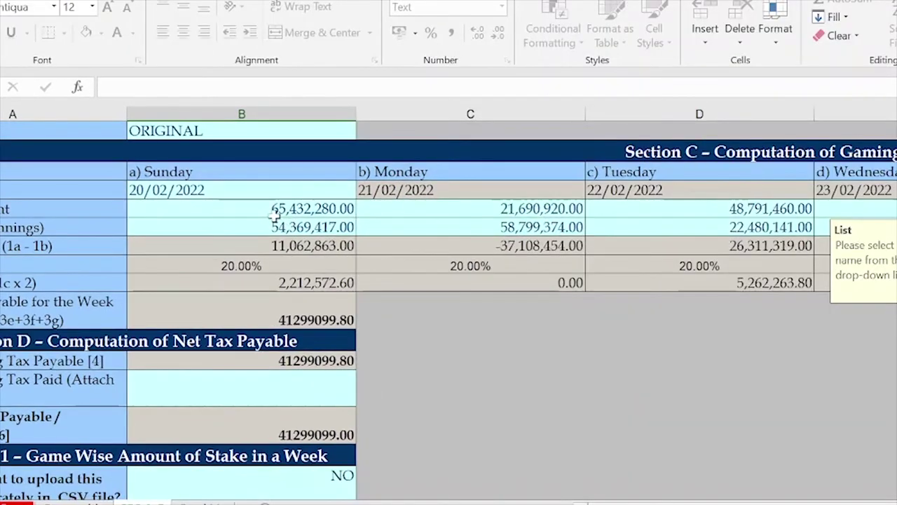
drag(267, 208, 781, 227)
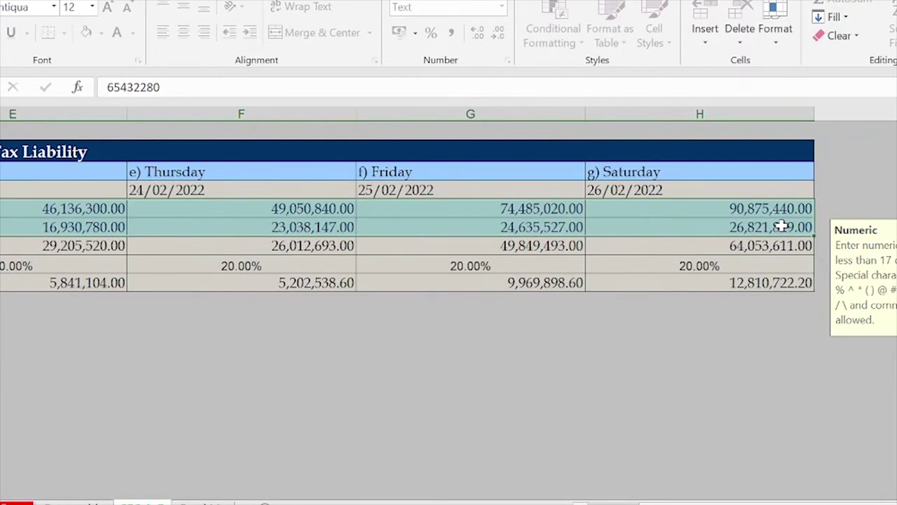
key(Delete)
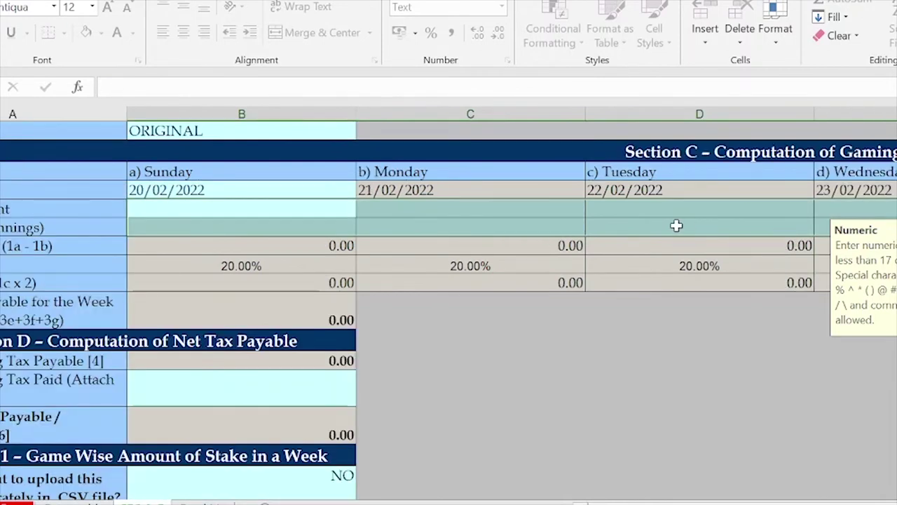
click(407, 226)
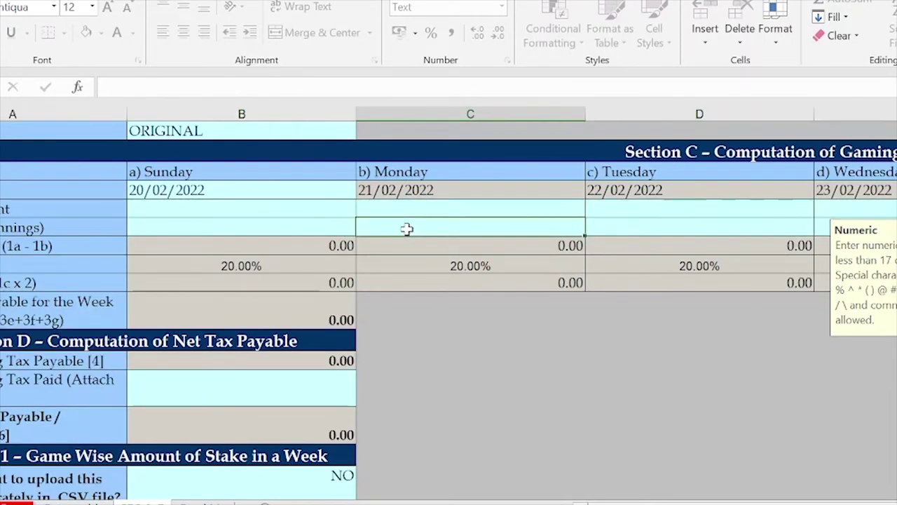
Return to the Gaming.xlsx workbook and examine the consolidated stakes day by day.
key(super+Right)
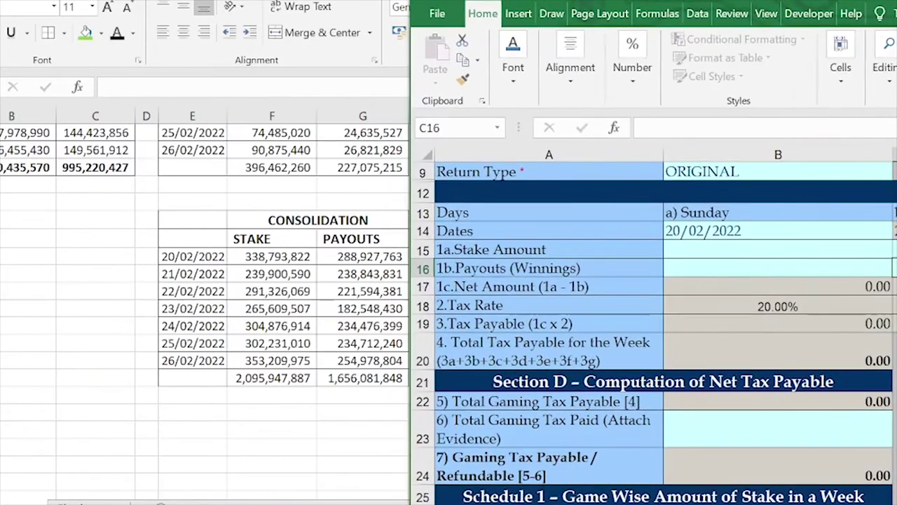
click(279, 294)
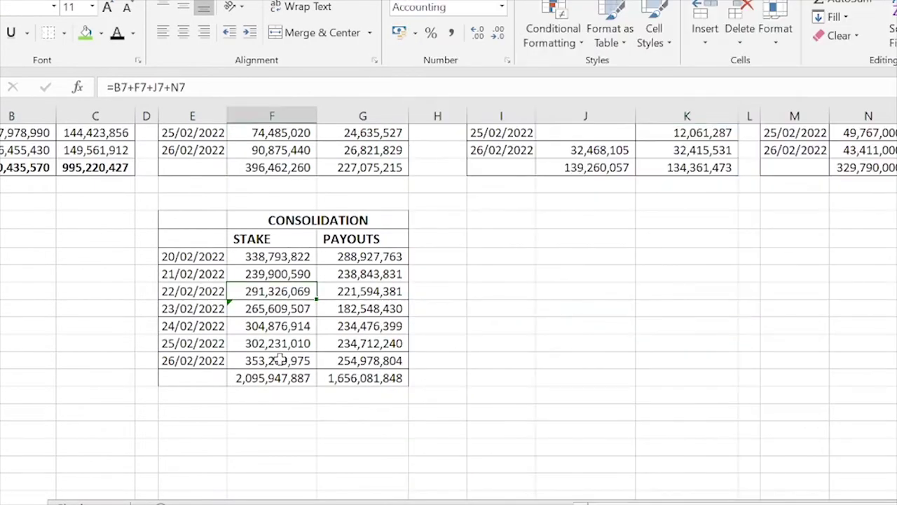
drag(255, 258, 254, 361)
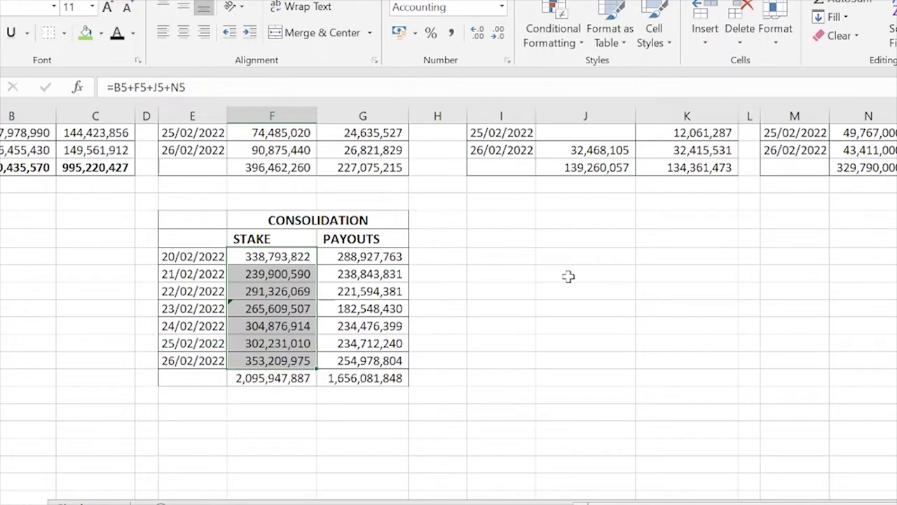
click(281, 258)
click(287, 274)
click(287, 291)
click(288, 309)
click(293, 326)
click(290, 344)
Examine the consolidated payout formulas day by day from 20/02/2022 to 26/02/2022.
click(372, 258)
click(372, 275)
click(372, 291)
click(375, 309)
click(376, 326)
click(379, 343)
click(384, 360)
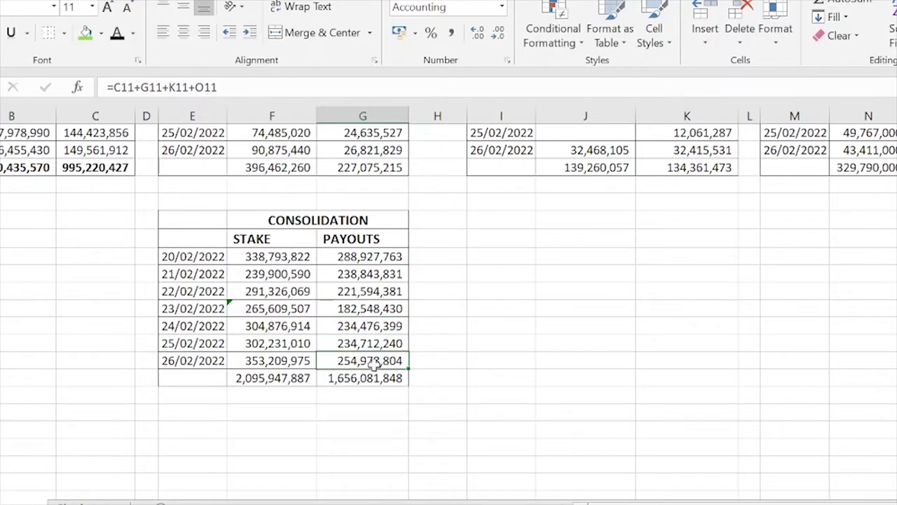
Examine the 20/02/2022 stake formula and the source cells it adds from the Slots, Betting, Online and Casino tables.
double_click(279, 257)
click(279, 291)
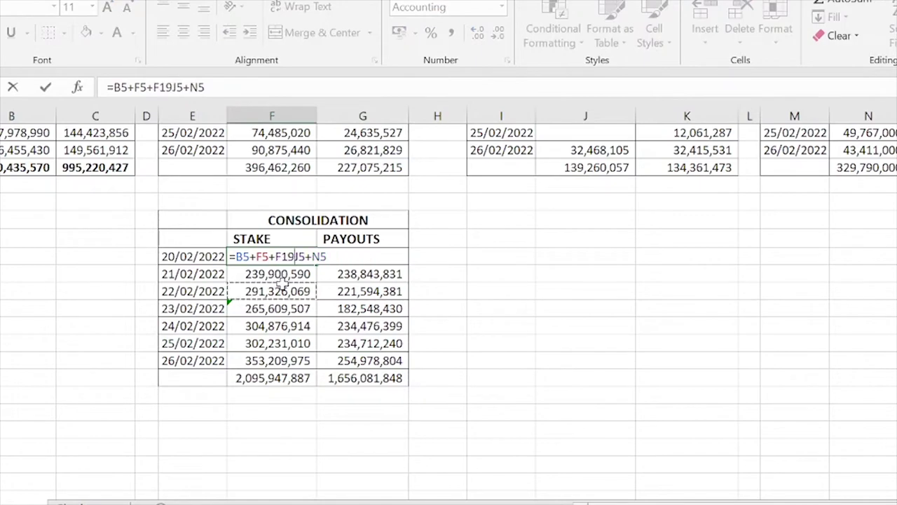
key(Escape)
scroll(347, 239, up, 3)
click(49, 256)
click(266, 257)
click(622, 257)
click(842, 253)
scroll(505, 305, down, 3)
click(255, 287)
Copy the consolidated stakes from 20/02/2022 to 26/02/2022 and try pasting them transposed into the row starting at J16.
drag(265, 257, 296, 354)
key(ctrl+d)
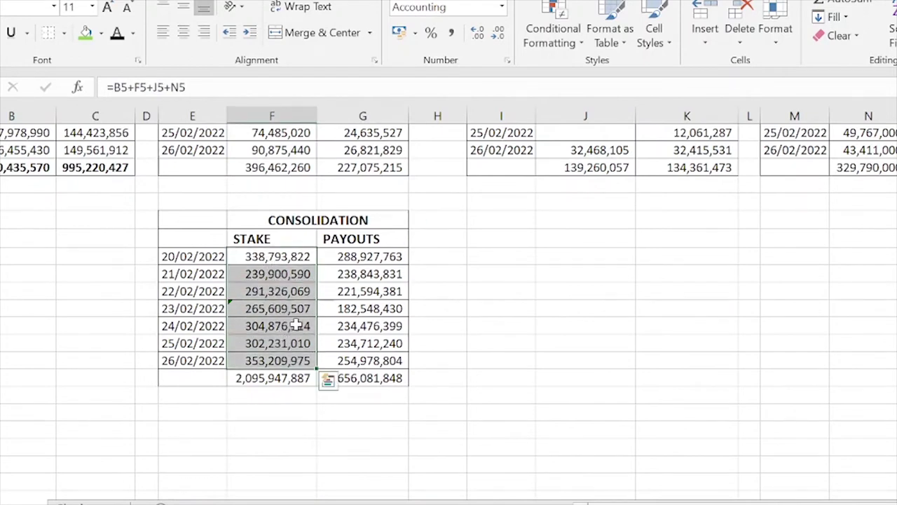
right_click(284, 257)
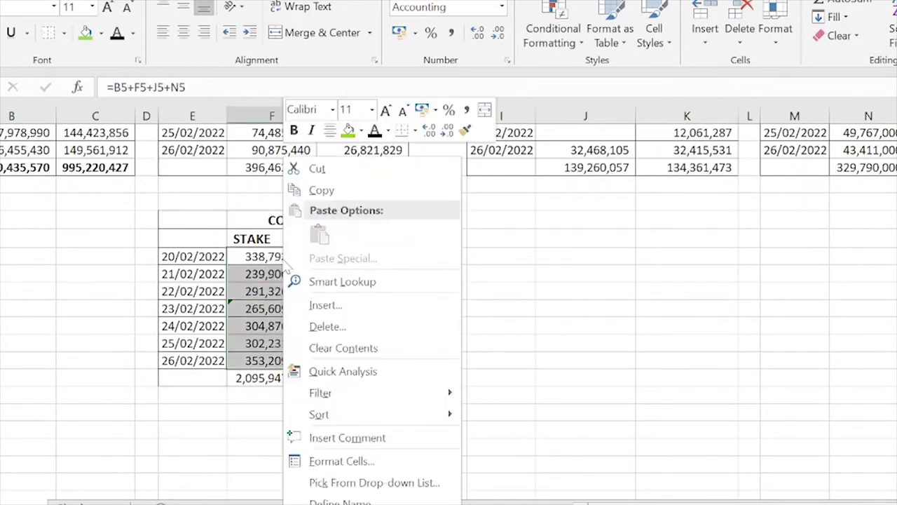
click(324, 191)
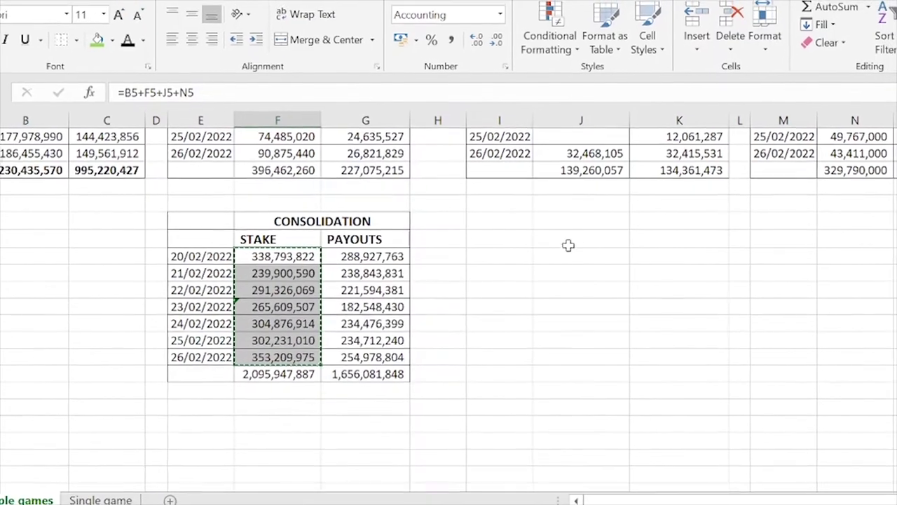
click(568, 245)
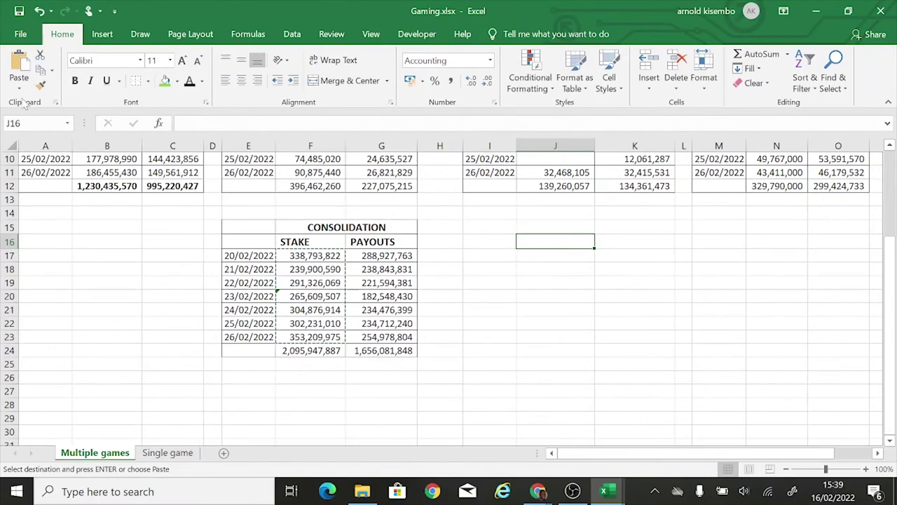
click(18, 87)
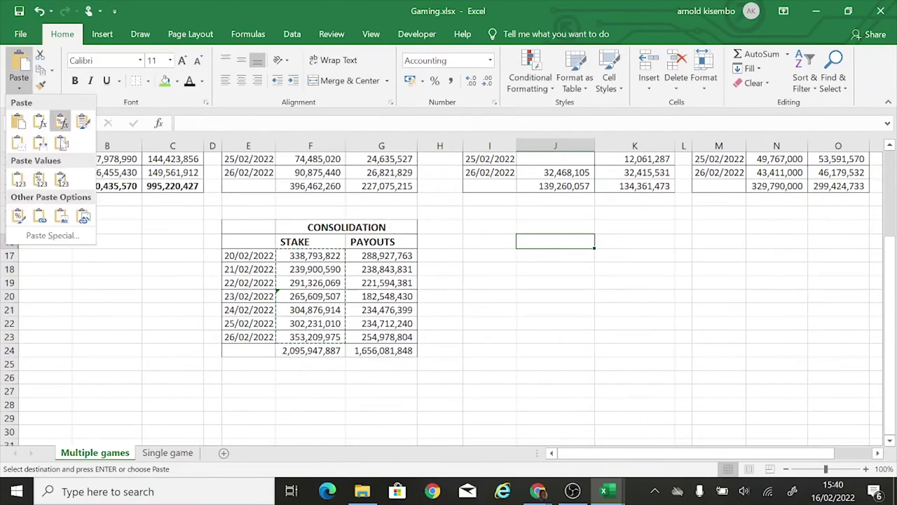
click(63, 145)
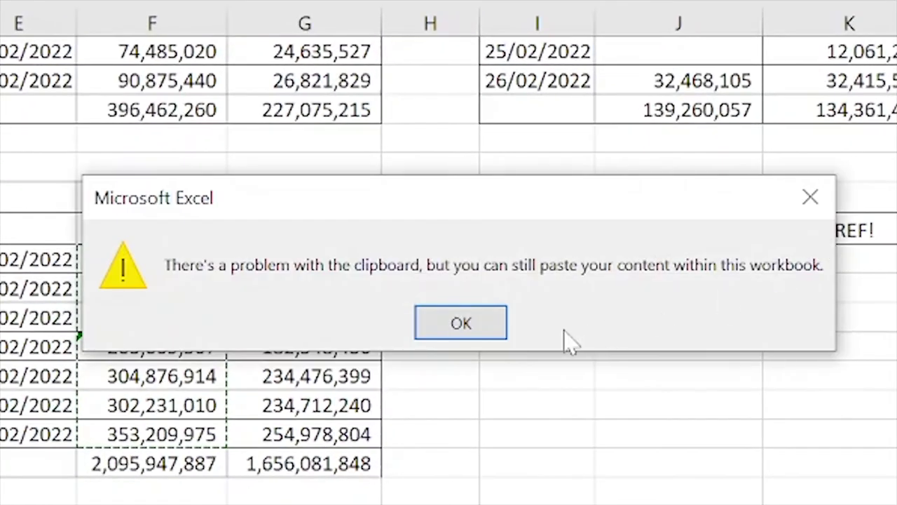
key(Return)
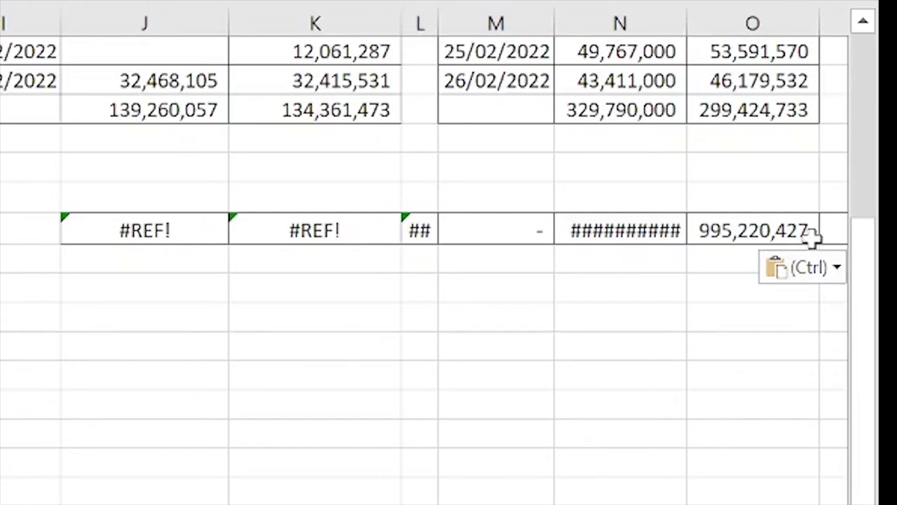
Clear the transposed stake entries from the row starting at J16.
click(170, 311)
click(134, 260)
drag(90, 222, 801, 236)
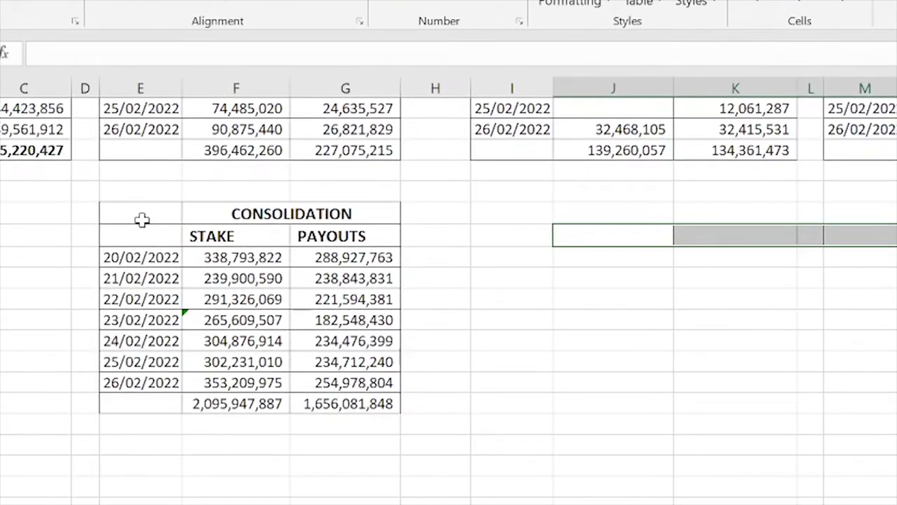
Copy the entire consolidation table, including its headings, dates, stakes, payouts and totals, from E15 to G24.
drag(116, 220, 320, 410)
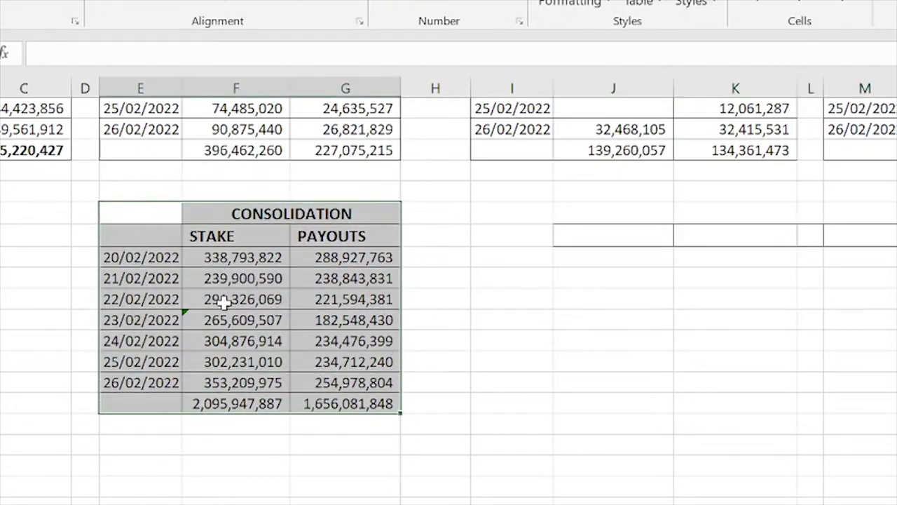
right_click(150, 222)
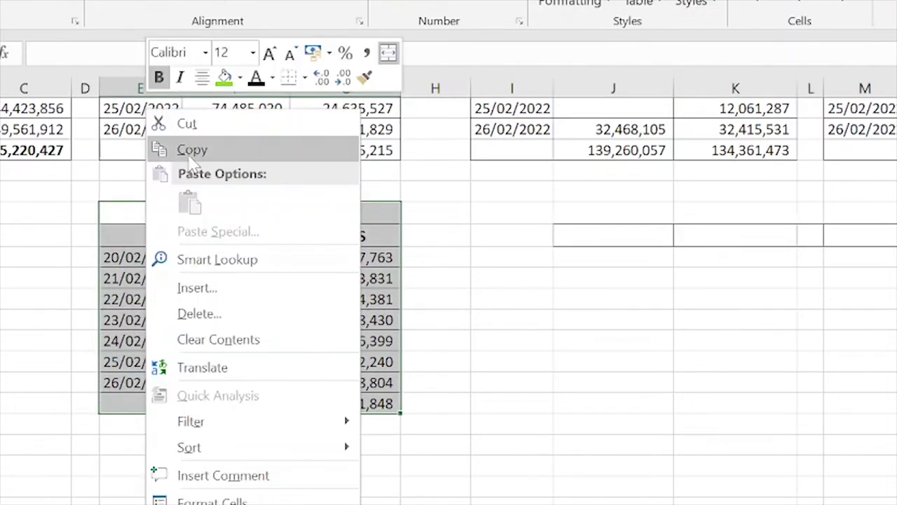
click(188, 150)
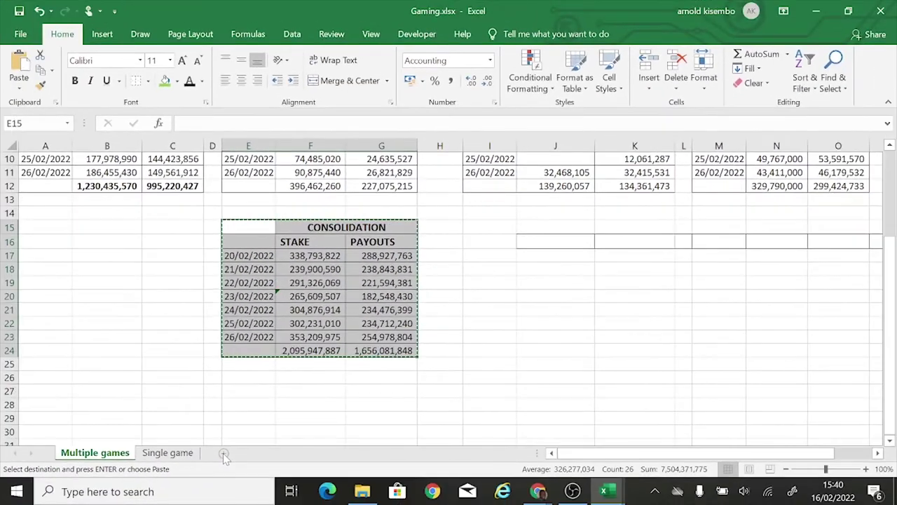
Add a new worksheet and paste the copied consolidation table as values starting at B3.
click(225, 456)
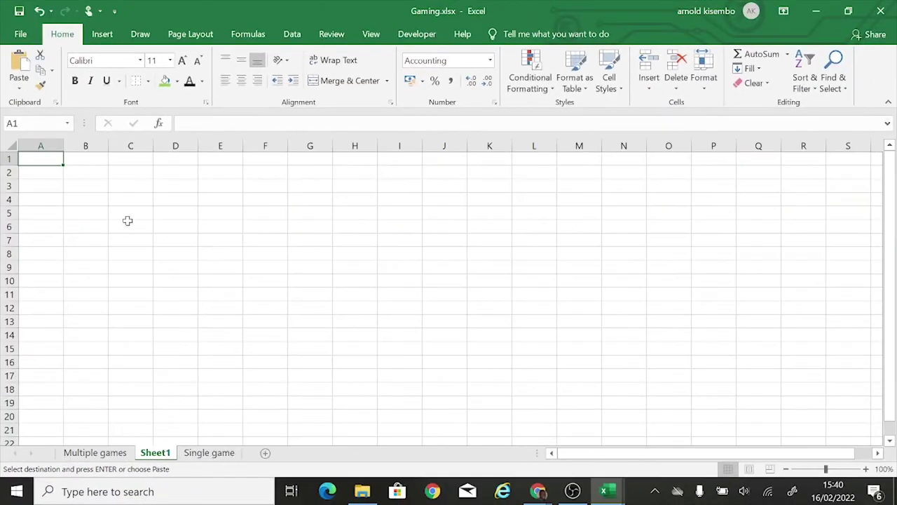
click(87, 187)
right_click(89, 189)
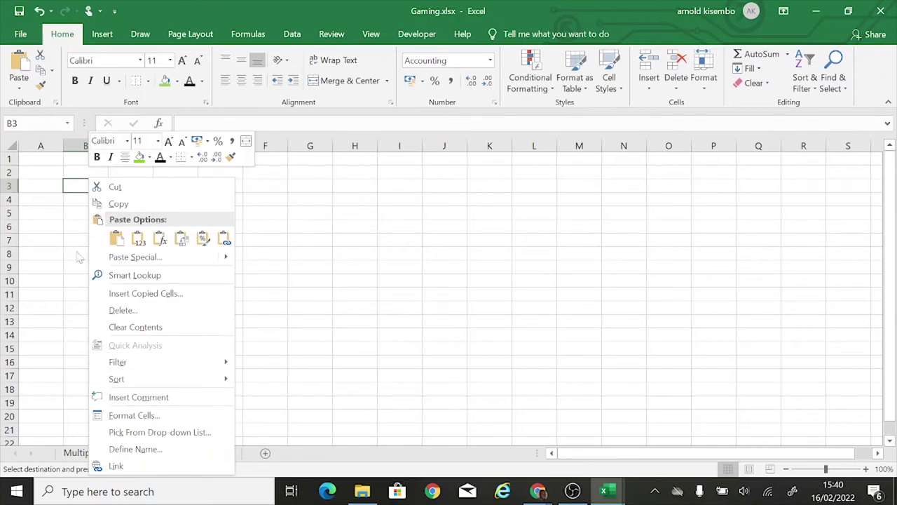
click(116, 257)
click(44, 200)
key(Return)
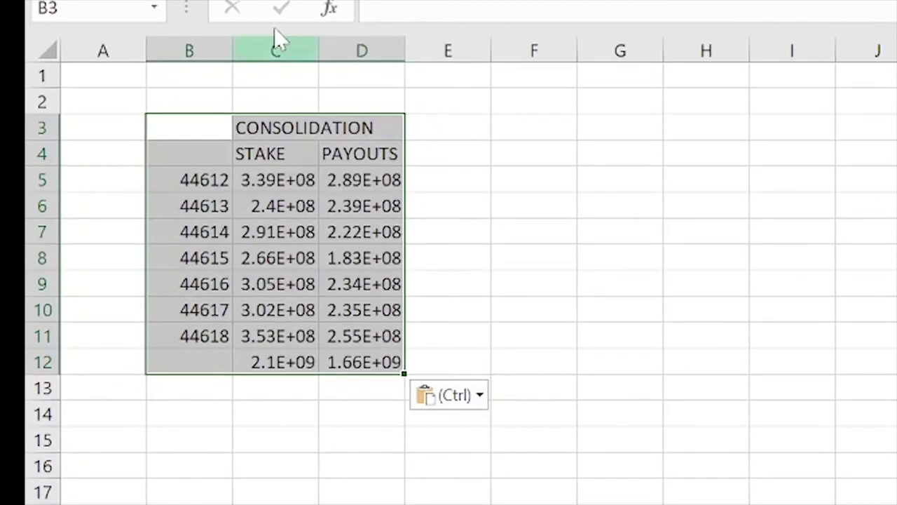
Fit columns B to D to their contents and format the pasted table's figures with thousands separators and no decimals.
double_click(232, 48)
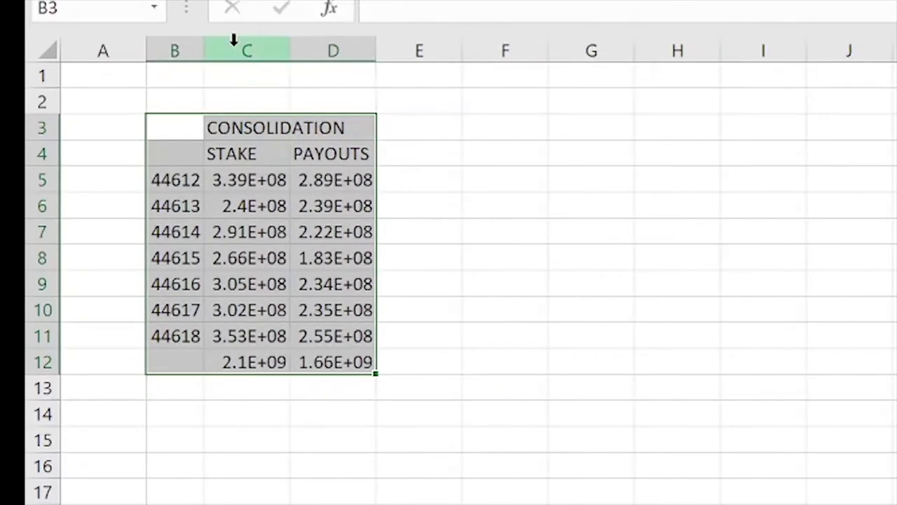
double_click(289, 46)
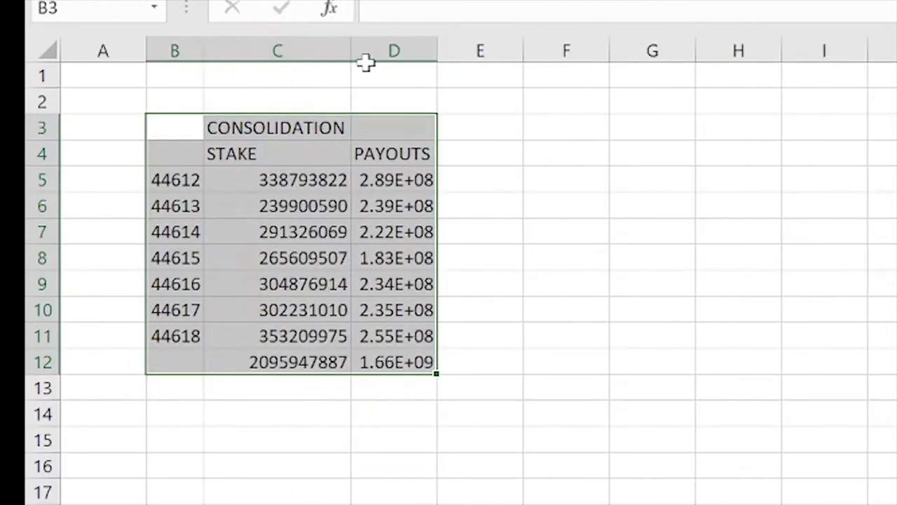
double_click(434, 50)
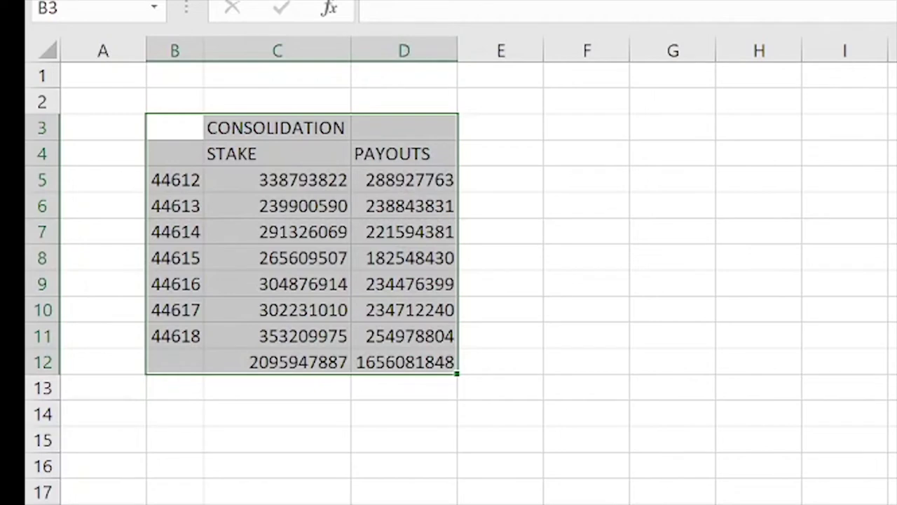
key(ctrl+shift+1)
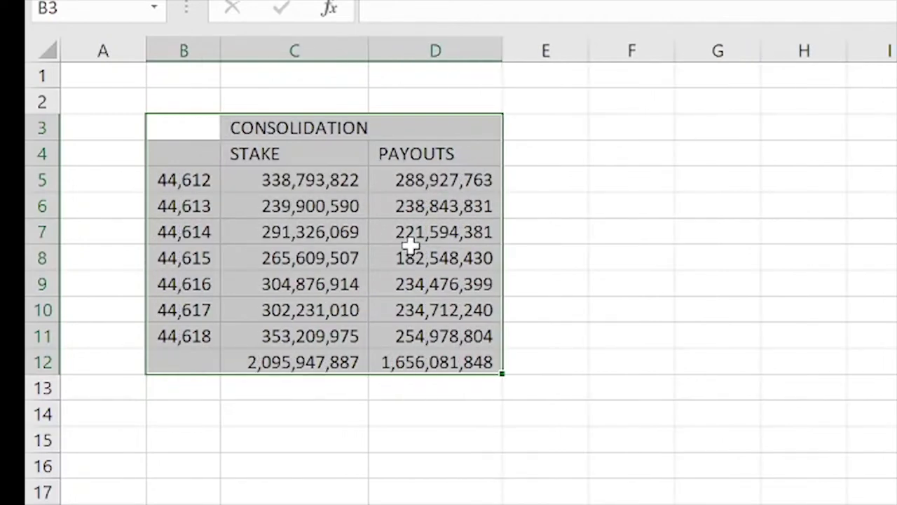
click(345, 235)
Format column B as short dates.
click(184, 51)
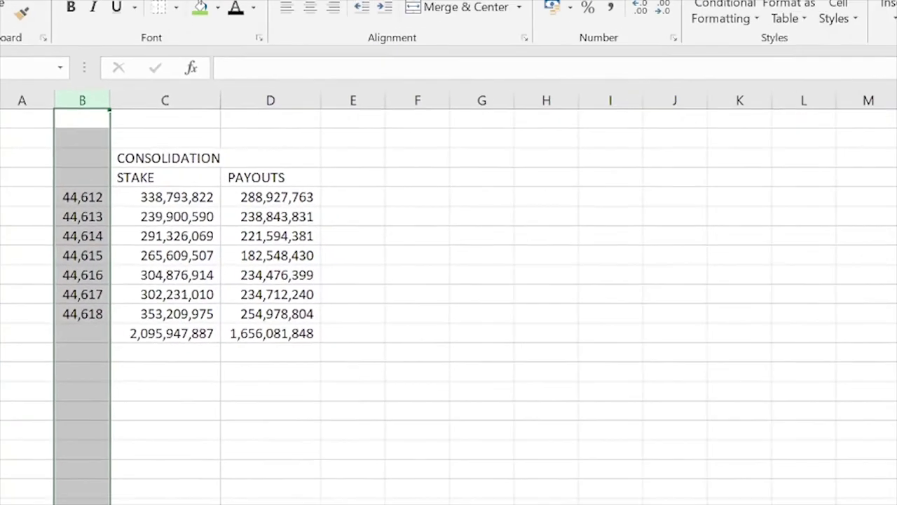
click(497, 28)
click(474, 184)
click(35, 238)
click(373, 271)
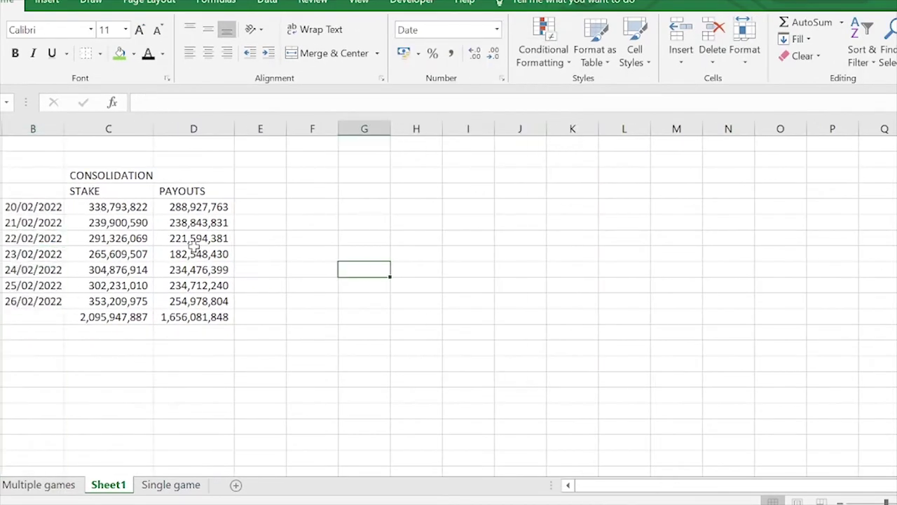
Copy the seven daily stakes from 20/02/2022 to 26/02/2022 and paste them transposed into the row starting at H5.
click(129, 209)
drag(129, 214, 117, 301)
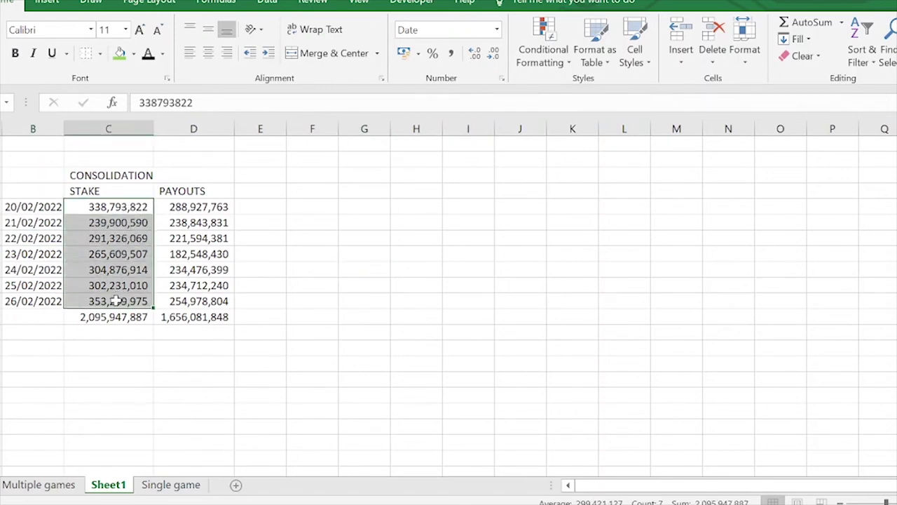
right_click(118, 301)
click(149, 196)
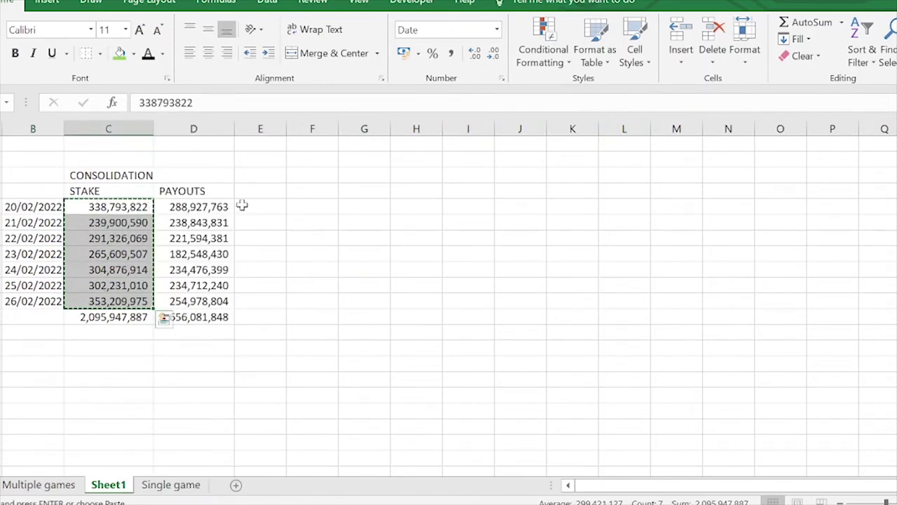
click(424, 208)
right_click(423, 208)
key(Escape)
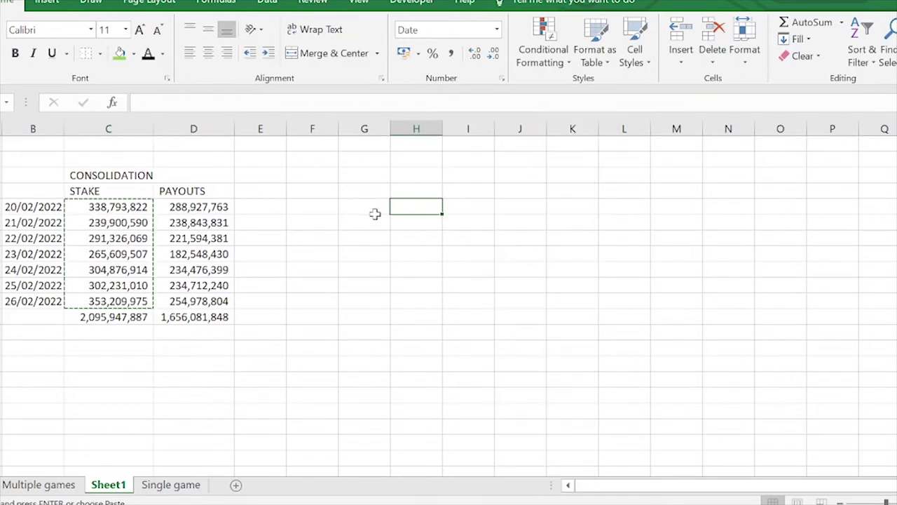
right_click(424, 206)
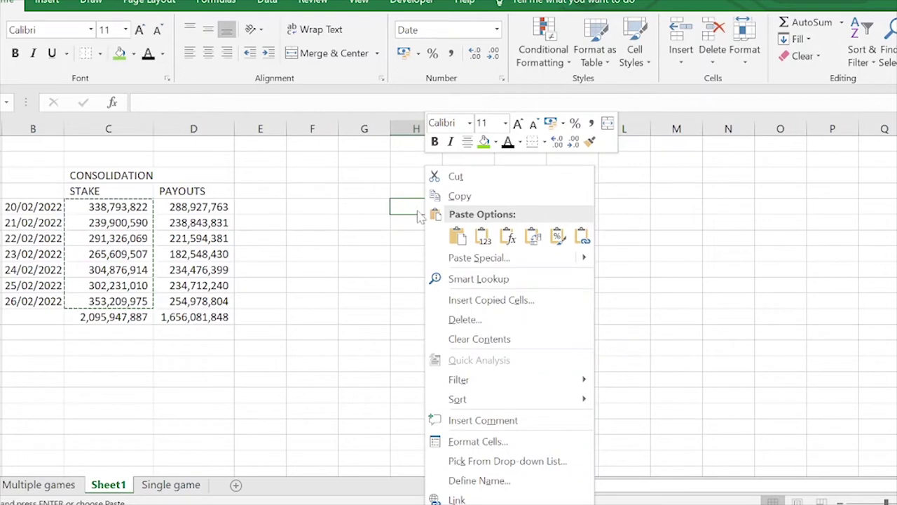
click(533, 240)
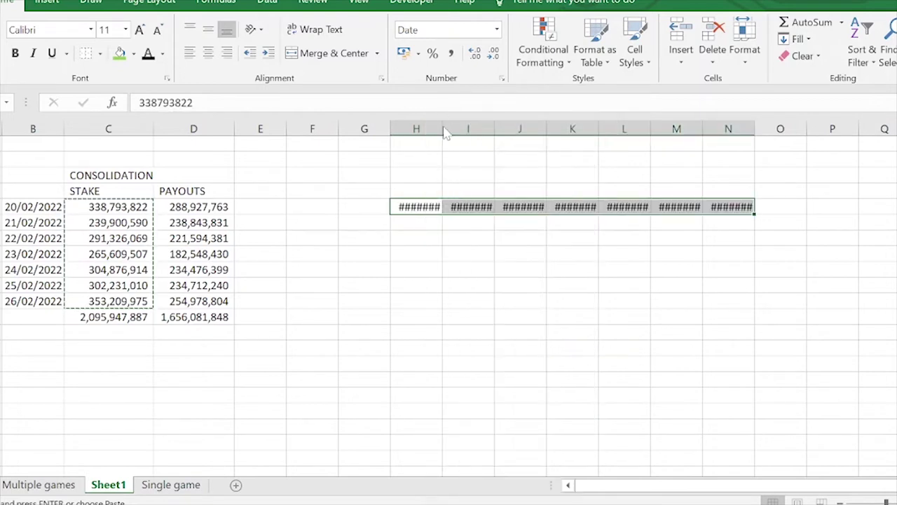
click(455, 289)
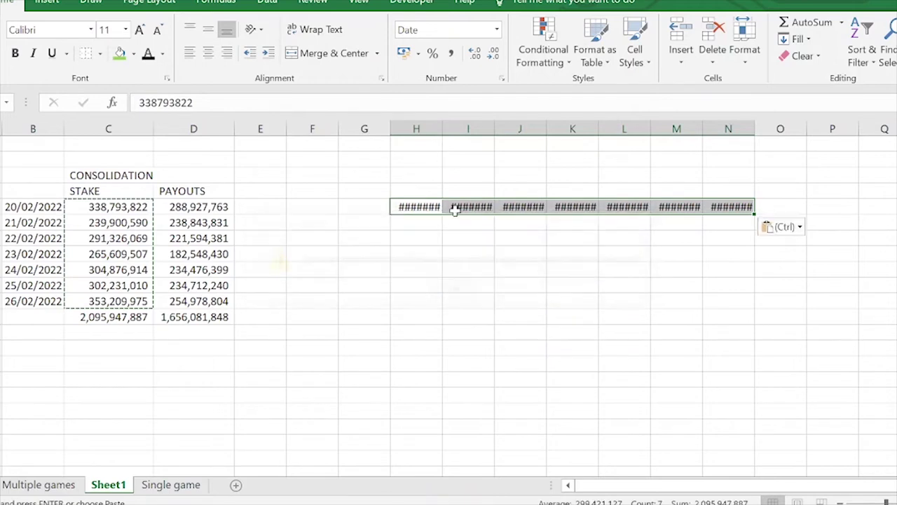
Fit the widths of columns H to N to the transposed stakes.
double_click(442, 123)
double_click(514, 124)
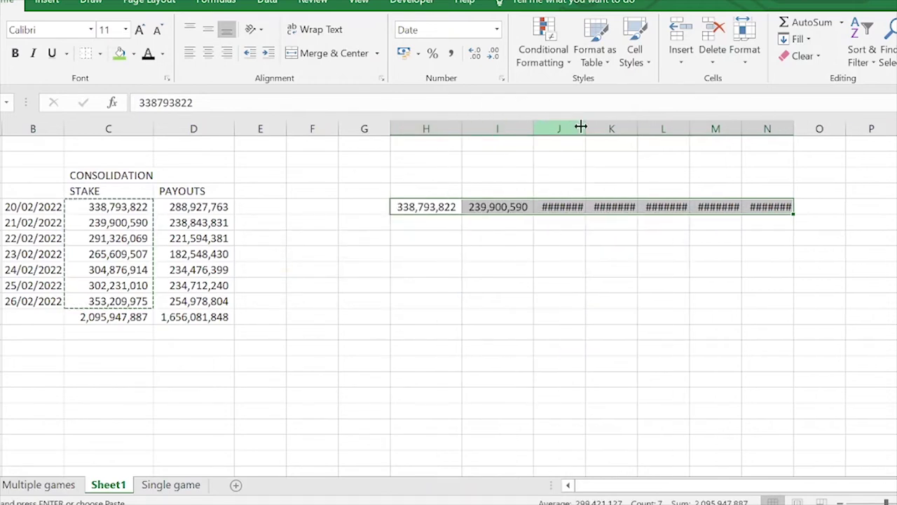
double_click(586, 124)
double_click(657, 127)
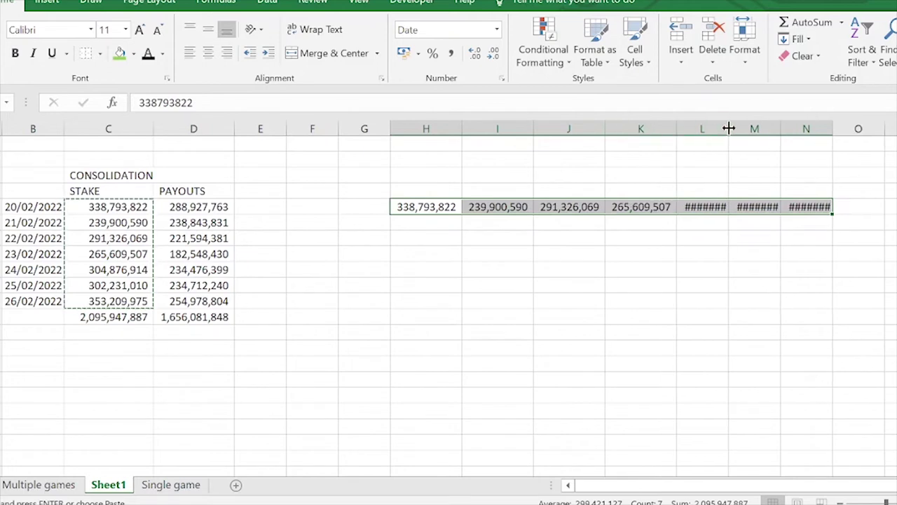
double_click(730, 125)
double_click(799, 125)
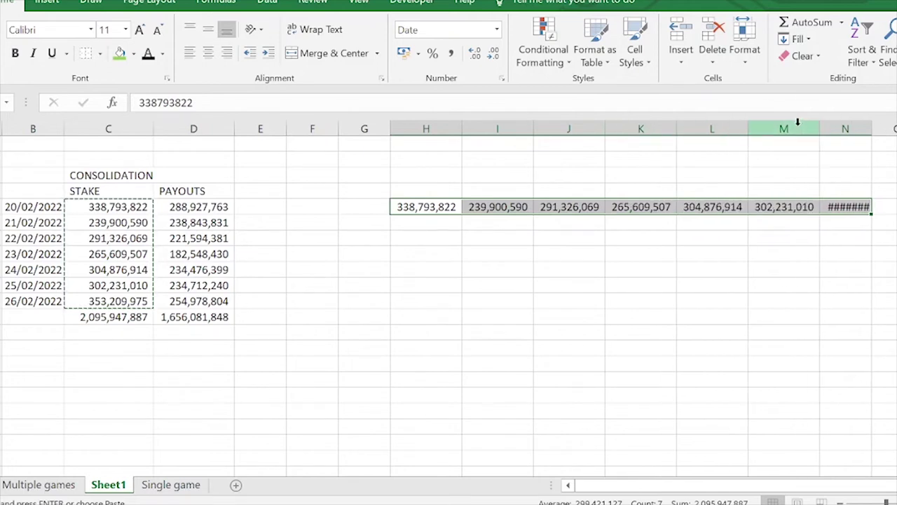
double_click(871, 128)
click(635, 311)
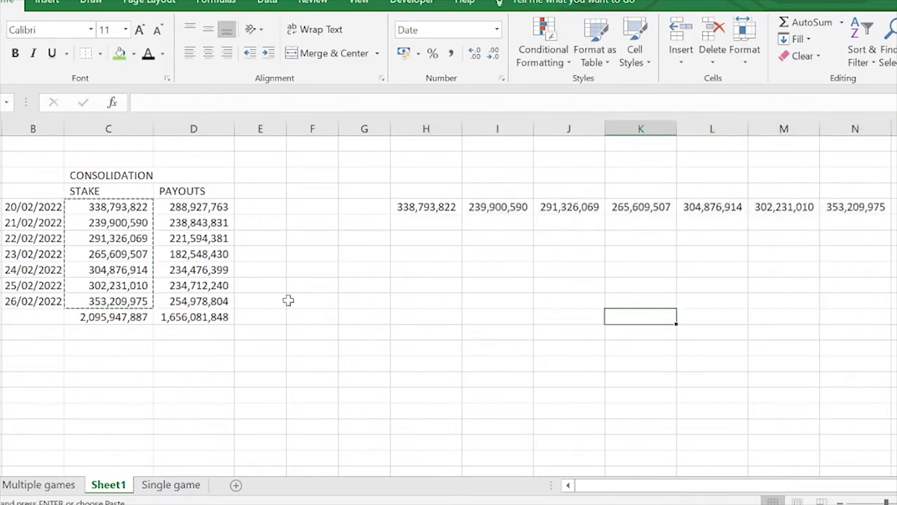
Copy the seven daily payouts from 20/02/2022 to 26/02/2022 and paste them transposed into the row starting at H8.
click(186, 208)
drag(186, 207, 176, 301)
right_click(176, 300)
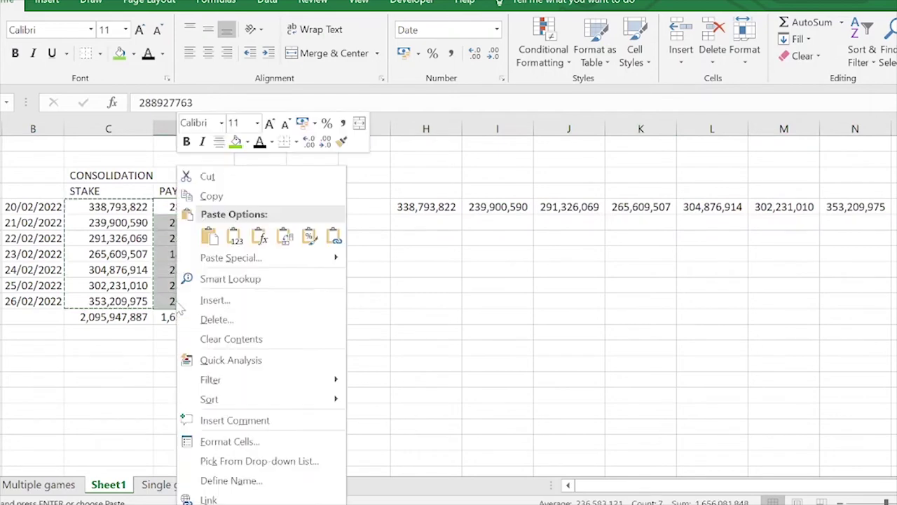
click(211, 196)
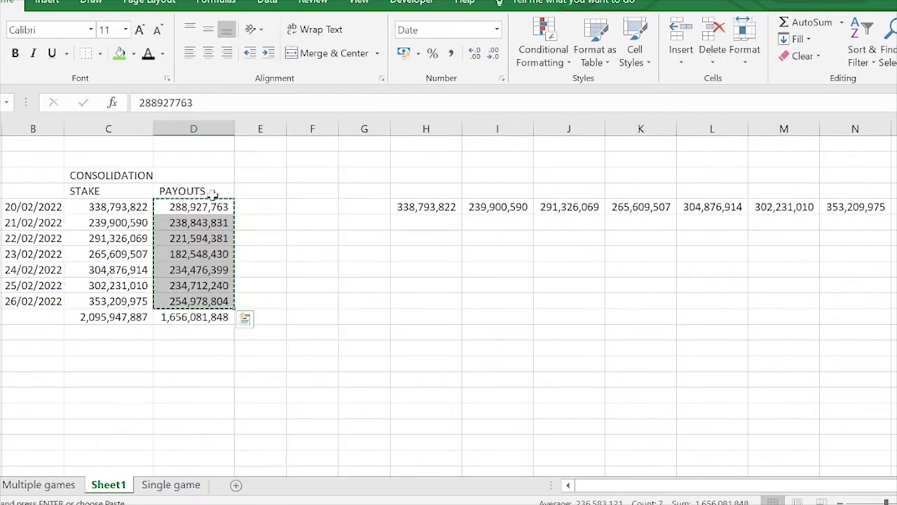
click(427, 253)
right_click(427, 255)
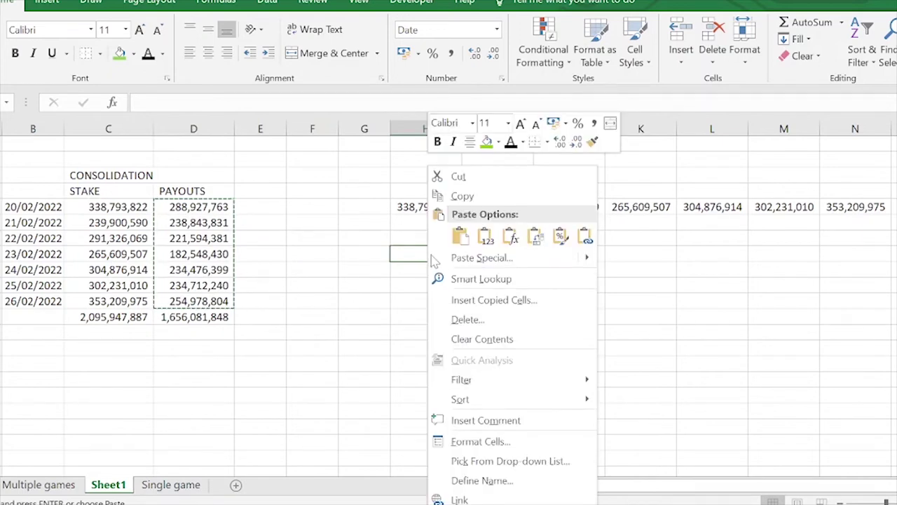
click(536, 238)
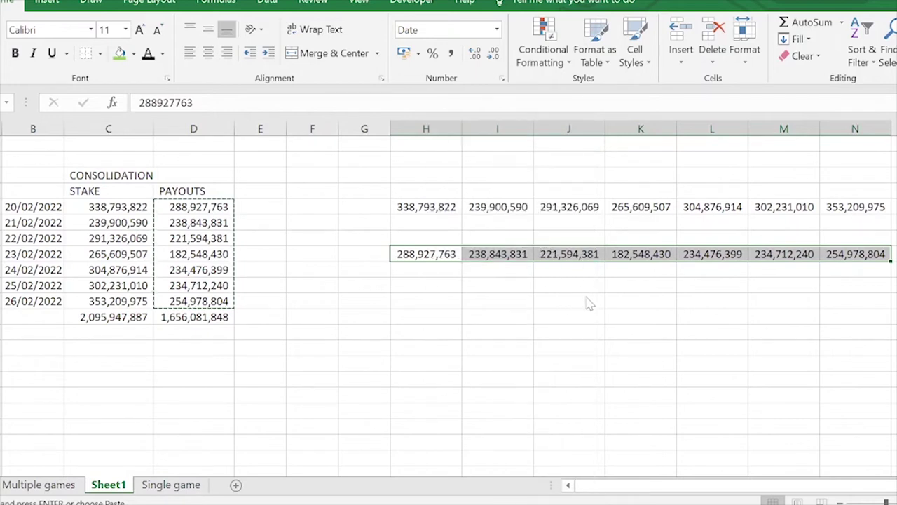
click(462, 291)
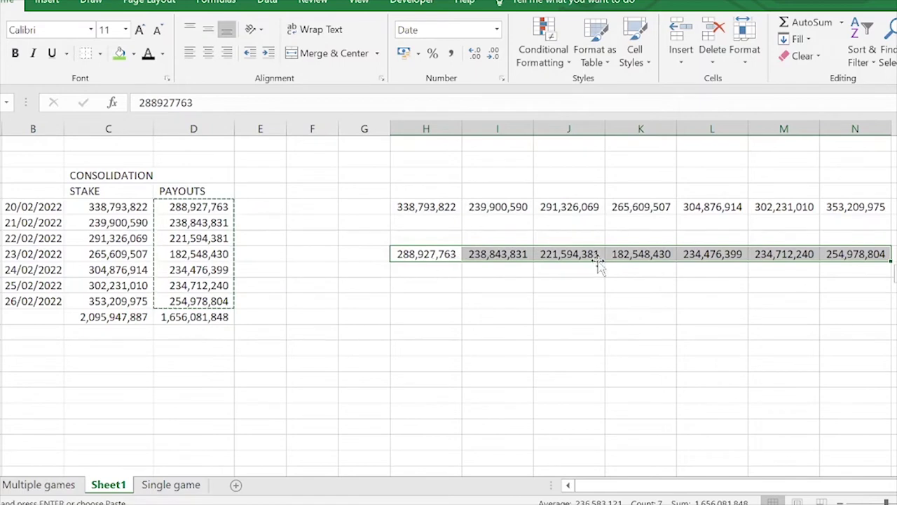
Try a second transposed paste of the payouts into the row starting at H11 and clear it again.
click(424, 300)
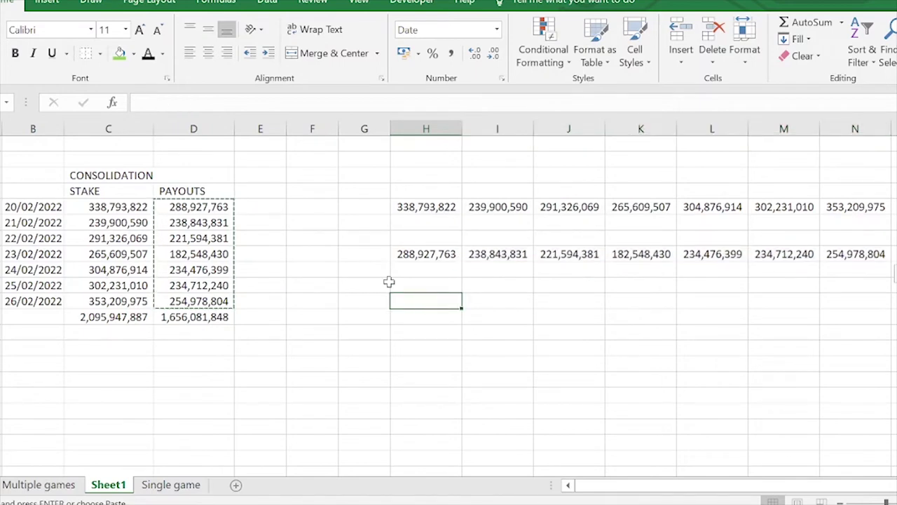
click(4, 65)
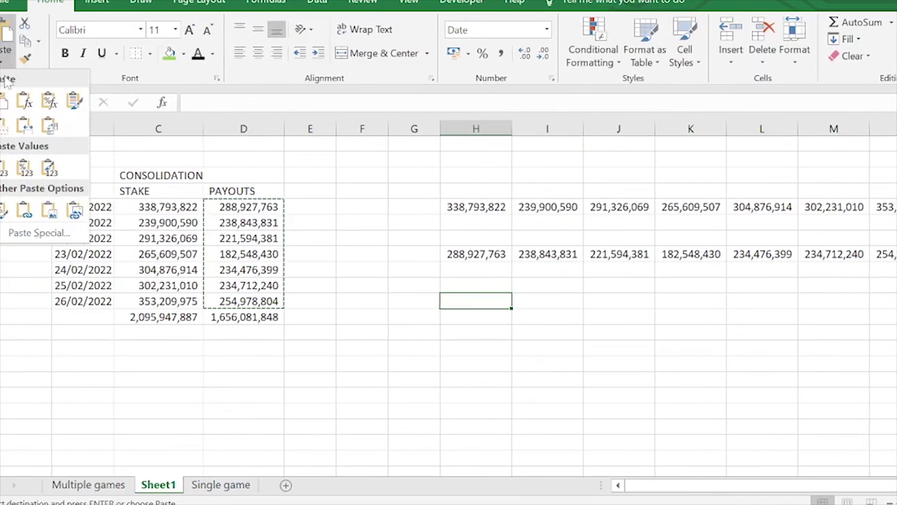
click(63, 128)
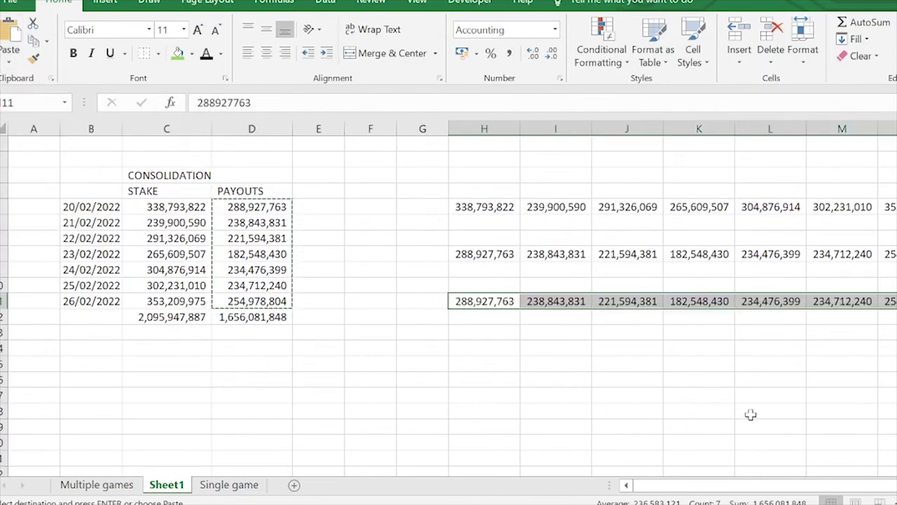
key(Delete)
click(729, 413)
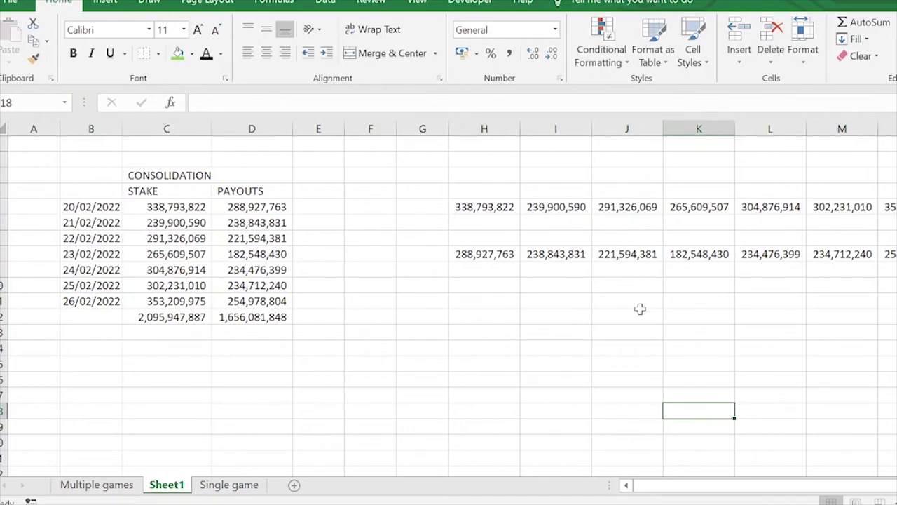
Copy the transposed daily stakes from H5 to N5.
click(485, 190)
drag(485, 209, 890, 209)
right_click(778, 207)
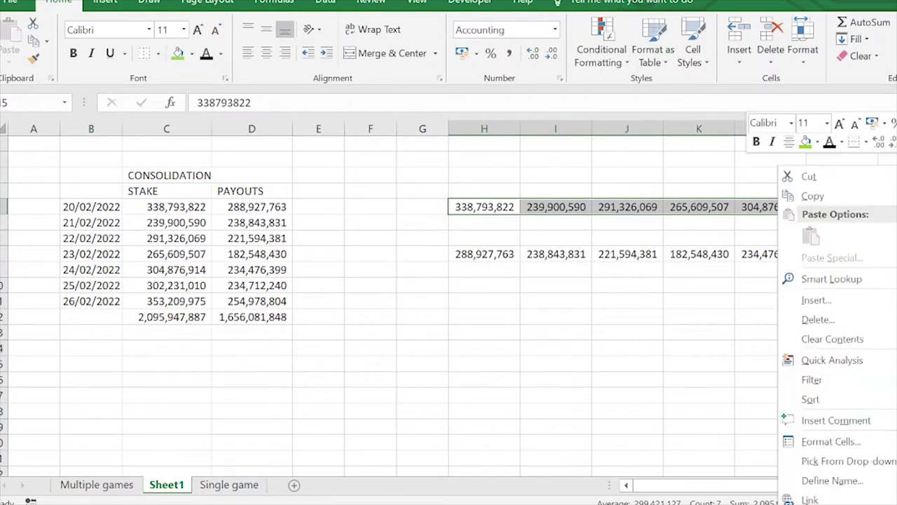
click(801, 194)
click(151, 191)
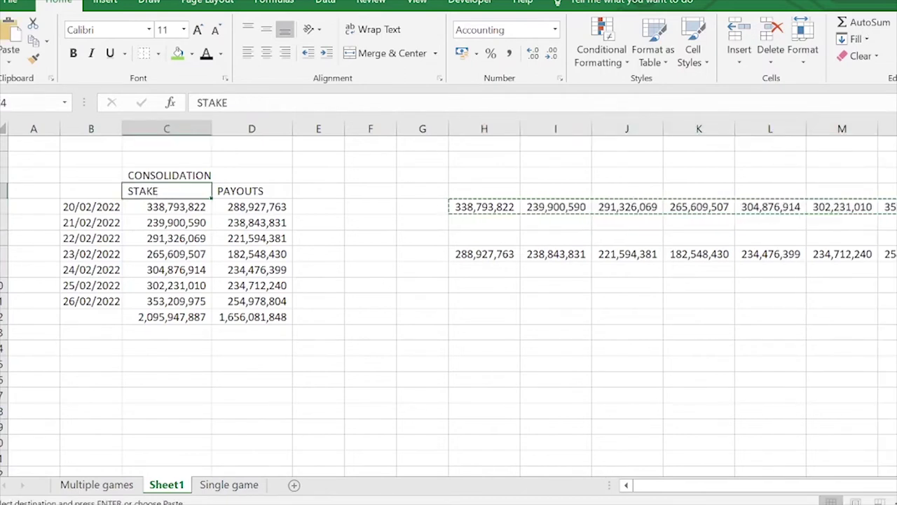
Switch to the weekly gaming tax return workbook and paste the stakes as values into the Stake Amount row from Sunday 20/02/2022.
key(super+Left)
click(775, 250)
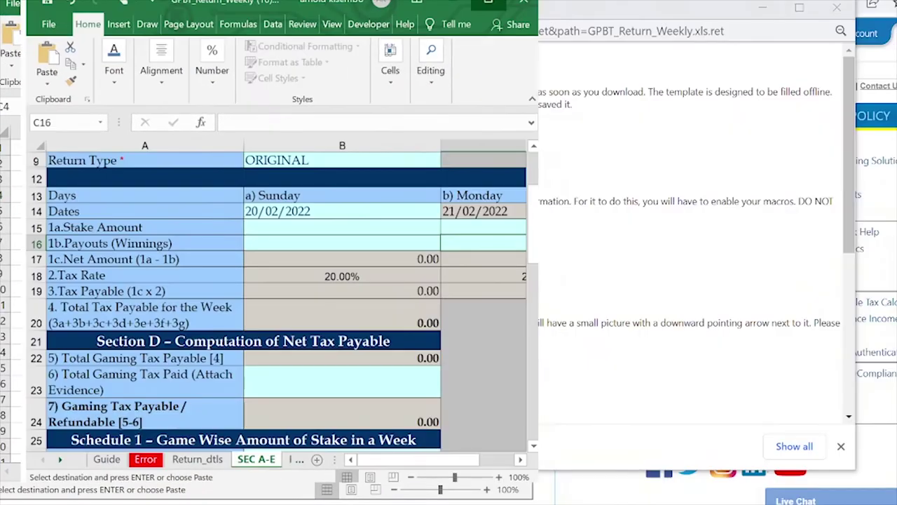
key(super+Up)
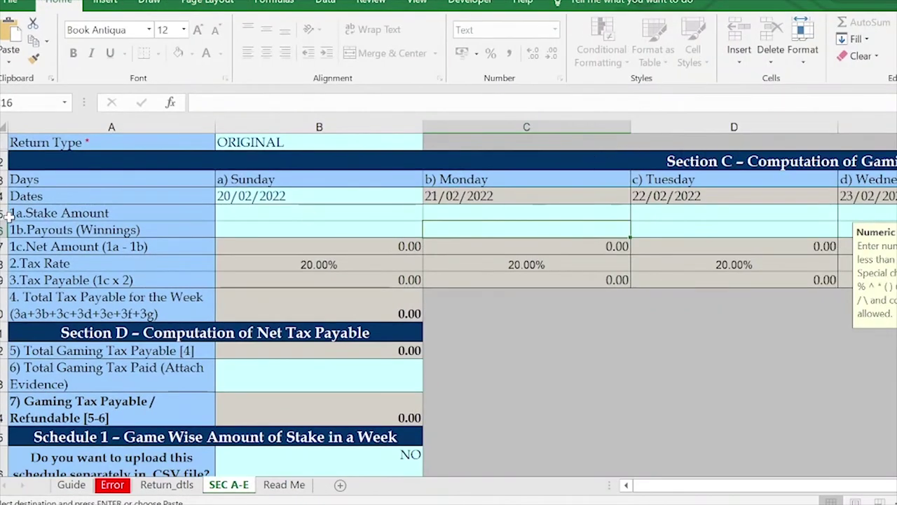
click(258, 219)
right_click(257, 219)
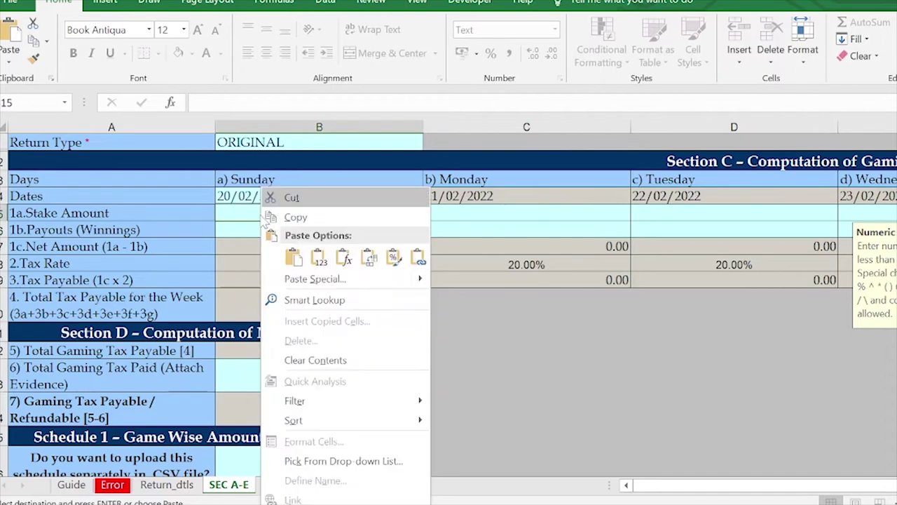
click(299, 286)
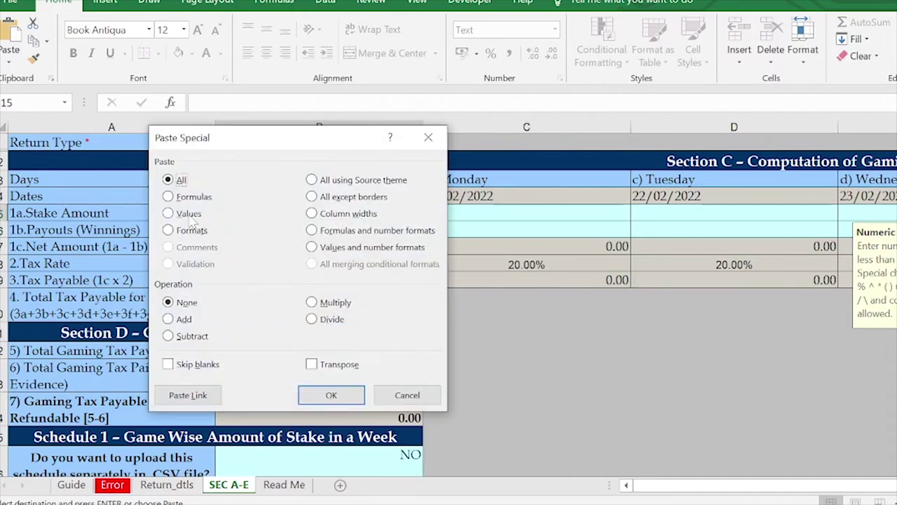
click(188, 213)
key(Return)
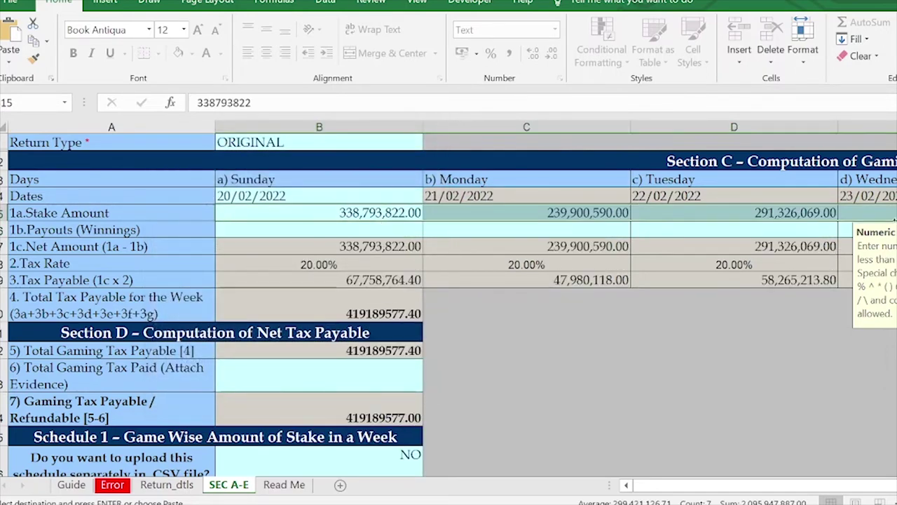
Switch back to the consolidation workbook and copy the transposed daily payouts from H8 to N8.
key(super+Down)
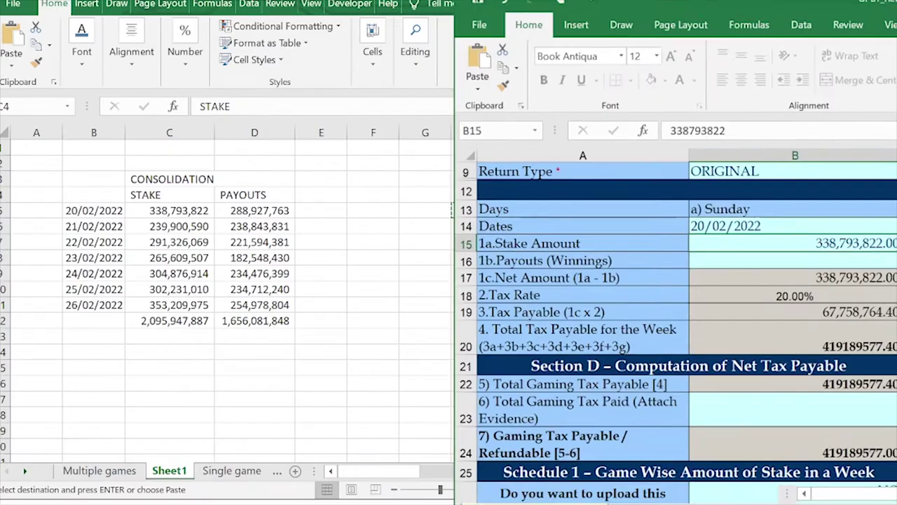
key(alt+Tab)
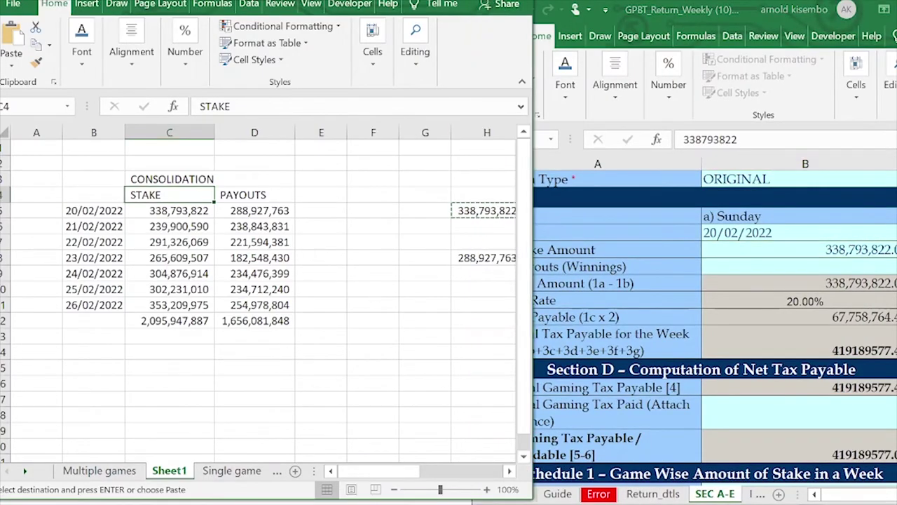
key(super+Up)
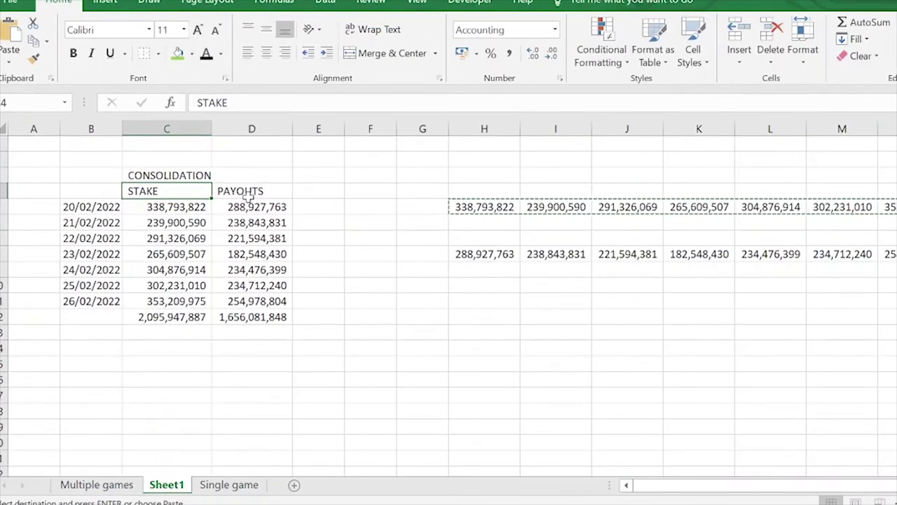
click(247, 193)
drag(252, 206, 257, 301)
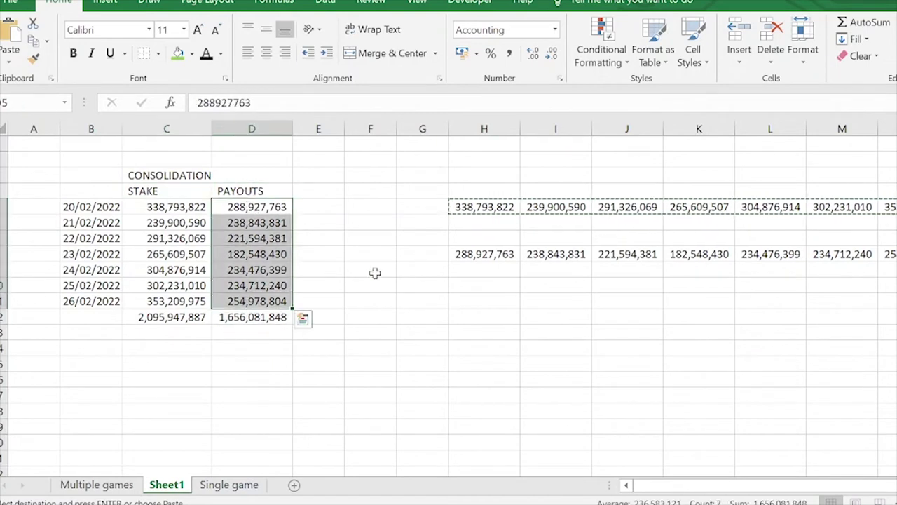
drag(485, 250, 885, 255)
right_click(869, 255)
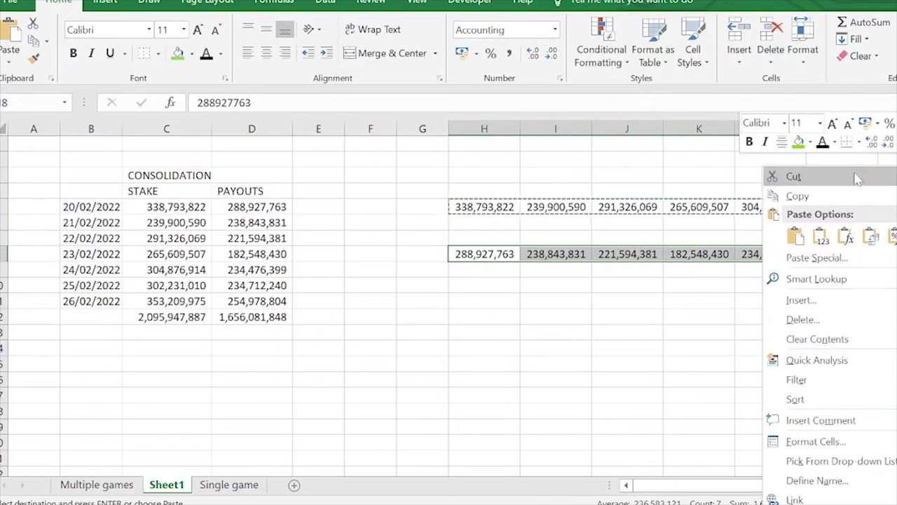
click(841, 196)
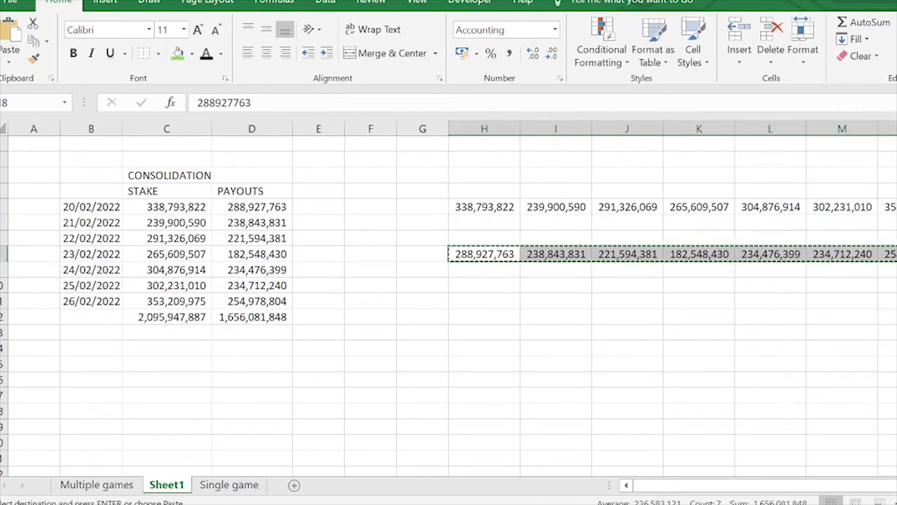
Switch to the weekly gaming tax return workbook and paste the payouts as values into the Payouts (Winnings) row from Sunday 20/02/2022.
key(super+Left)
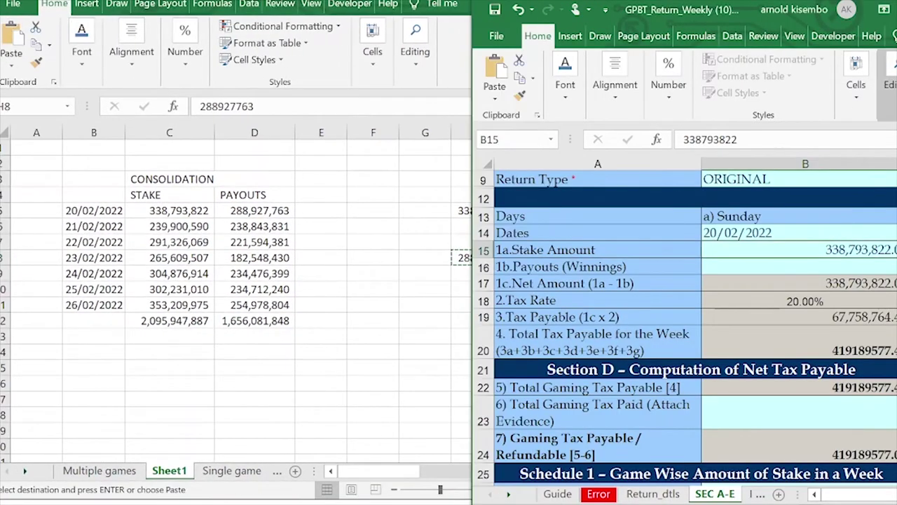
key(super+Up)
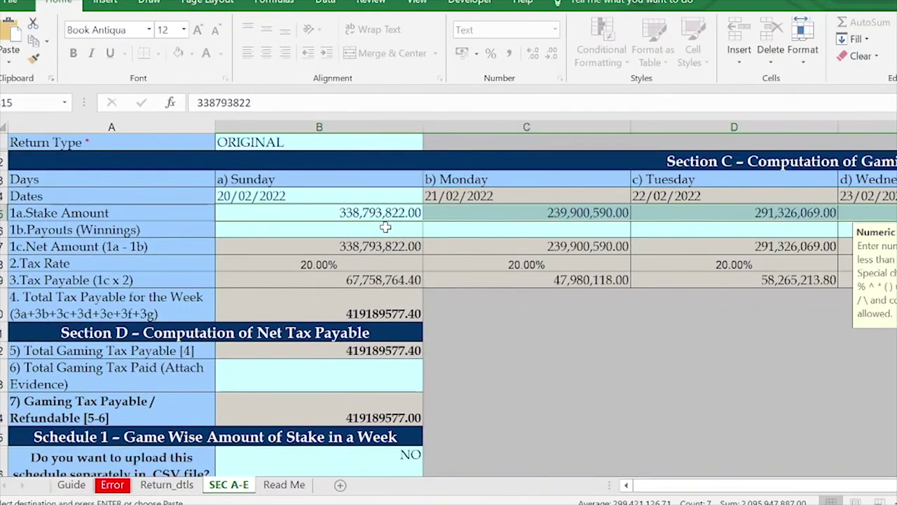
click(351, 231)
right_click(351, 230)
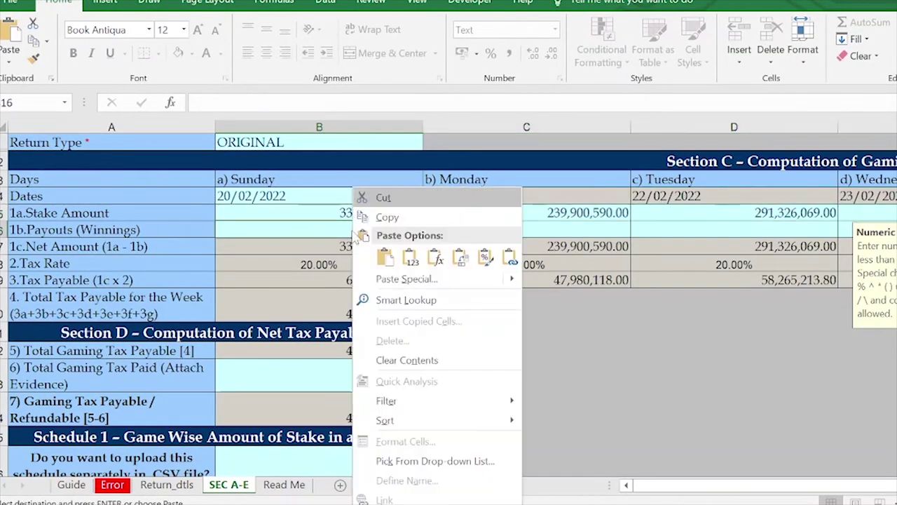
click(347, 278)
click(246, 214)
click(408, 396)
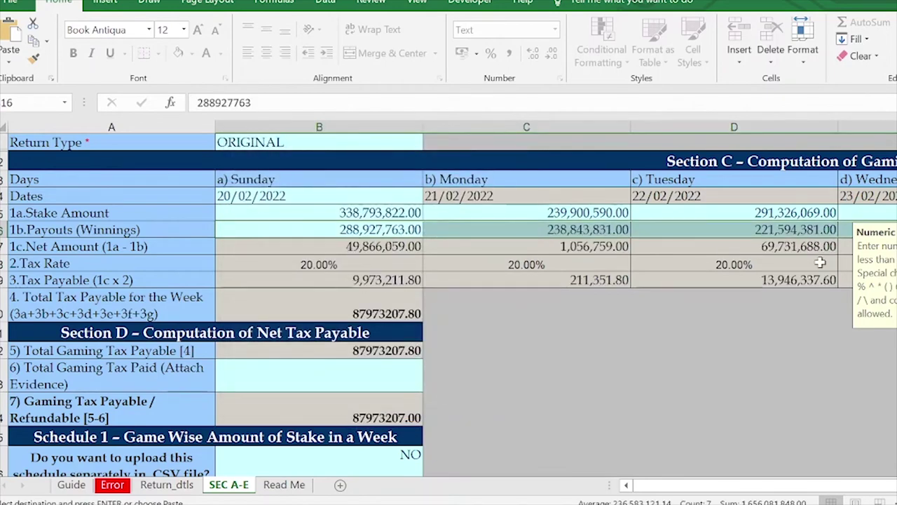
Clear the soccer entry with its stake and payout amounts from the first row of Schedule 1.
scroll(837, 269, down, 2)
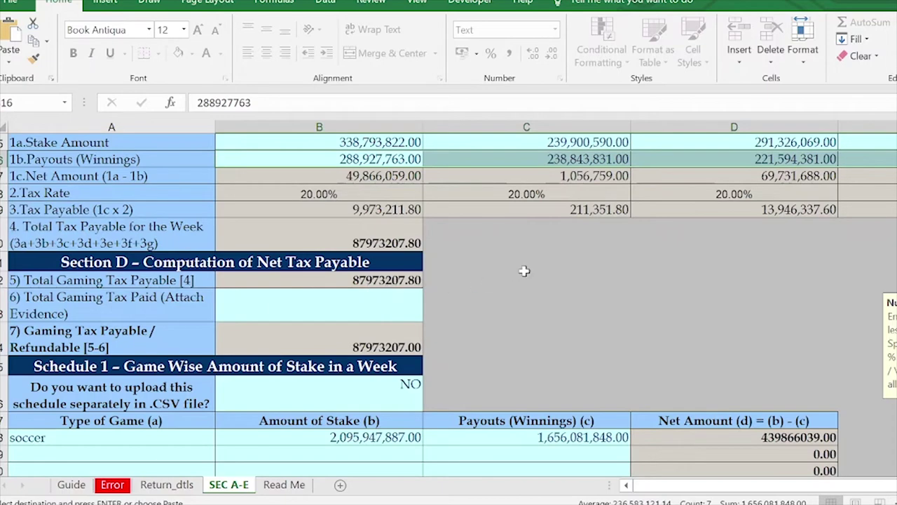
scroll(516, 273, down, 2)
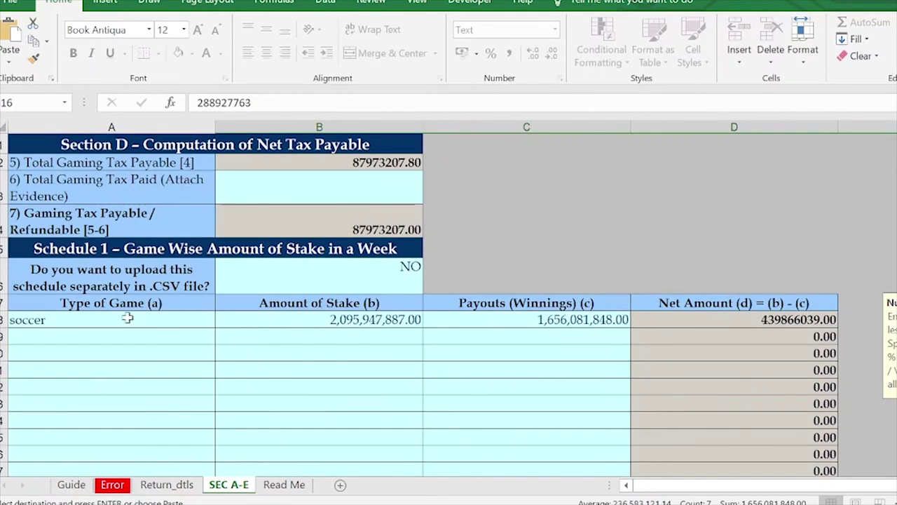
drag(163, 323, 551, 332)
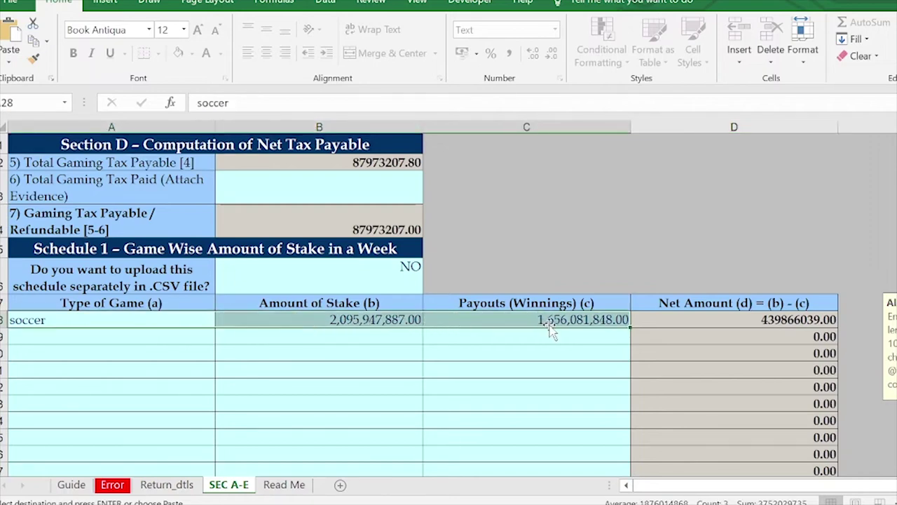
key(Delete)
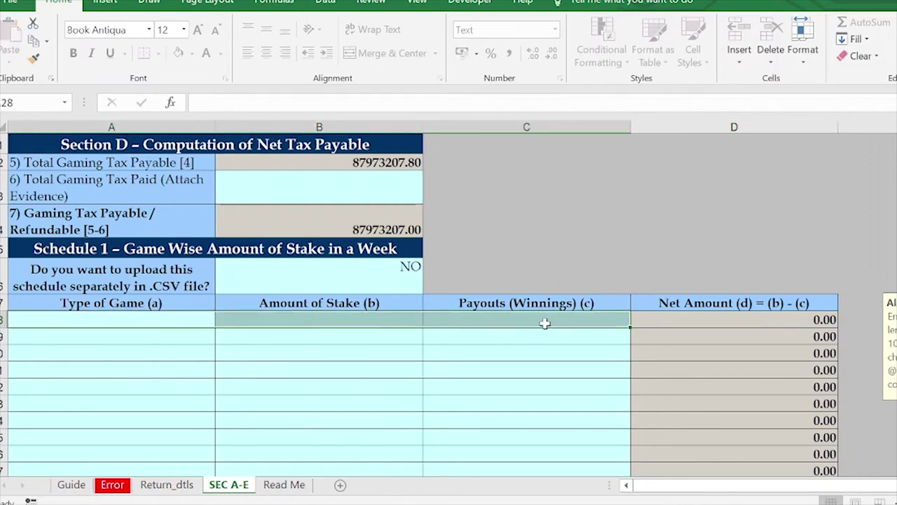
click(436, 404)
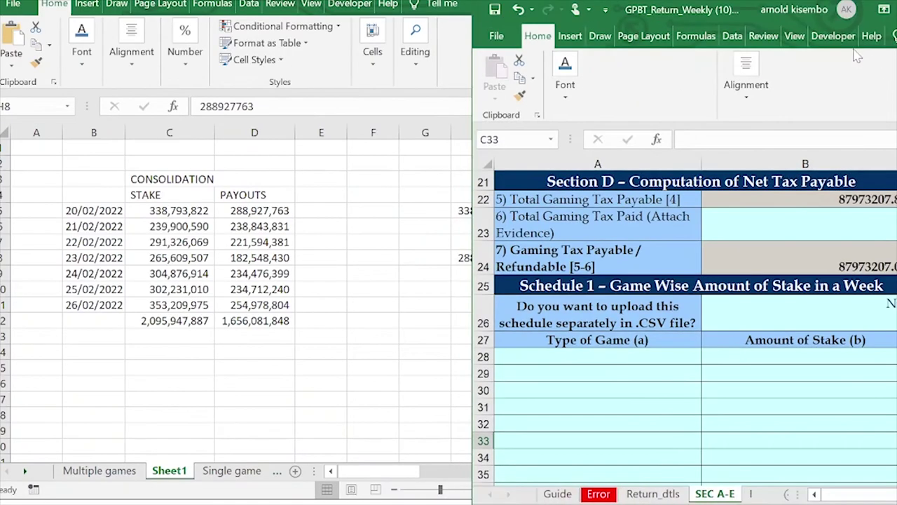
Switch to the consolidation workbook and examine the separate game tables, including Slots, Betting and Online, on the Multiple games sheet.
text(288,927,763)
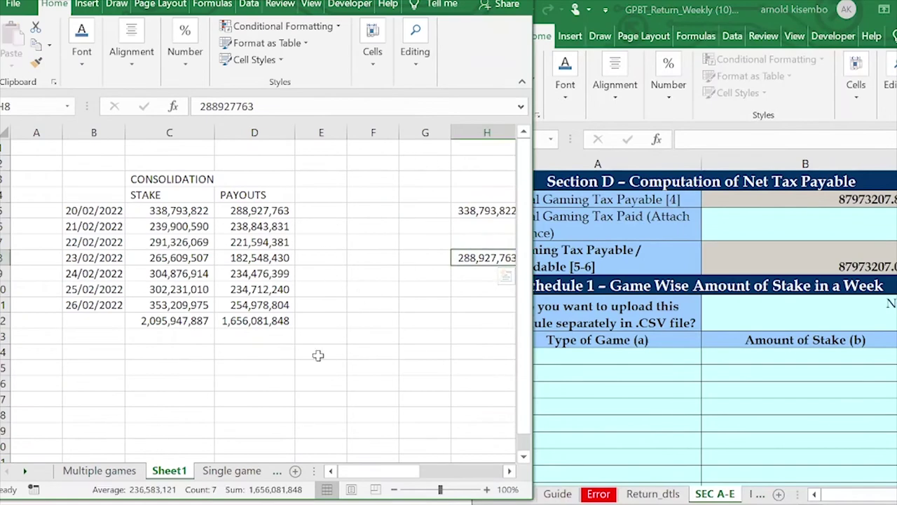
click(98, 470)
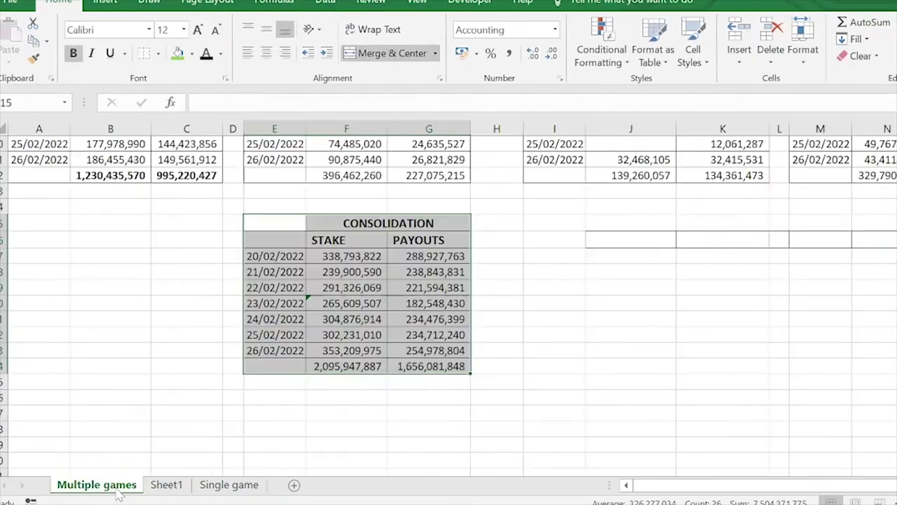
scroll(398, 359, up, 3)
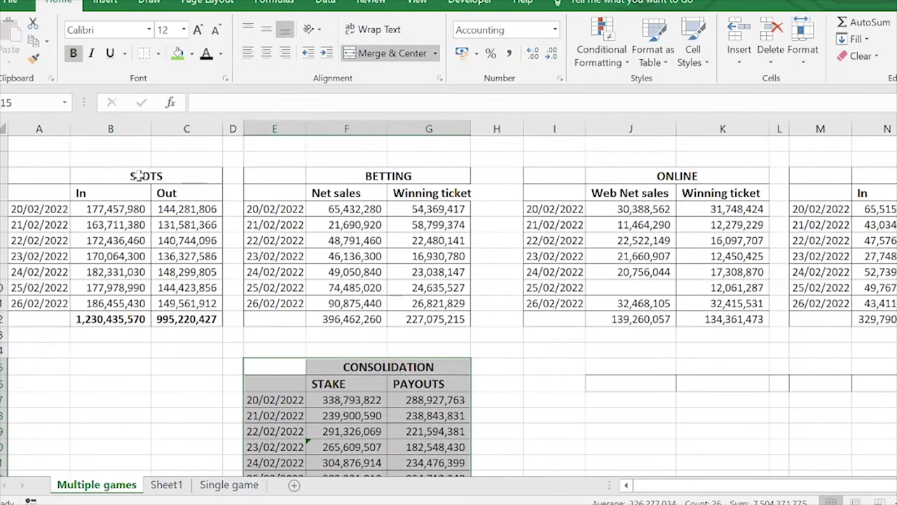
drag(140, 181, 204, 319)
drag(405, 180, 434, 305)
drag(673, 177, 722, 303)
drag(841, 177, 883, 303)
click(722, 240)
click(346, 240)
click(110, 224)
click(330, 256)
click(763, 240)
click(876, 224)
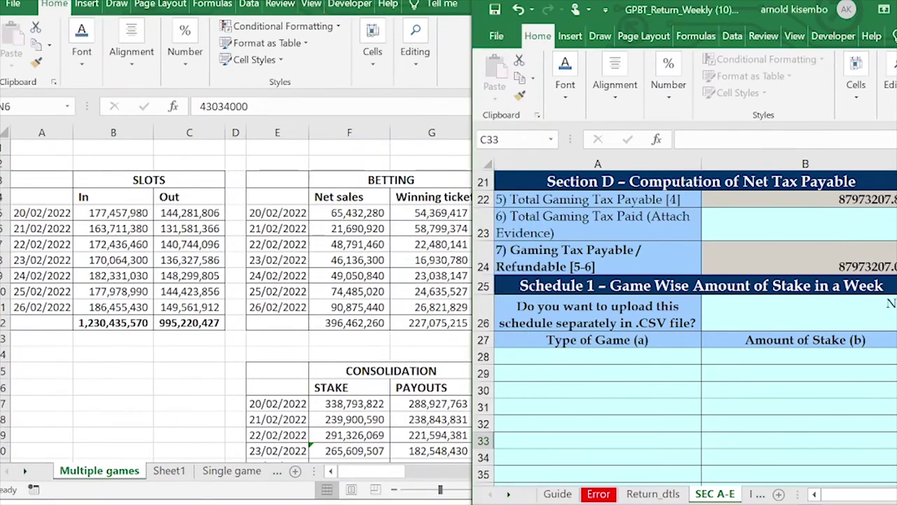
Review the tax return's Schedule 1 columns for game type, stake and payouts alongside the daily stakes and payouts in Section C.
key(super+Up)
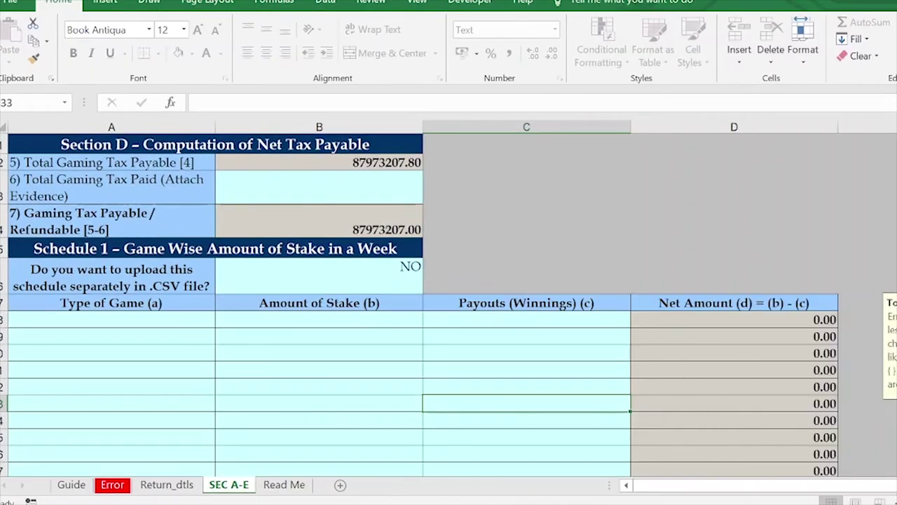
click(113, 319)
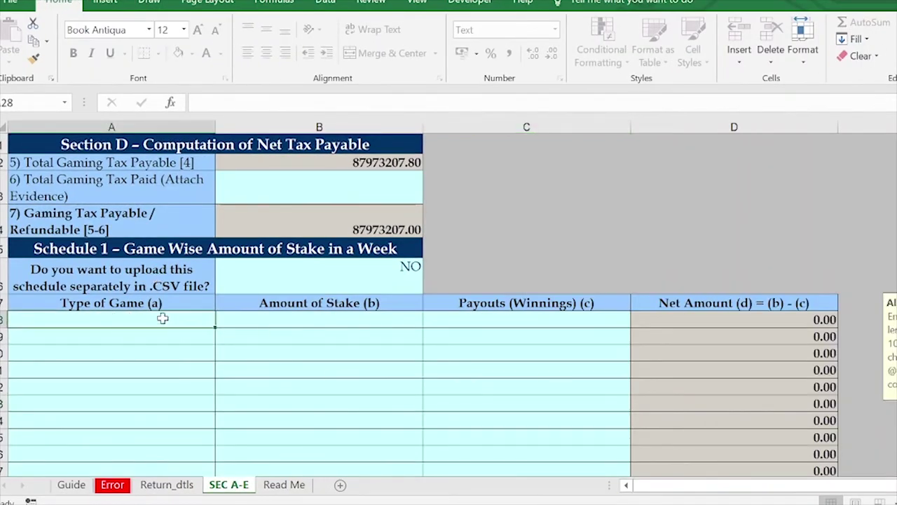
drag(175, 321, 168, 385)
drag(177, 329, 167, 398)
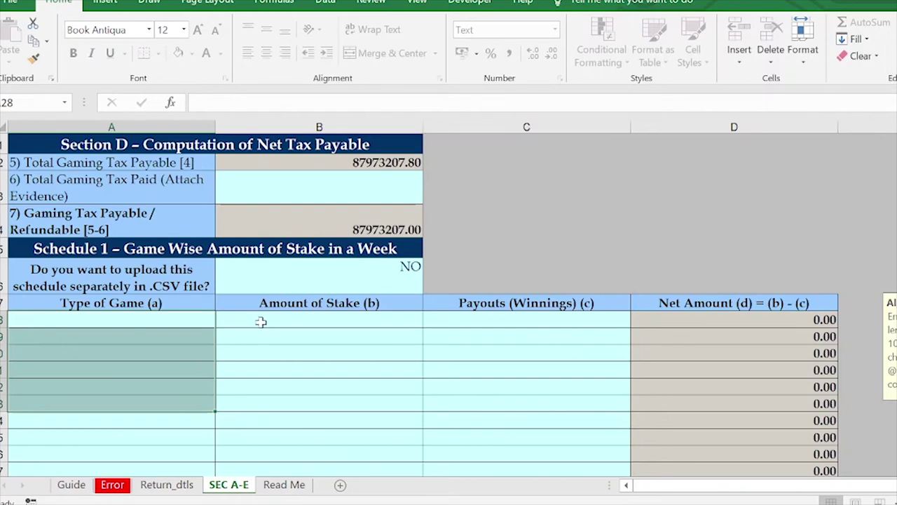
drag(263, 319, 273, 403)
click(526, 321)
drag(527, 321, 532, 411)
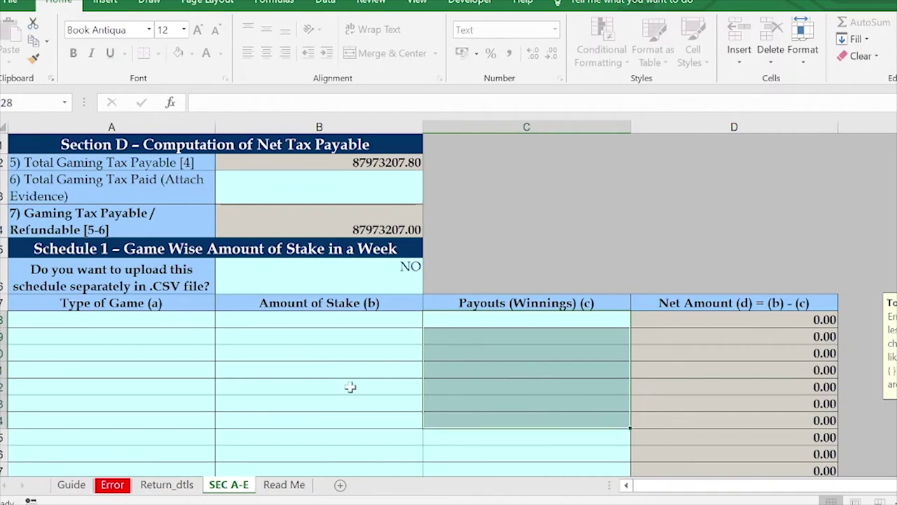
scroll(356, 387, up, 4)
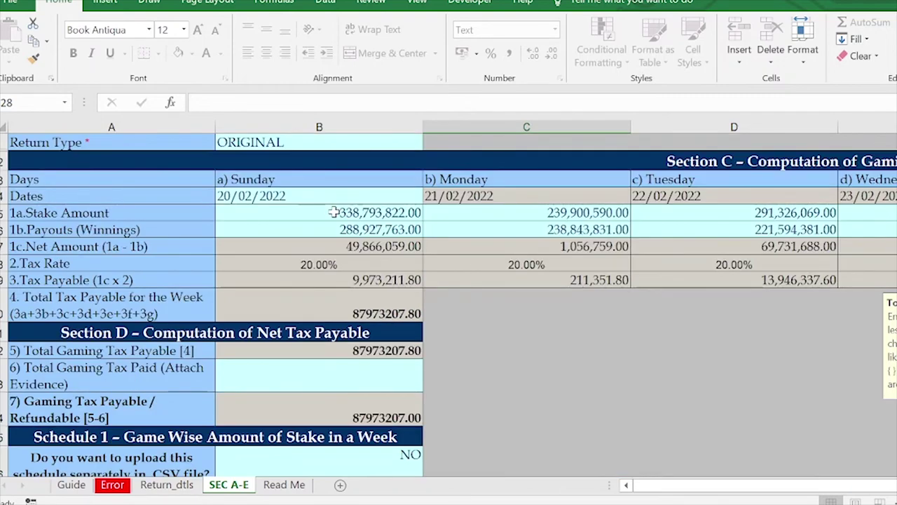
drag(334, 213, 813, 229)
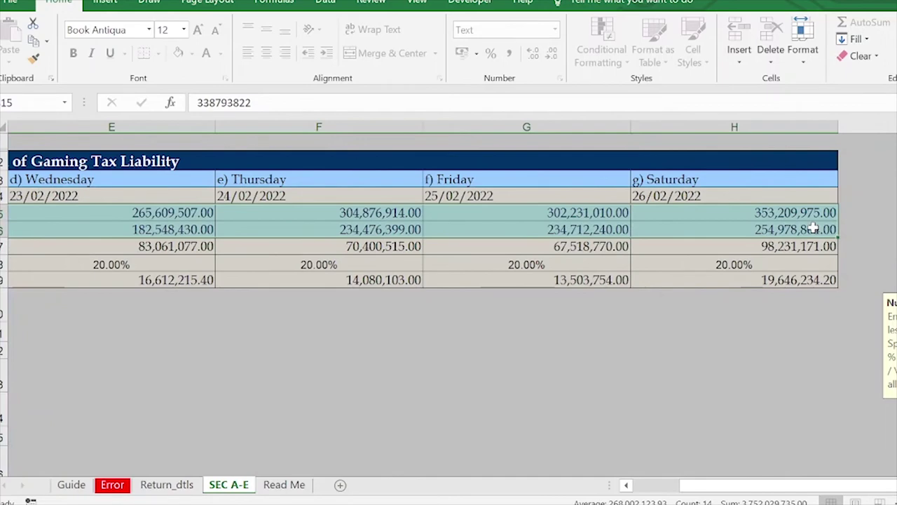
click(650, 492)
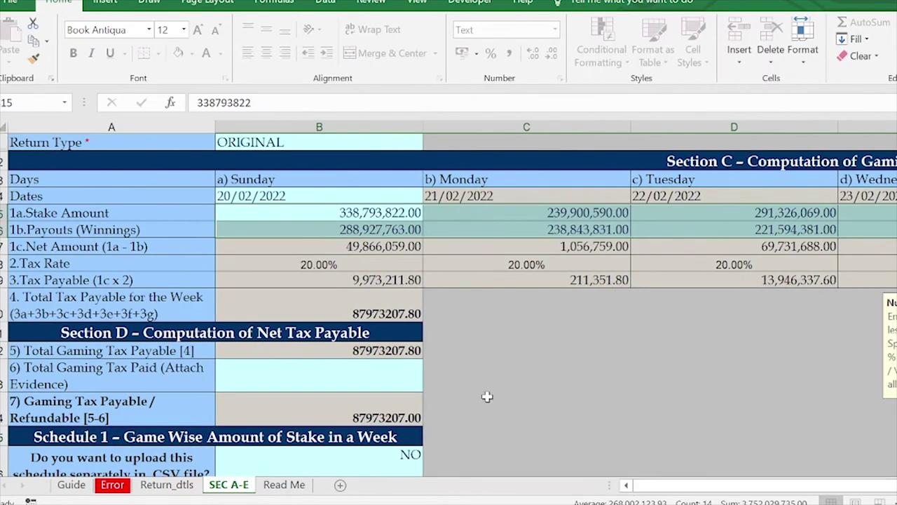
scroll(481, 392, down, 3)
scroll(481, 392, down, 3)
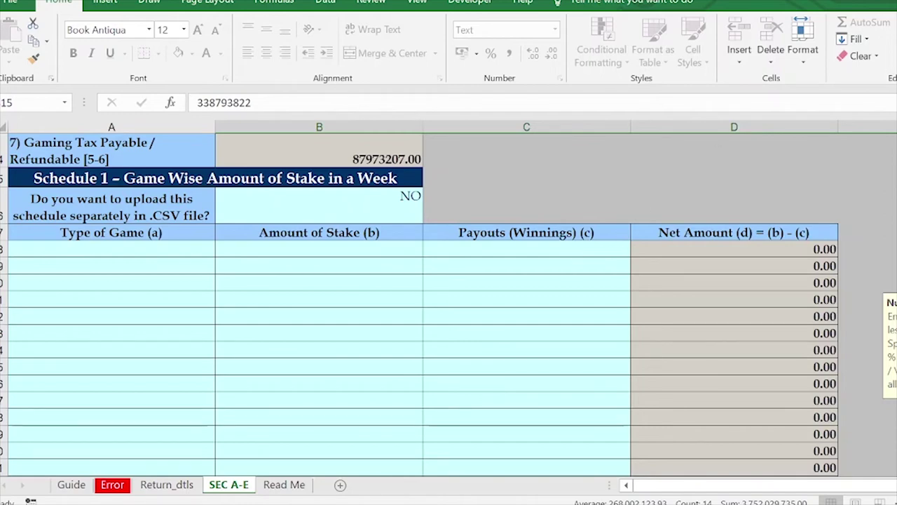
Check the game names in the consolidation workbook and enter SLOTS in A28 and BETTING in A29 under Type of Game in Schedule 1.
key(super+Right)
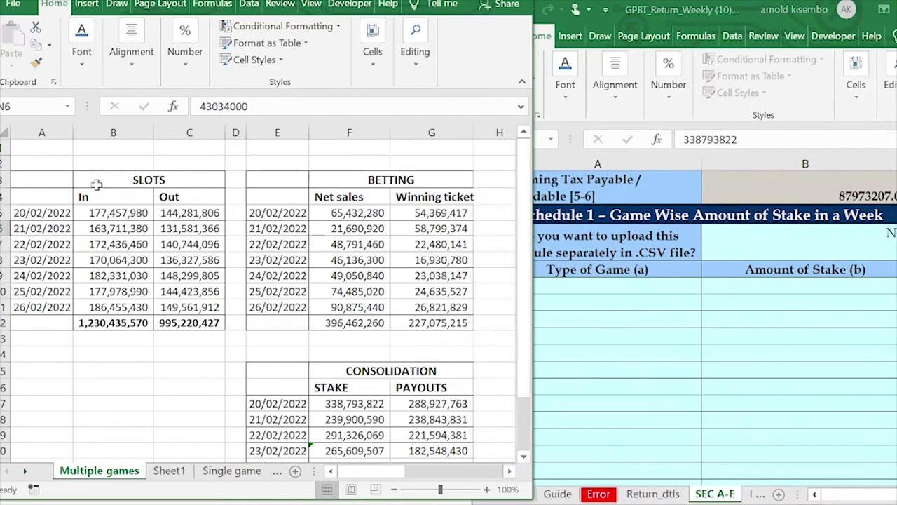
click(122, 180)
click(545, 287)
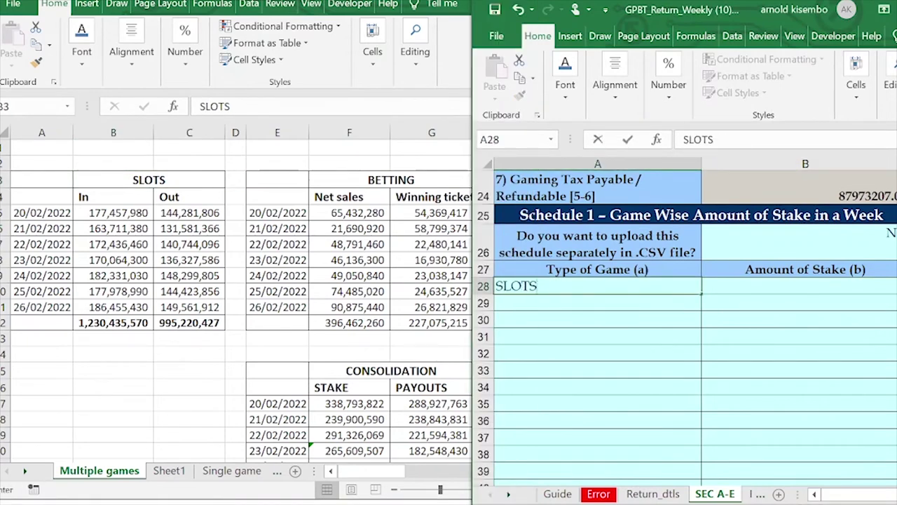
text(SLOTS)
key(Return)
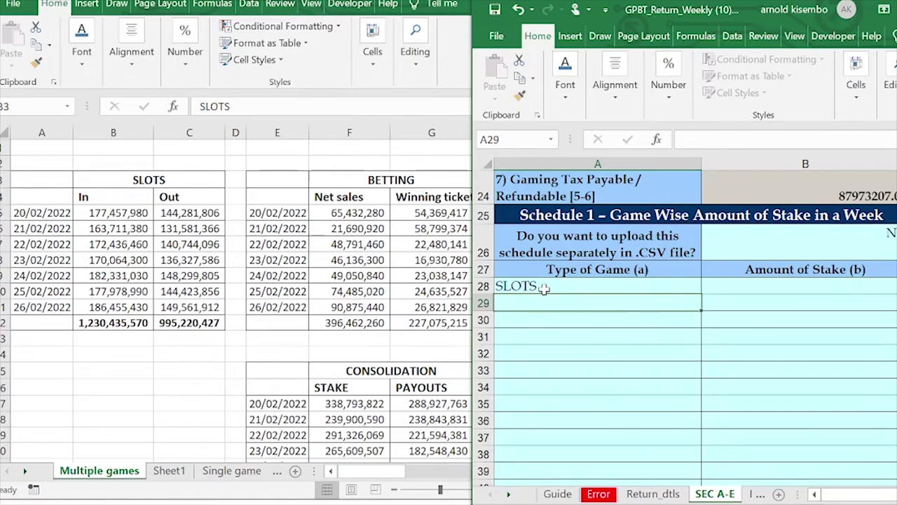
text(BETTING)
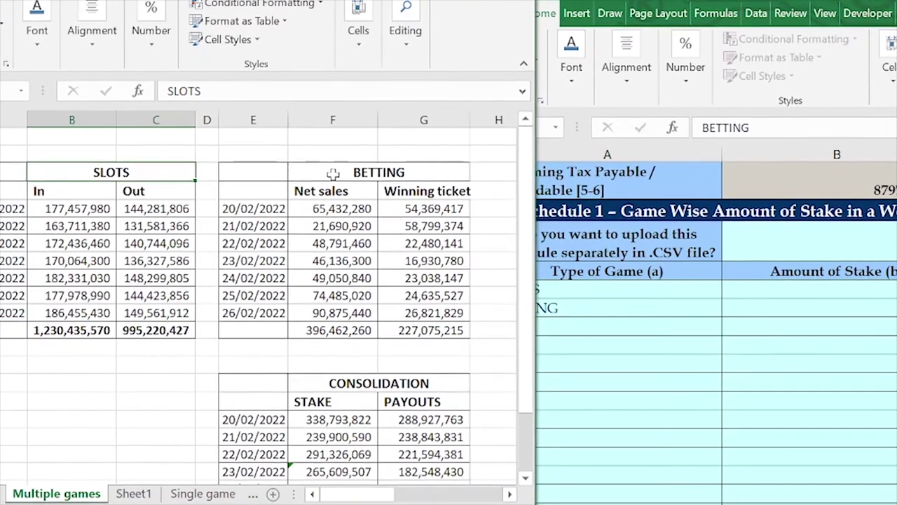
Find the next game table in the consolidation workbook and enter ONLINE as the game type in A30 of Schedule 1.
click(364, 176)
scroll(409, 280, right, 5)
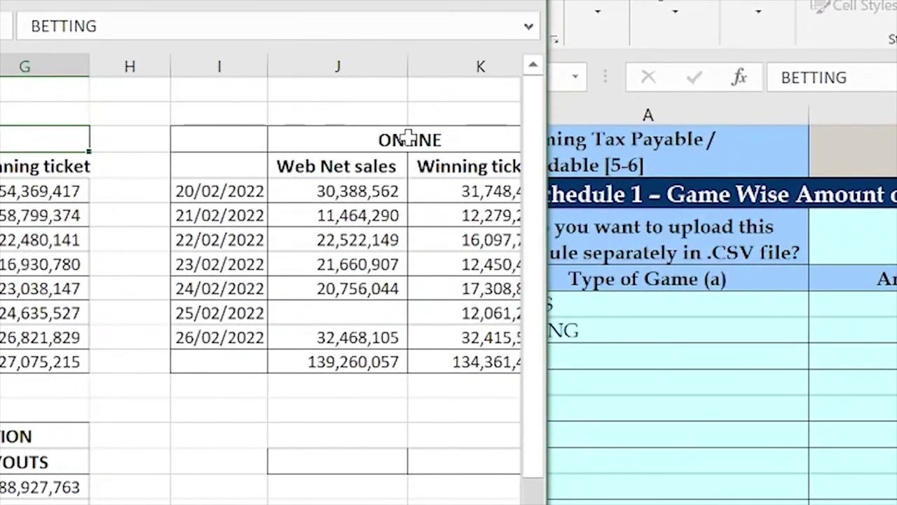
click(409, 140)
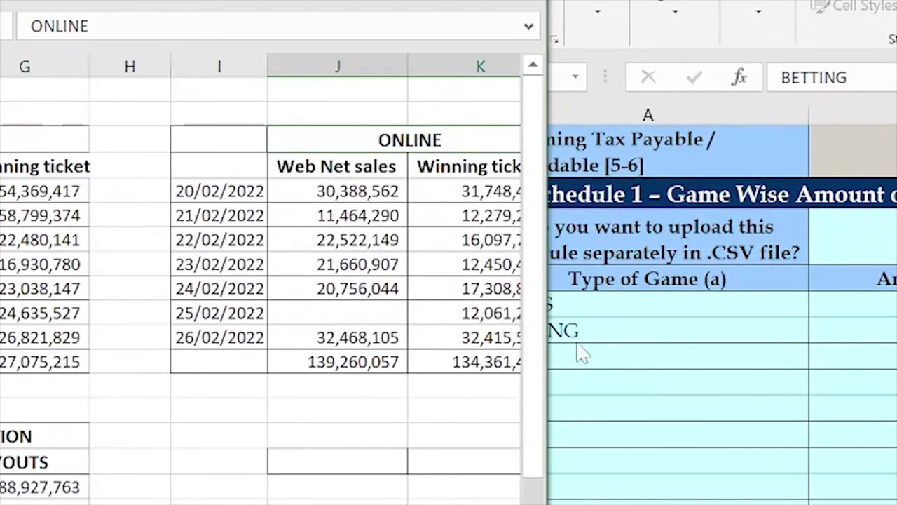
click(611, 368)
click(587, 359)
text(ON)
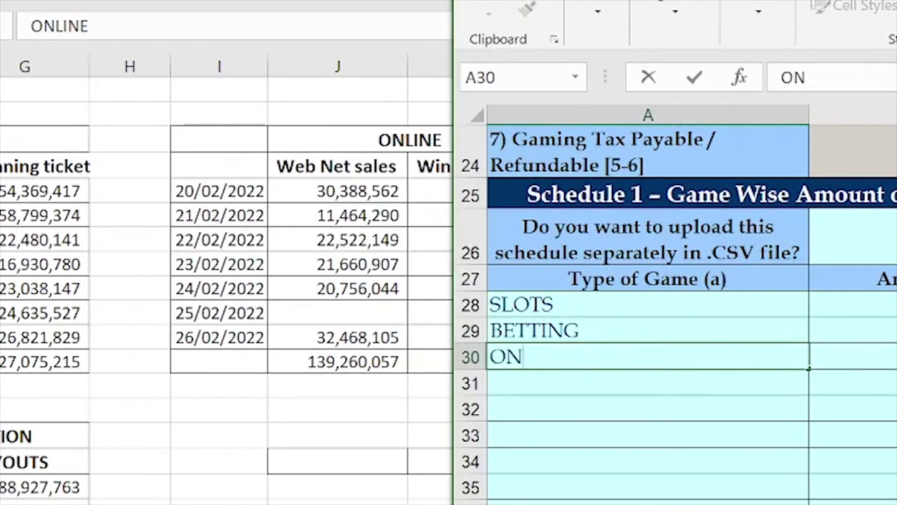
text(LINE)
click(287, 310)
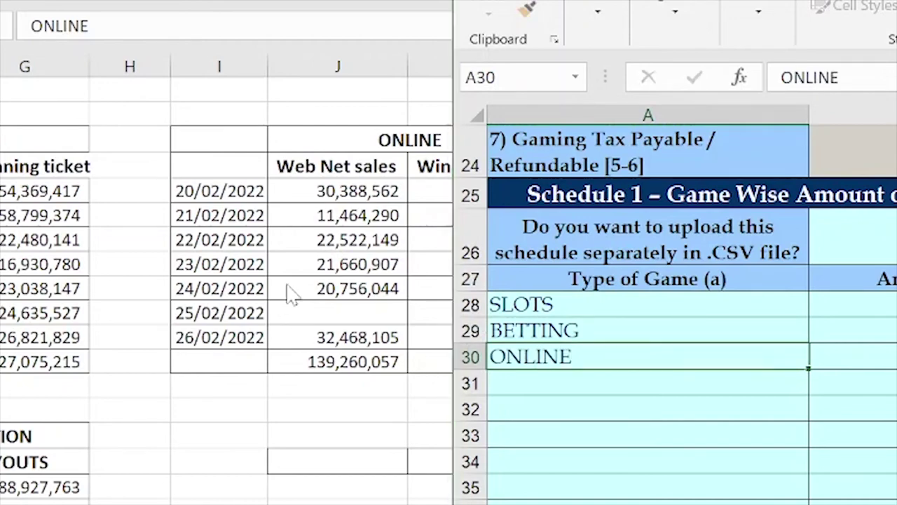
Find the last game table in the consolidation workbook and enter CASINO as the game type in A31 of Schedule 1.
scroll(259, 280, right, 4)
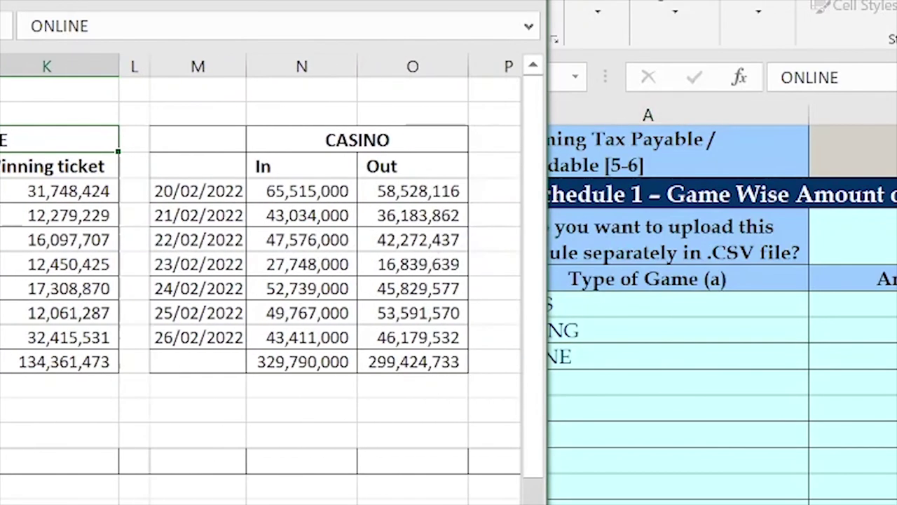
click(380, 140)
click(557, 390)
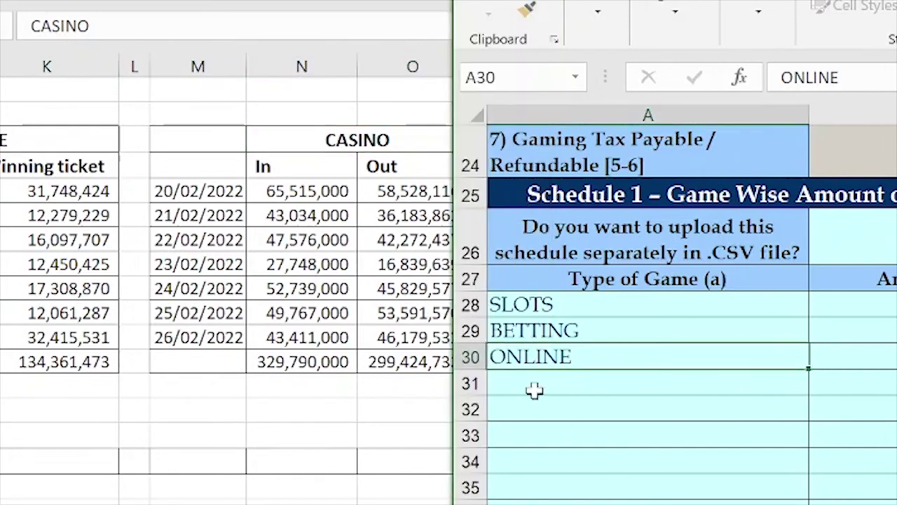
click(534, 391)
text(CASINO)
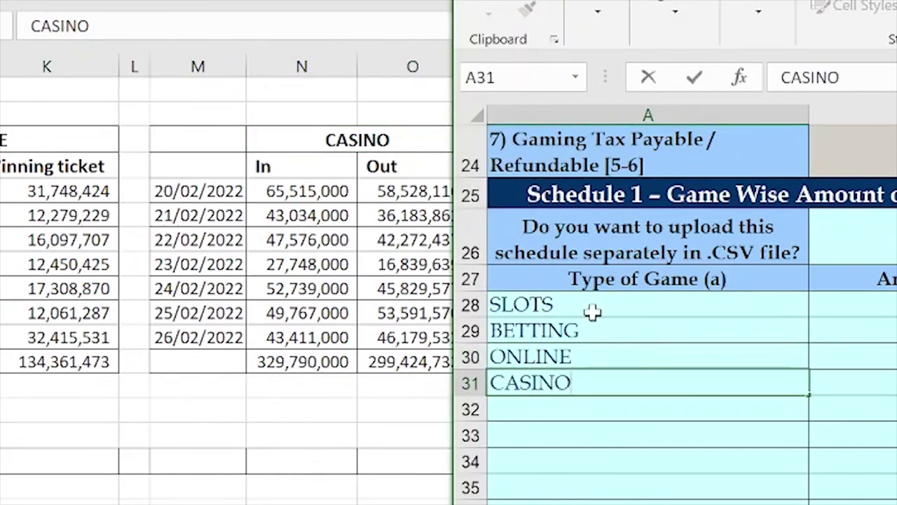
key(Return)
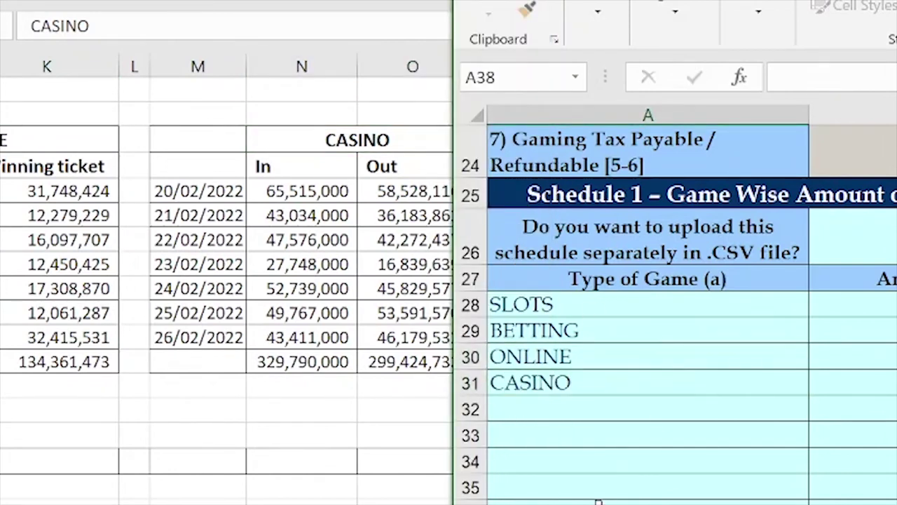
Review the game types listed in Schedule 1 and compare them with the Casino table in the consolidation workbook.
click(573, 305)
click(569, 331)
click(579, 381)
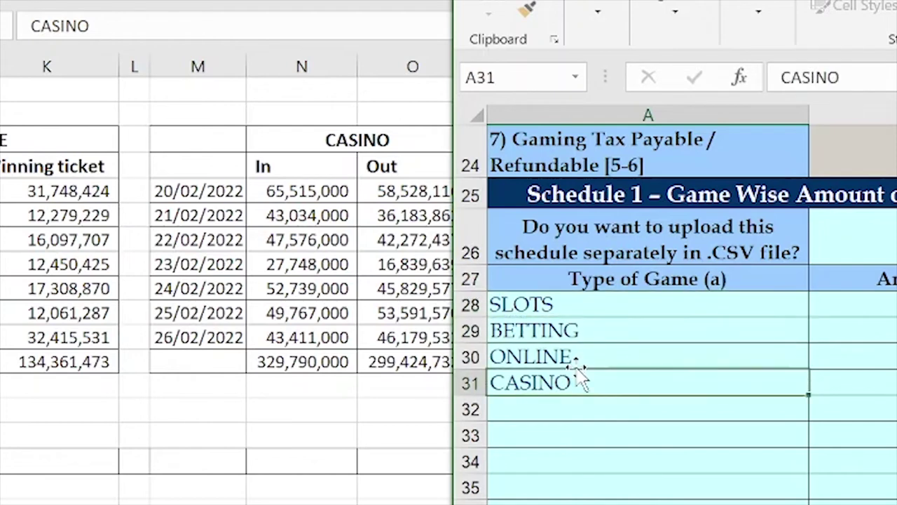
click(574, 356)
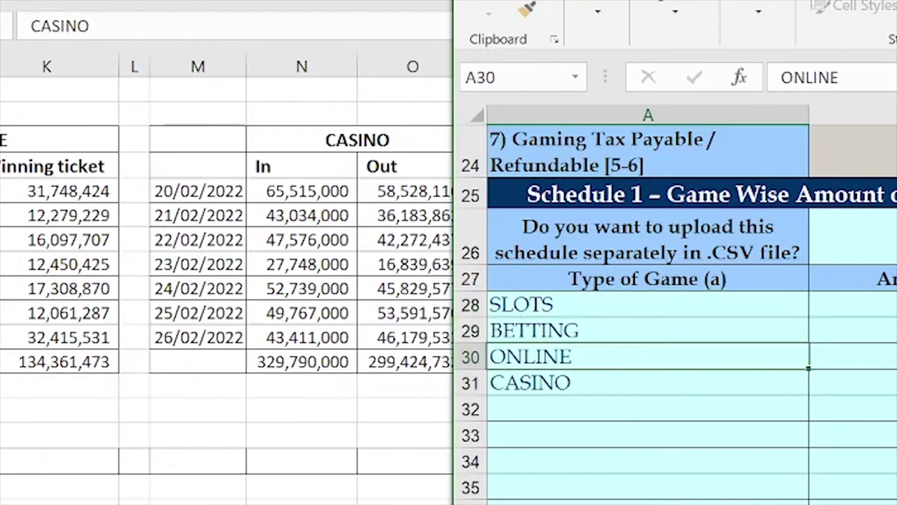
click(853, 304)
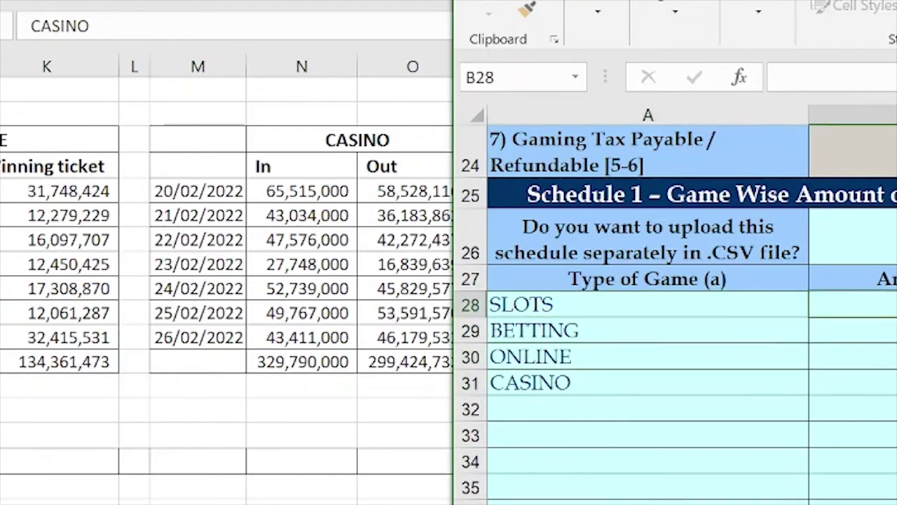
click(348, 264)
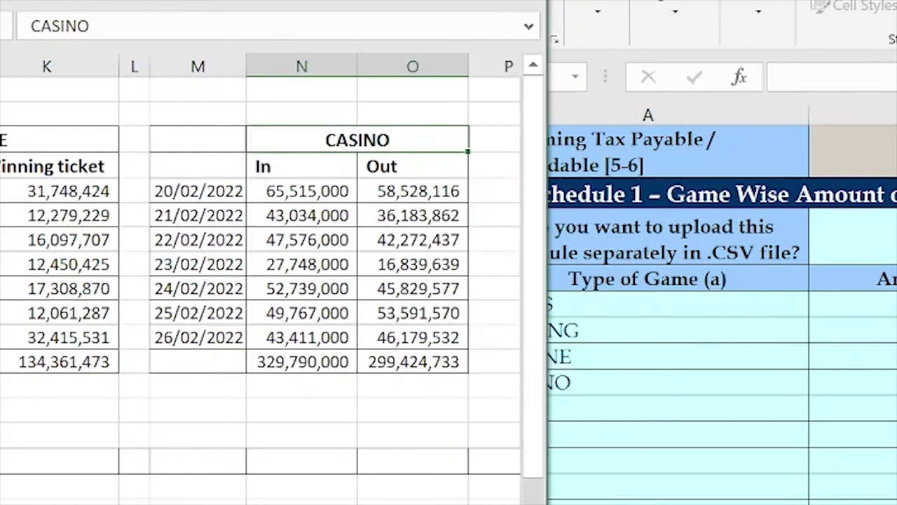
click(793, 384)
click(536, 321)
click(527, 303)
Copy the SLOTS In total from B12 of the consolidation sheet and paste it as values into Amount of Stake cell B28.
key(alt+Tab)
scroll(270, 499, left, 3)
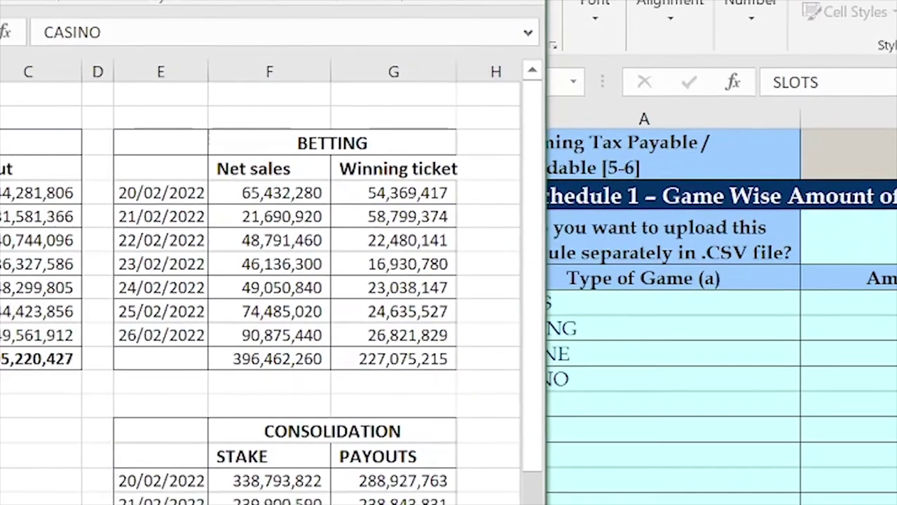
click(49, 337)
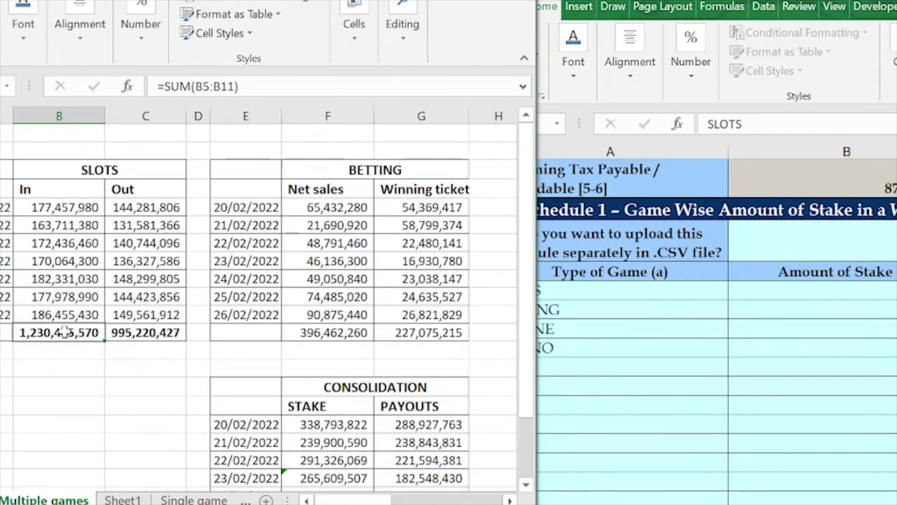
right_click(65, 333)
click(91, 0)
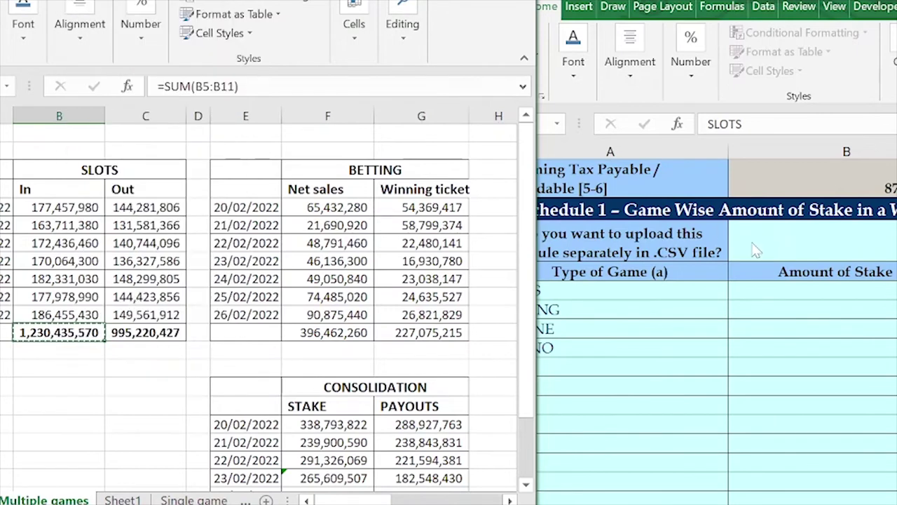
click(829, 306)
click(817, 294)
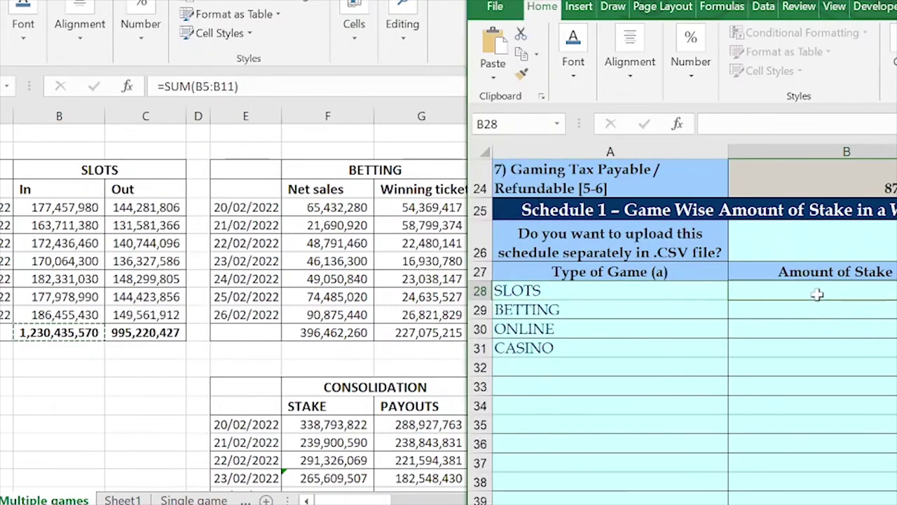
right_click(817, 294)
click(841, 35)
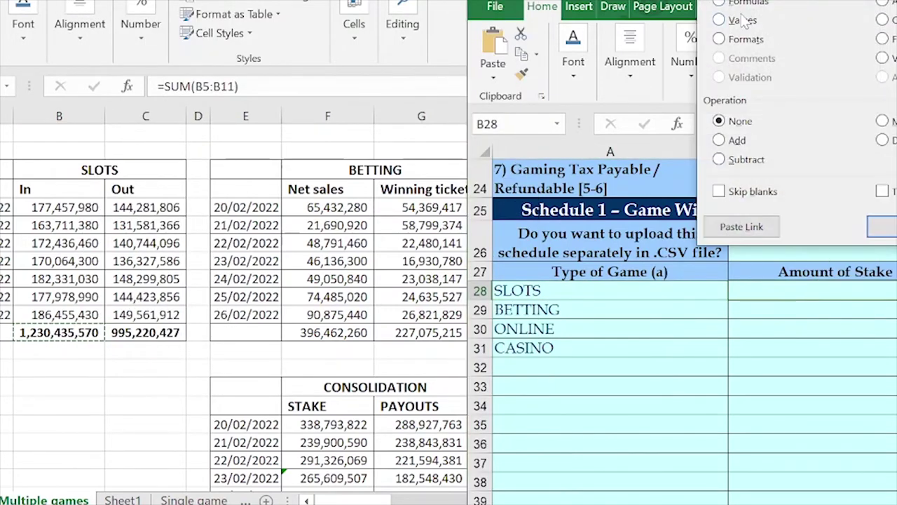
key(Return)
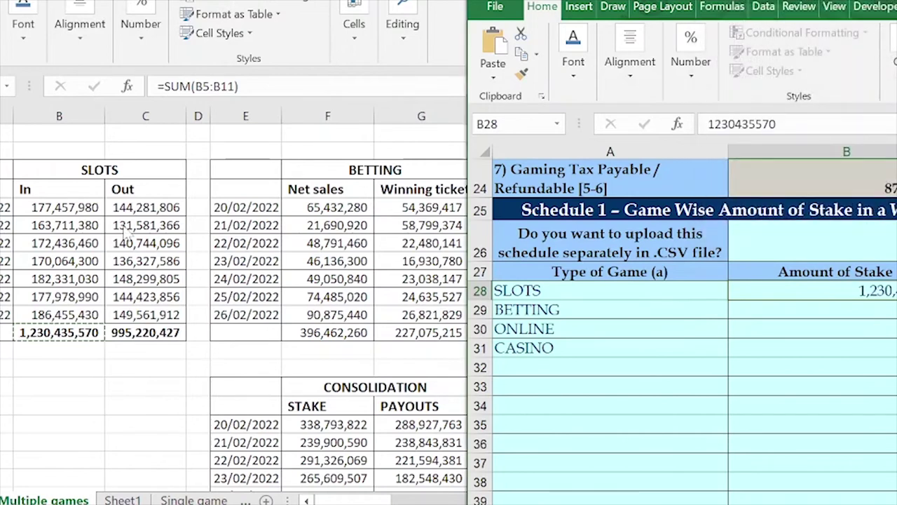
Copy the SLOTS Out total from C12 of the consolidation sheet and paste it as values into Payouts cell C28.
click(133, 200)
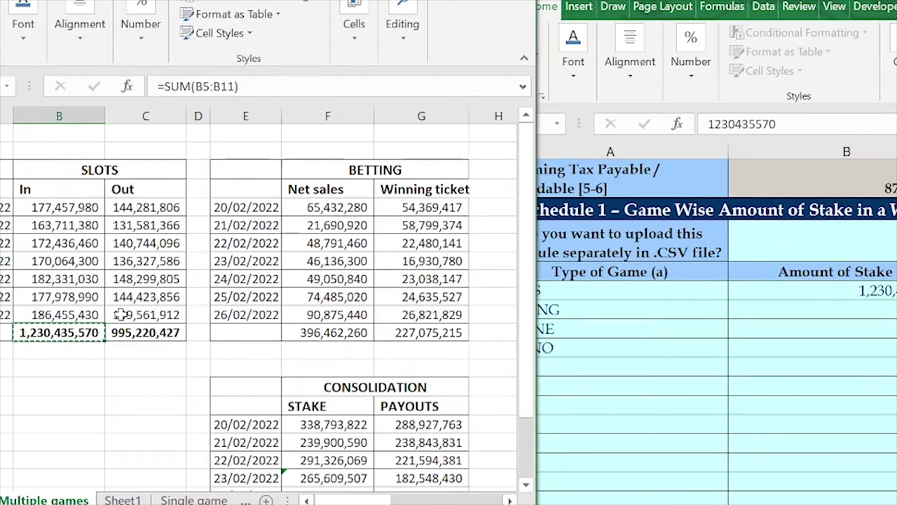
click(138, 334)
right_click(141, 336)
key(ctrl+c)
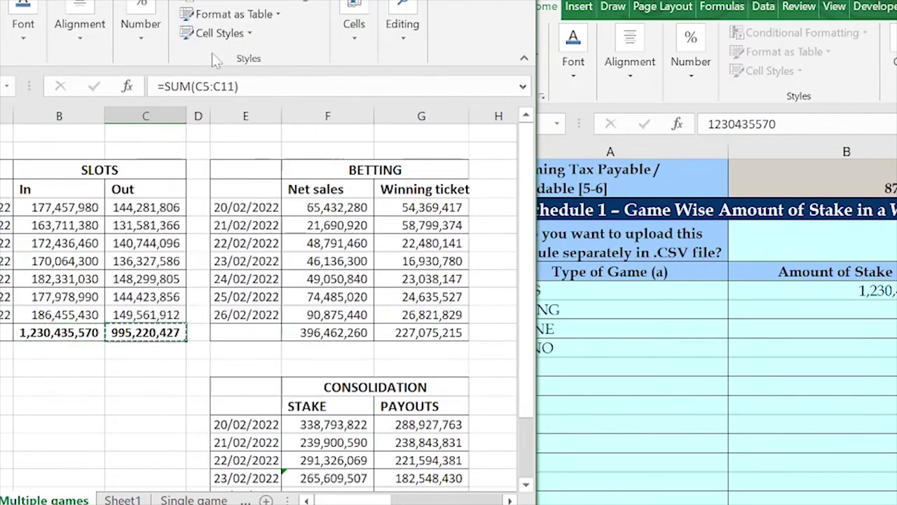
click(754, 391)
scroll(867, 311, right, 3)
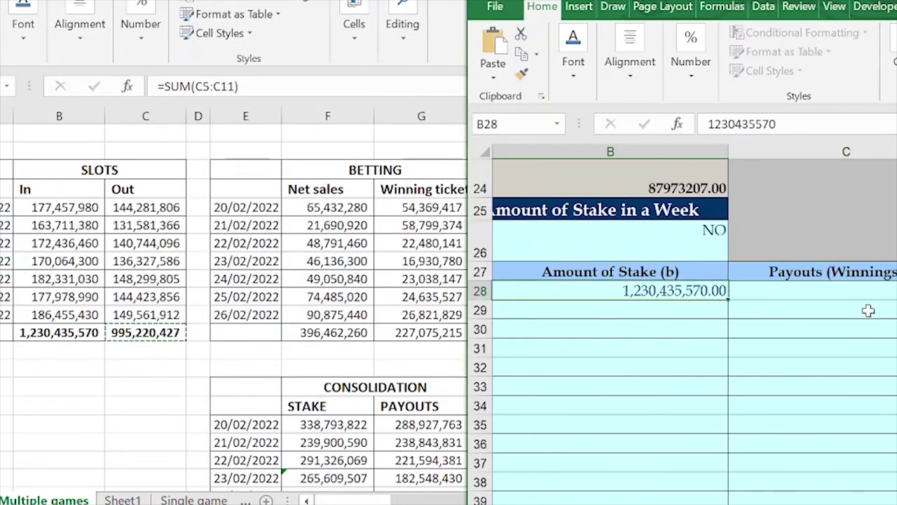
click(862, 293)
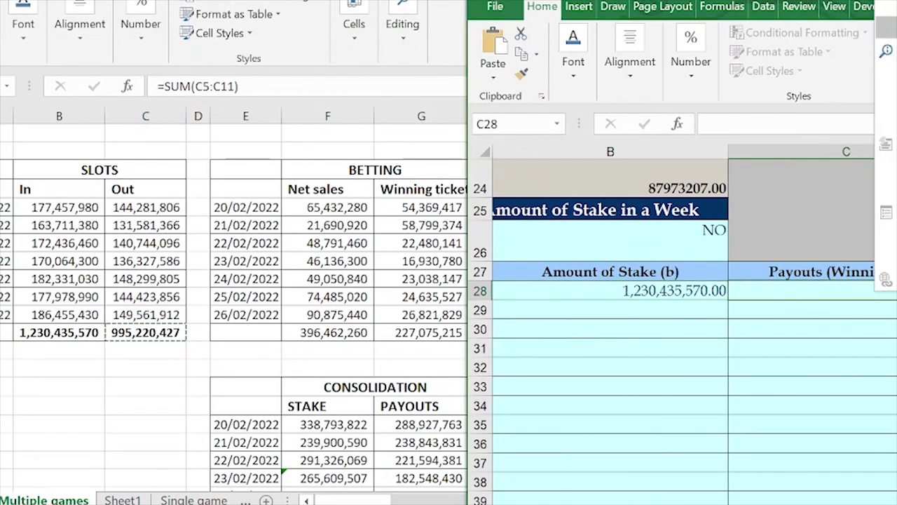
key(ctrl+alt+v)
click(791, 22)
key(Return)
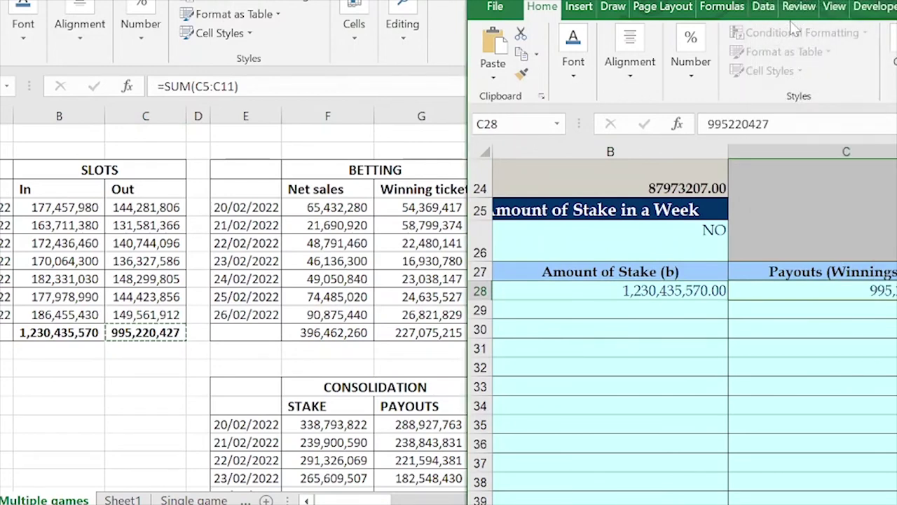
Copy the BETTING Net sales total from F12 and paste it as values into Amount of Stake cell B29 of Schedule 1.
key(alt+Tab)
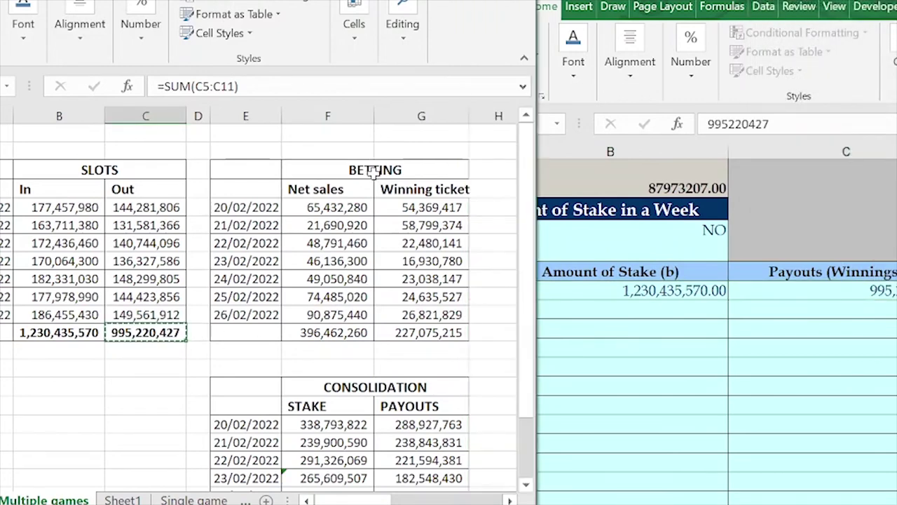
right_click(324, 335)
key(ctrl+c)
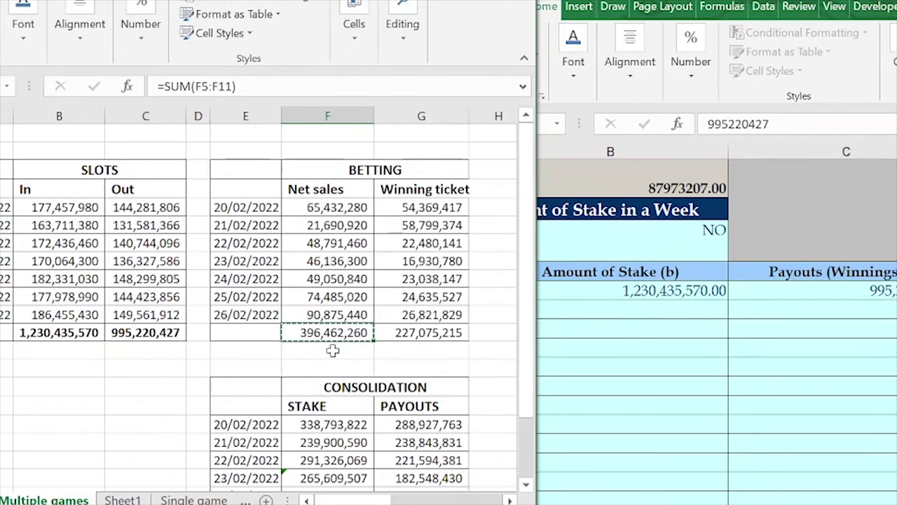
key(alt+Tab)
click(616, 312)
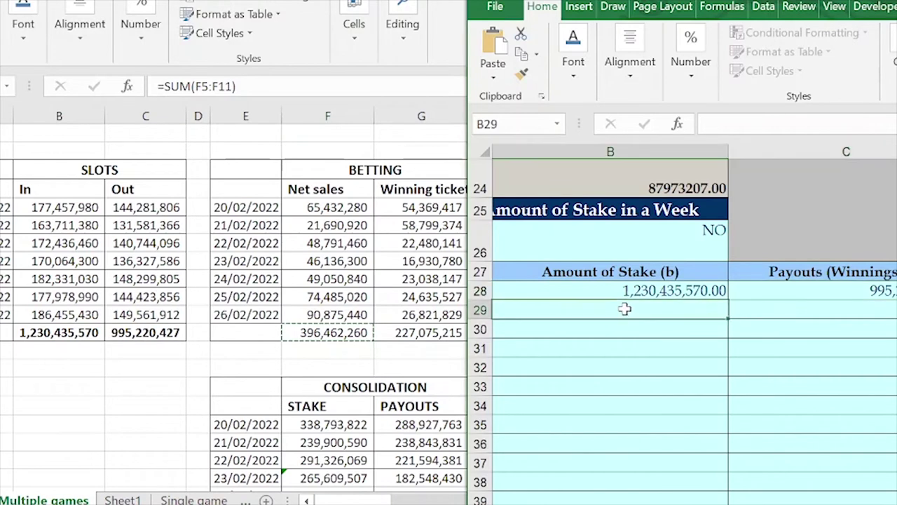
right_click(623, 311)
click(662, 42)
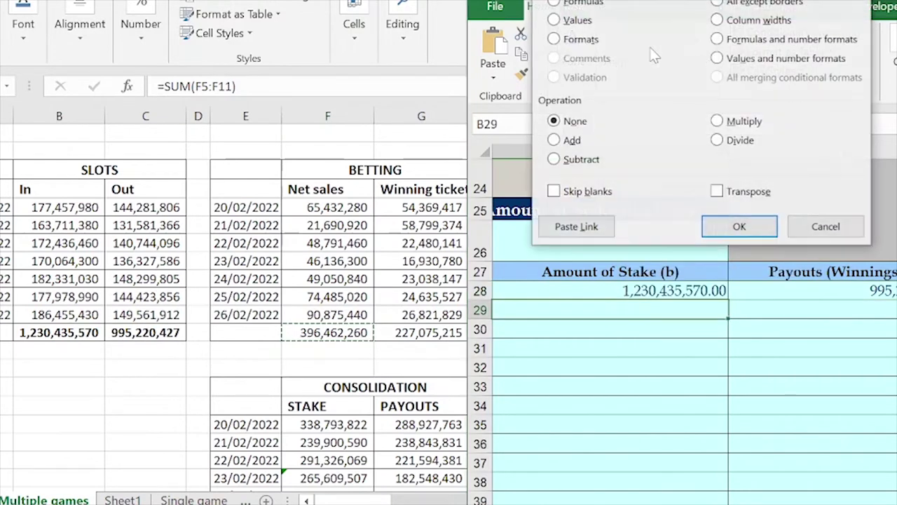
double_click(587, 25)
Copy the BETTING Winning ticket total from G12 and paste it as values into Payouts cell C29 of Schedule 1.
click(323, 333)
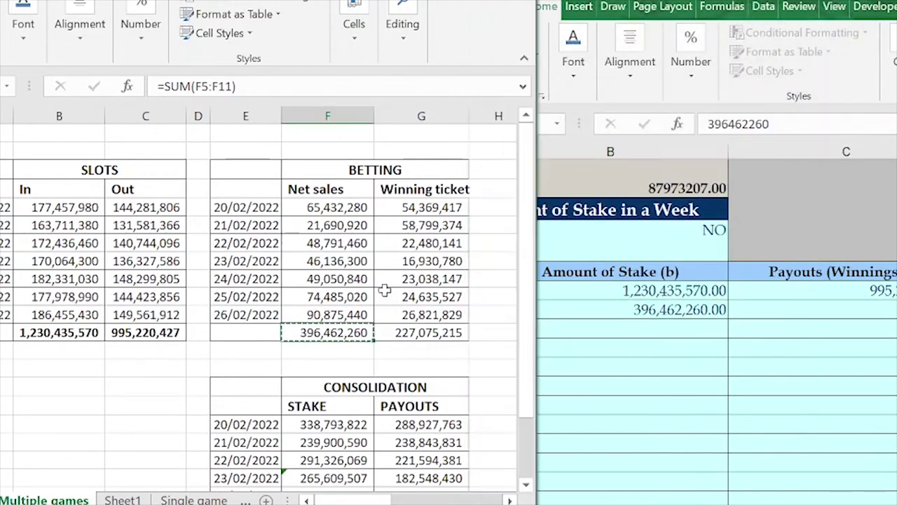
click(412, 333)
right_click(413, 332)
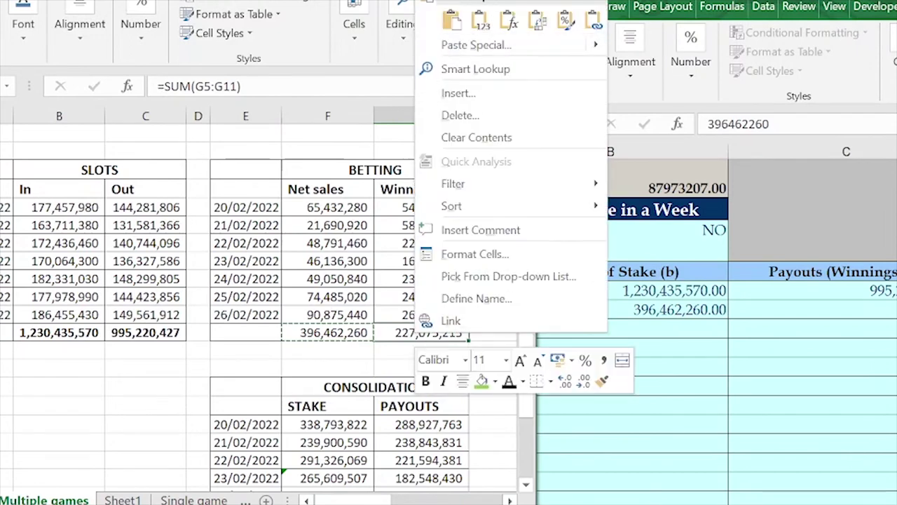
click(455, 2)
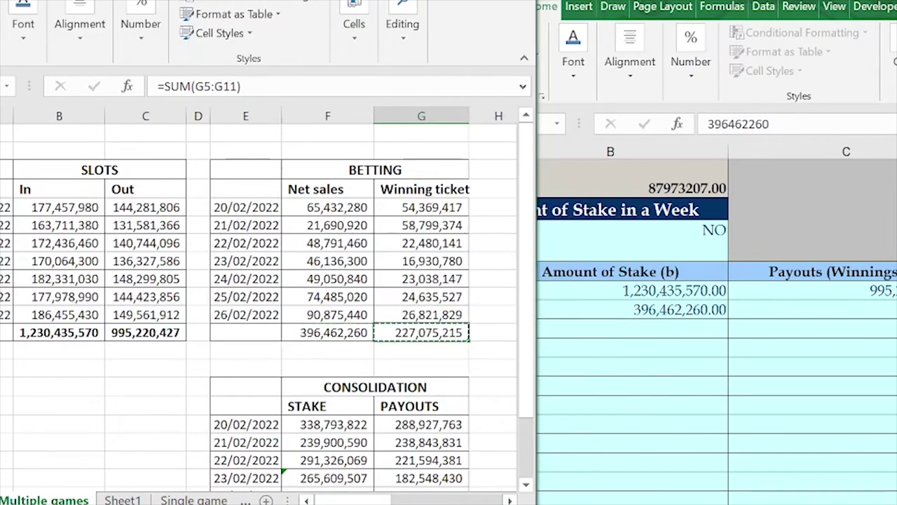
click(860, 325)
click(832, 314)
right_click(835, 322)
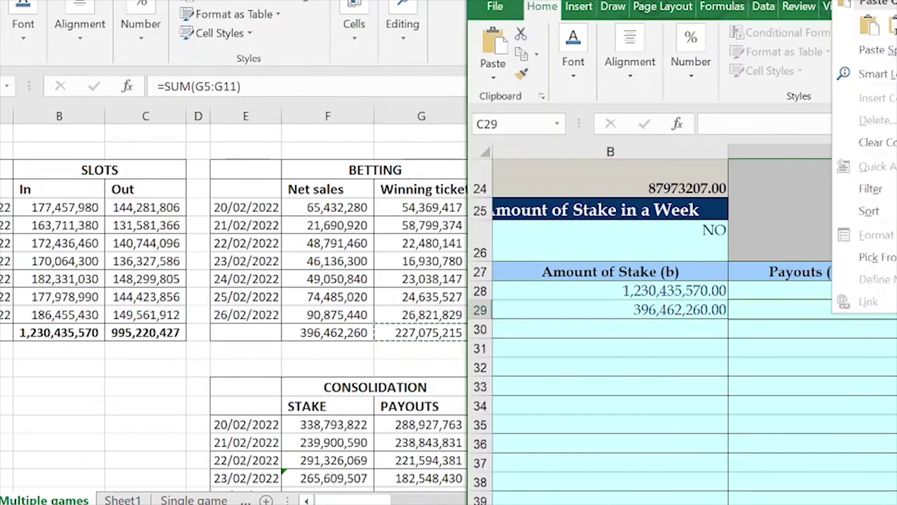
click(876, 50)
click(715, 47)
key(Return)
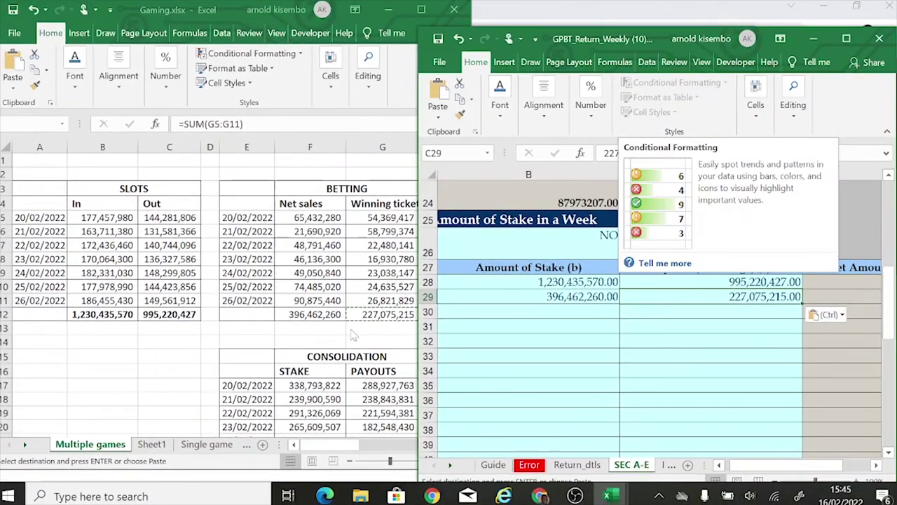
Copy the ONLINE Web Net sales total from J12 and paste it as values into Amount of Stake cell B30 of Schedule 1.
click(351, 326)
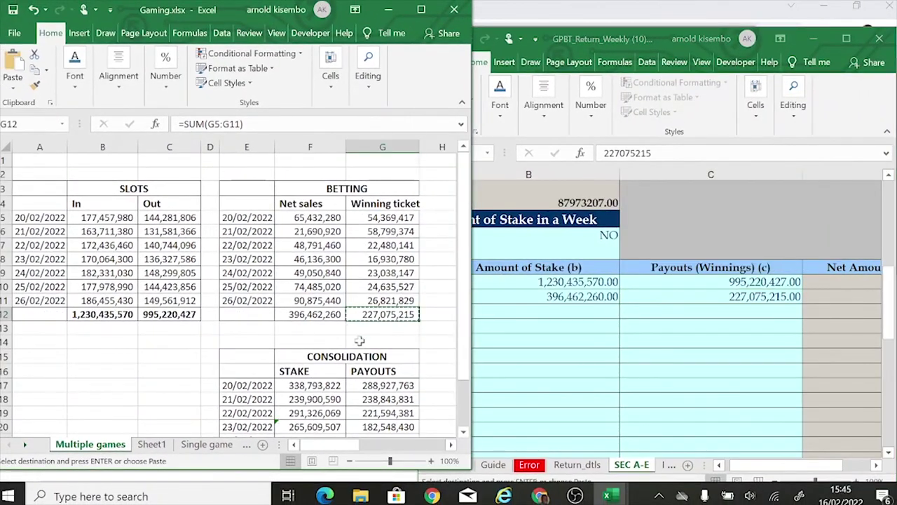
scroll(451, 444, right, 2)
click(634, 466)
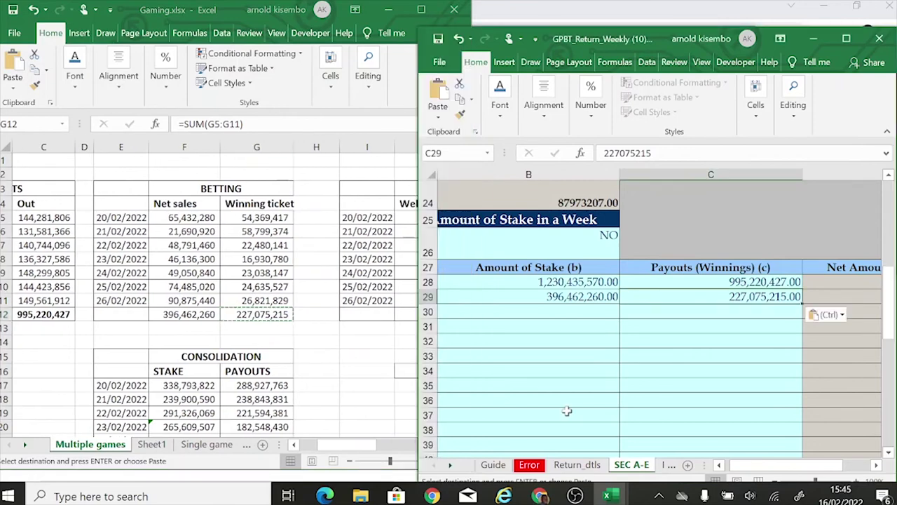
click(719, 466)
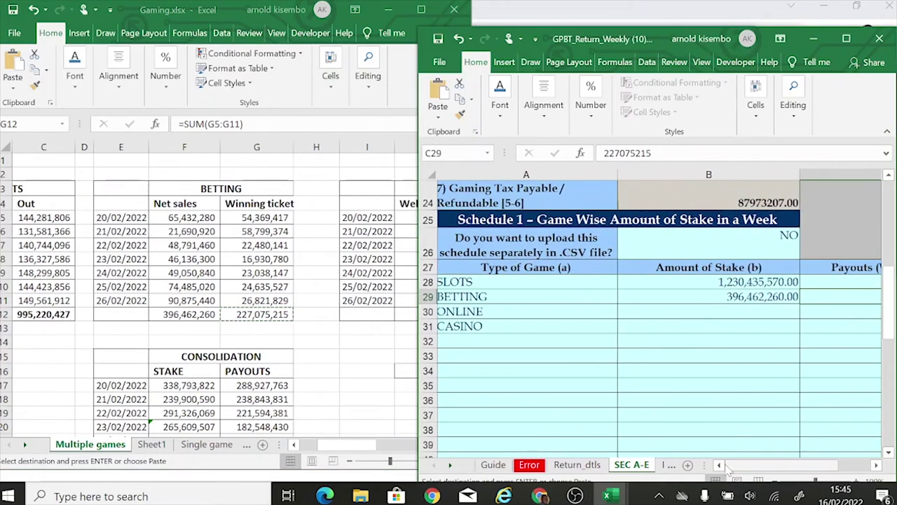
click(452, 310)
click(667, 313)
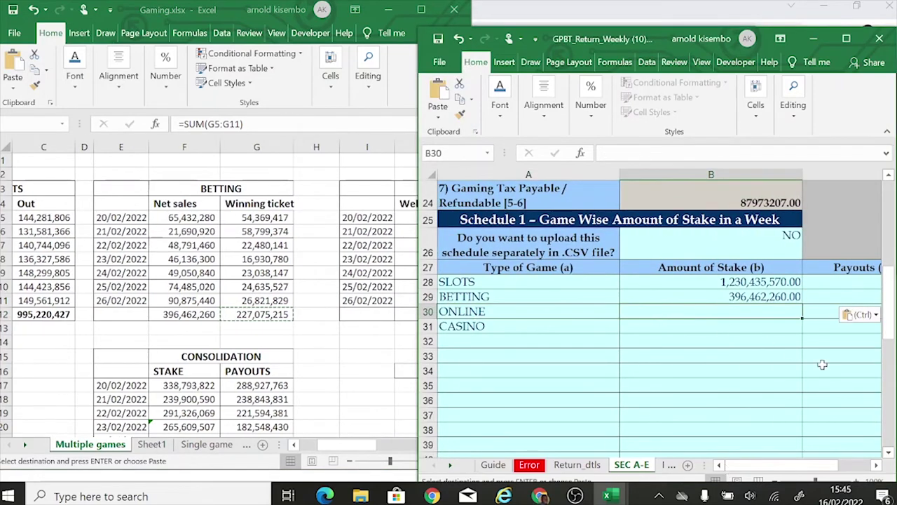
key(alt+Tab)
click(451, 444)
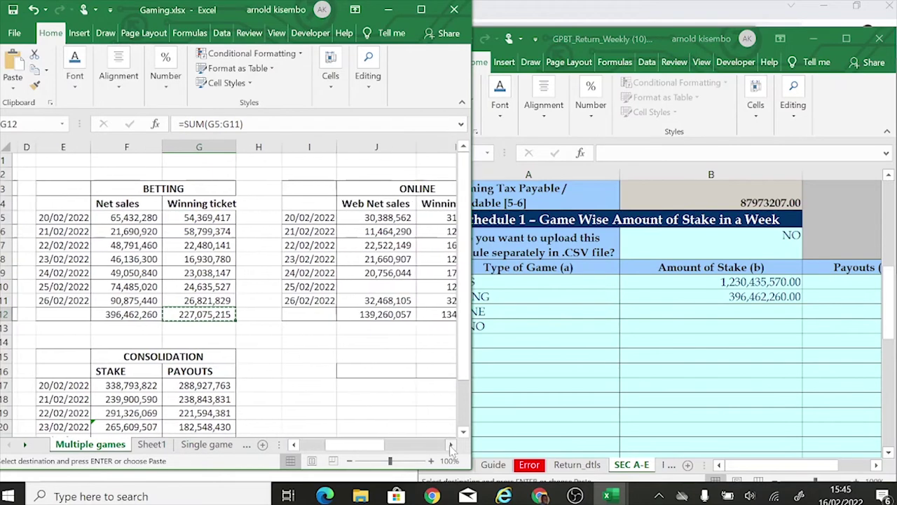
click(451, 445)
click(350, 315)
right_click(351, 315)
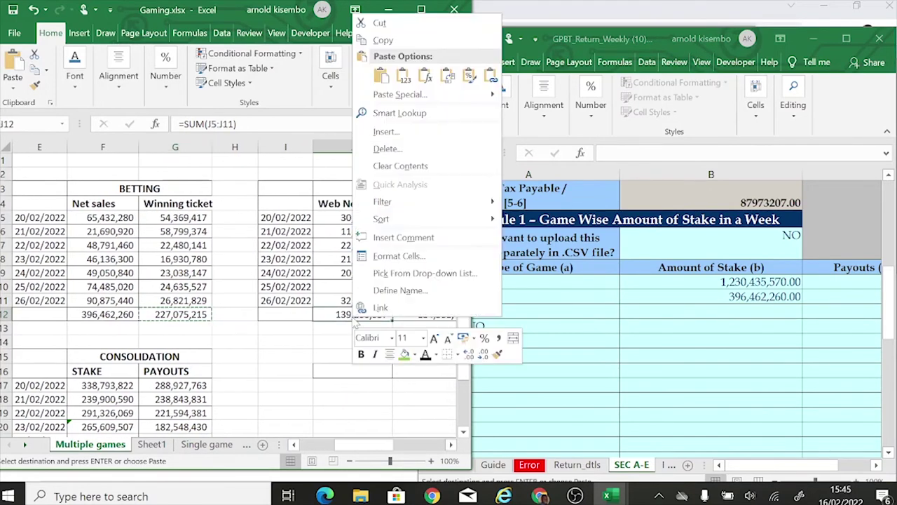
click(414, 24)
click(624, 312)
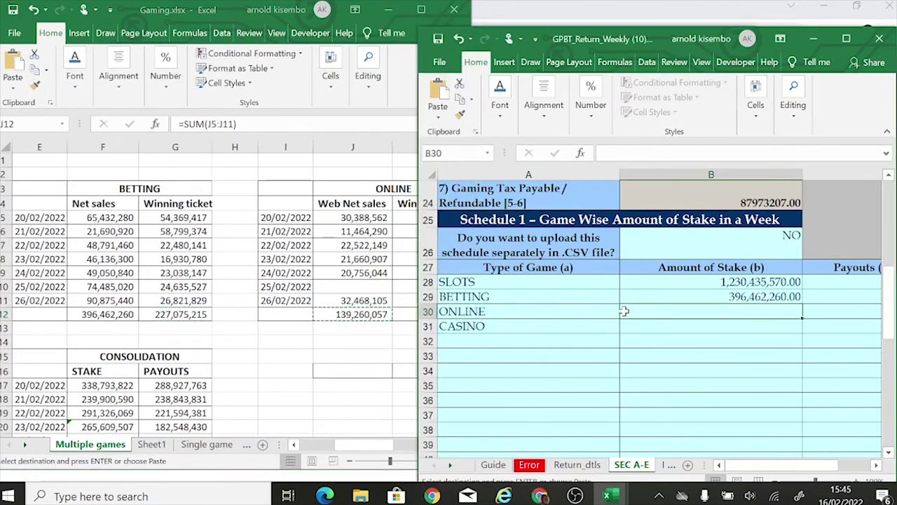
right_click(671, 317)
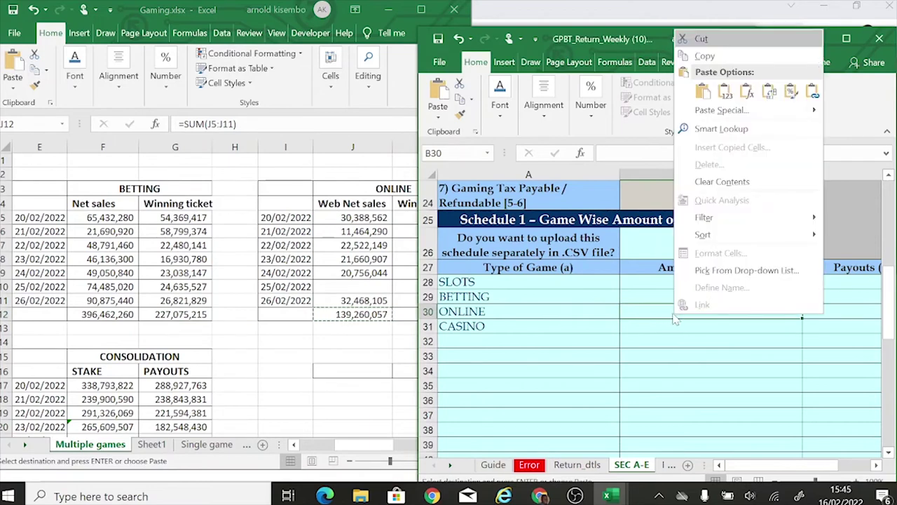
click(703, 111)
key(Return)
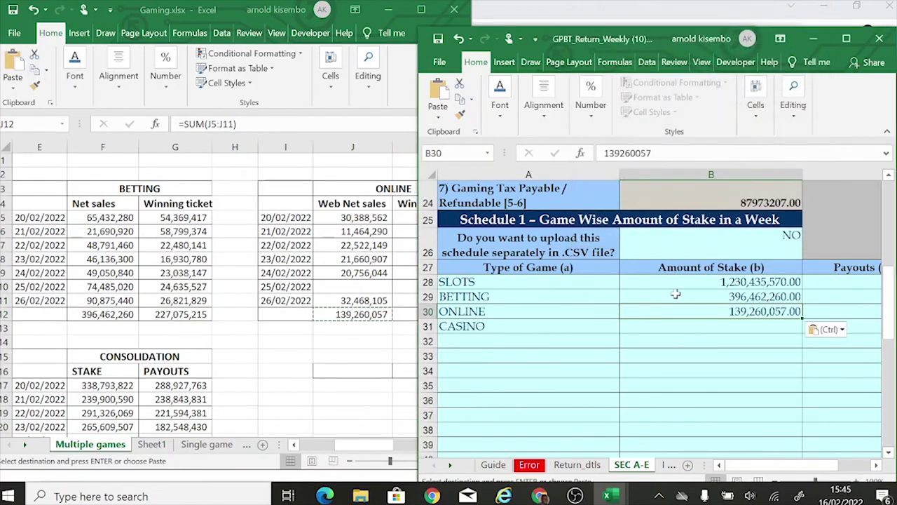
Copy the ONLINE Winning ticket total from K12 and paste it as values into Payouts cell C30 of Schedule 1.
click(377, 314)
click(451, 443)
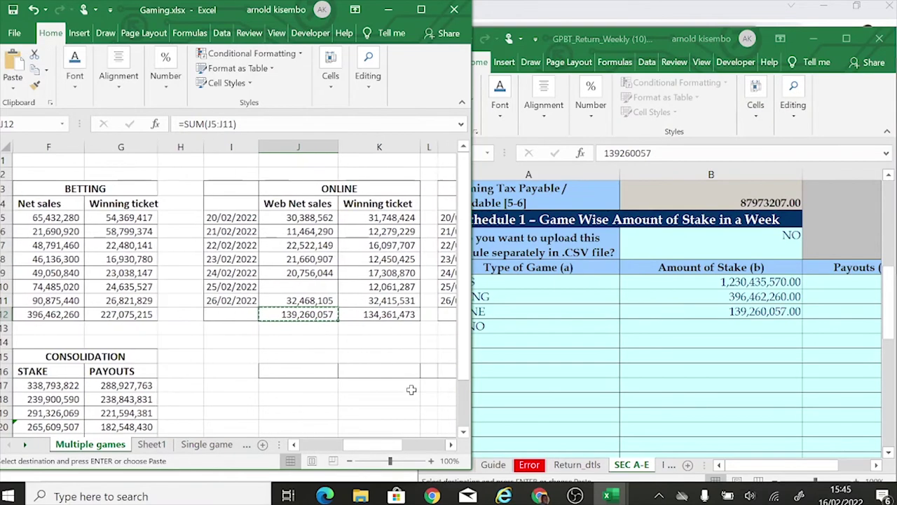
click(378, 317)
right_click(378, 317)
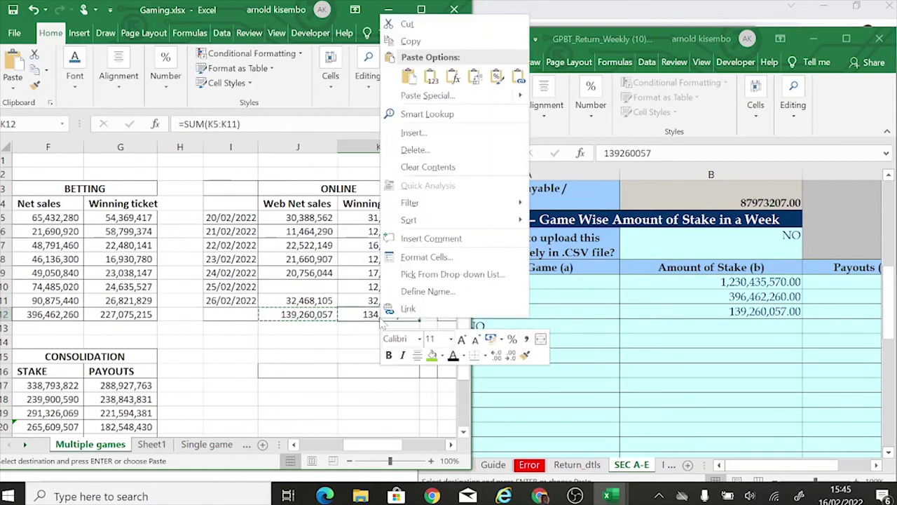
click(419, 49)
click(733, 336)
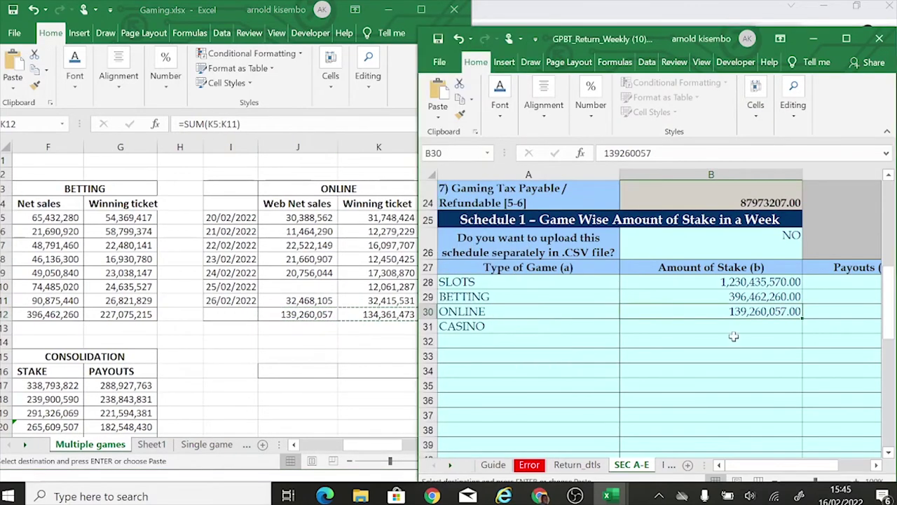
click(819, 319)
right_click(823, 318)
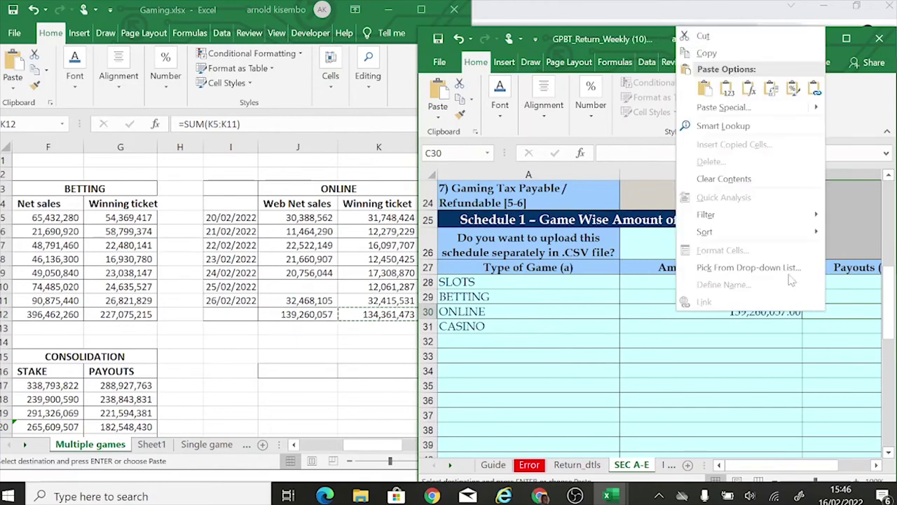
click(743, 110)
key(Return)
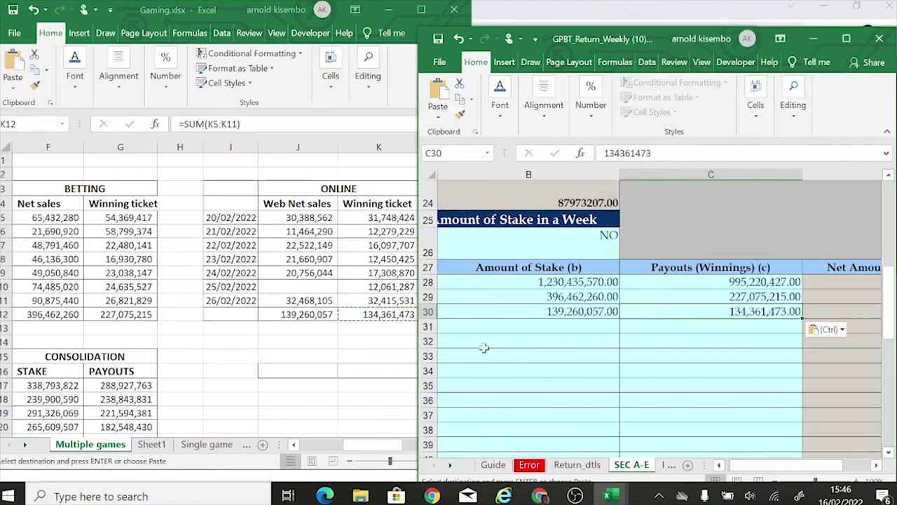
Copy the CASINO In total from N12 and paste it as values into Amount of Stake cell B31 of Schedule 1.
click(373, 445)
click(451, 445)
click(450, 445)
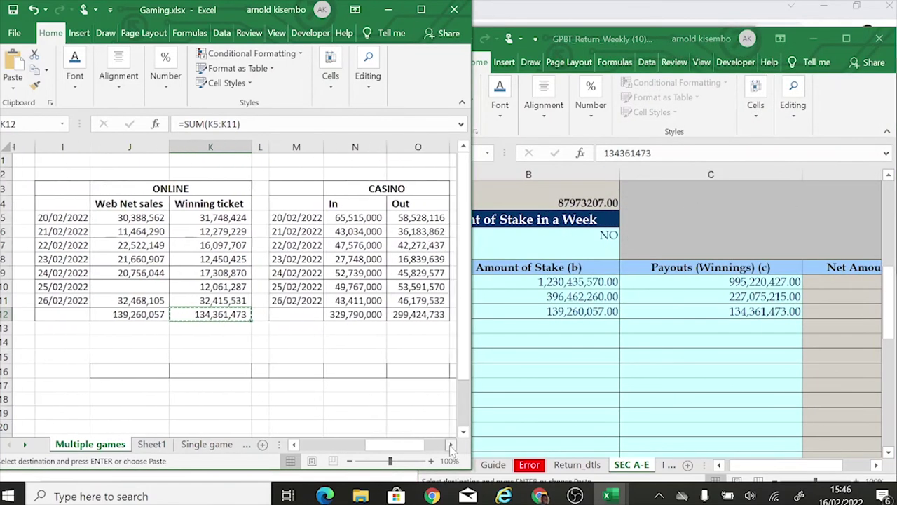
click(334, 314)
right_click(333, 316)
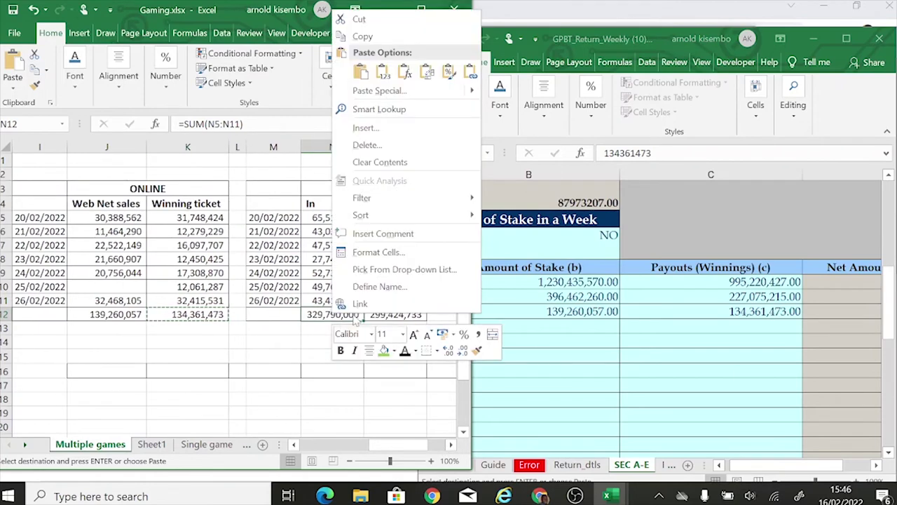
click(365, 42)
click(565, 413)
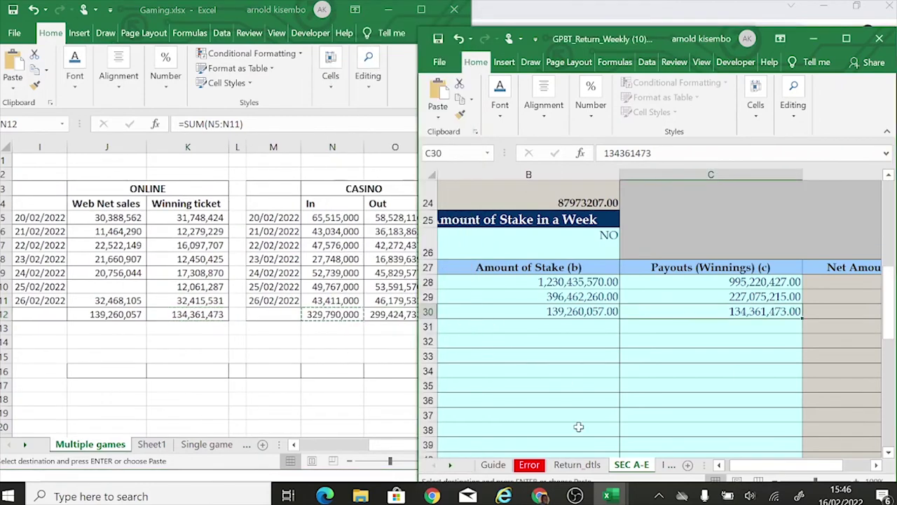
click(717, 465)
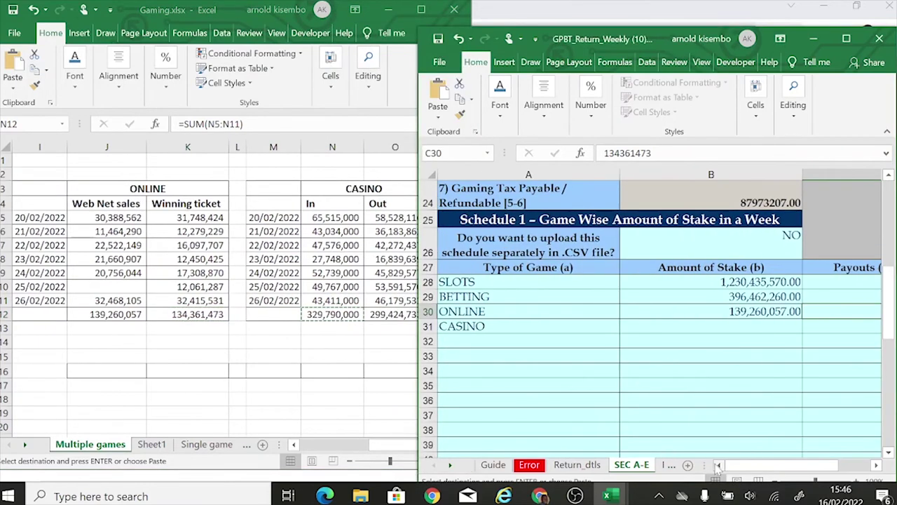
right_click(689, 327)
click(722, 128)
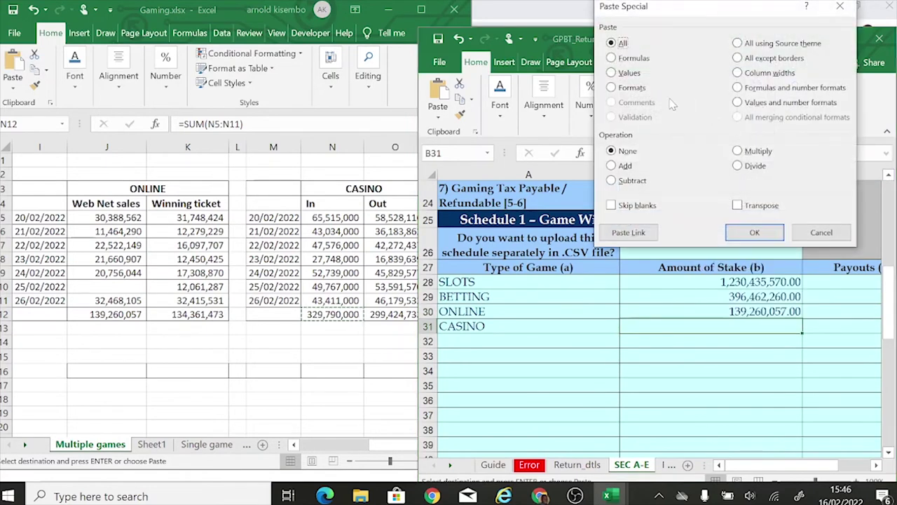
key(Return)
Copy the CASINO Out total from O12 and paste it as values into Payouts cell C31 of Schedule 1.
click(373, 334)
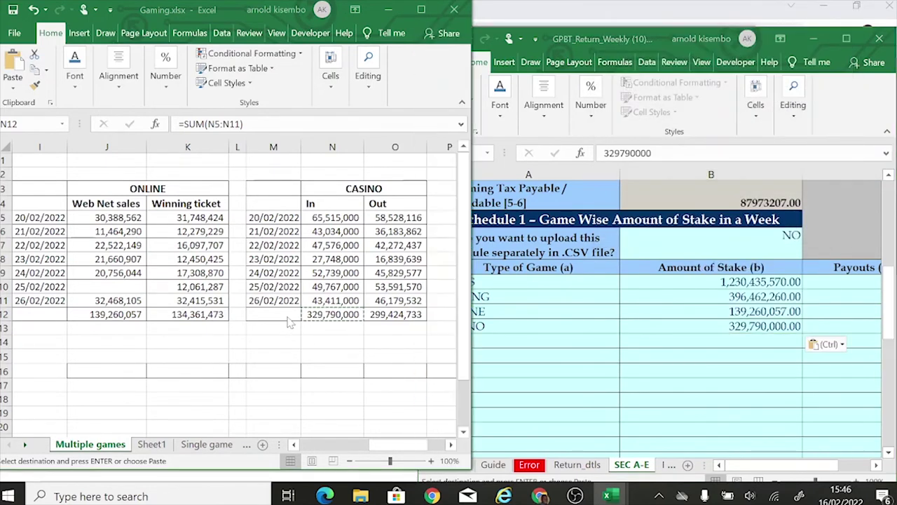
right_click(396, 317)
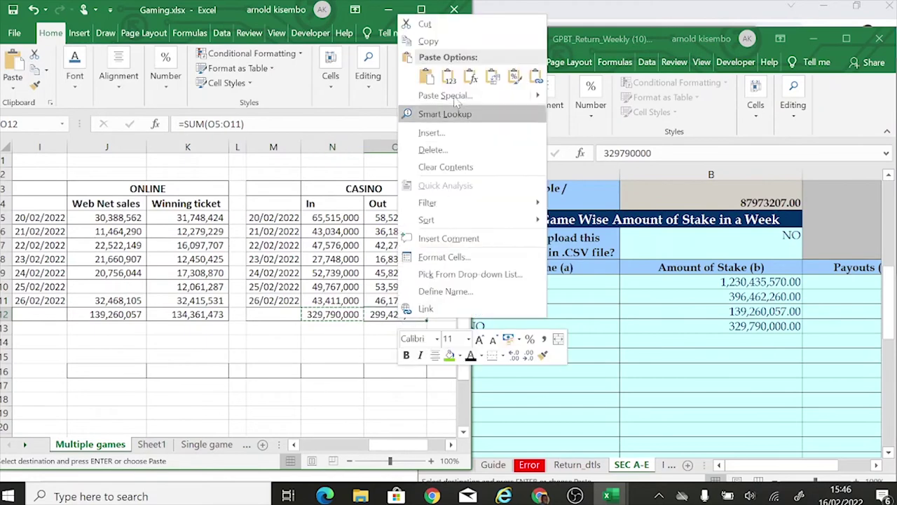
click(420, 39)
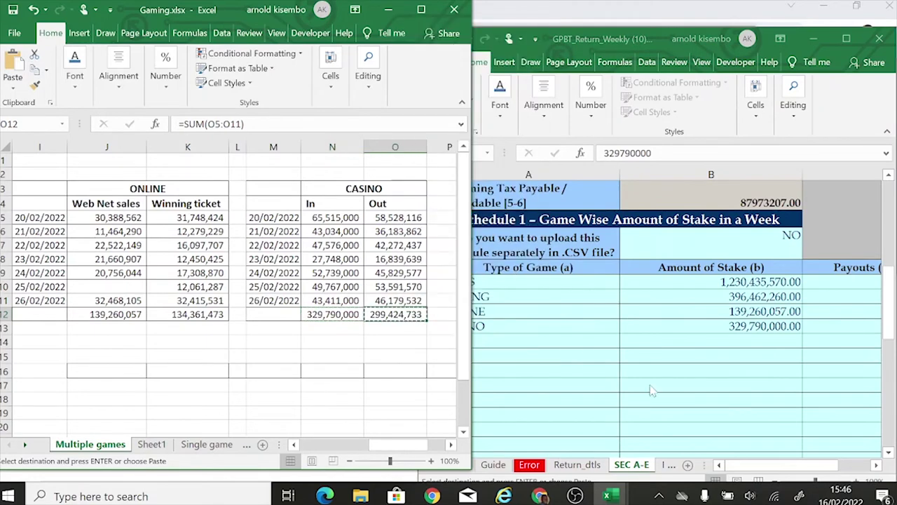
click(876, 467)
right_click(585, 325)
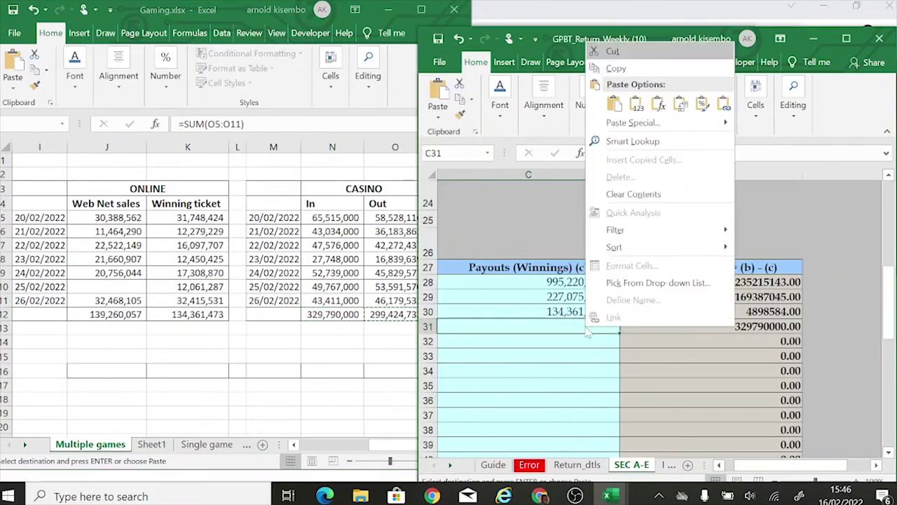
click(606, 125)
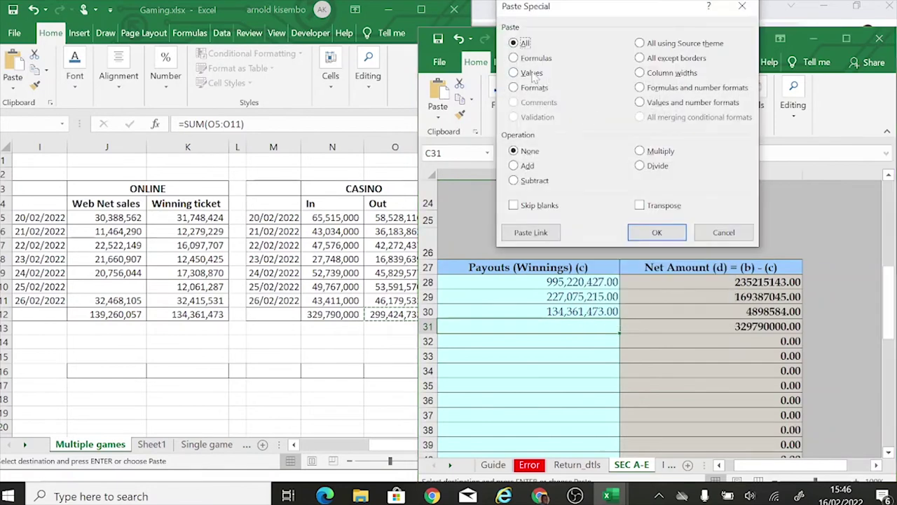
click(532, 74)
key(Return)
click(264, 345)
click(620, 407)
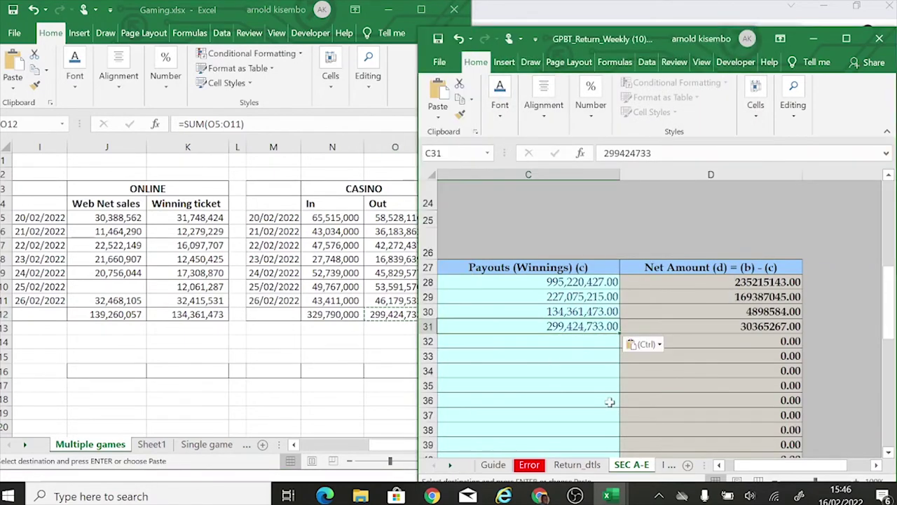
Maximize the weekly return workbook and review the four game rows of Schedule 1 and the Total net amount below them.
click(847, 39)
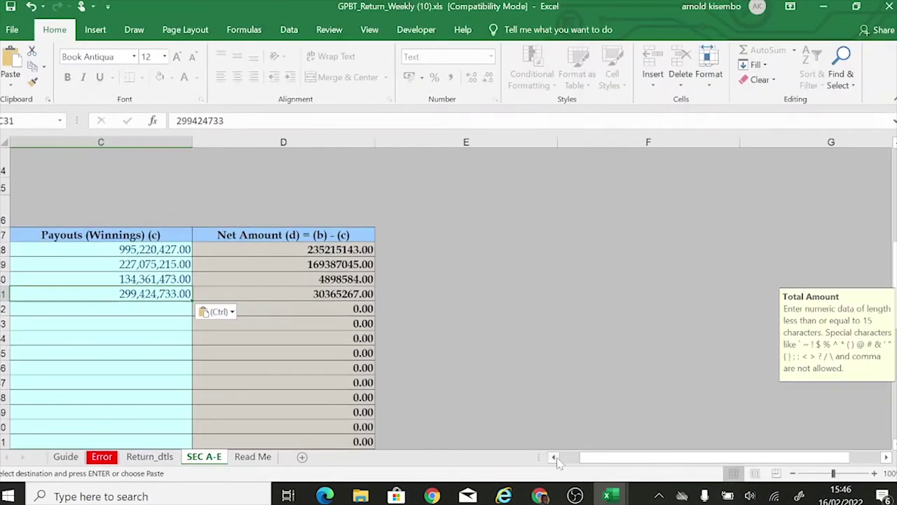
click(554, 456)
click(555, 457)
drag(90, 250, 462, 307)
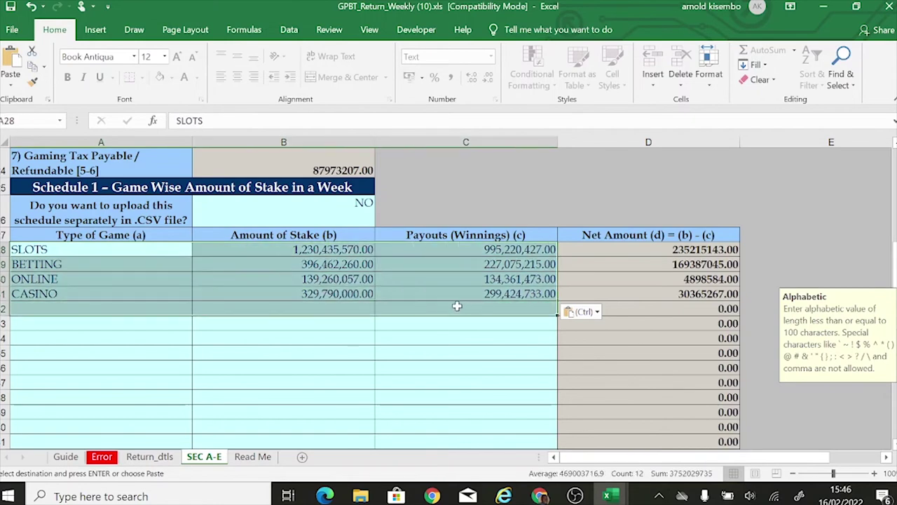
scroll(450, 317, up, 3)
scroll(450, 317, down, 9)
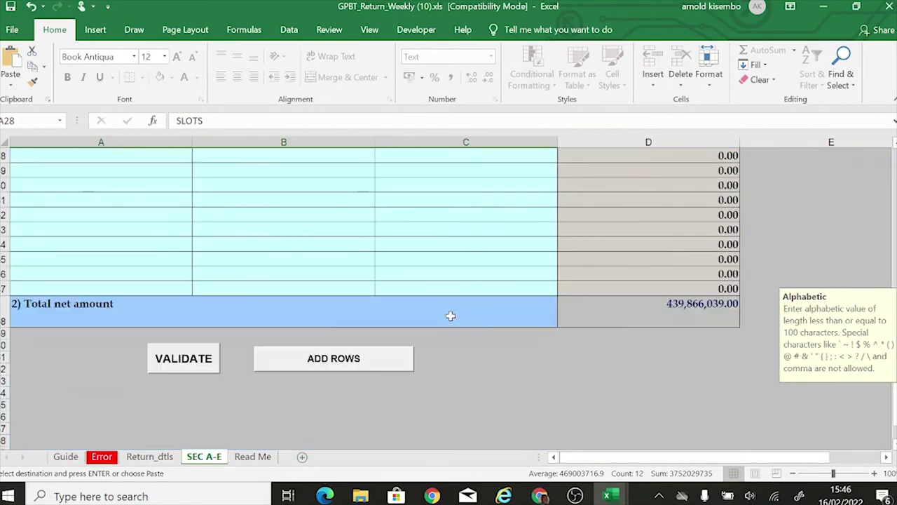
scroll(451, 316, up, 7)
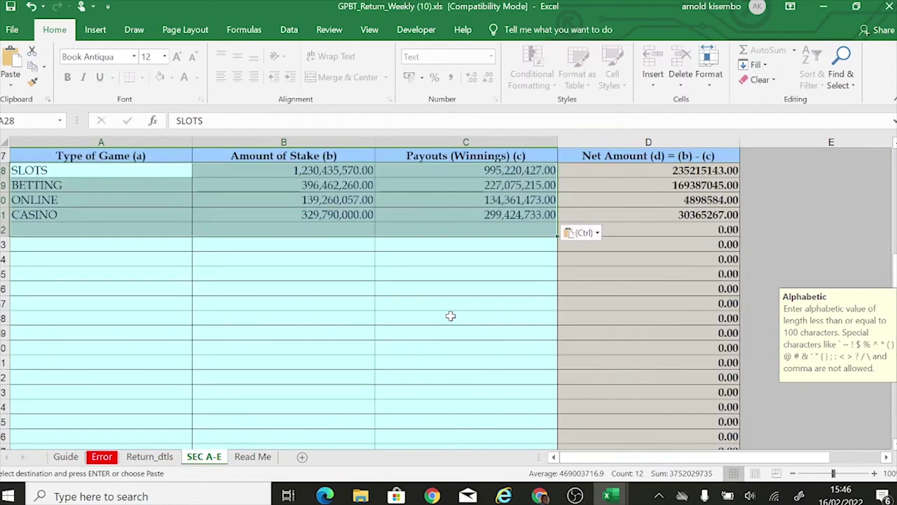
scroll(451, 316, up, 3)
scroll(451, 316, down, 1)
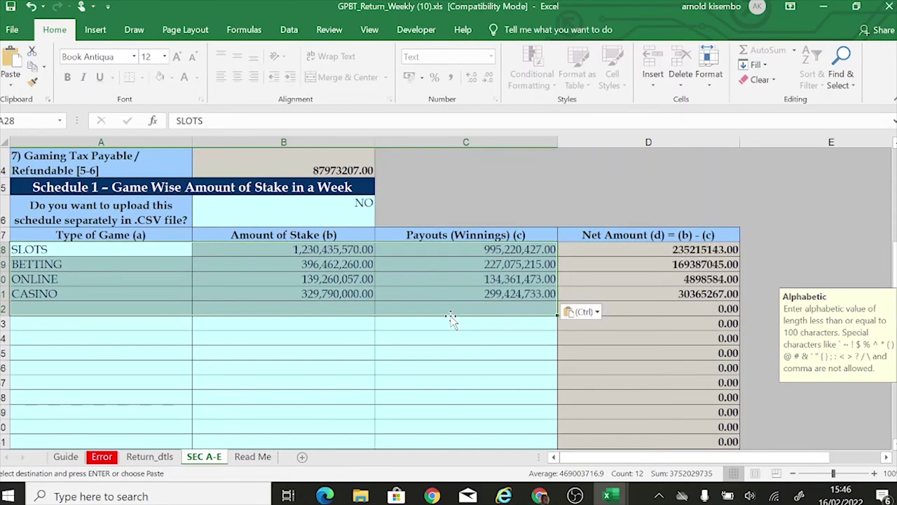
Select the Amount of Stake cells B28:B31 for the four games to check their sum.
click(304, 265)
drag(310, 250, 312, 293)
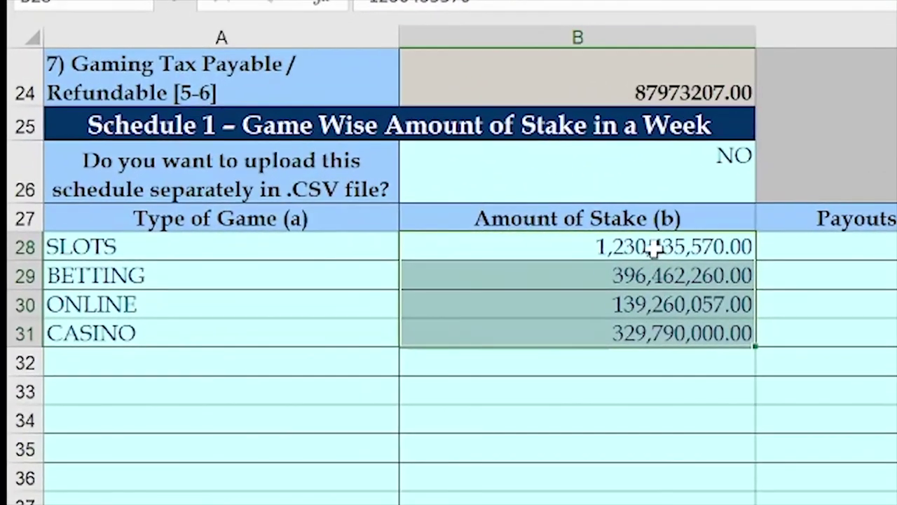
click(343, 256)
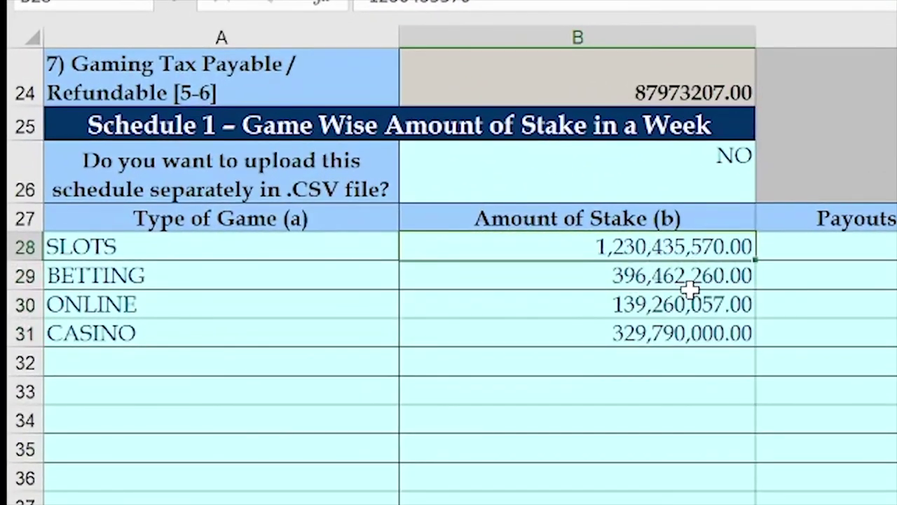
drag(667, 246, 671, 333)
click(671, 303)
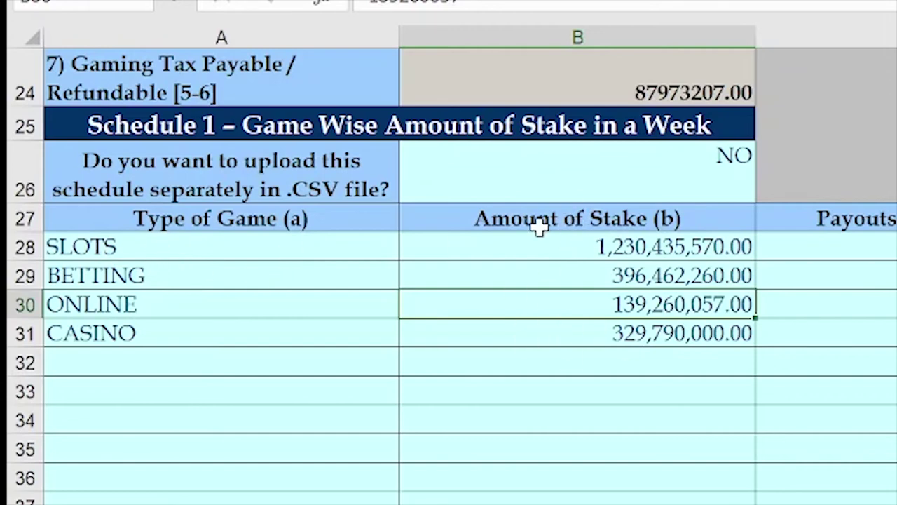
click(664, 245)
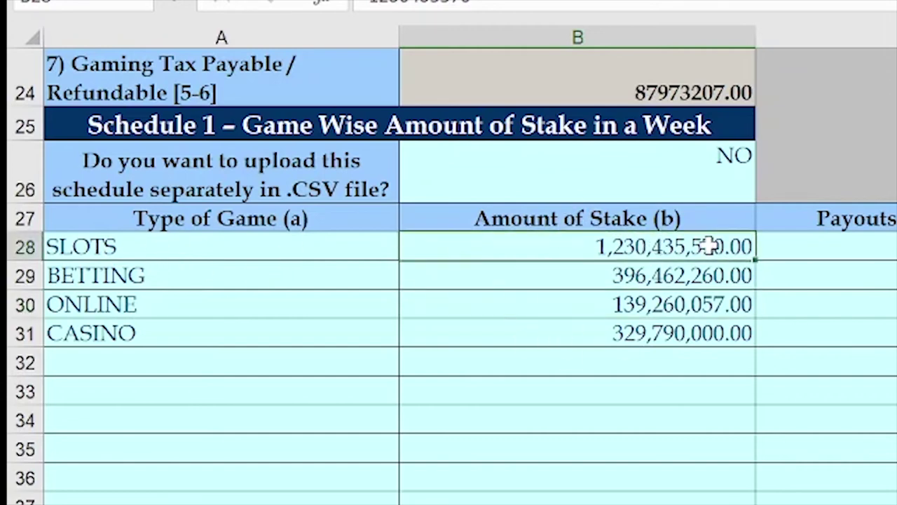
drag(722, 260, 722, 328)
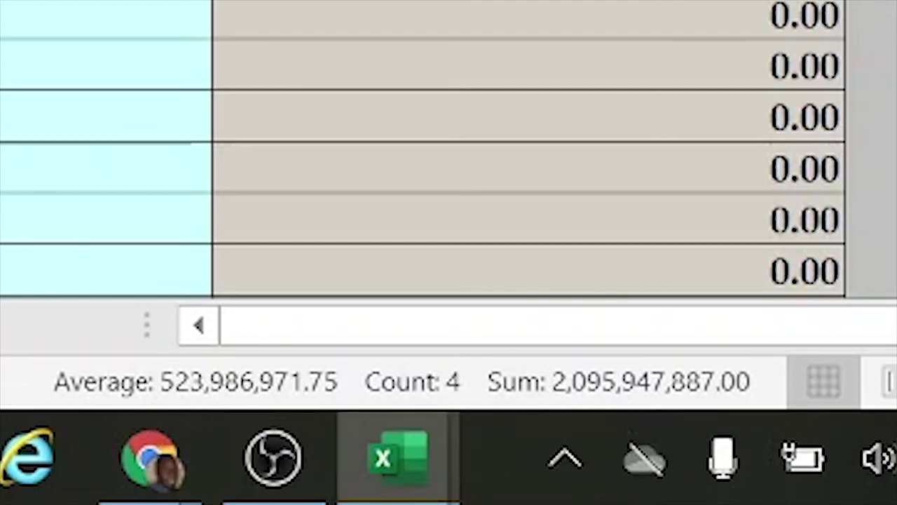
Select the daily Stake Amount cells in row 15 for all seven days of Section C to check their sum.
scroll(421, 147, up, 5)
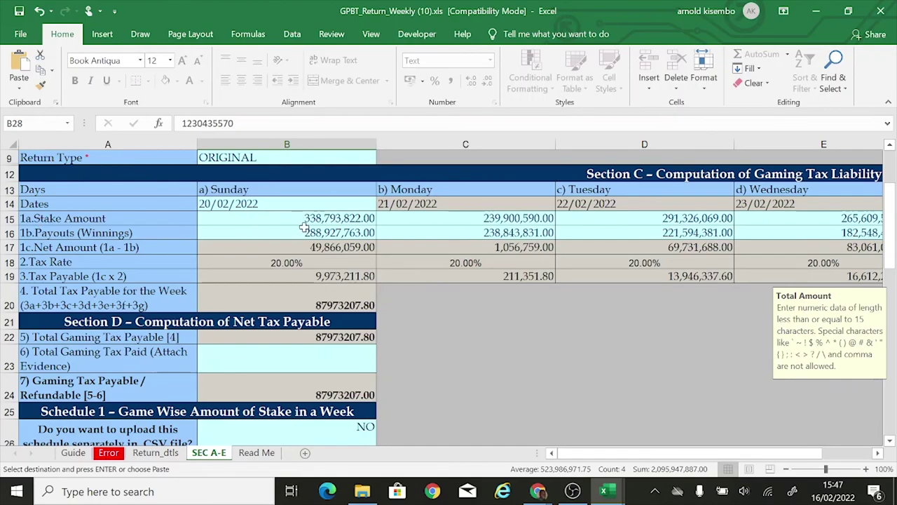
click(301, 220)
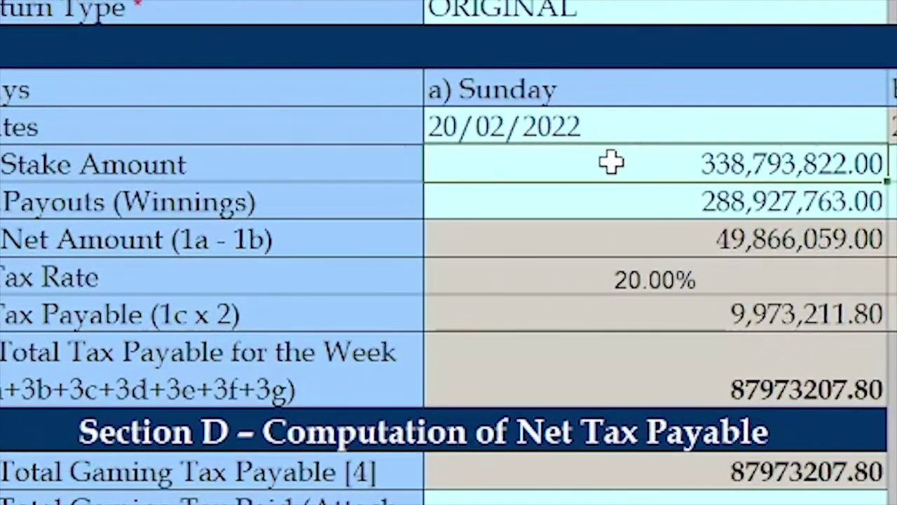
drag(611, 162, 785, 160)
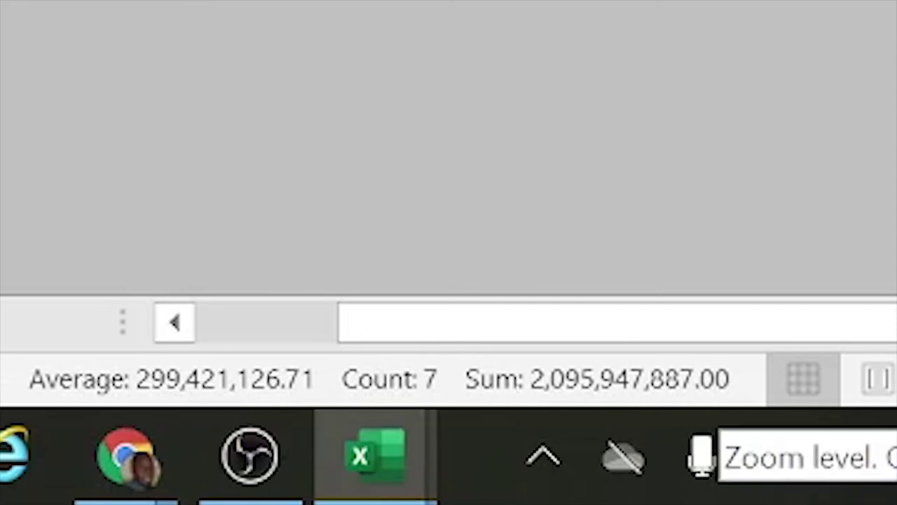
Check the sum of Schedule 1 payouts C28:C31 against the sum of the seven daily Payouts (Winnings) cells in row 16.
click(185, 335)
click(184, 341)
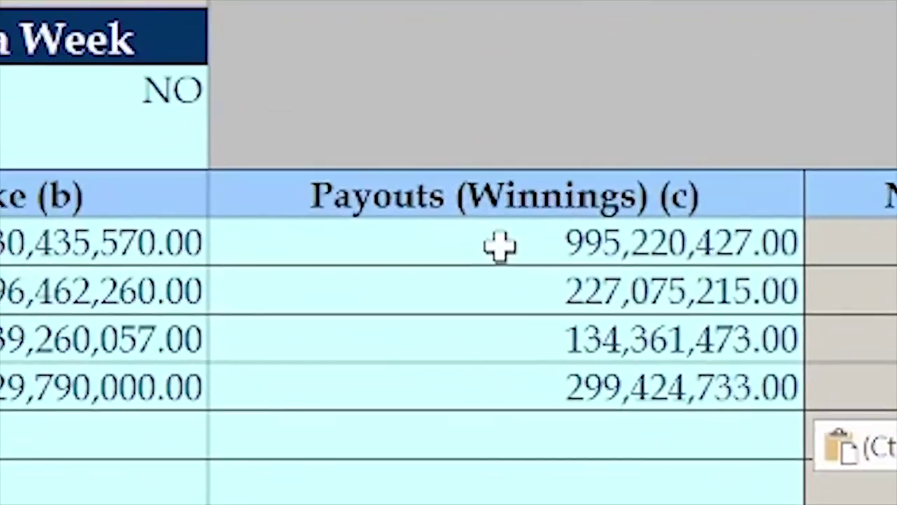
drag(485, 241, 583, 389)
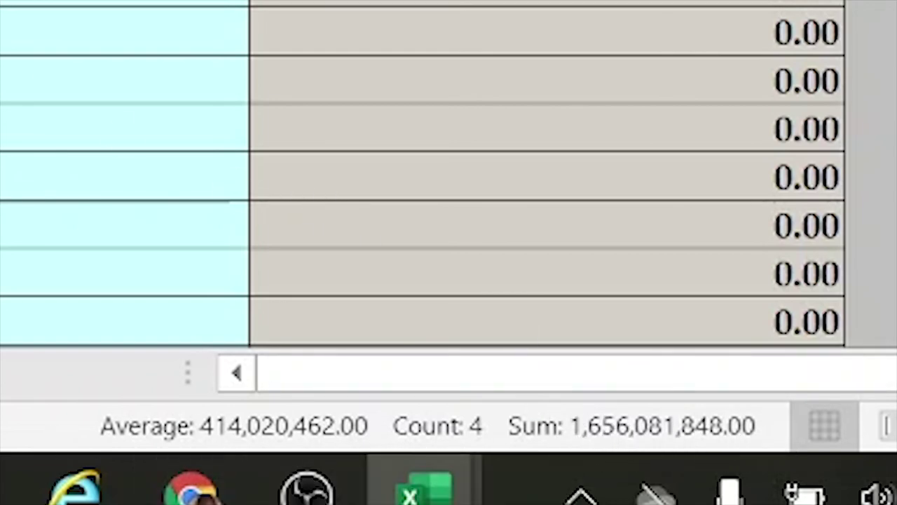
scroll(210, 175, up, 10)
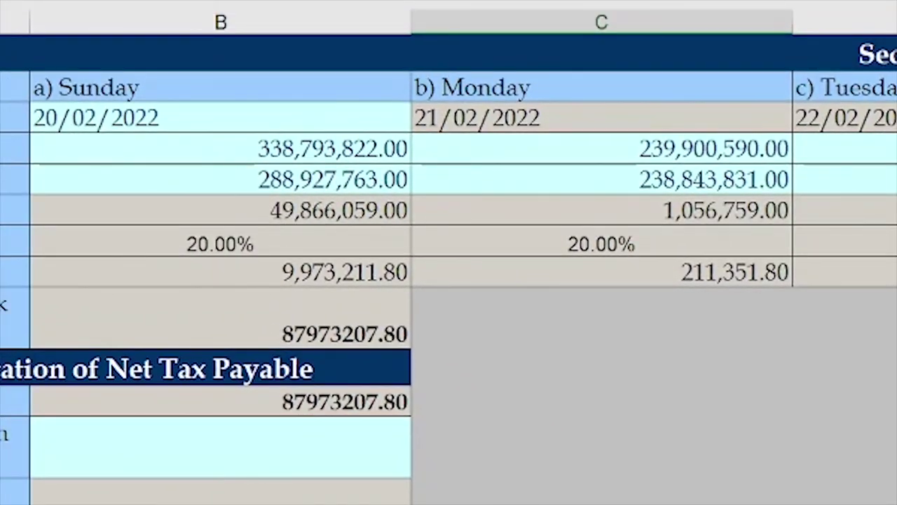
click(140, 180)
drag(137, 176, 771, 180)
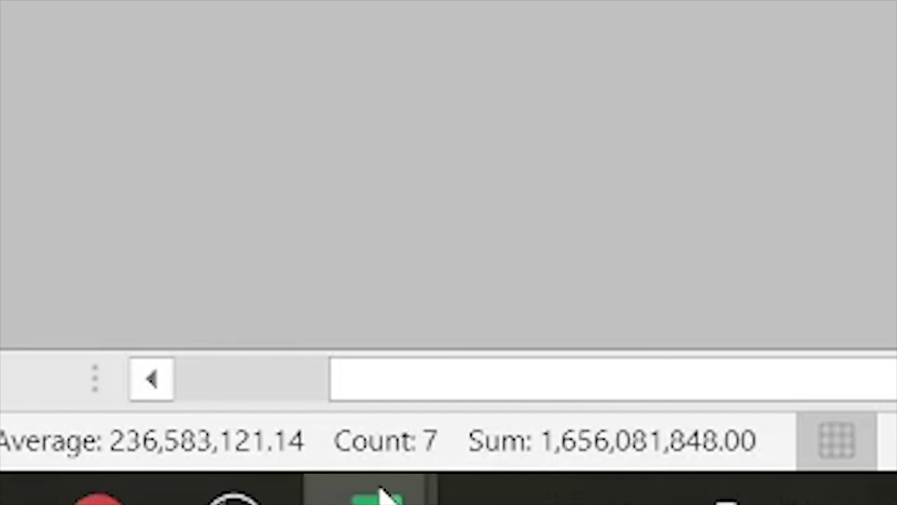
Compare the four game rows of Schedule 1 with the daily stakes, payouts and tax payable in Sections C and D.
click(200, 396)
scroll(19, 39, down, 3)
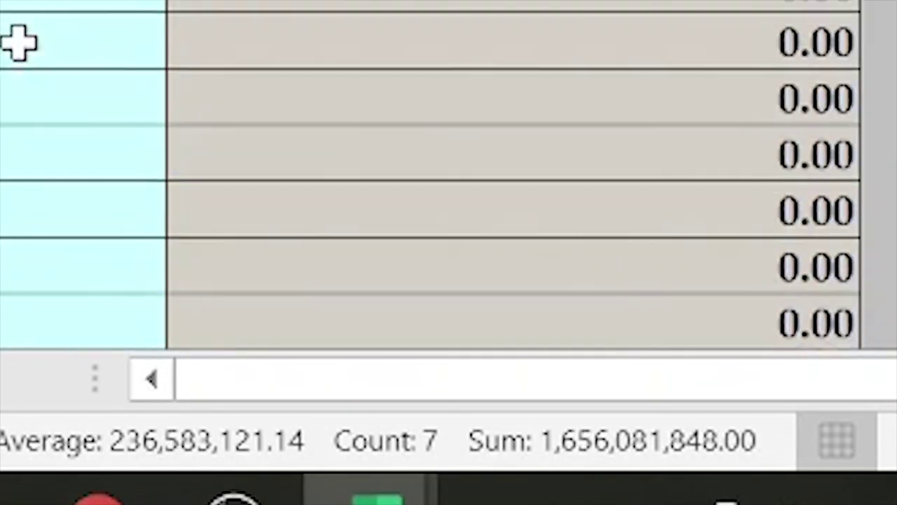
click(20, 40)
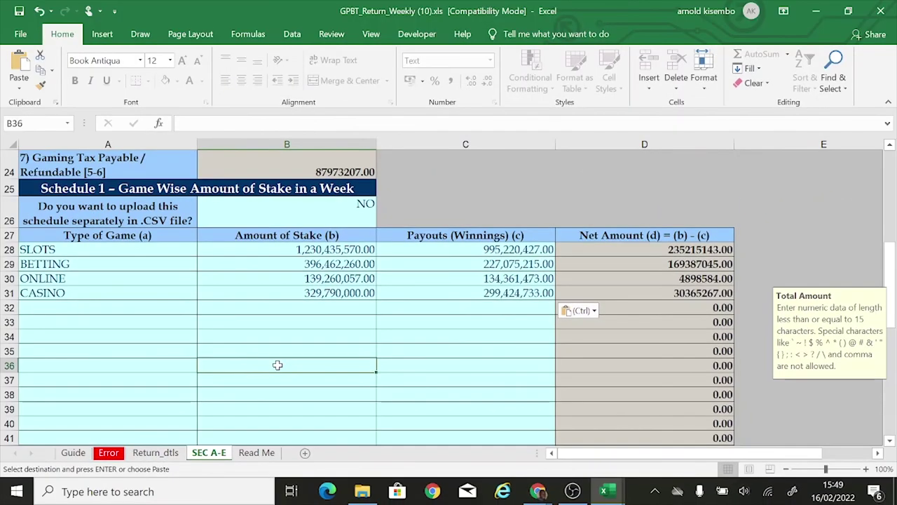
scroll(374, 315, up, 4)
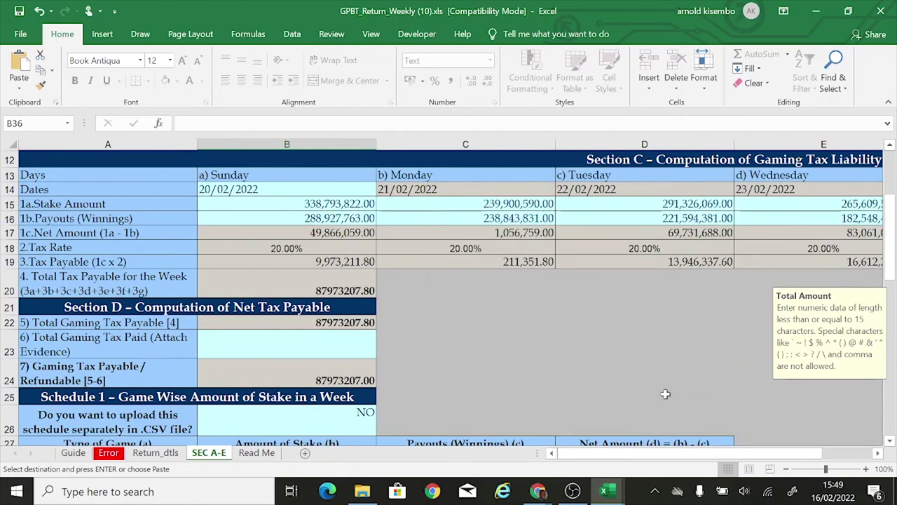
scroll(659, 337, down, 4)
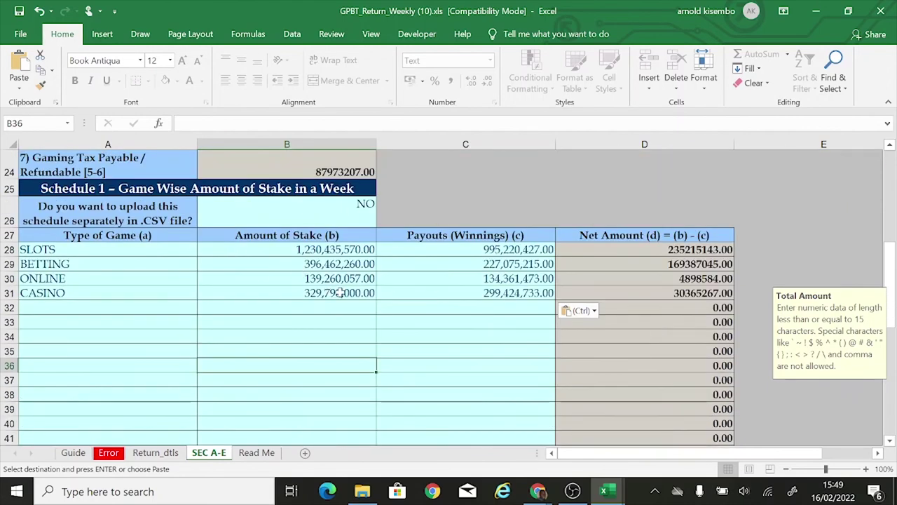
scroll(340, 293, up, 3)
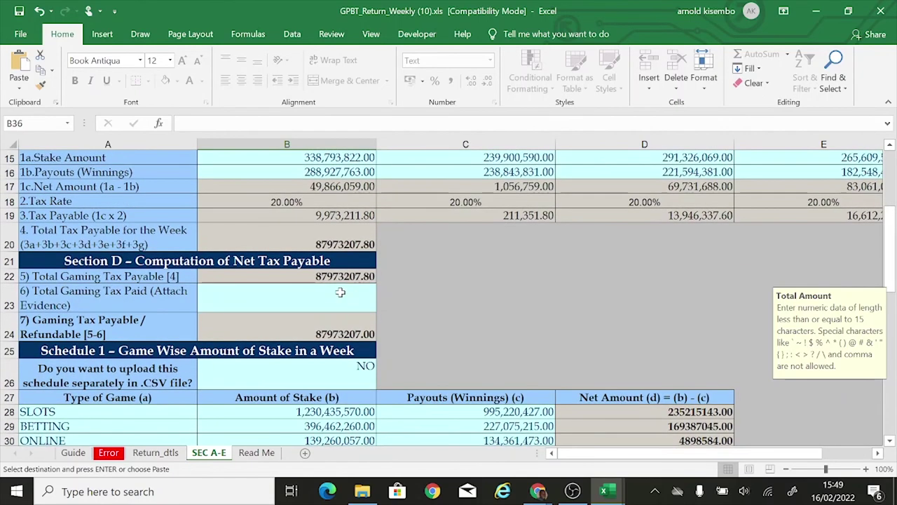
scroll(340, 293, down, 3)
Validate the completed weekly gaming tax return and agree to generate its upload file.
scroll(340, 293, down, 8)
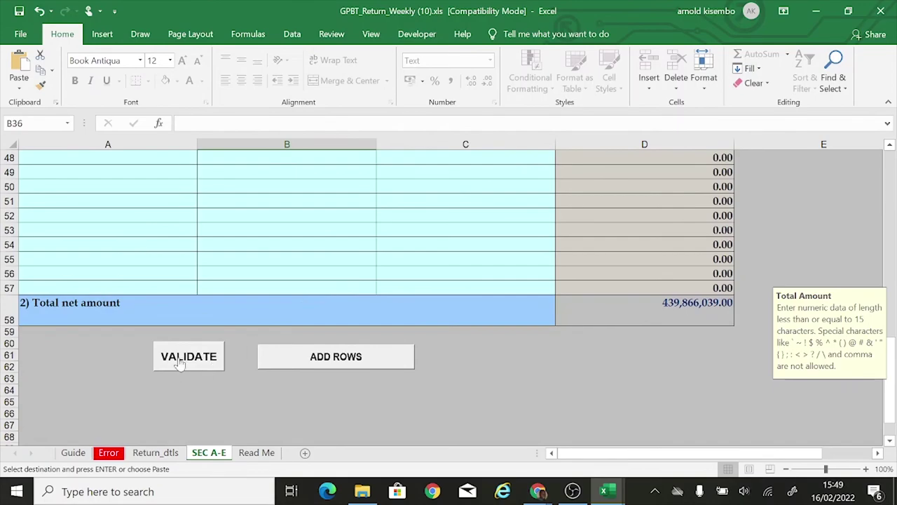
click(188, 356)
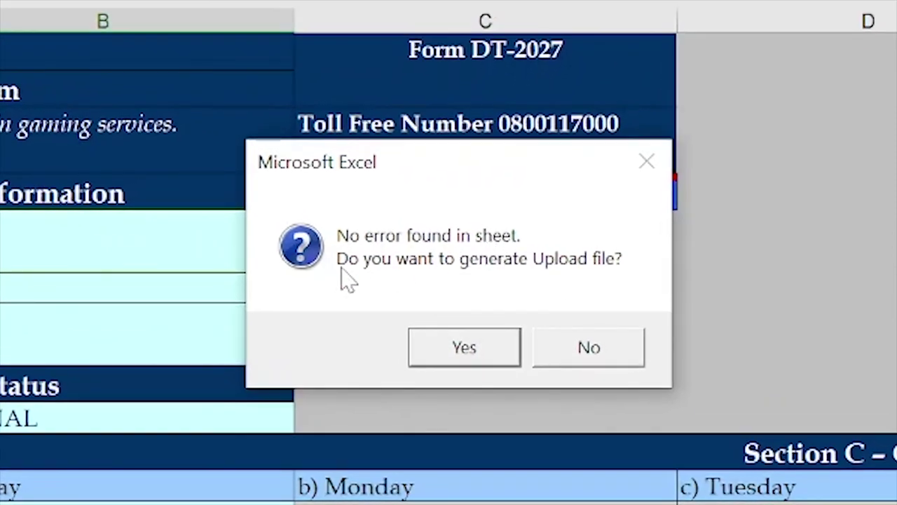
click(483, 354)
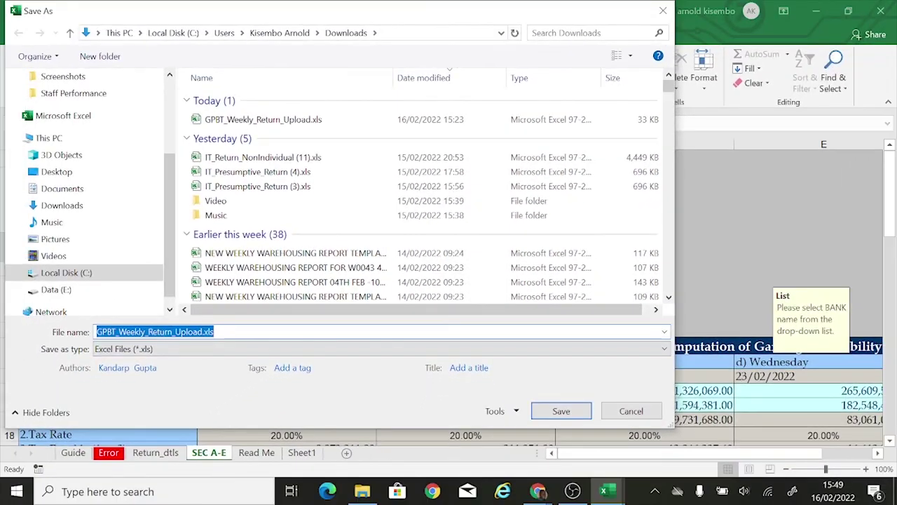
Save the upload file as GPBT_Weekly_Return_Upload.xls in the Video folder inside Downloads and acknowledge the save message.
click(231, 203)
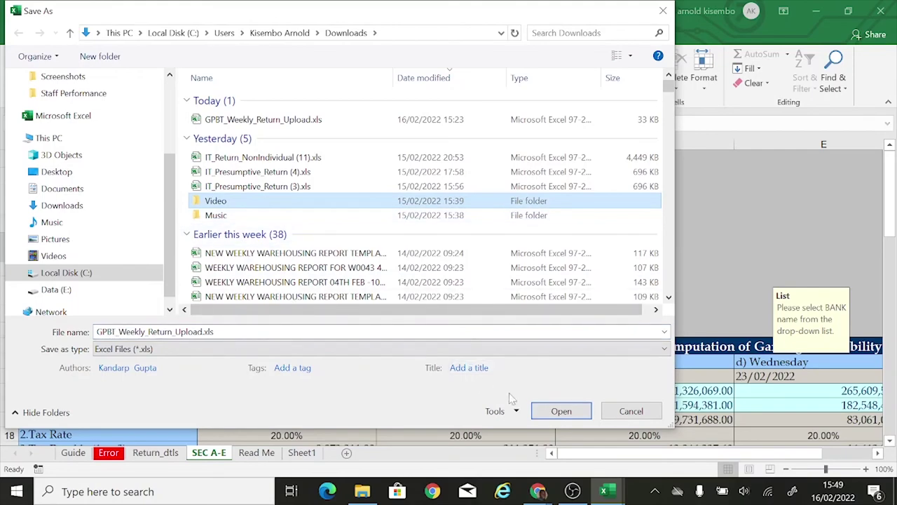
click(560, 411)
click(561, 412)
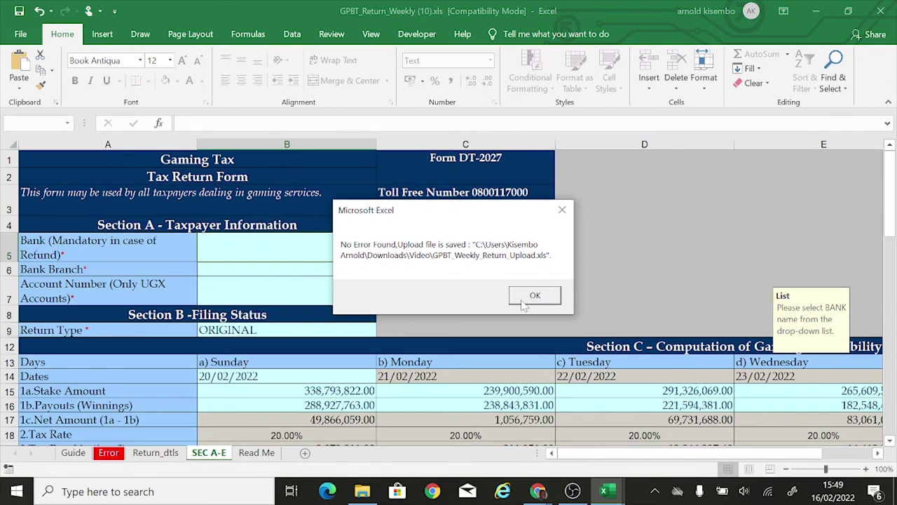
click(533, 295)
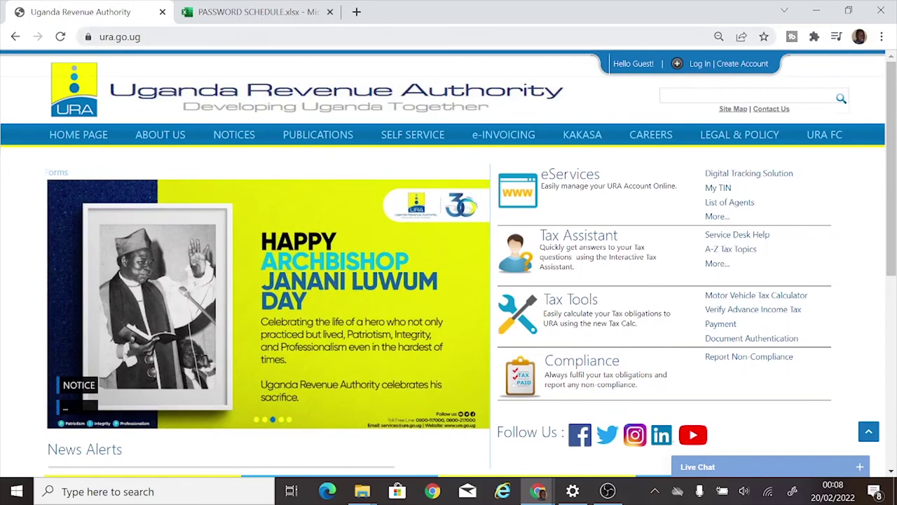
Switch to the Uganda Revenue Authority portal in Chrome and log in with the saved login ID and password.
click(729, 64)
click(764, 102)
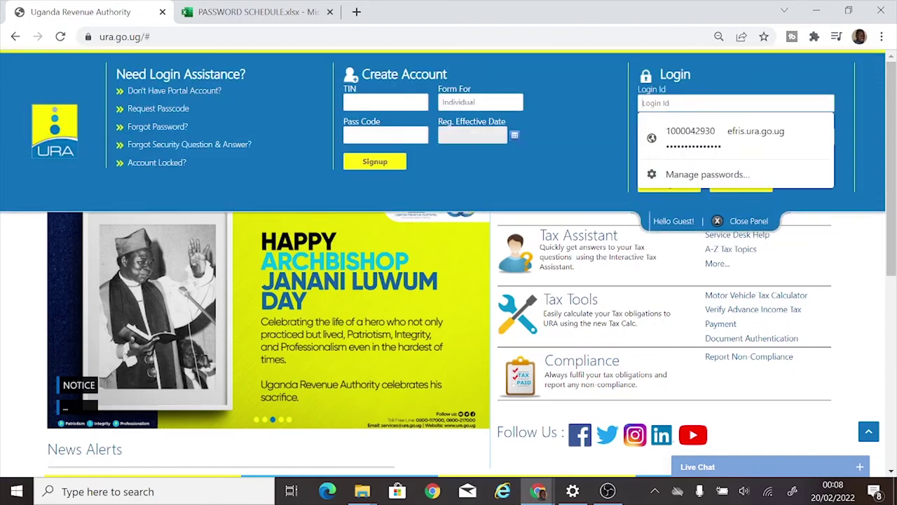
click(694, 129)
click(668, 184)
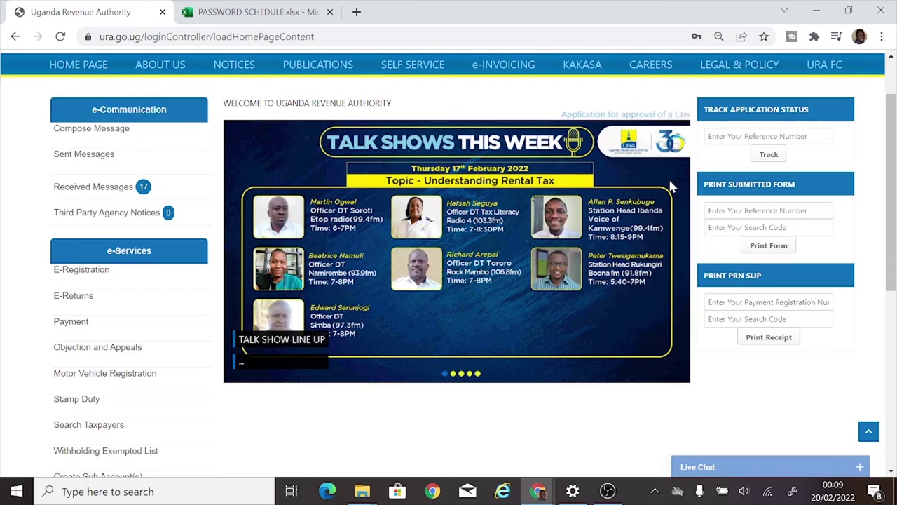
Open the original Gaming Tax - Weekly return form from the portal's e-returns services.
scroll(677, 184, down, 2)
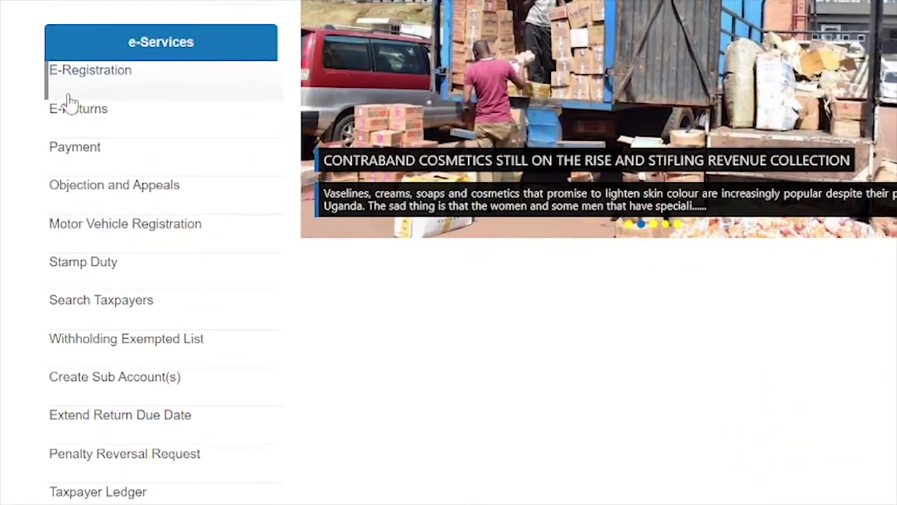
mouse_move(71, 130)
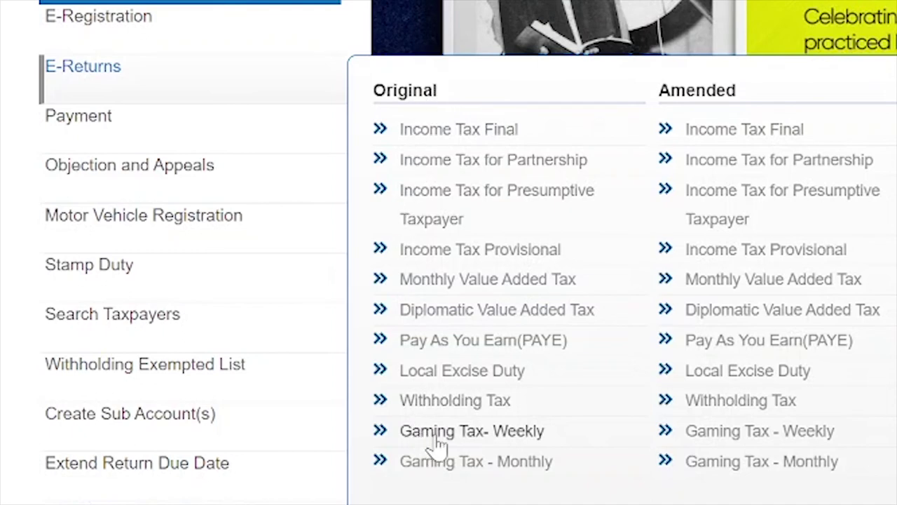
click(437, 432)
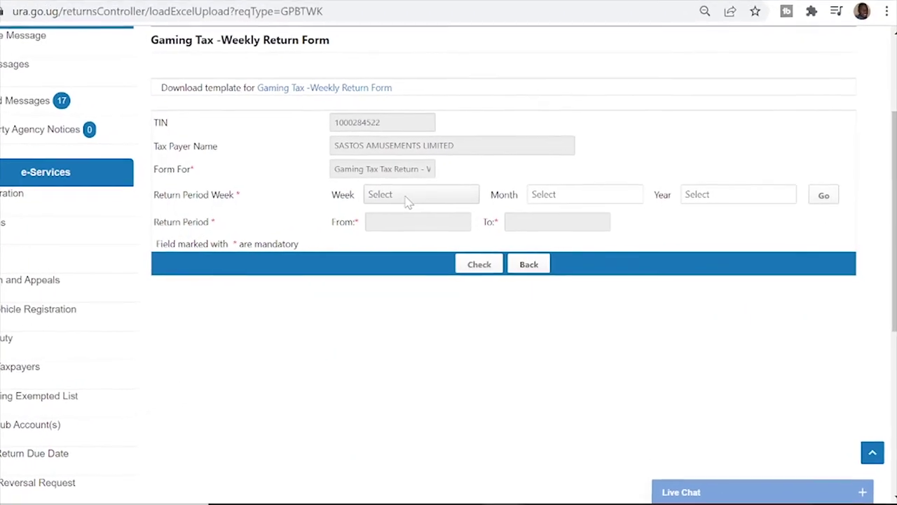
Set the return period to week 3, month February and year 2022.
click(410, 196)
click(382, 249)
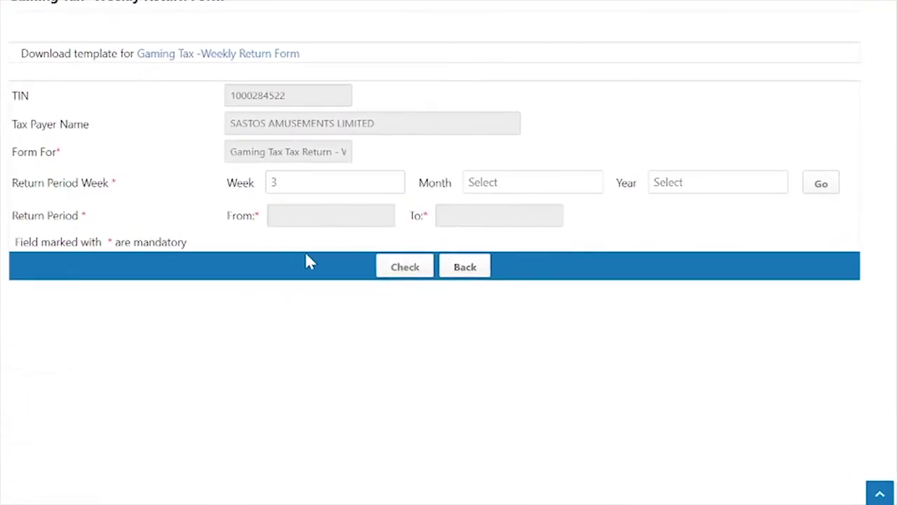
click(502, 182)
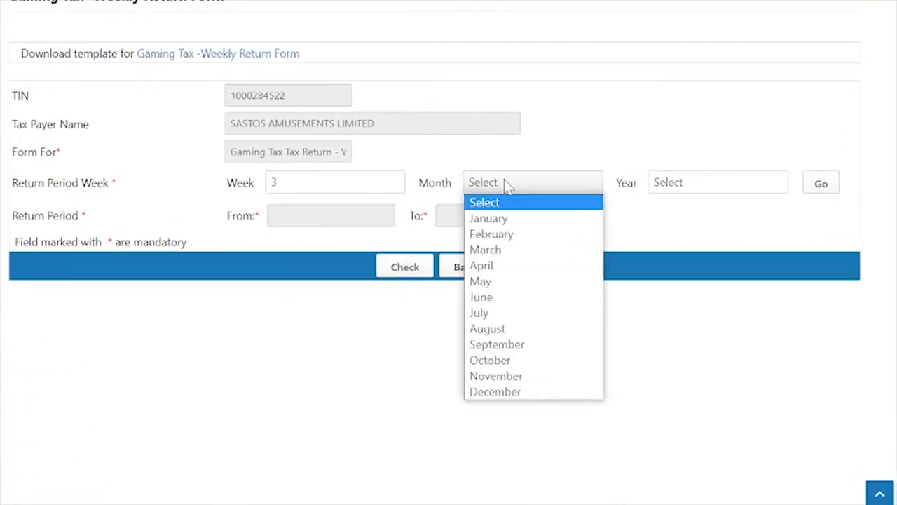
click(494, 234)
click(680, 189)
click(677, 218)
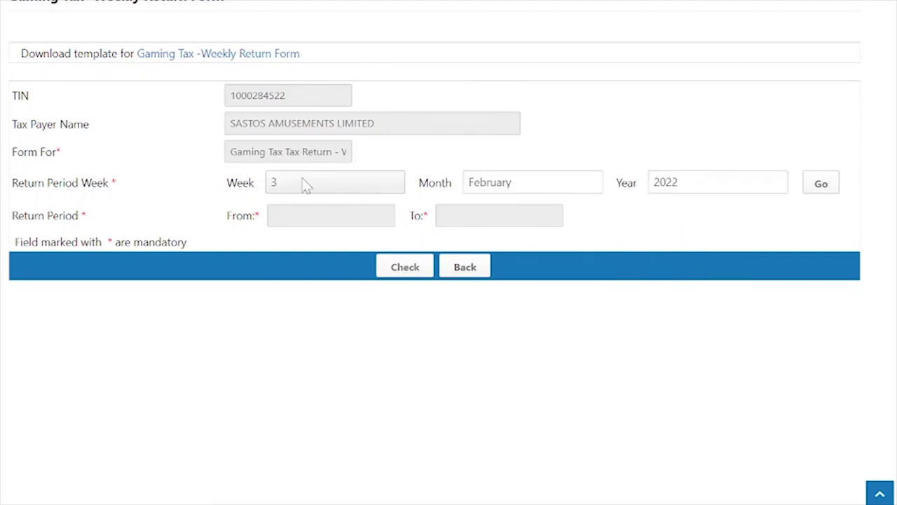
Fill in the From and To dates for the selected week and check the return period to reach the upload form.
click(814, 189)
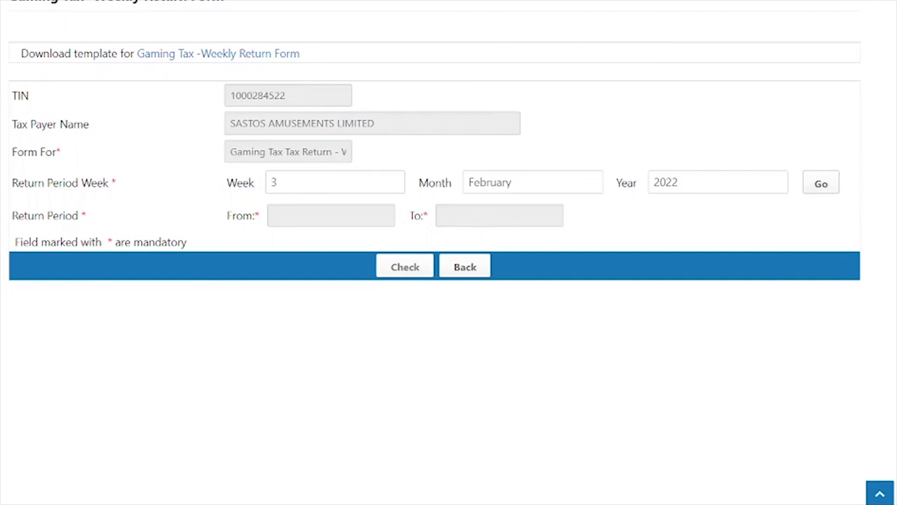
click(820, 183)
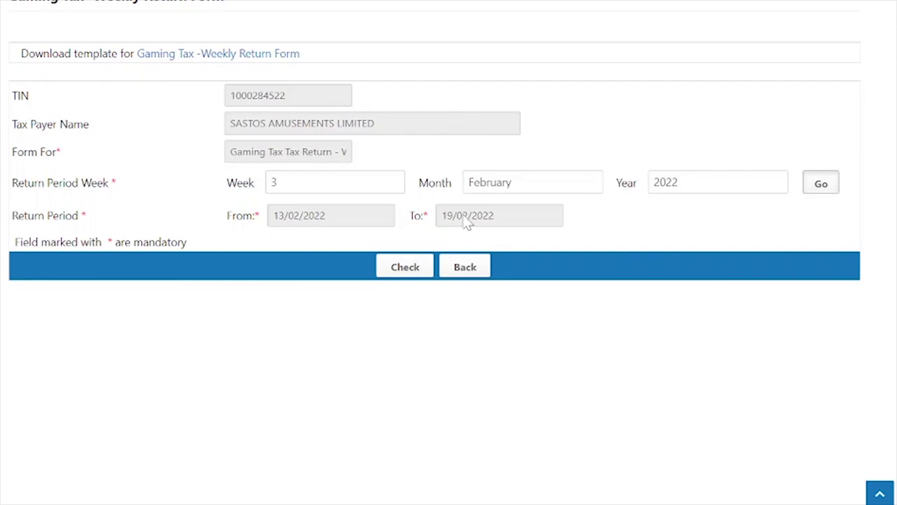
click(410, 268)
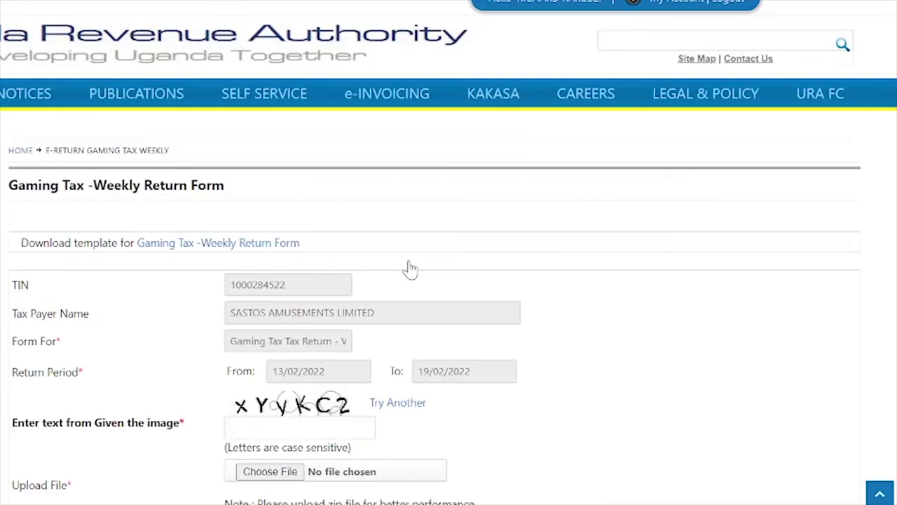
Enter the case-sensitive verification text shown in the image on the weekly return upload form.
scroll(410, 265, down, 1)
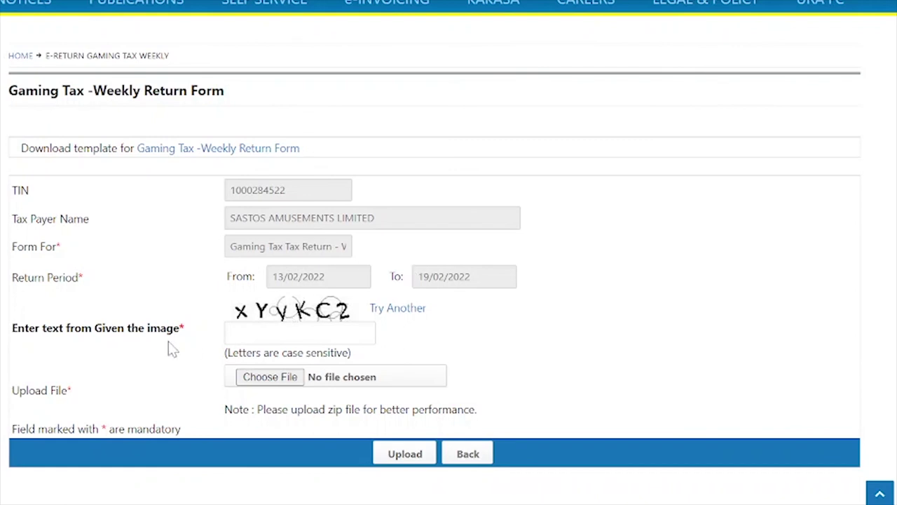
click(300, 332)
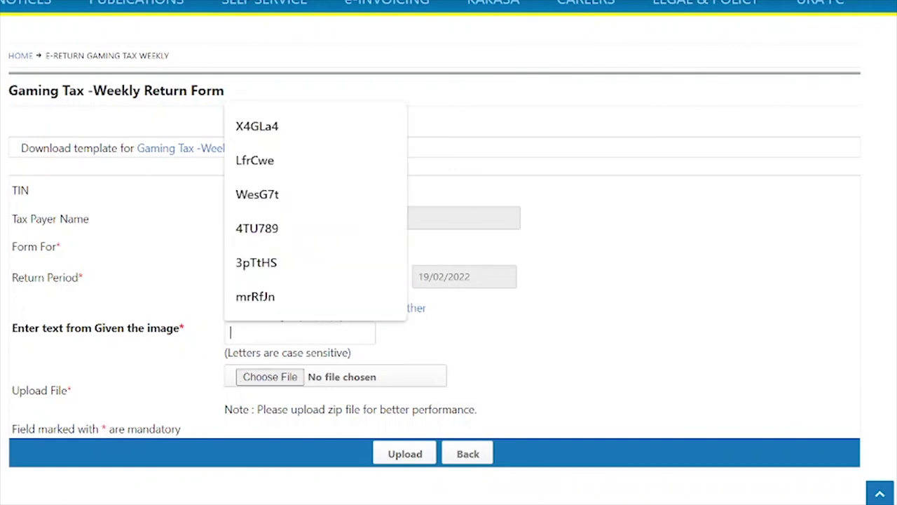
click(500, 307)
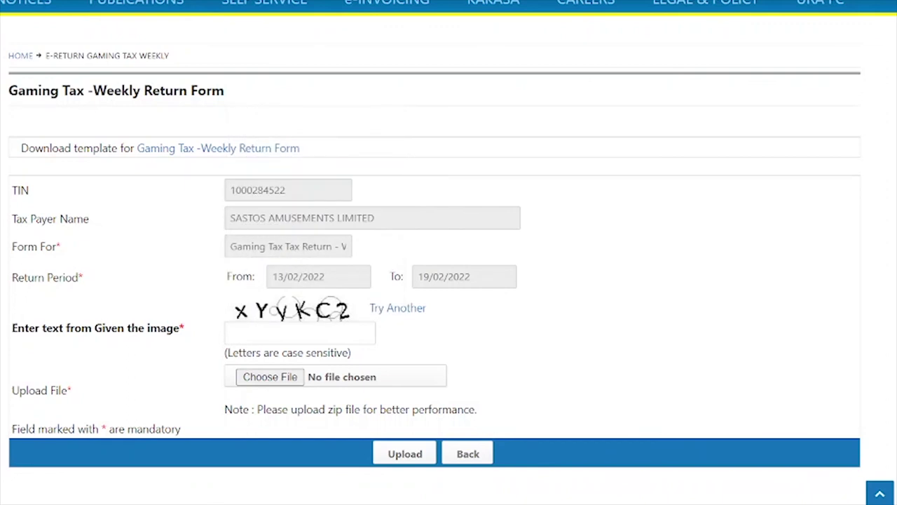
click(300, 332)
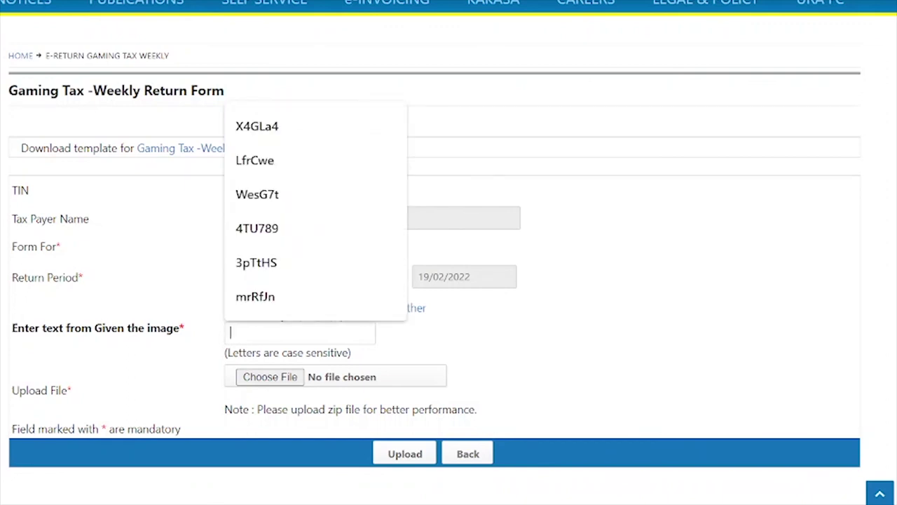
text(xY)
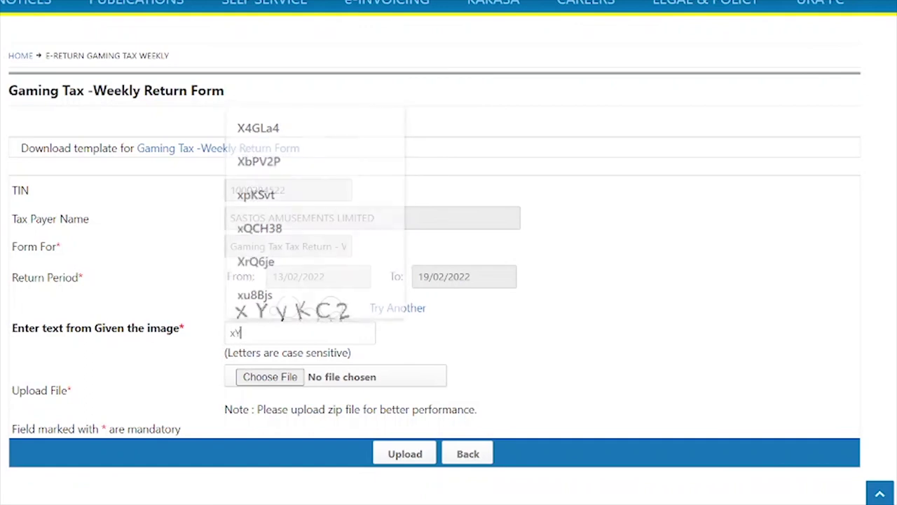
text(yKC2)
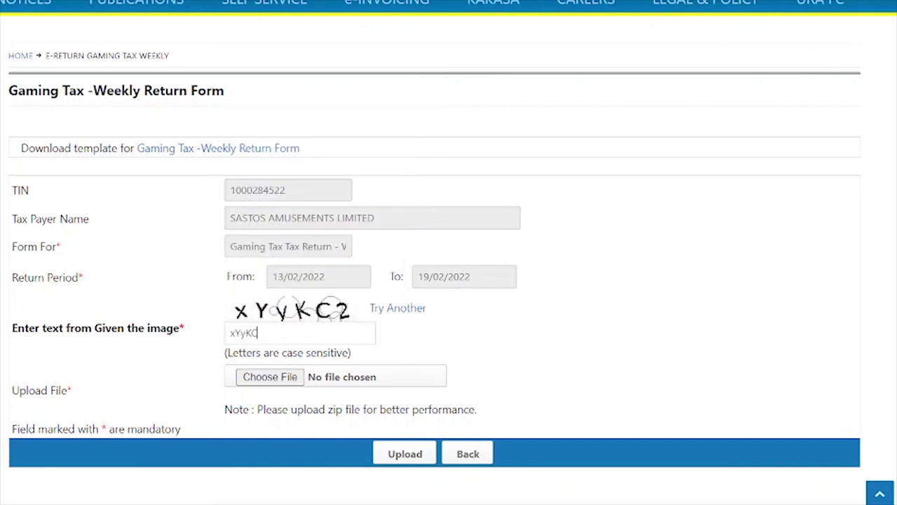
Choose GPBT_Weekly_Return_Upload.xls from the Documents folder as the return's upload file.
click(270, 379)
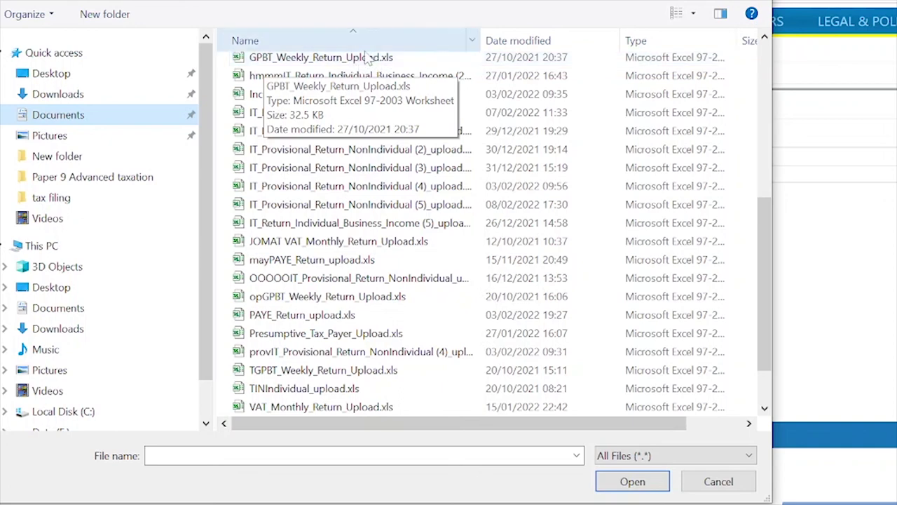
double_click(326, 63)
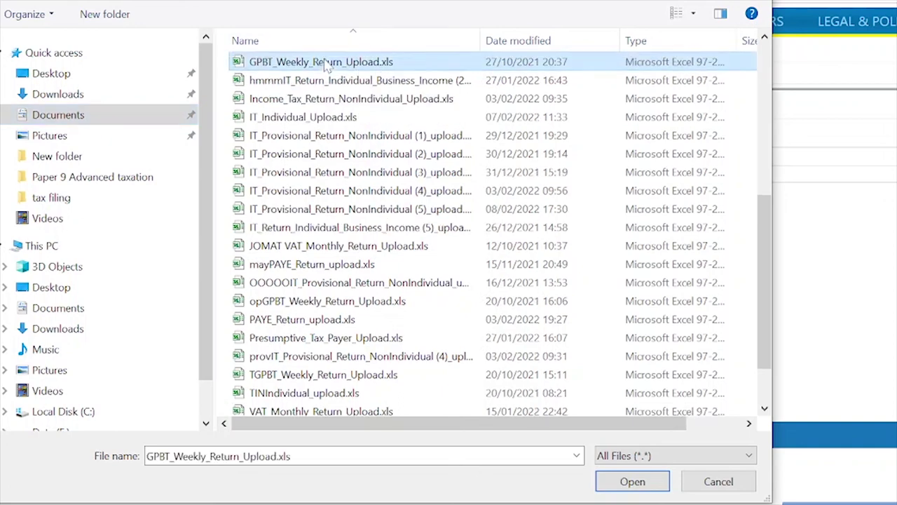